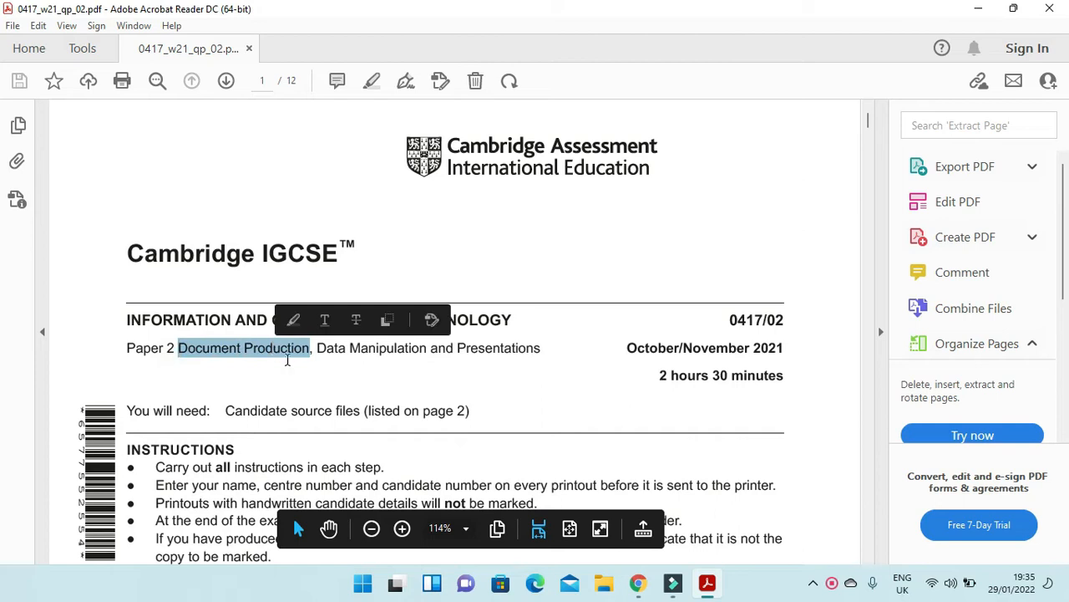
- Check the question paper's cover page for the required source files and open the 2021 nov folder on the desktop
scroll(309, 374, down, 3)
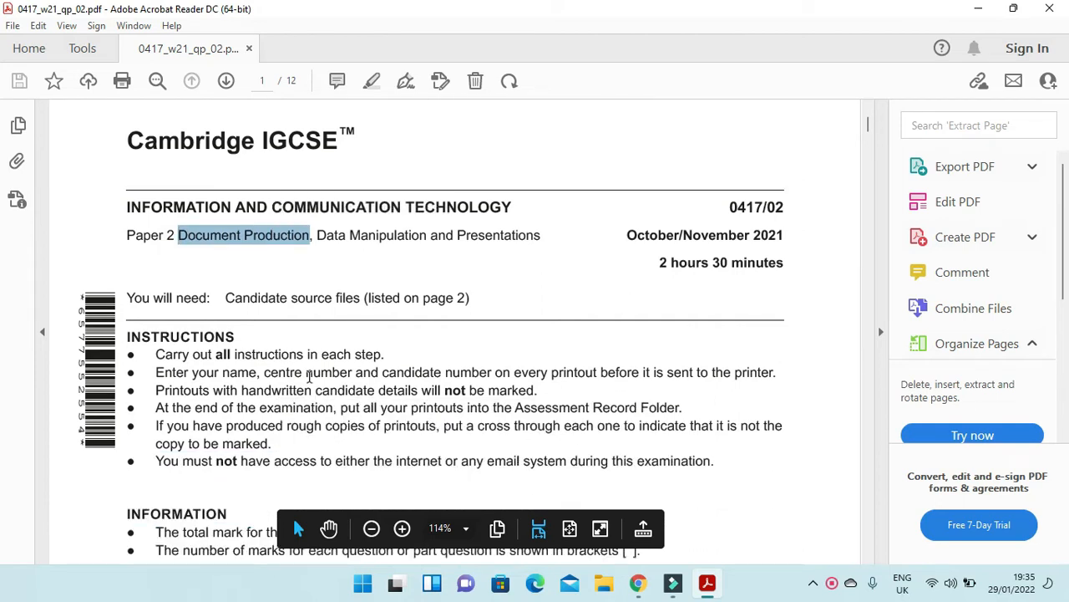
drag(224, 297, 470, 298)
click(983, 13)
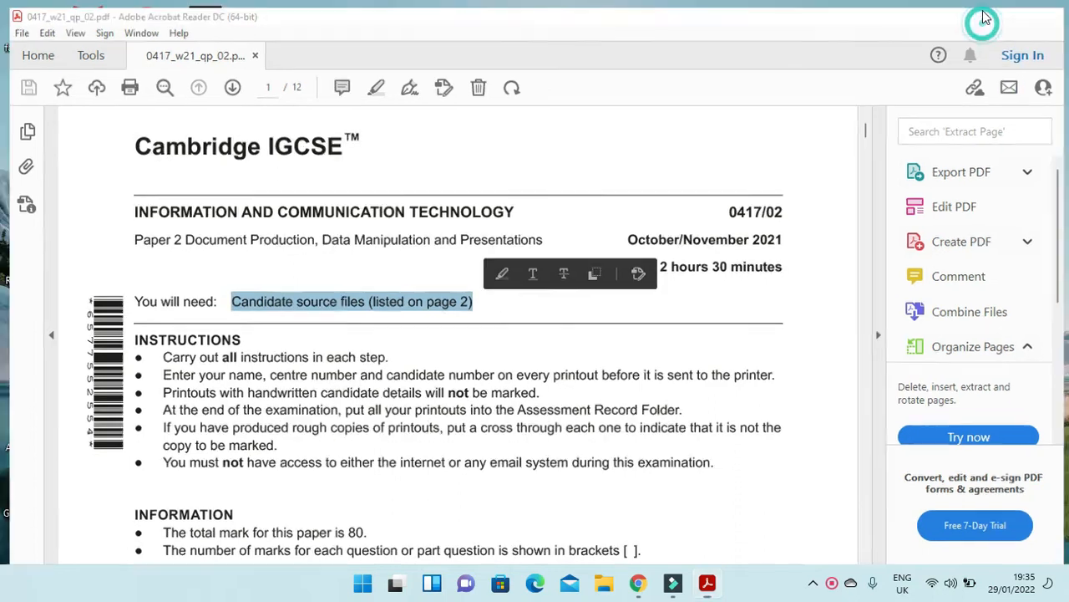
double_click(203, 103)
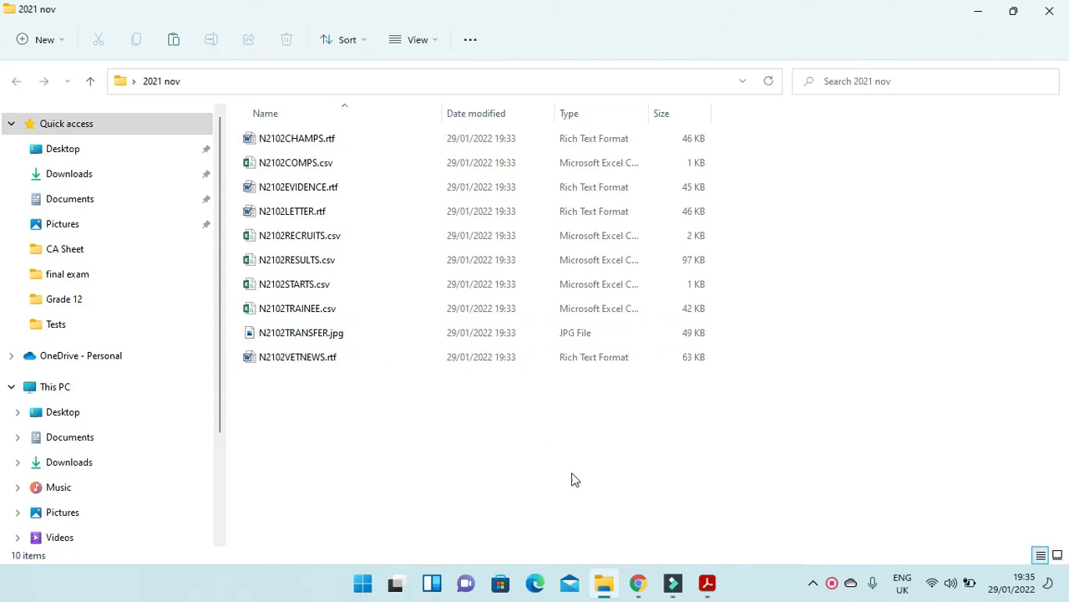
- Return to the question paper in Acrobat Reader and read the source file list and the Task 1 instructions on page 2
click(707, 583)
scroll(564, 407, down, 15)
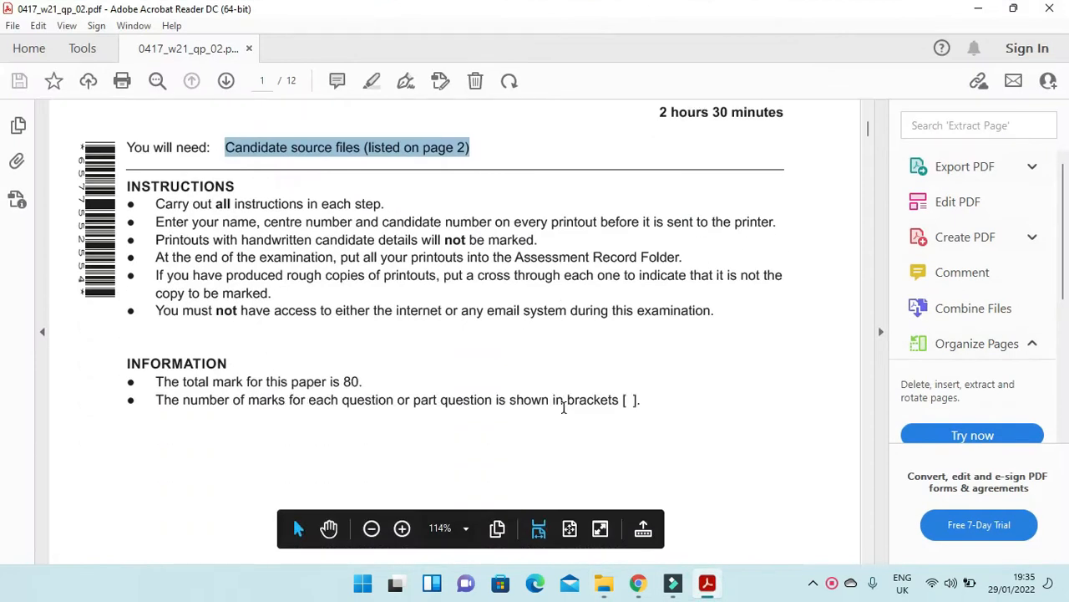
scroll(564, 414, down, 5)
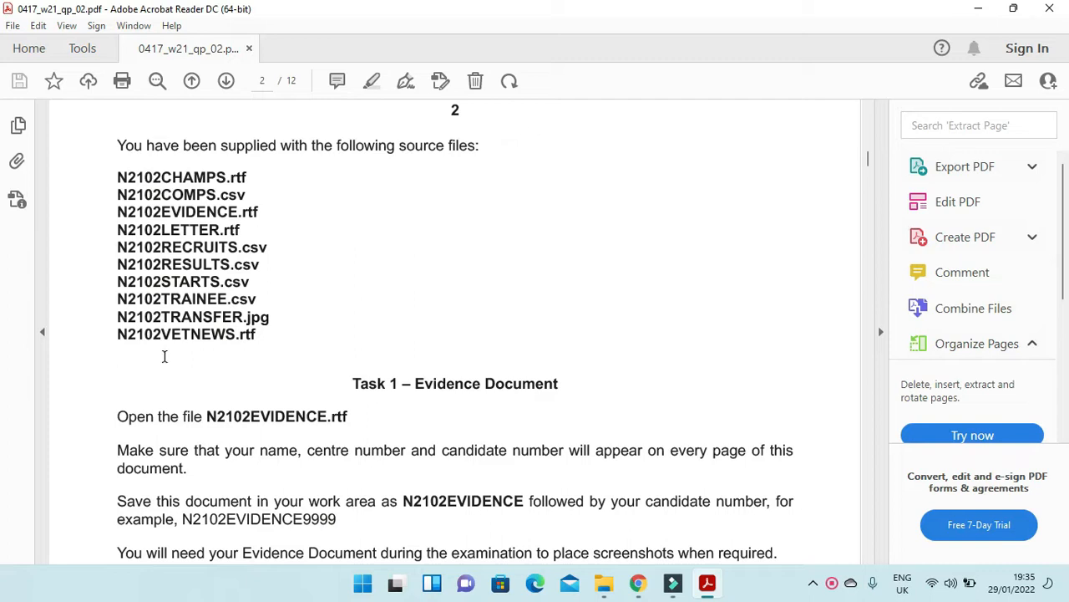
scroll(338, 382, down, 3)
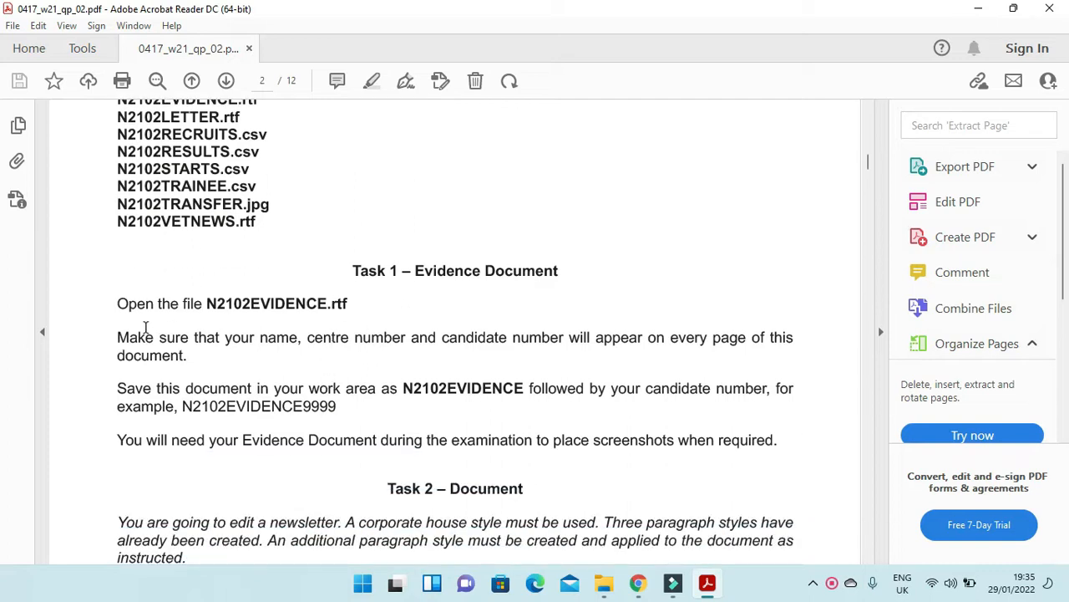
scroll(149, 327, down, 2)
drag(117, 228, 363, 231)
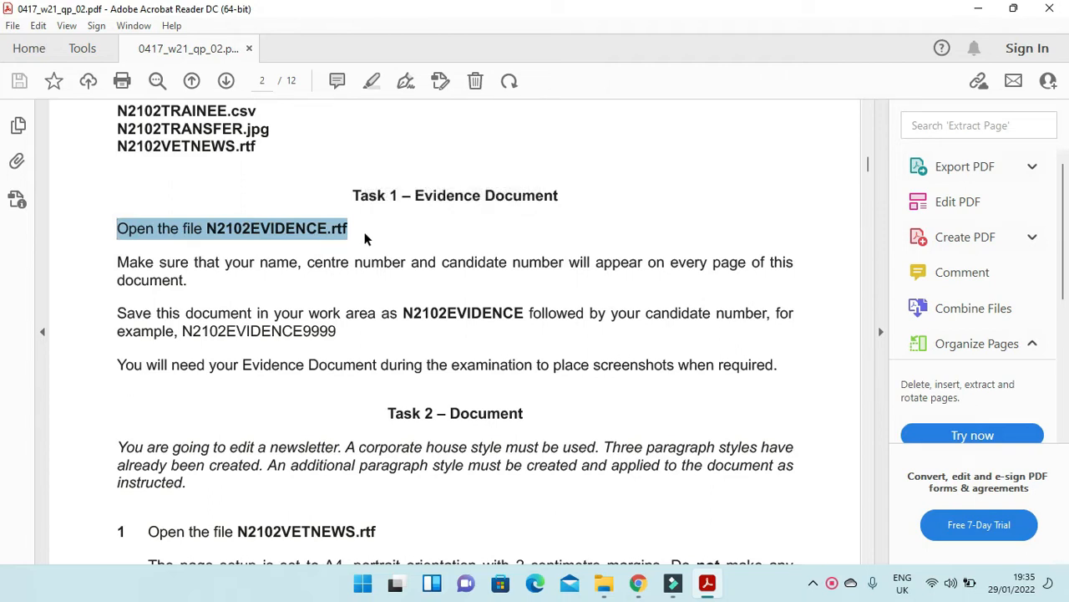
drag(224, 263, 543, 266)
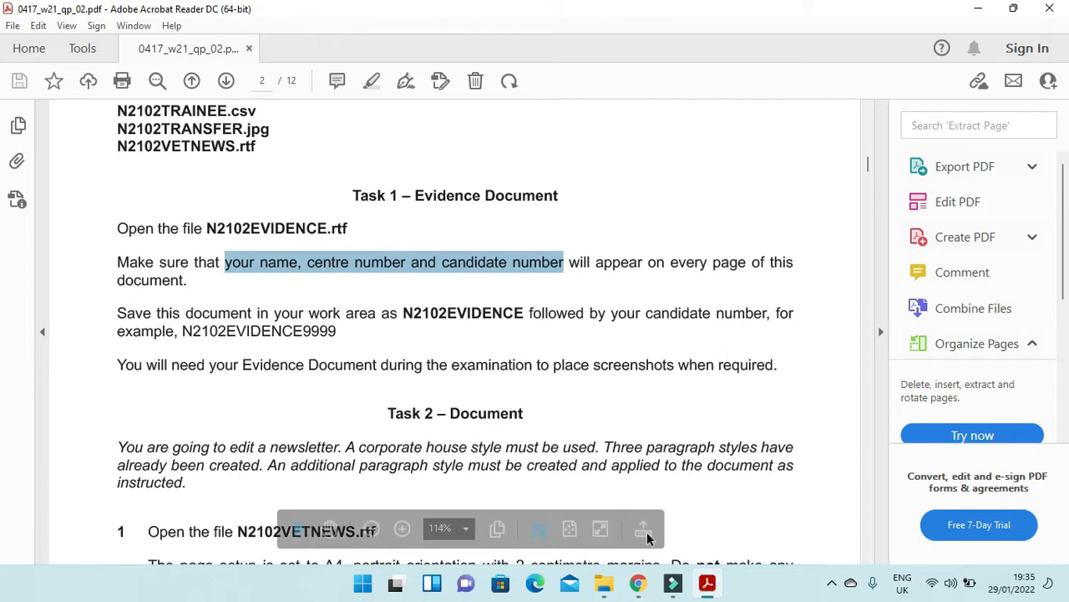
- Open N2102EVIDENCE.rtf from the 2021 nov folder in Word, enable editing and show it in print layout
click(604, 584)
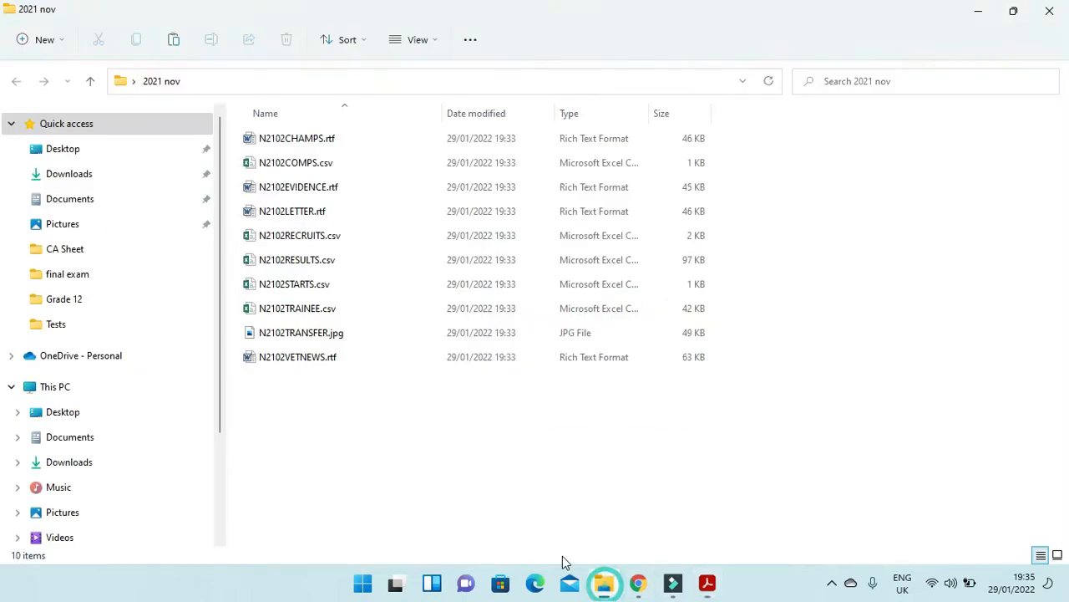
double_click(307, 190)
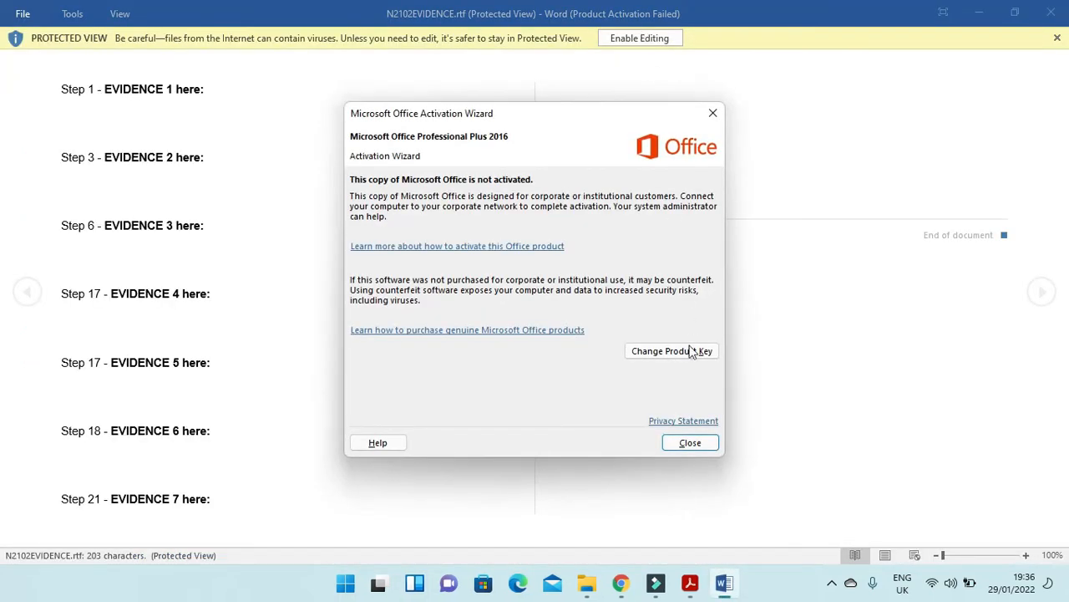
click(691, 443)
click(646, 39)
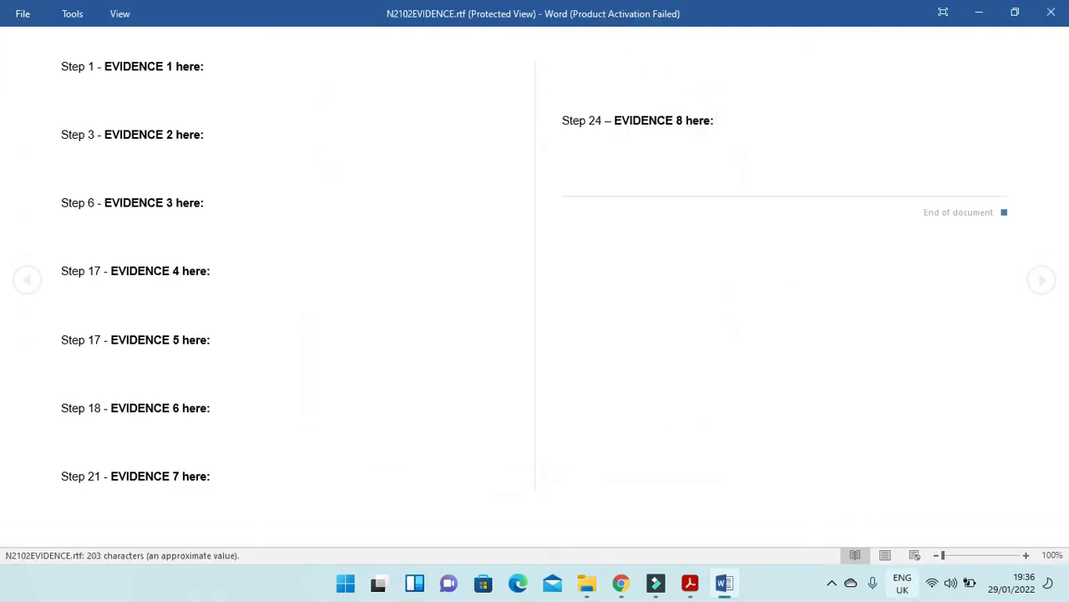
click(884, 555)
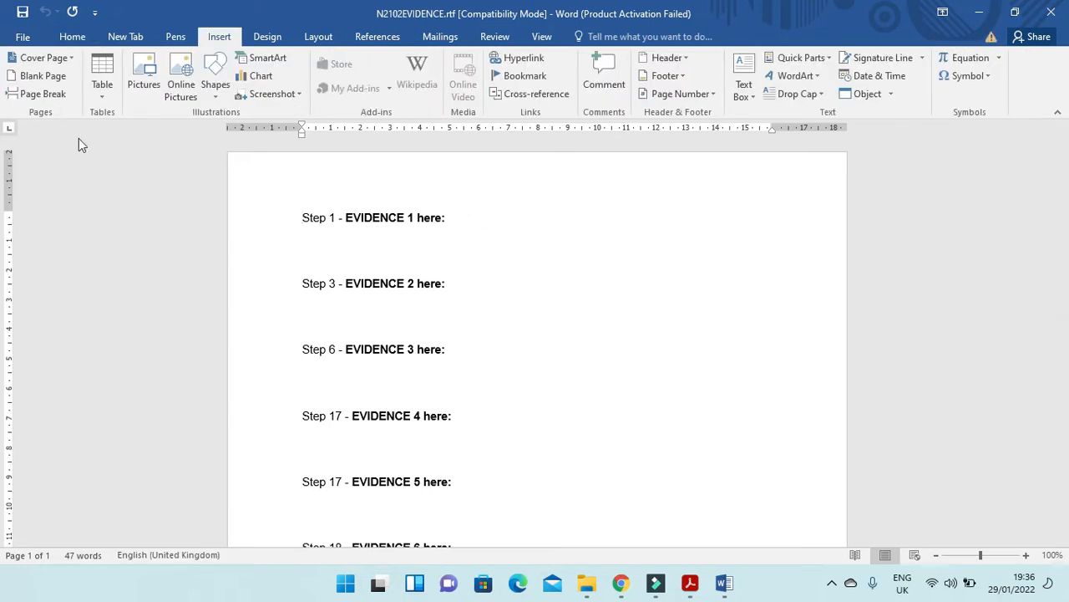
- Insert a three-column header and enter the candidate's name in its first placeholder
click(666, 56)
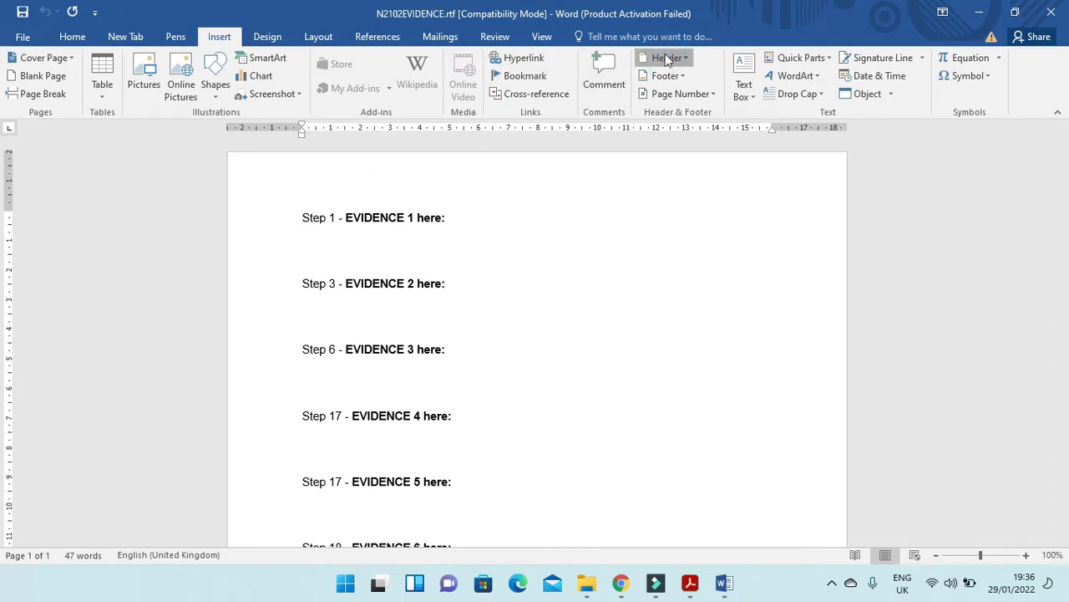
click(684, 215)
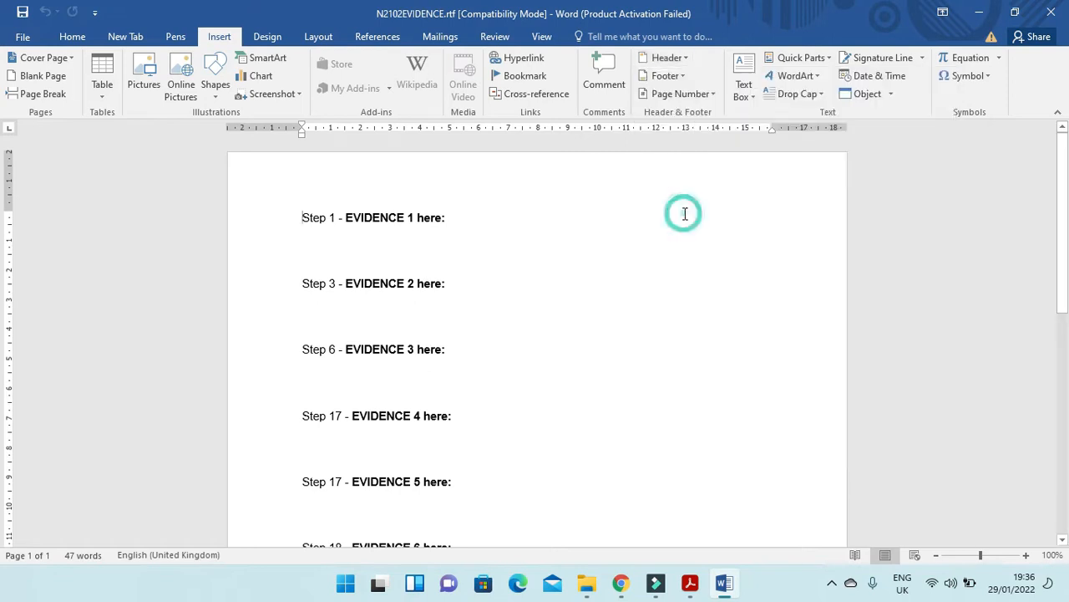
click(334, 193)
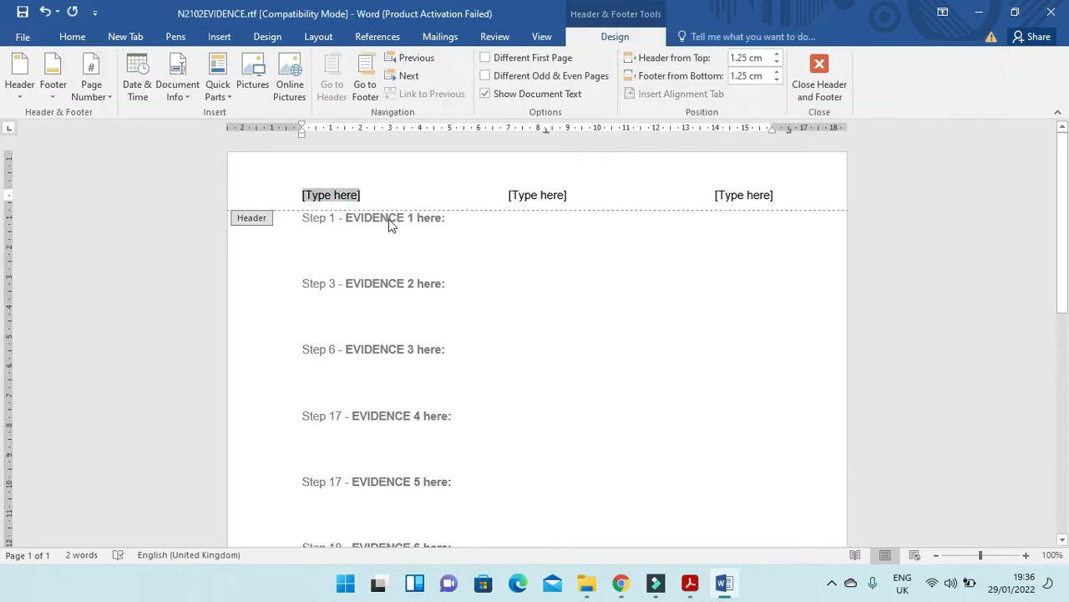
text(Fahim)
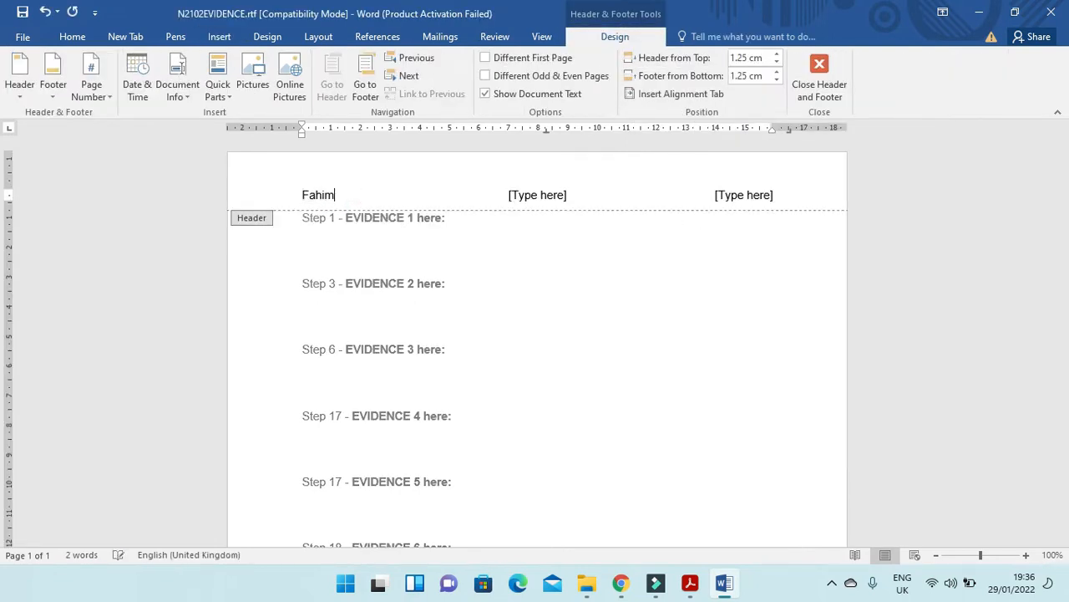
- Fill the header's middle placeholder with the centre number and the last with the candidate number, and close the header
click(562, 198)
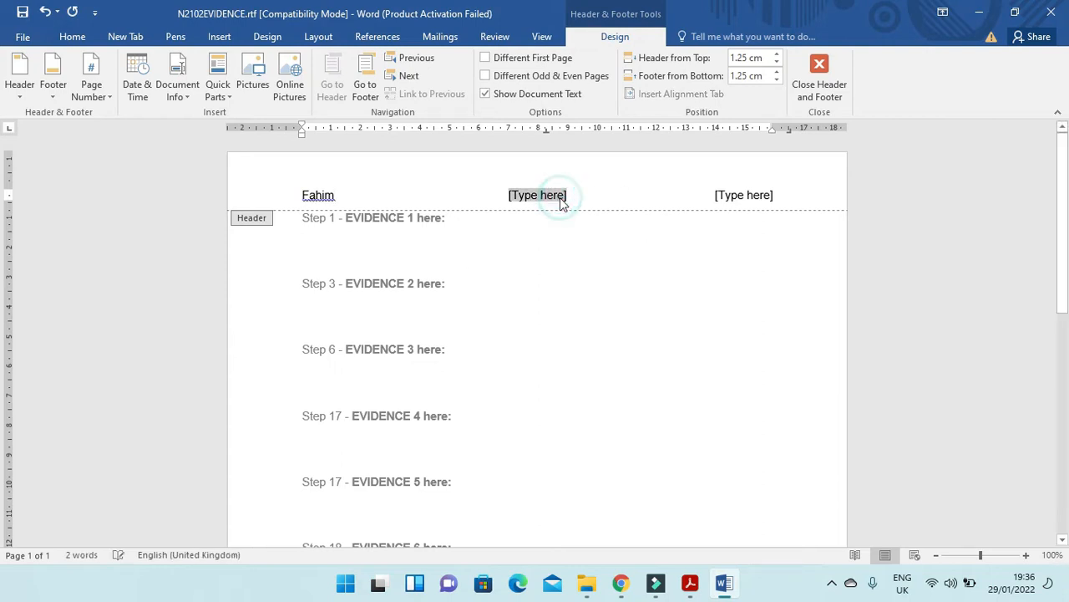
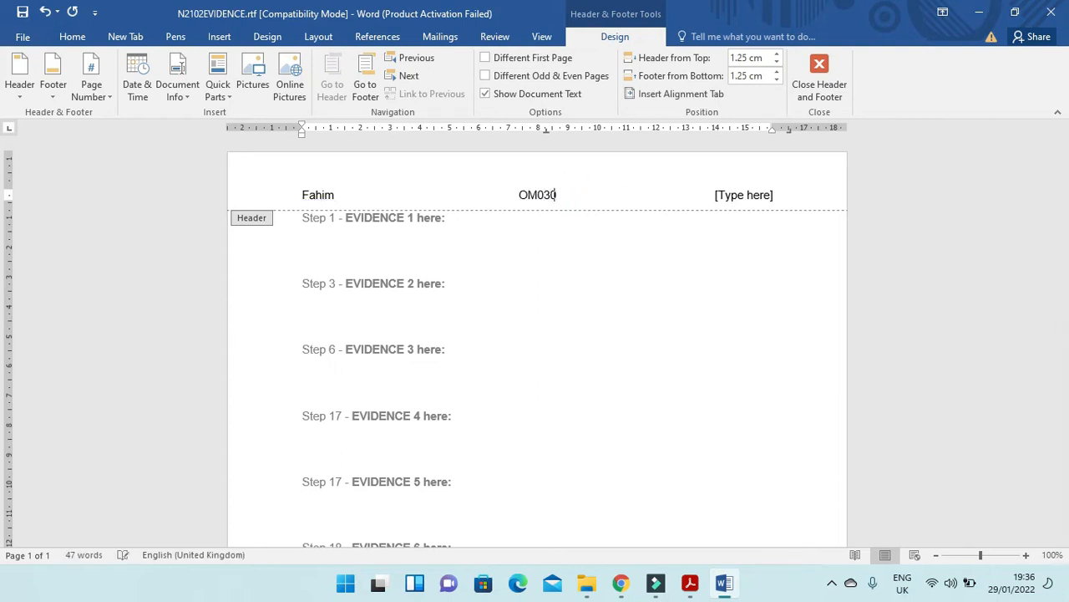
click(765, 201)
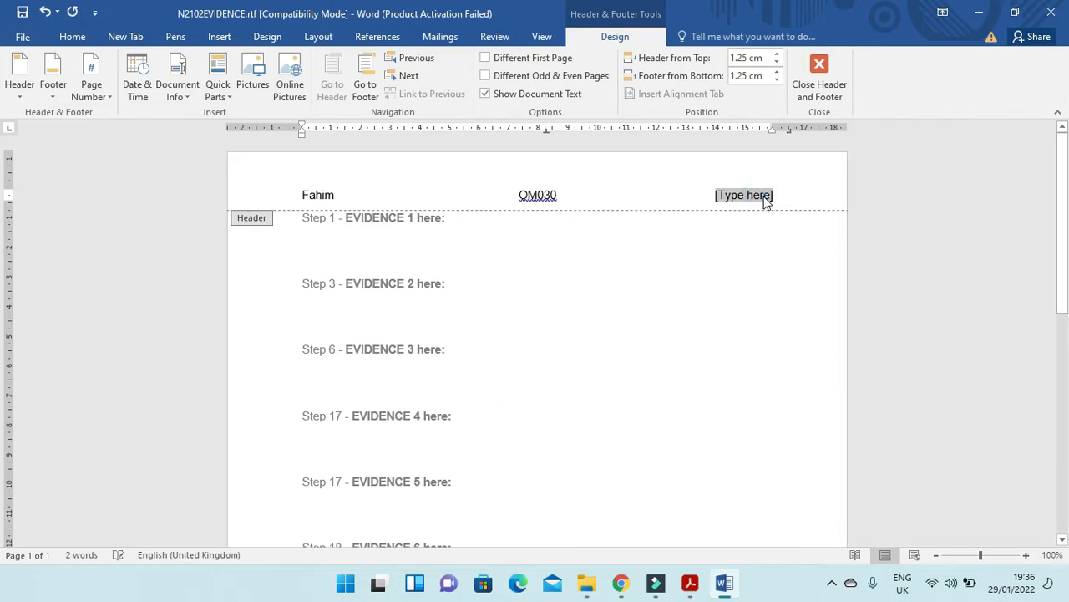
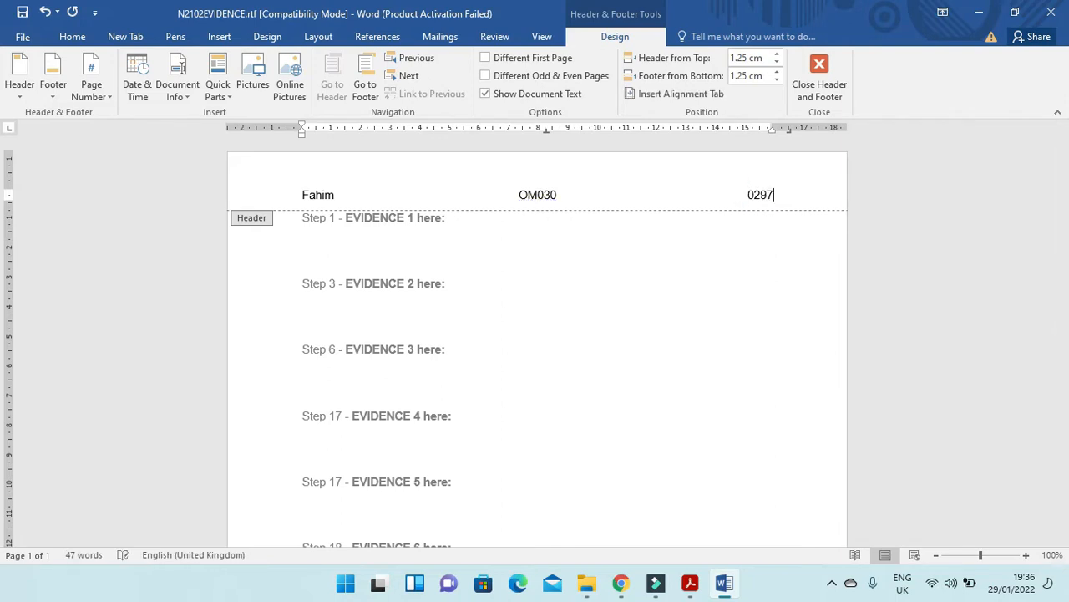
click(829, 67)
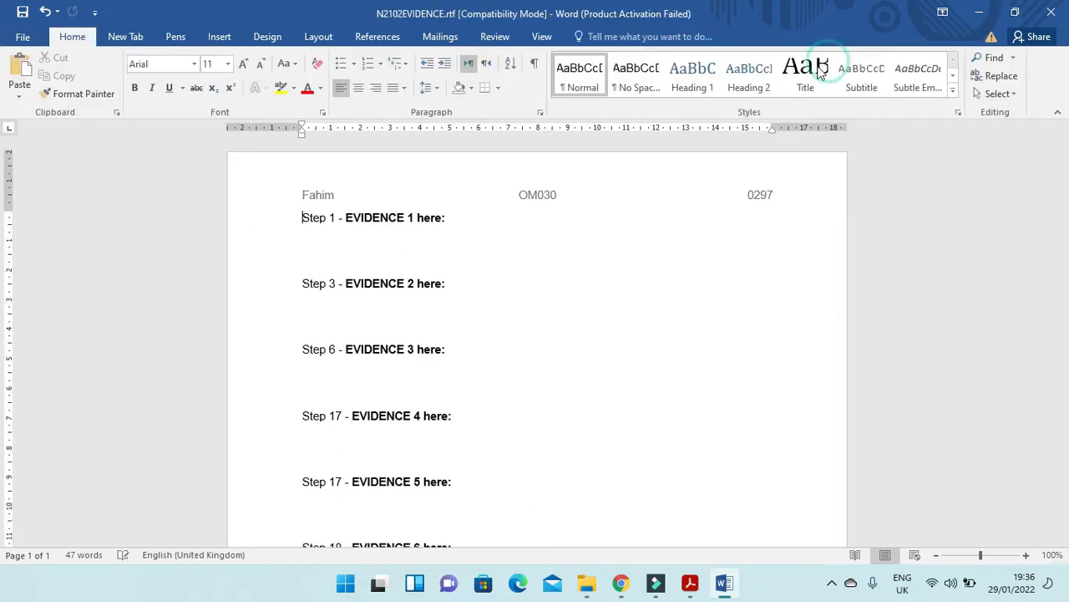
- Start saving a copy of the evidence document in the 2021 nov folder and check the required file name in the question paper
click(23, 37)
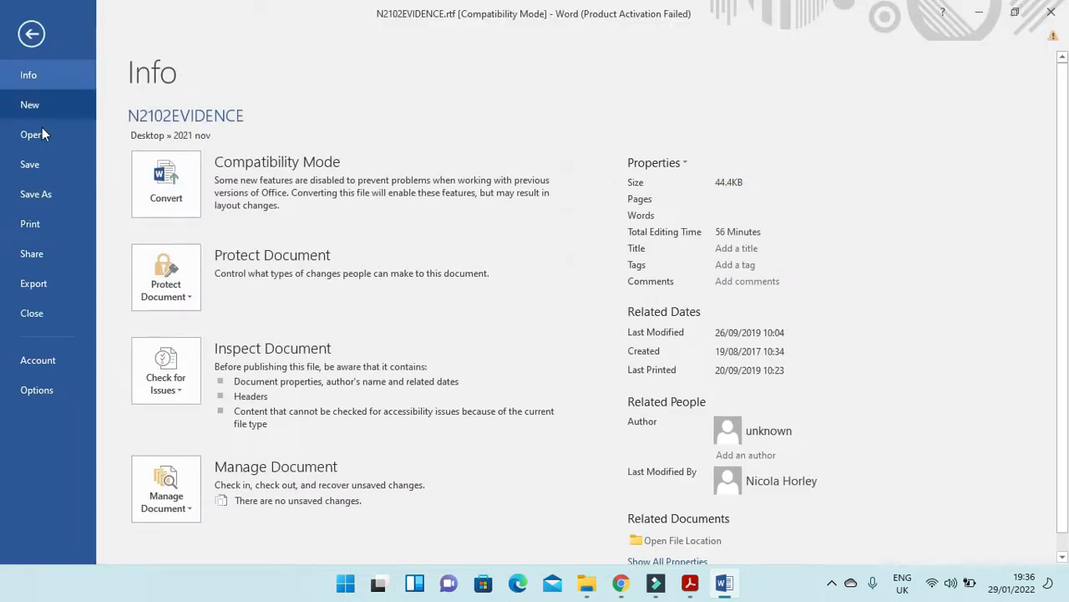
click(38, 195)
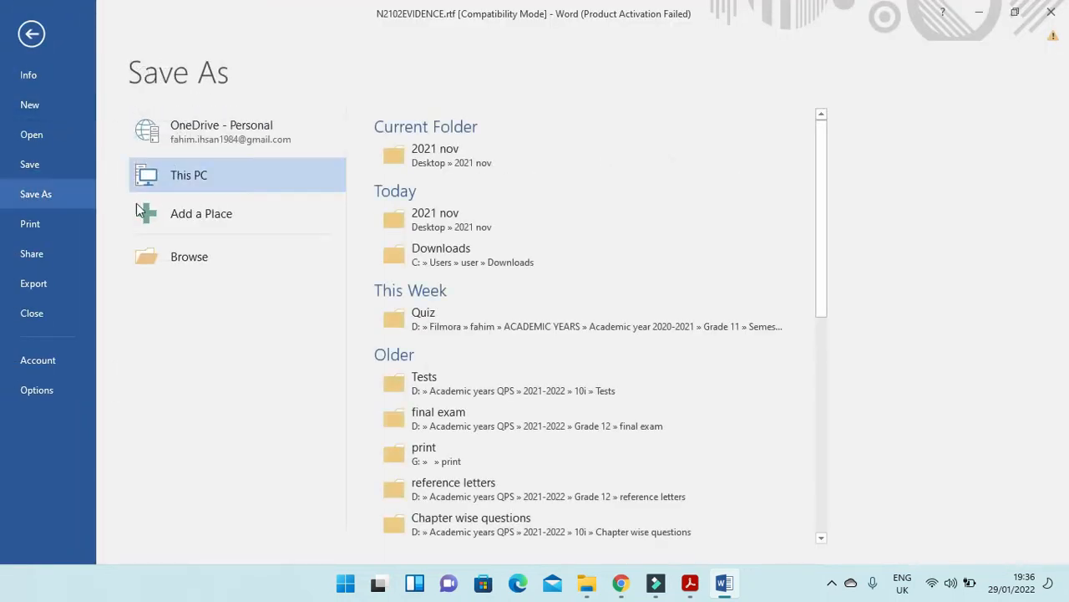
click(187, 251)
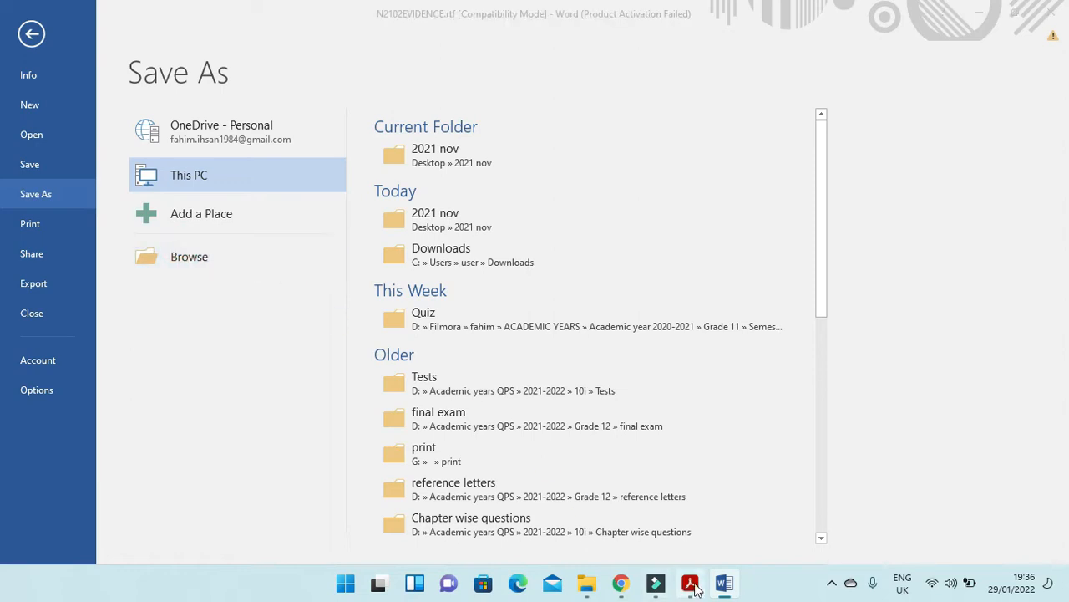
click(691, 585)
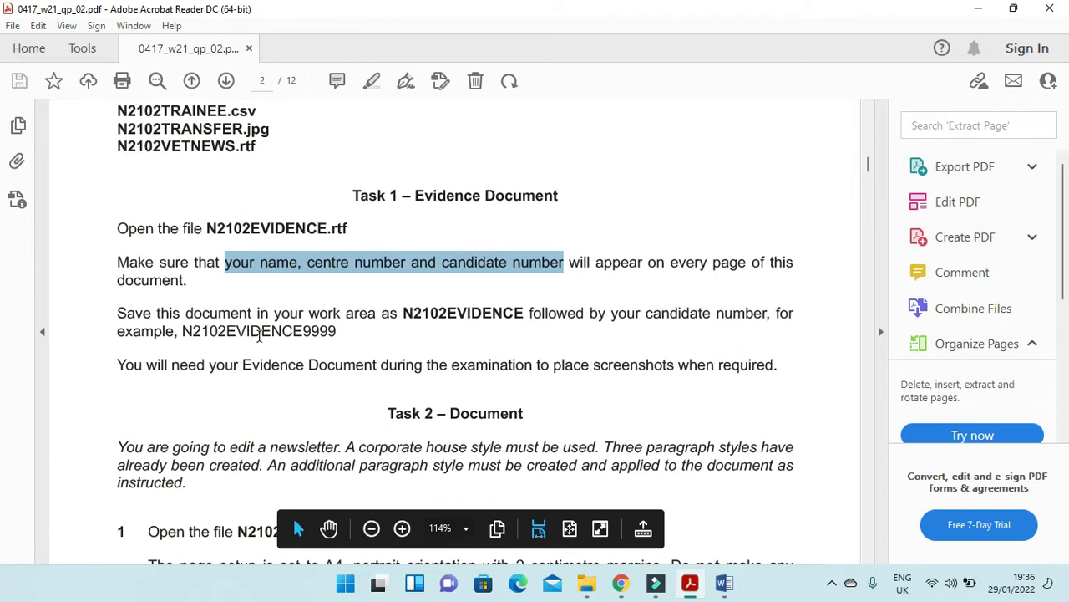
click(701, 583)
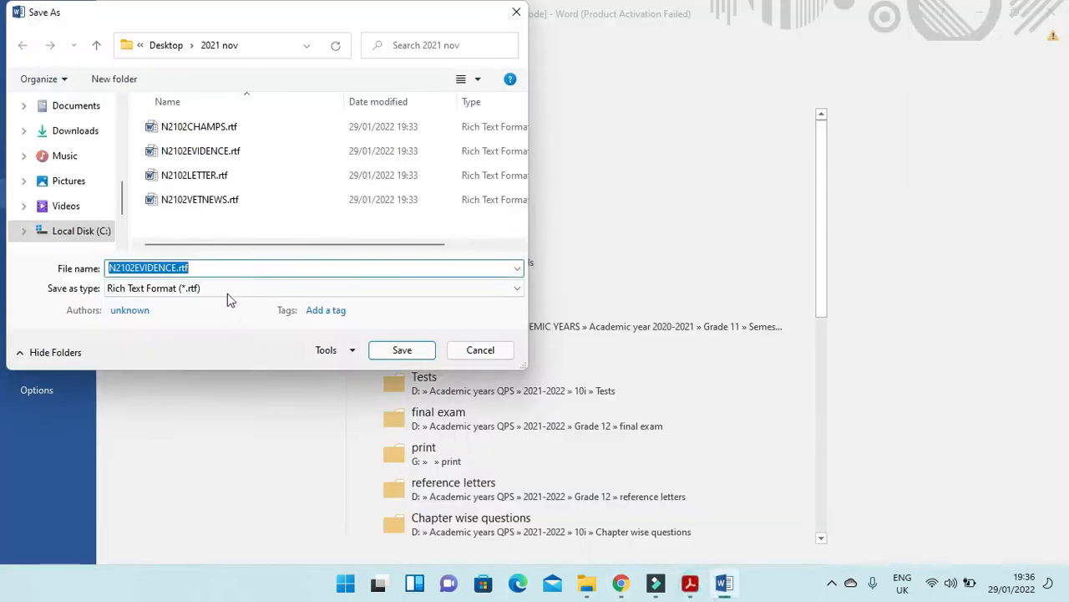
- Name the copy N2102EVIDENCE followed by the candidate number, without the .rtf extension
click(212, 268)
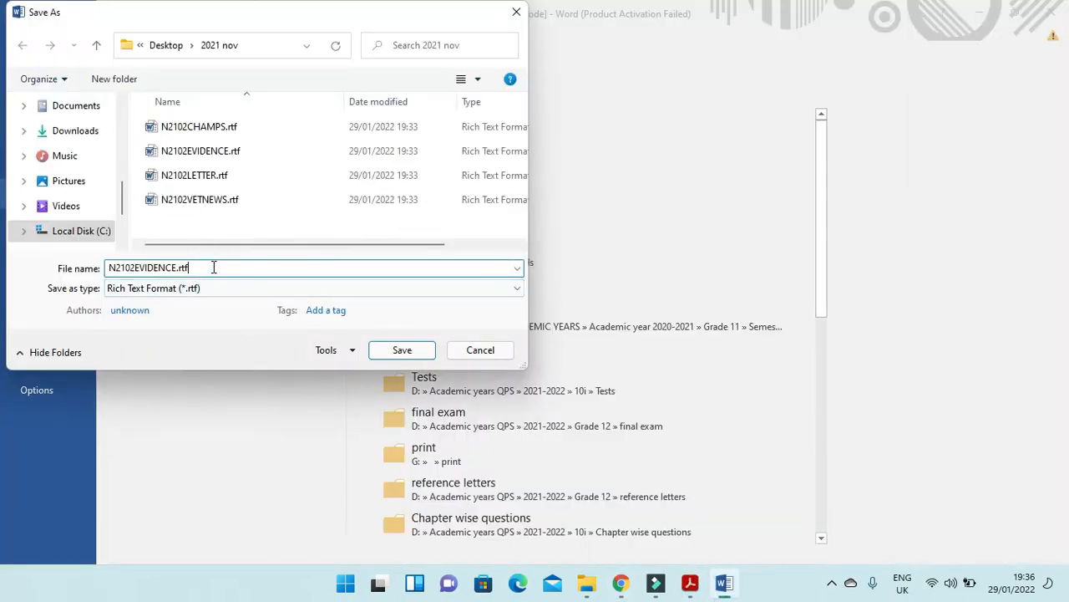
key(BackSpace)
key(BackSpace)
key(BackSpace)
text(0)
- Recheck the saving instruction in the question paper and save the copy as a Word Document (*.docx) in the 2021 nov folder
click(690, 582)
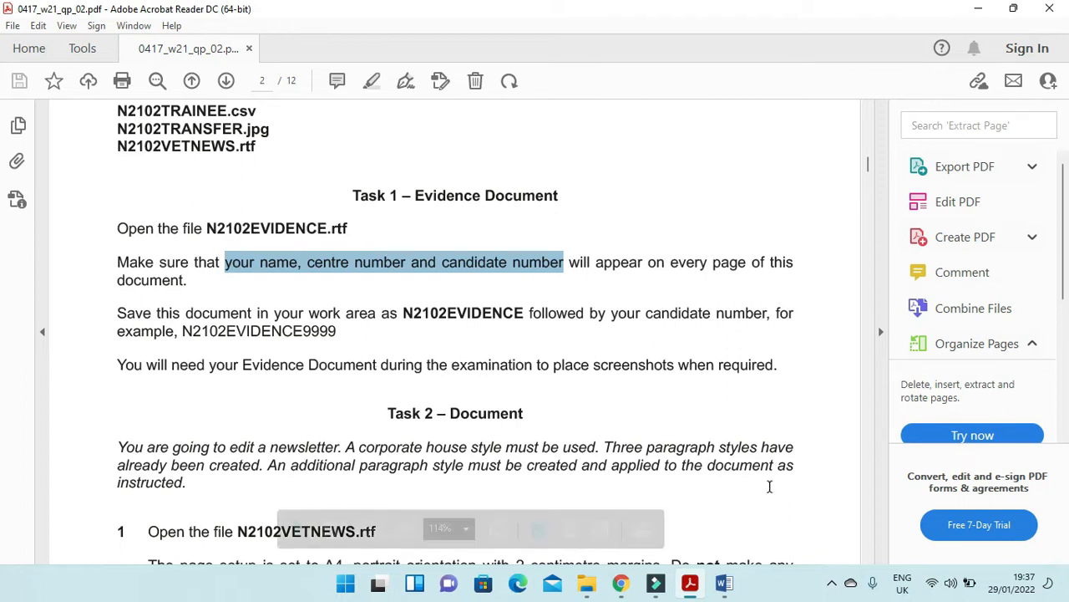
key(alt+Tab)
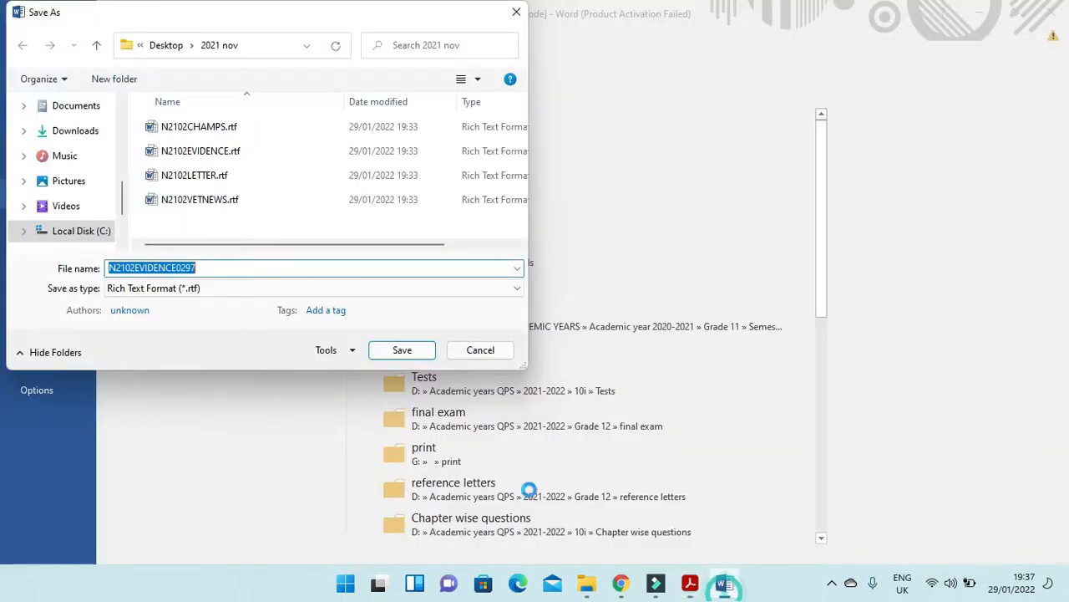
click(206, 288)
click(194, 304)
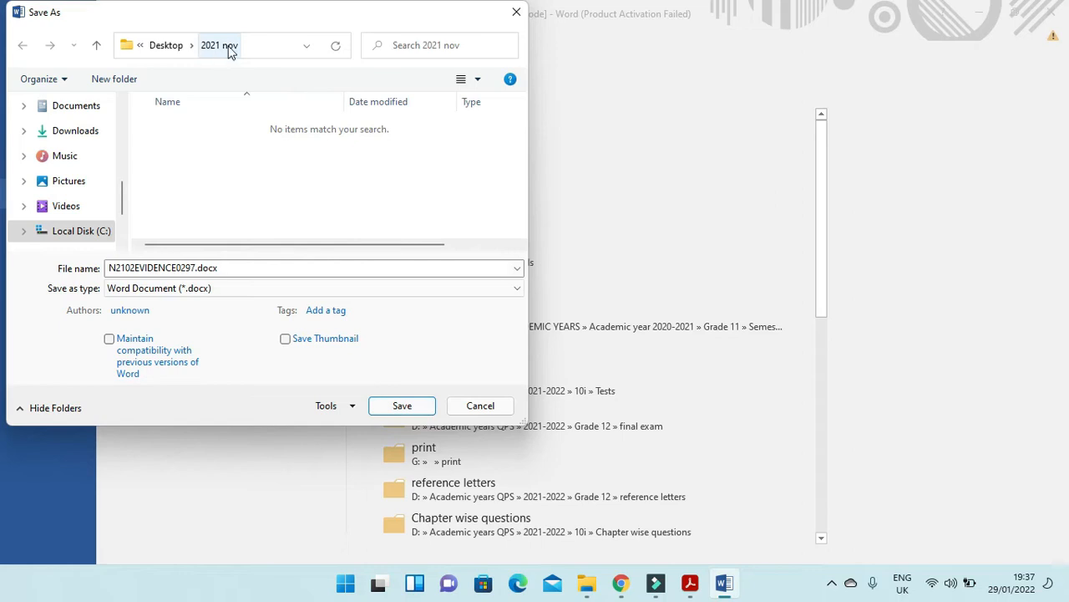
click(399, 405)
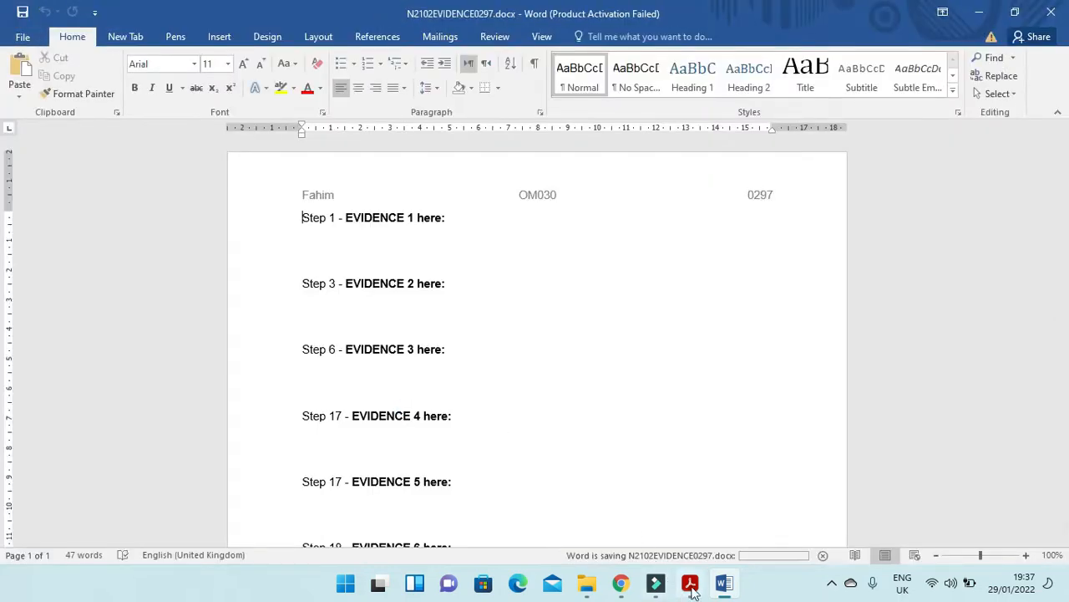
- Read the Task 2 introduction and the step 1 instructions in the question paper in Acrobat Reader
click(690, 582)
scroll(401, 329, down, 5)
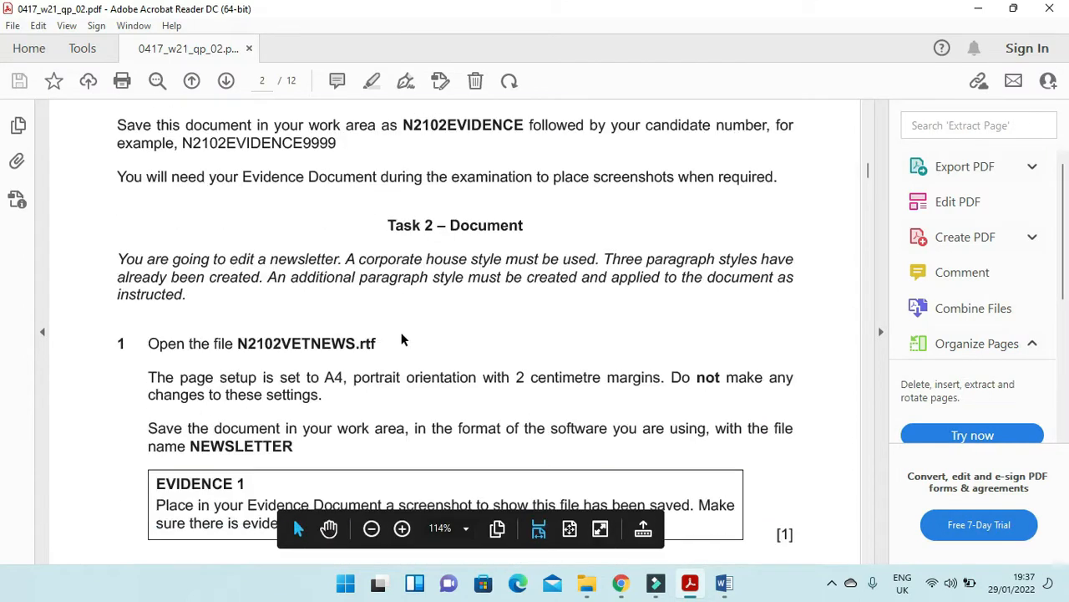
drag(119, 147, 794, 166)
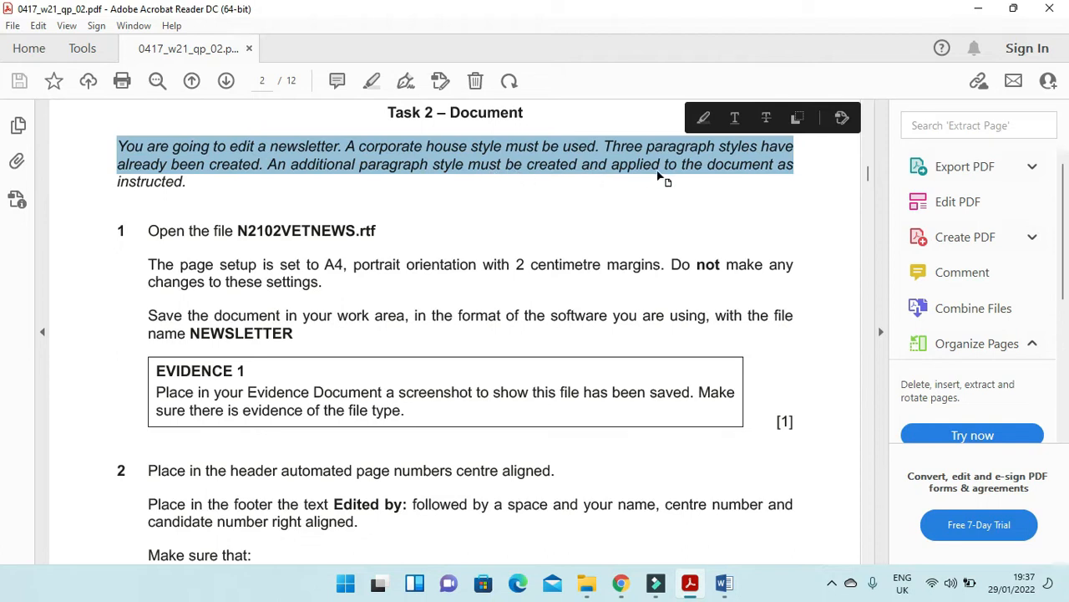
drag(117, 184, 185, 183)
drag(150, 231, 241, 238)
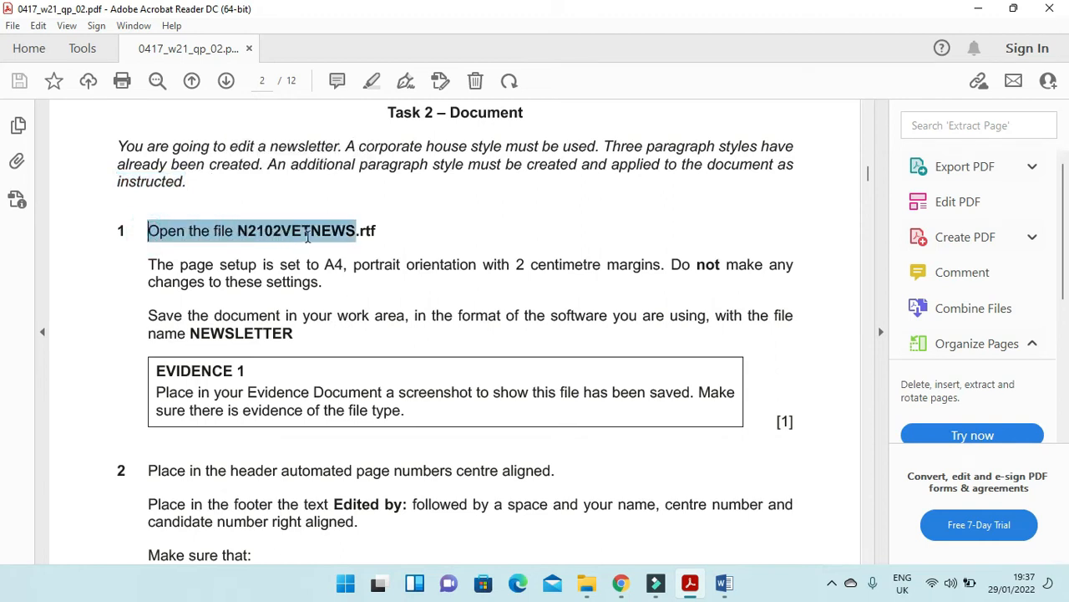
- Open N2102VETNEWS.rtf from the 2021 nov folder in Word and enable editing
drag(340, 236, 381, 236)
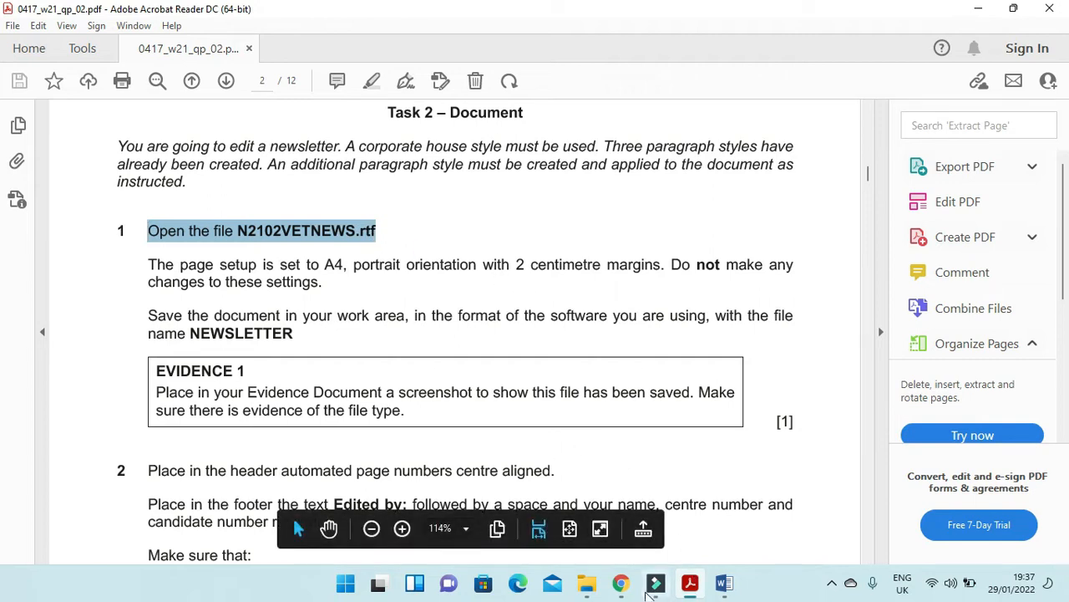
click(586, 583)
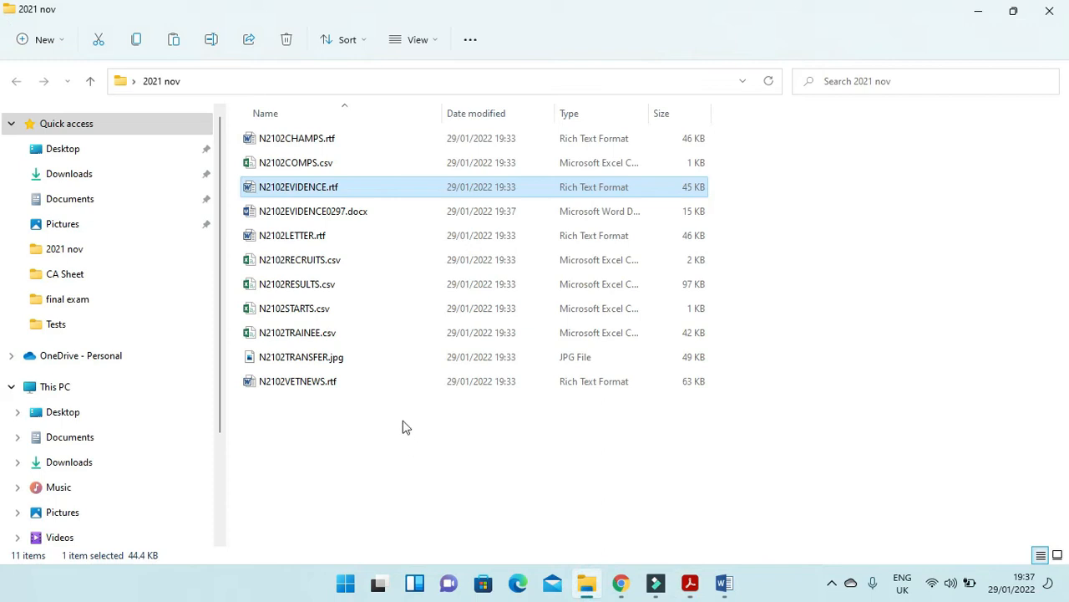
double_click(307, 382)
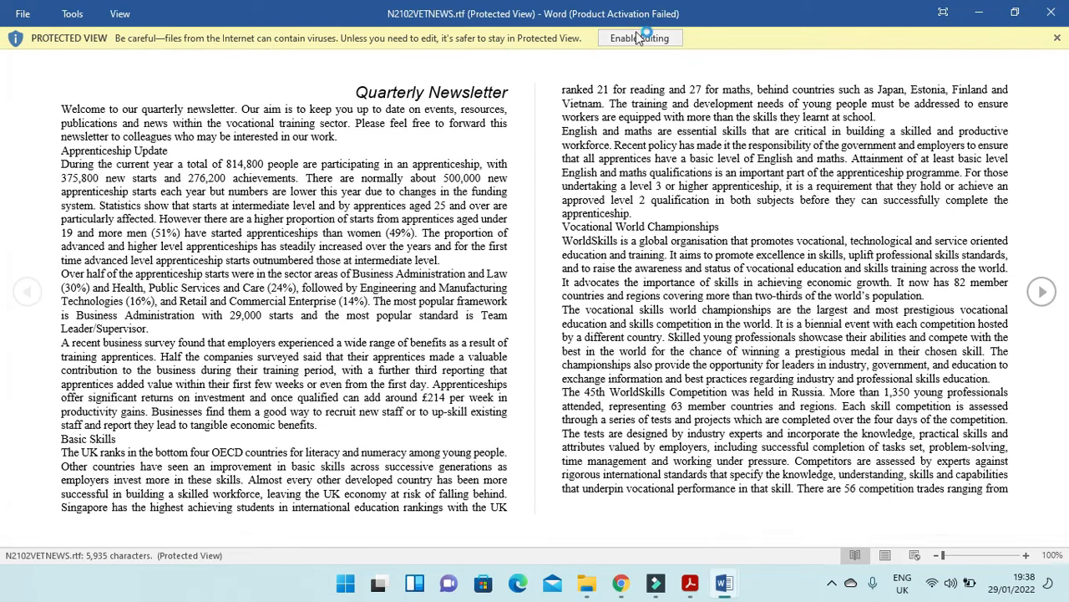
click(635, 37)
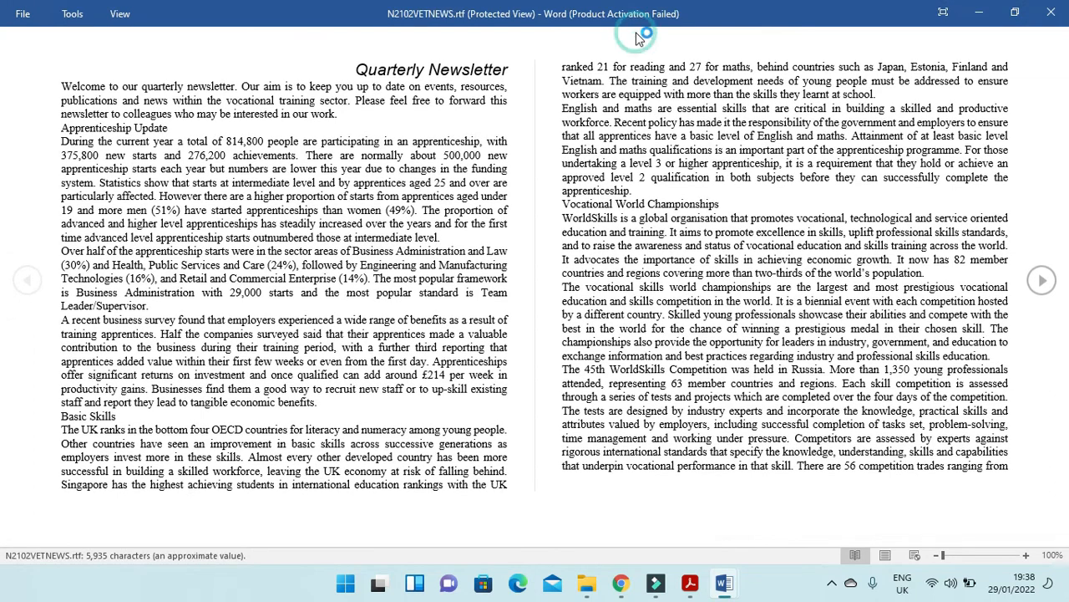
- Read the page setup requirement in the question paper and check the newsletter's margins, orientation and paper size in Word's Page Setup
click(690, 585)
click(144, 264)
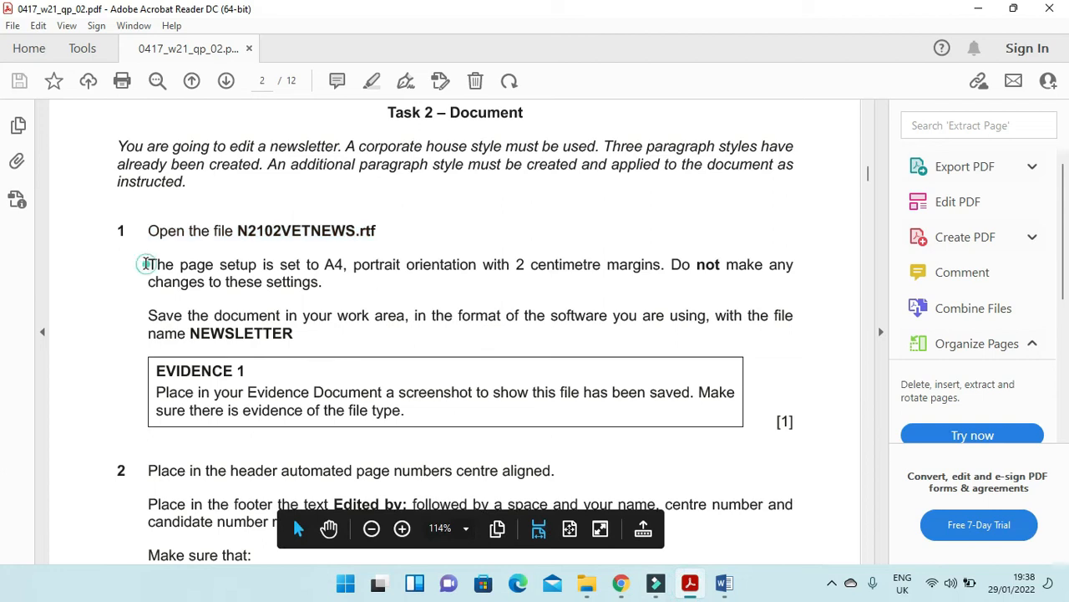
drag(148, 264, 635, 278)
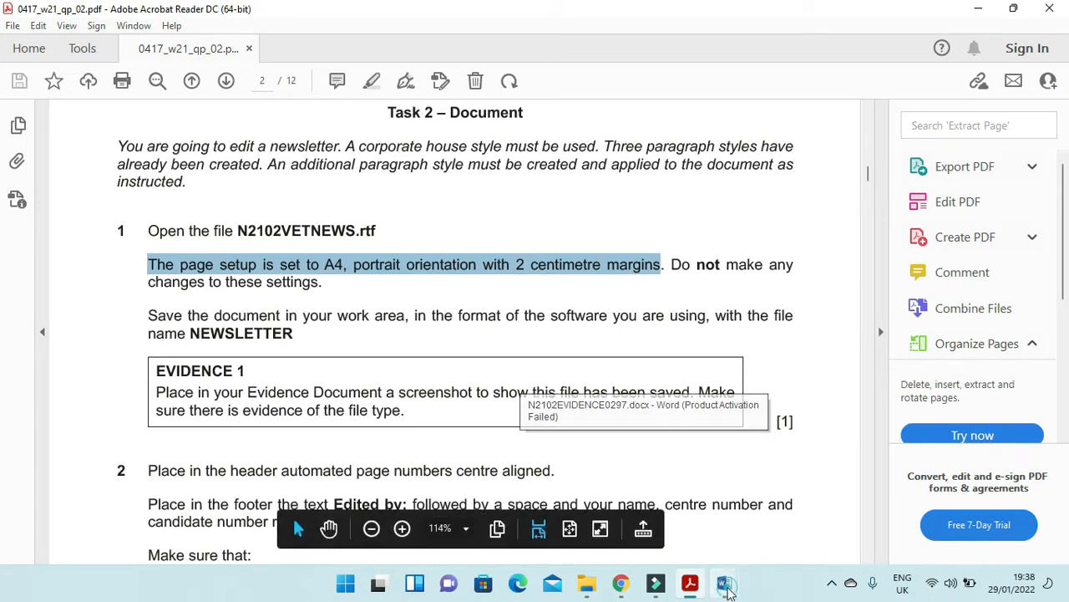
mouse_move(725, 586)
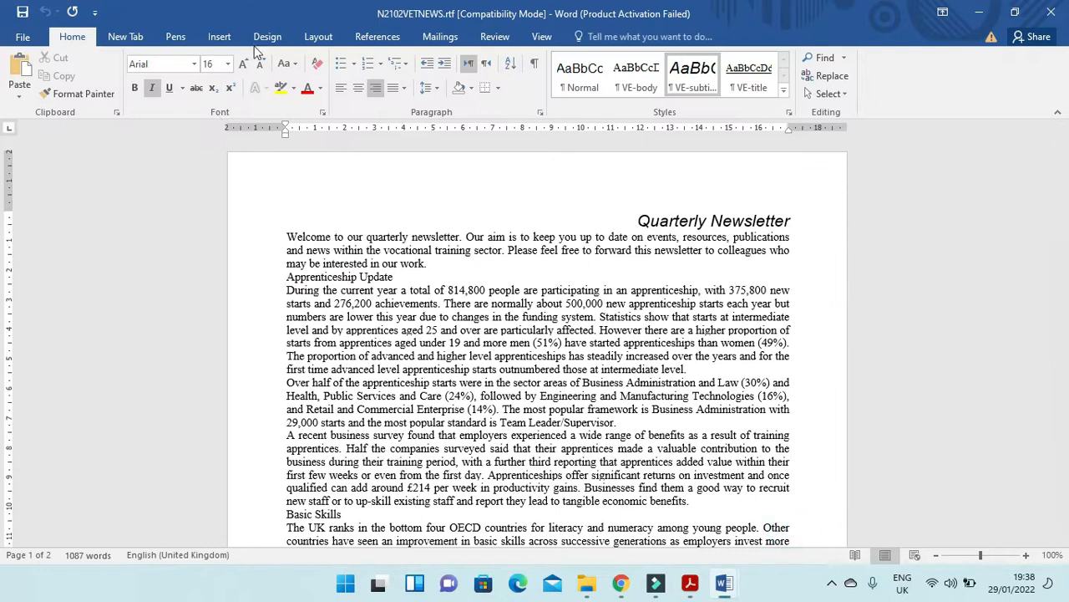
click(315, 40)
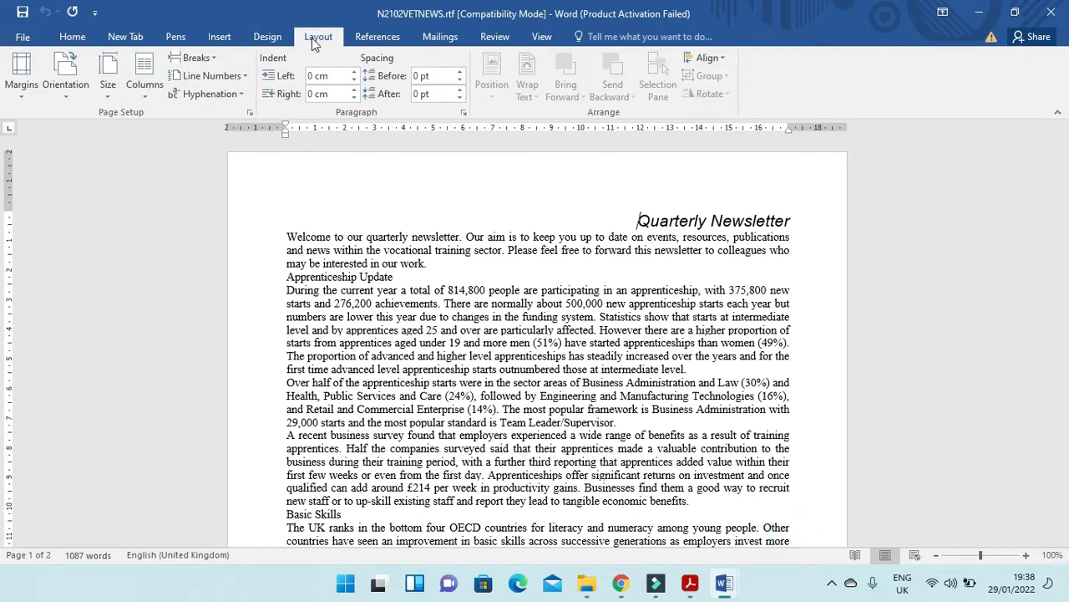
click(250, 112)
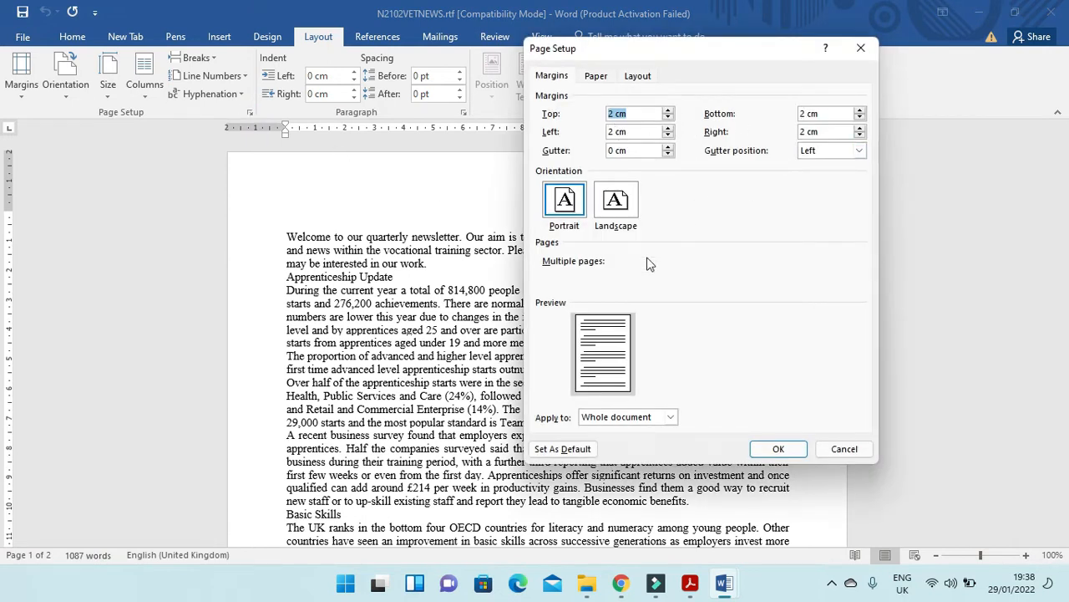
click(595, 76)
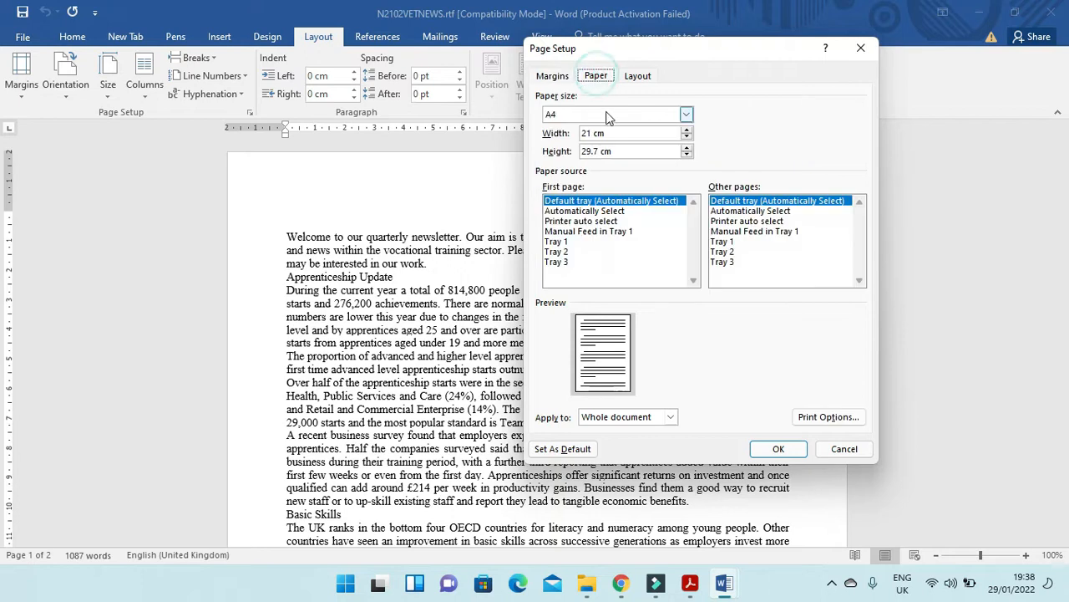
click(778, 449)
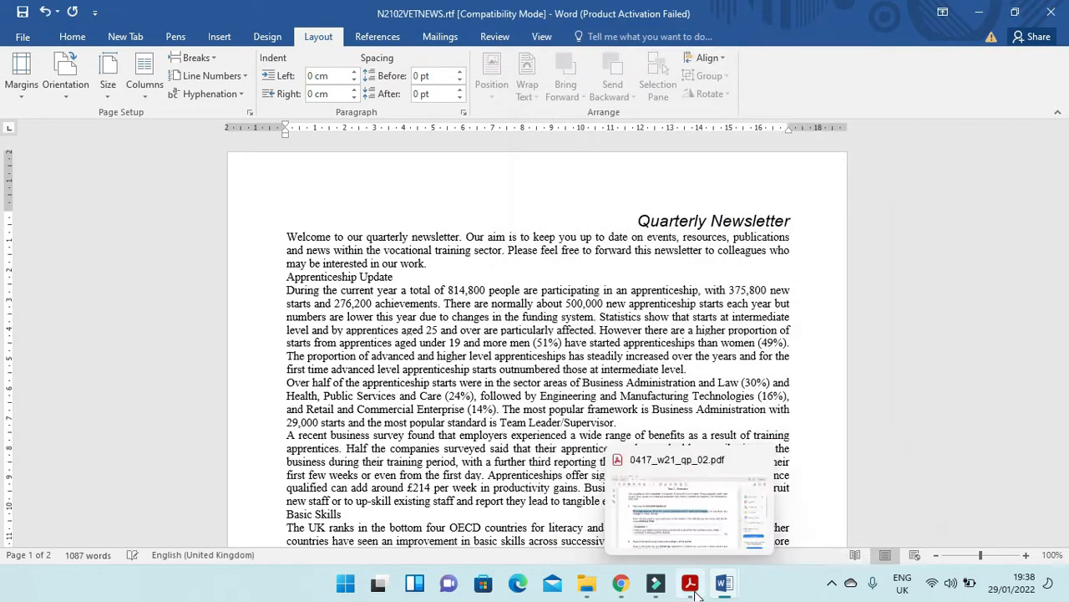
- Read in the question paper which format and file name the newsletter must be saved with
click(697, 591)
drag(690, 264, 789, 272)
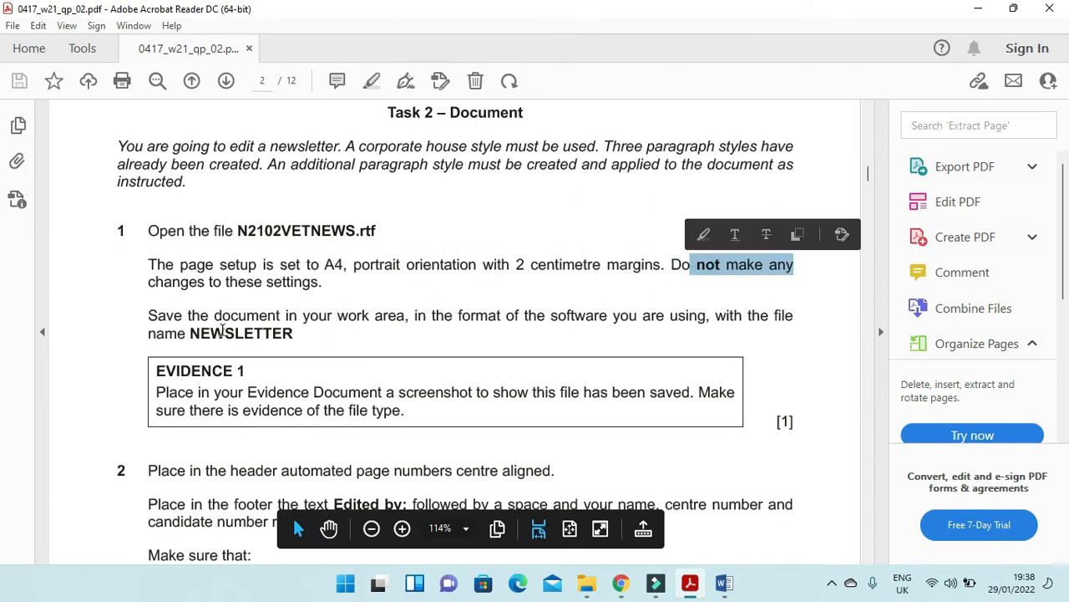
drag(149, 316, 702, 327)
mouse_move(299, 326)
mouse_down()
mouse_move(245, 338)
mouse_move(294, 334)
mouse_up()
drag(294, 334, 193, 338)
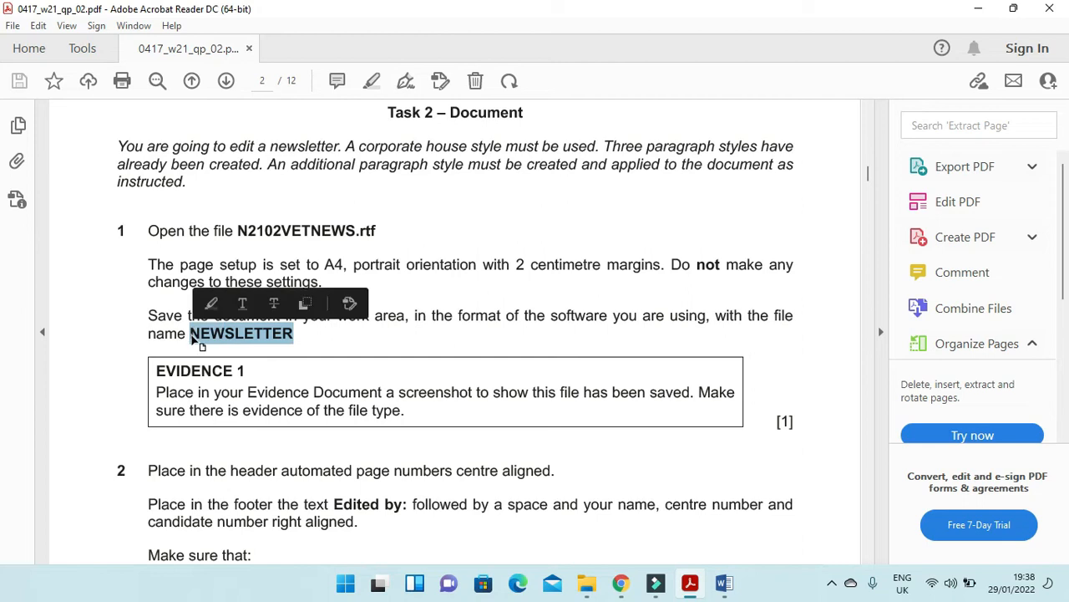
- Save the newsletter in Word as NEWSLETTER in Word Document (*.docx) format in the 2021 nov folder
mouse_move(724, 583)
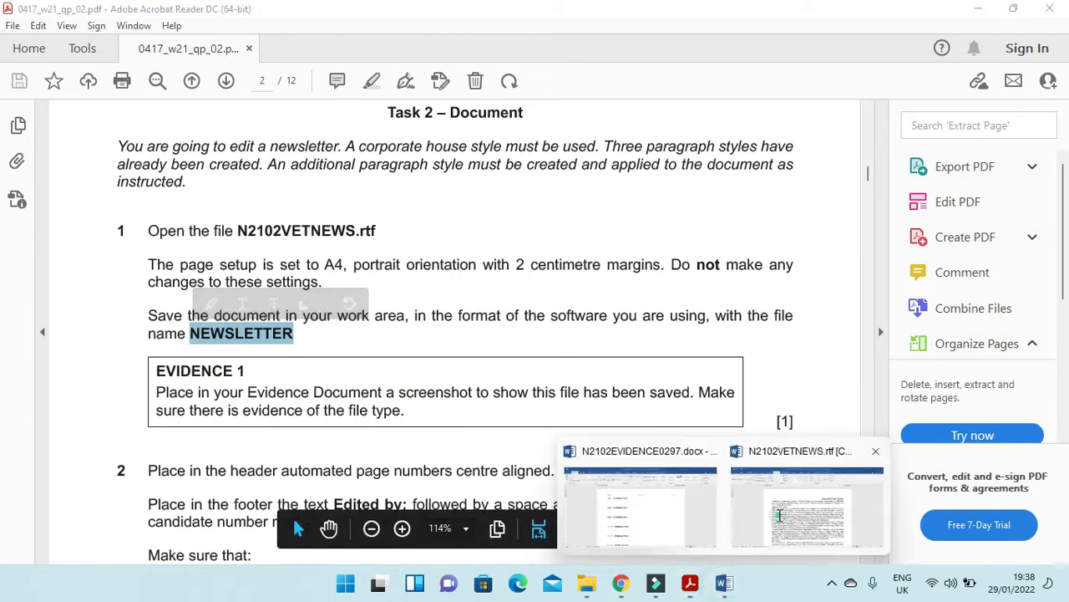
click(627, 502)
click(23, 37)
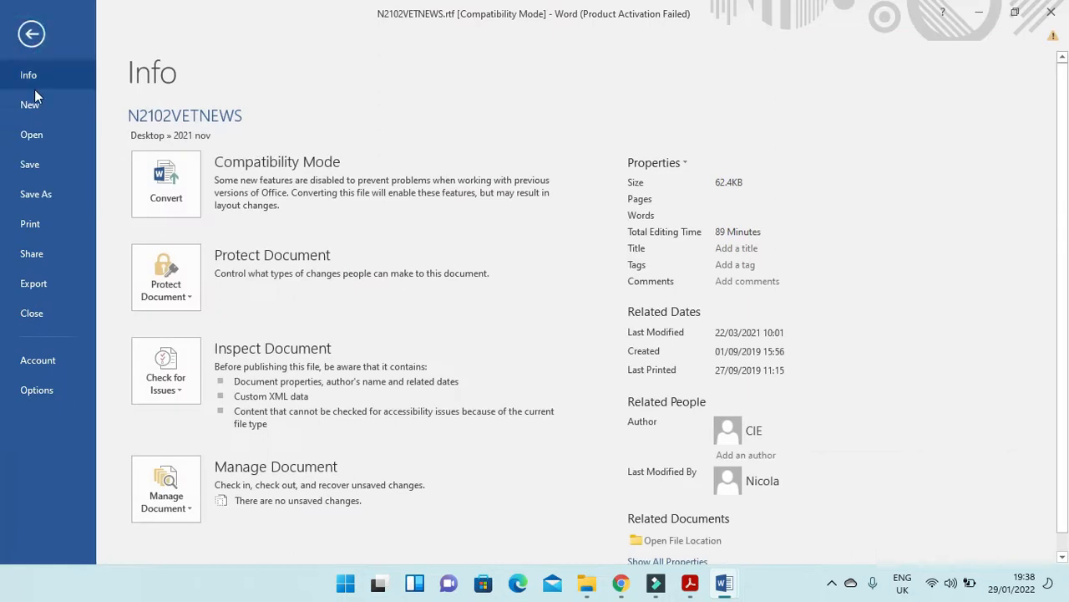
click(47, 194)
click(175, 256)
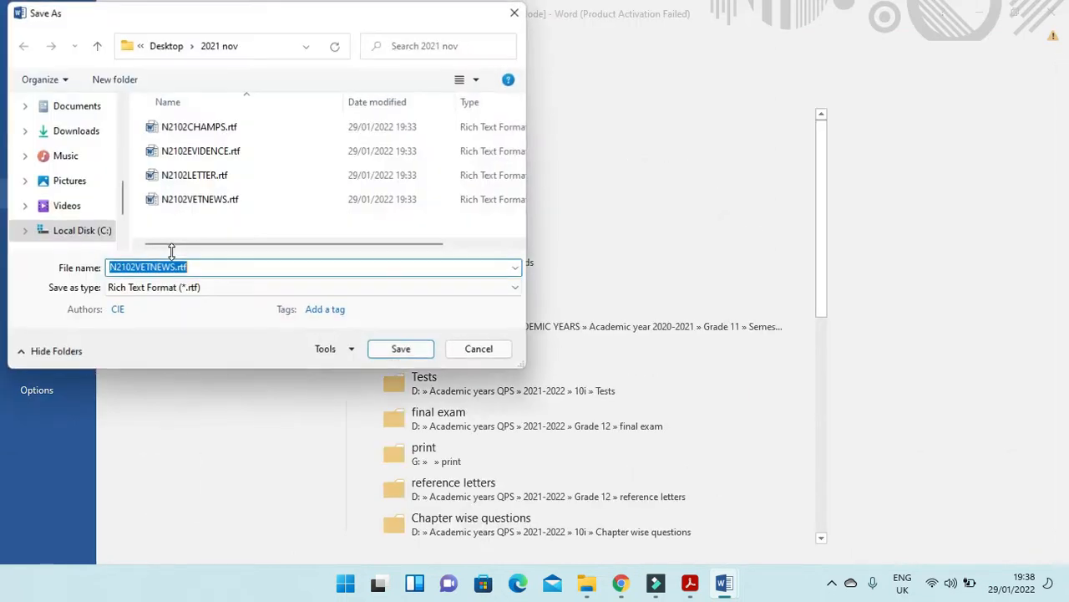
text(NEWSLETTER)
click(234, 287)
click(167, 304)
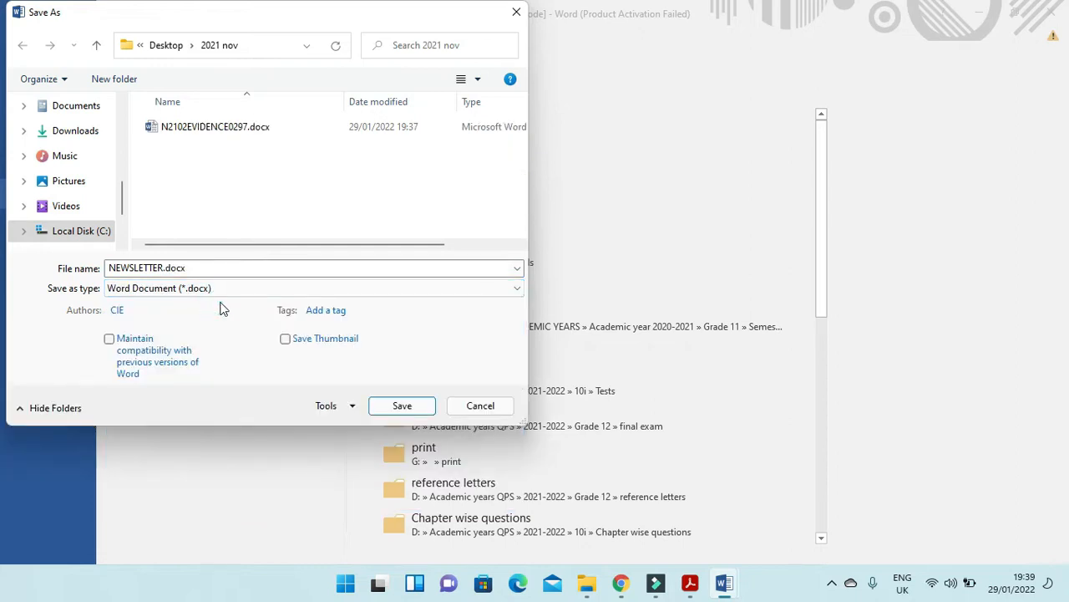
click(401, 406)
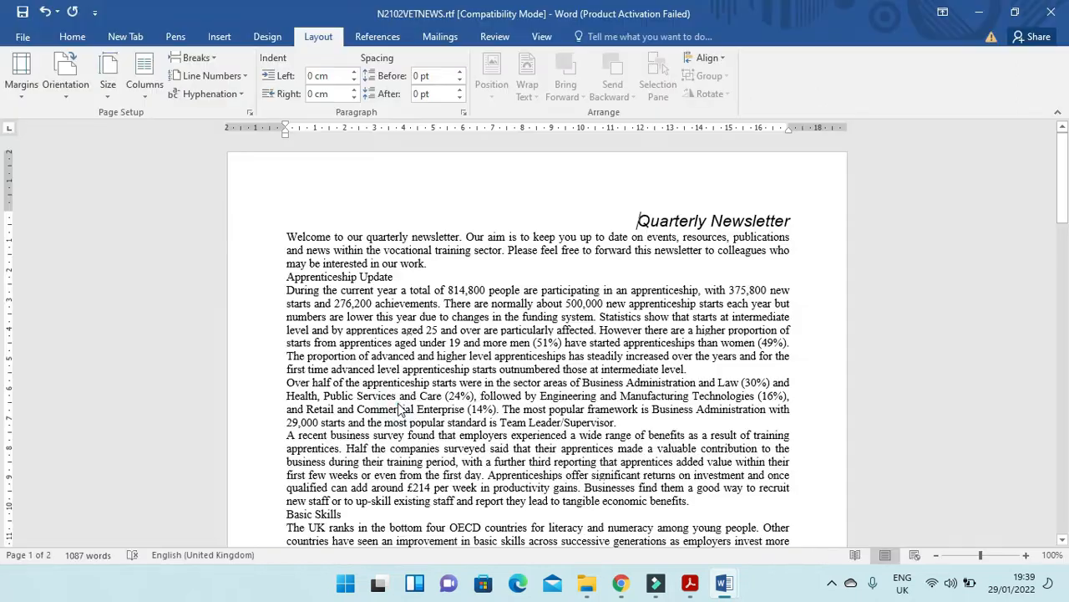
- Read the Evidence 1 requirement, select NEWSLETTER.docx in the 2021 nov folder and widen the Type column to fit its contents
click(693, 580)
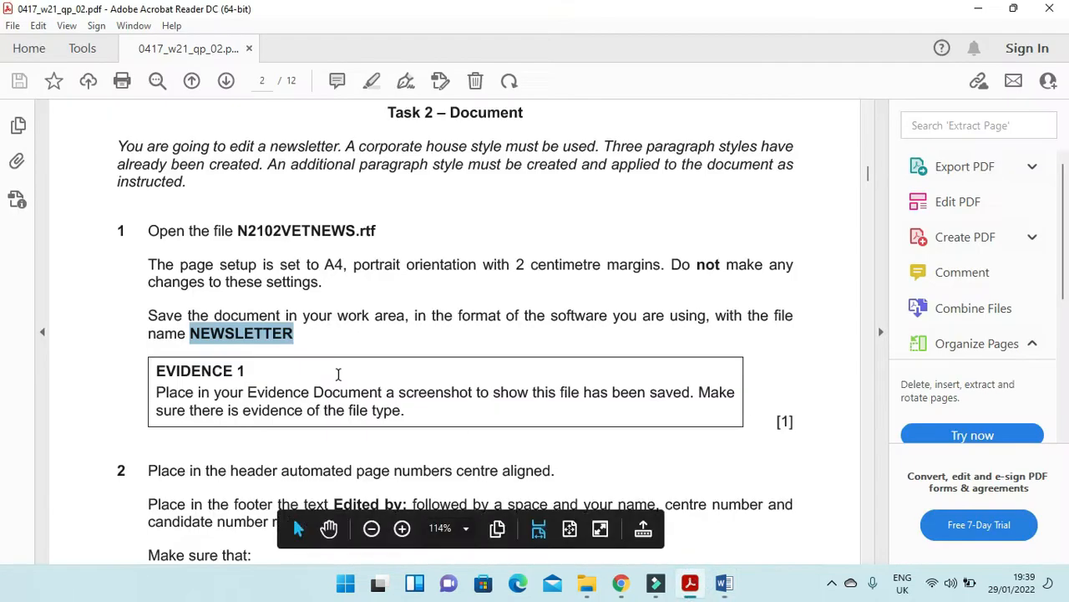
scroll(339, 375, down, 3)
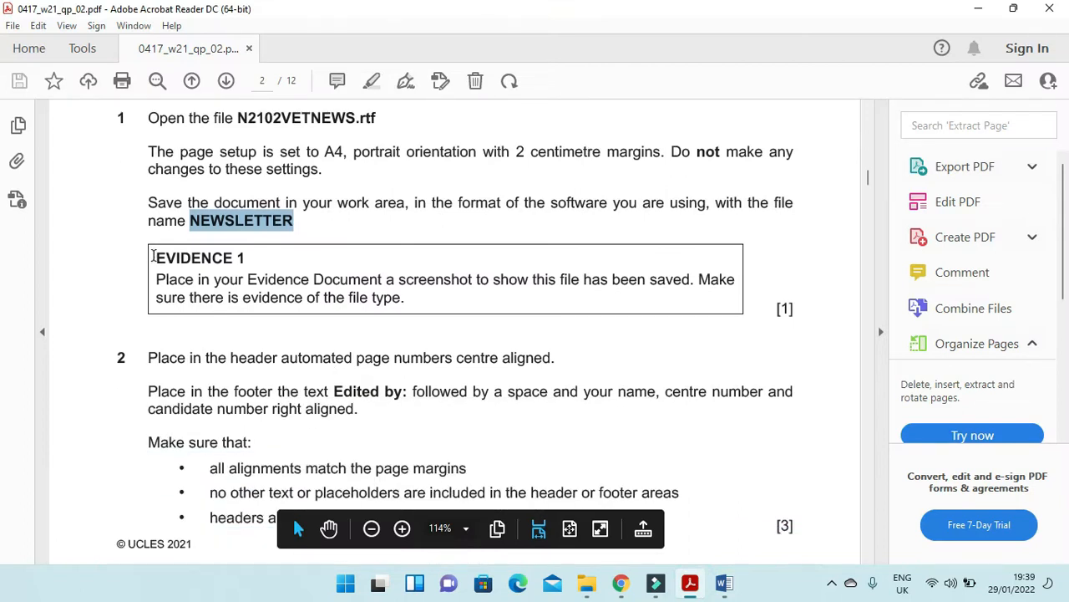
drag(156, 279, 668, 299)
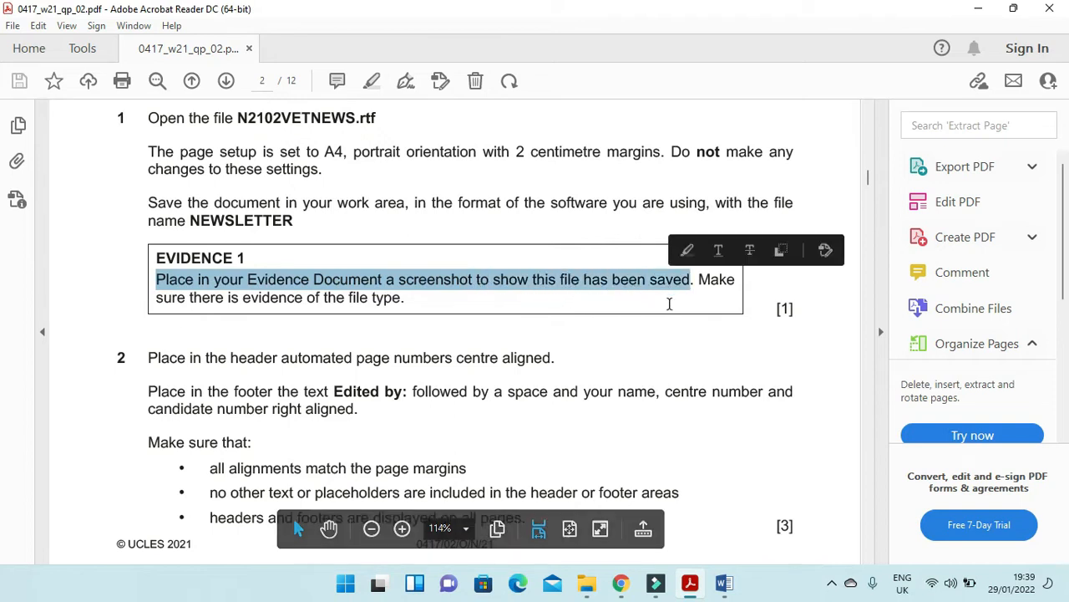
click(587, 582)
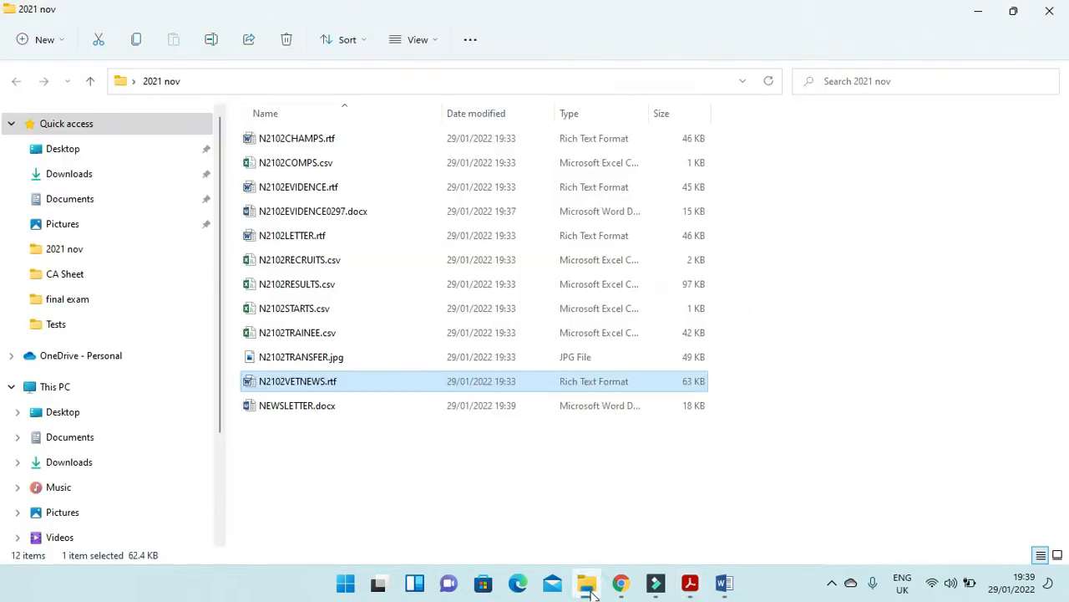
click(322, 407)
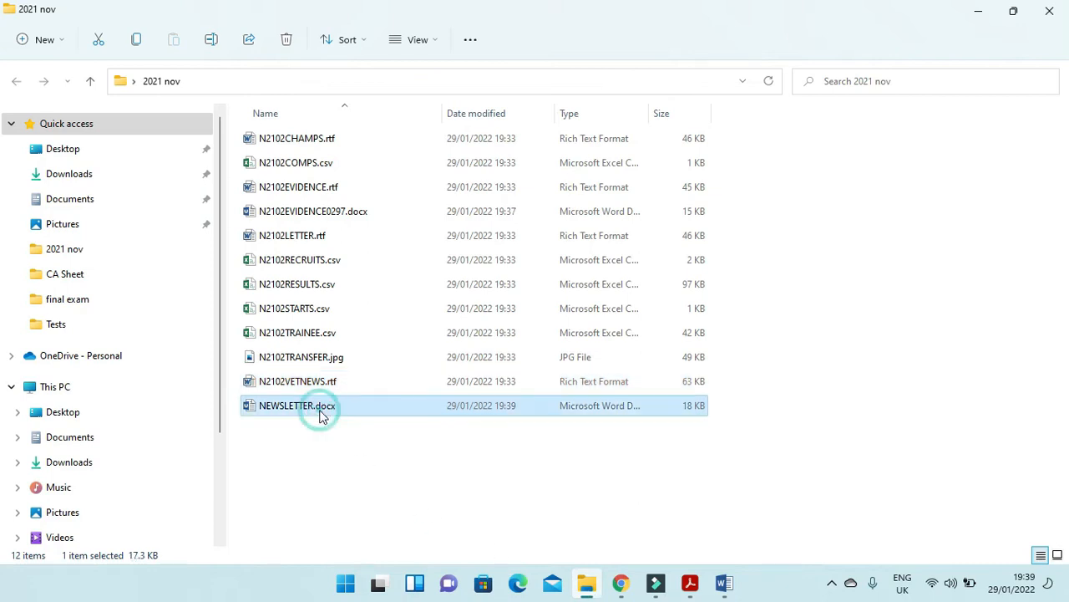
double_click(650, 111)
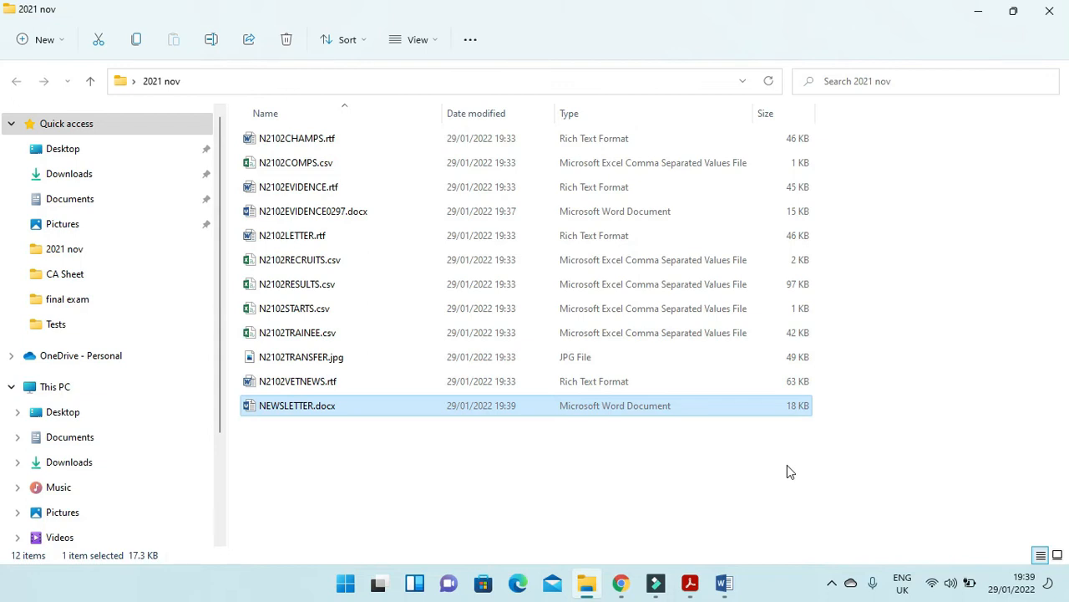
- Paste the screenshot of the 2021 nov folder under the EVIDENCE 1 heading in the Word evidence document
click(724, 583)
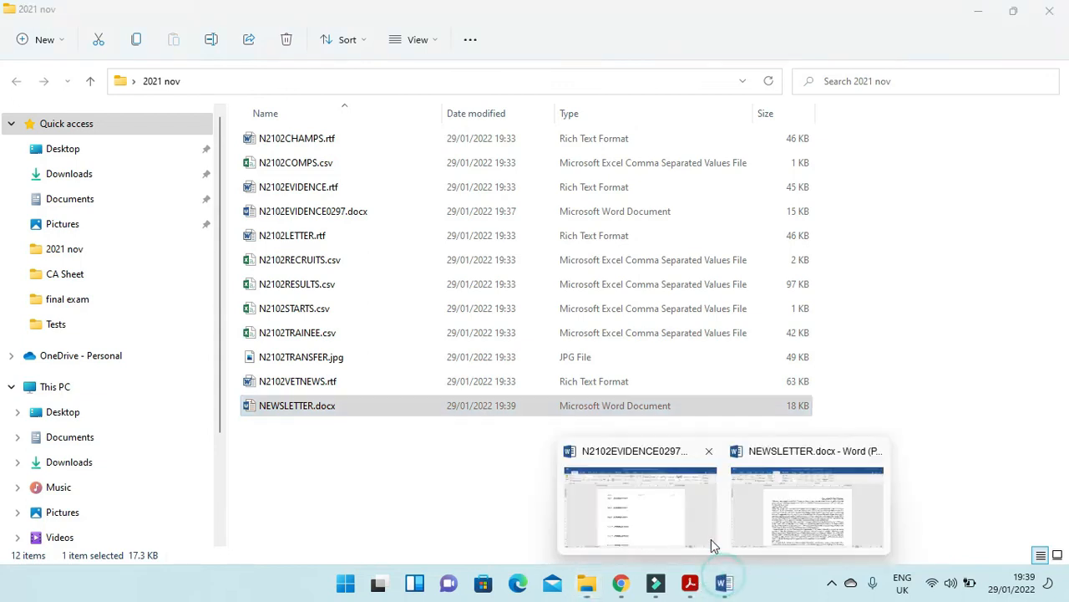
click(658, 515)
click(385, 249)
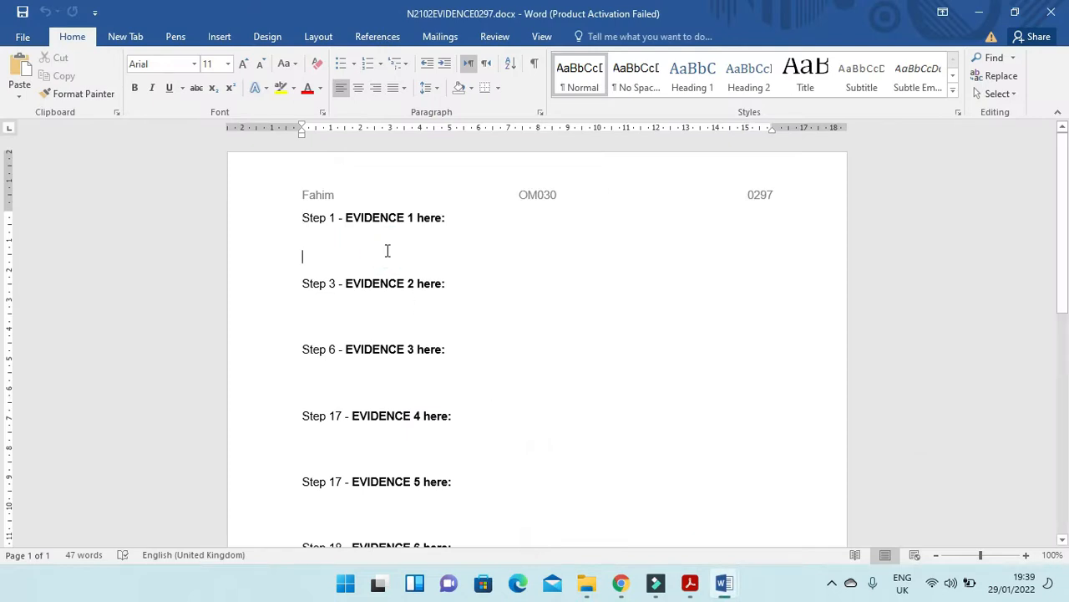
key(ctrl+v)
- Crop the pasted folder screenshot down to the NEWSLETTER.docx row
click(525, 358)
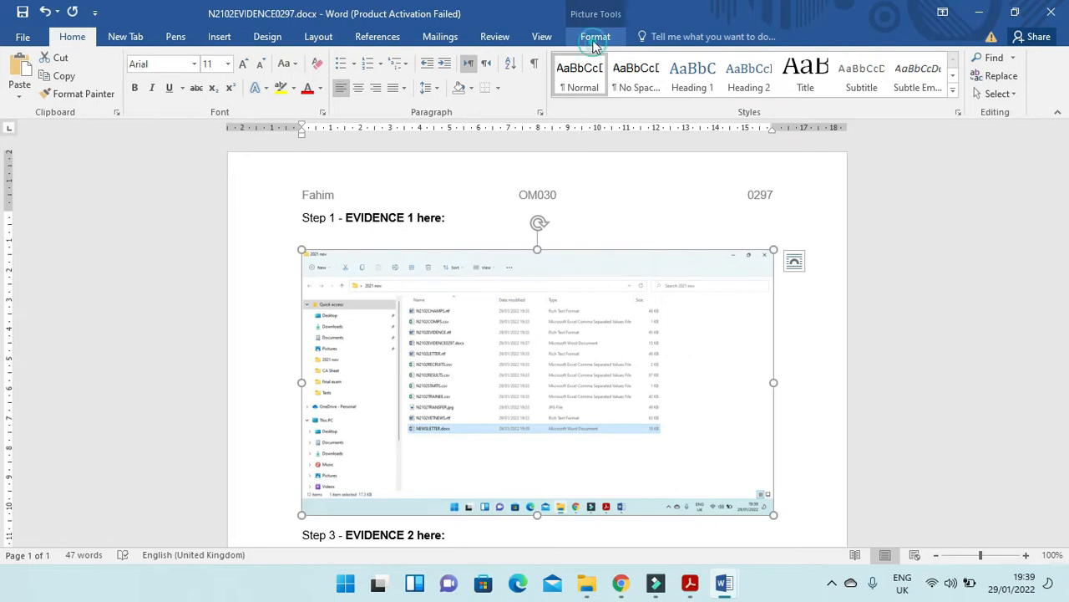
click(595, 37)
click(921, 71)
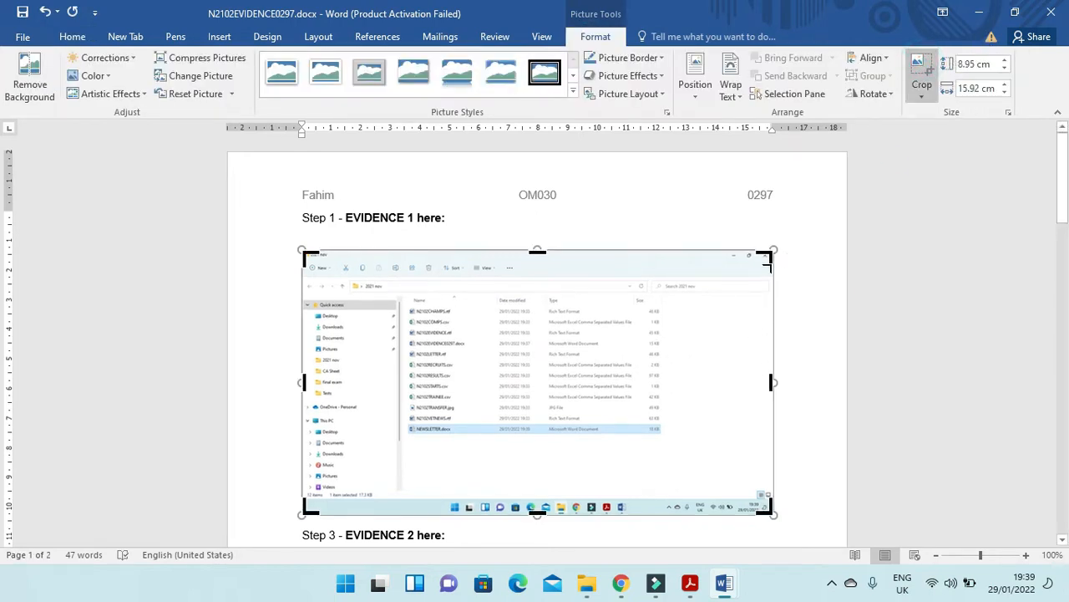
drag(771, 510, 735, 436)
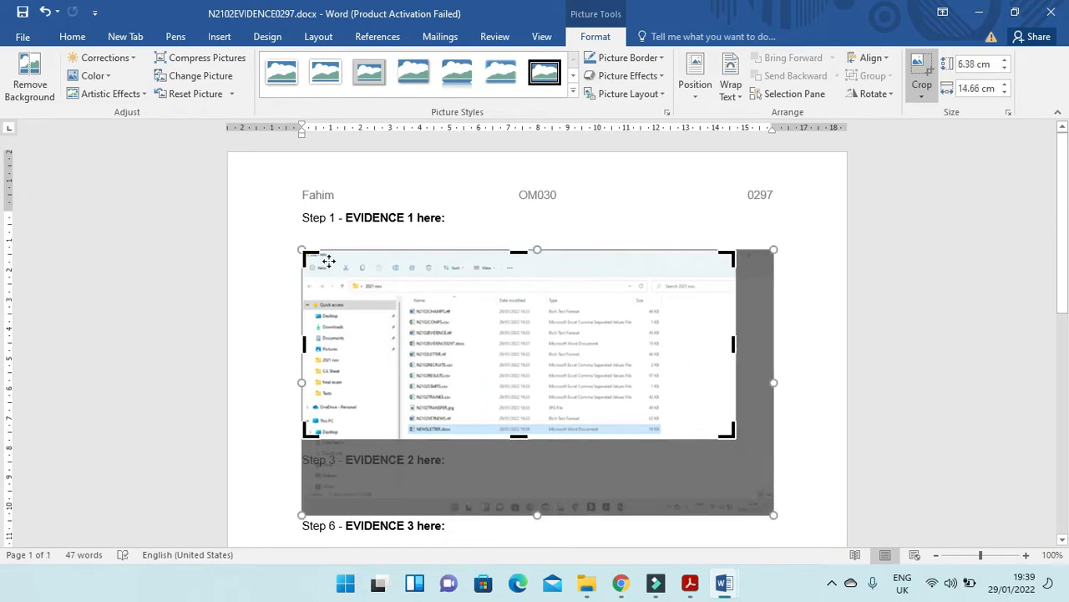
drag(311, 255, 402, 422)
click(730, 322)
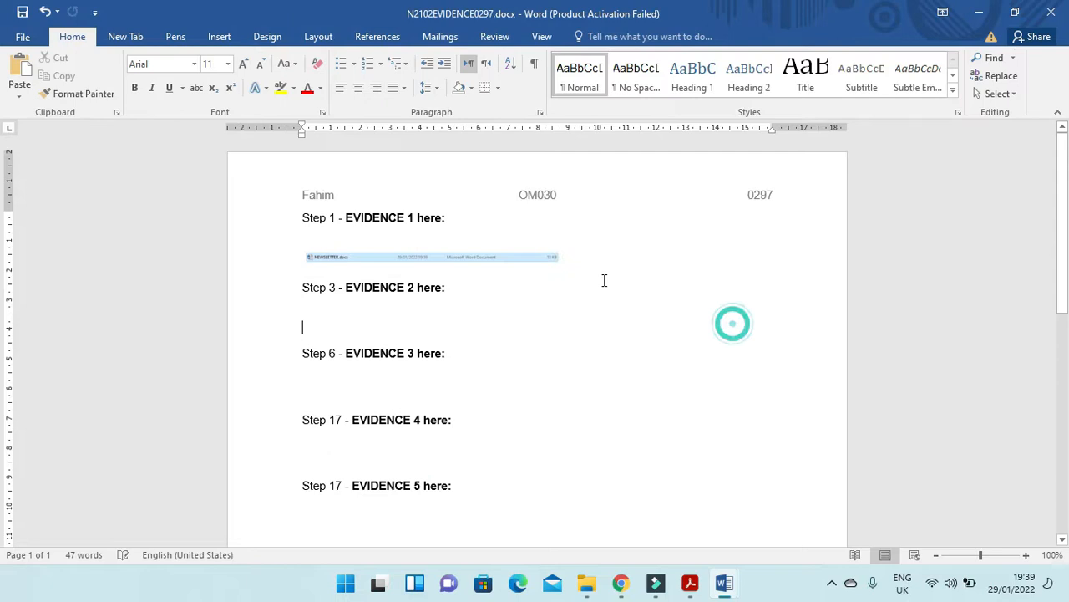
- Enlarge the cropped NEWSLETTER.docx screenshot and trim its blank area beyond the file size so the row spans the text width
click(558, 259)
mouse_move(632, 267)
mouse_down()
mouse_move(644, 275)
mouse_move(633, 275)
mouse_up()
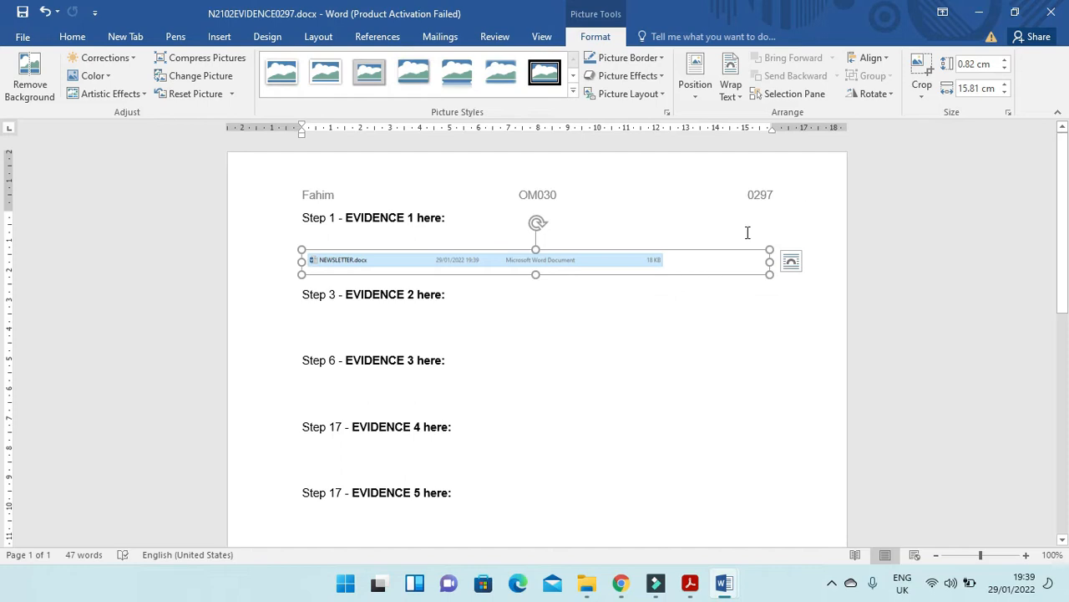
click(921, 66)
drag(762, 268, 664, 268)
click(761, 444)
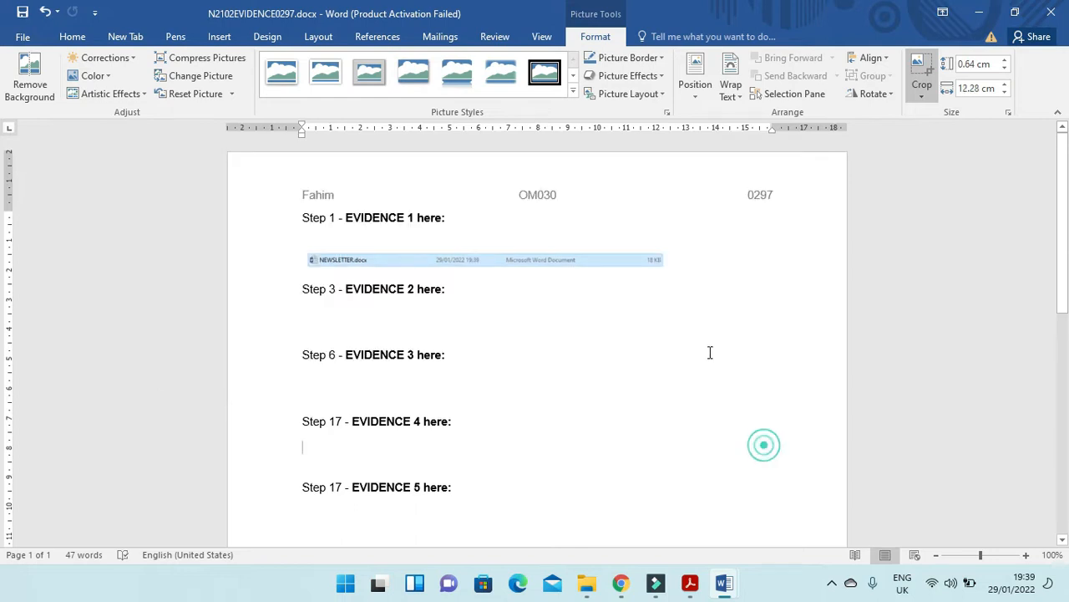
click(629, 260)
mouse_move(666, 268)
mouse_down()
mouse_move(682, 277)
mouse_move(674, 273)
mouse_up()
- Read the step 2 header instruction in the question paper and add a Blank (Three Columns) header to NEWSLETTER.docx
click(690, 583)
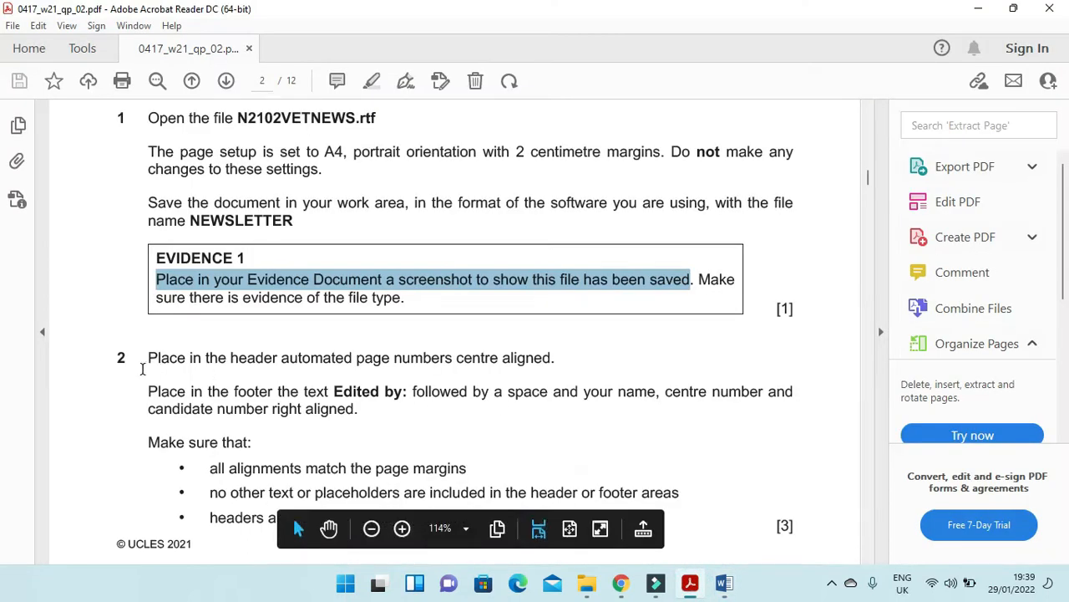
drag(142, 358, 553, 362)
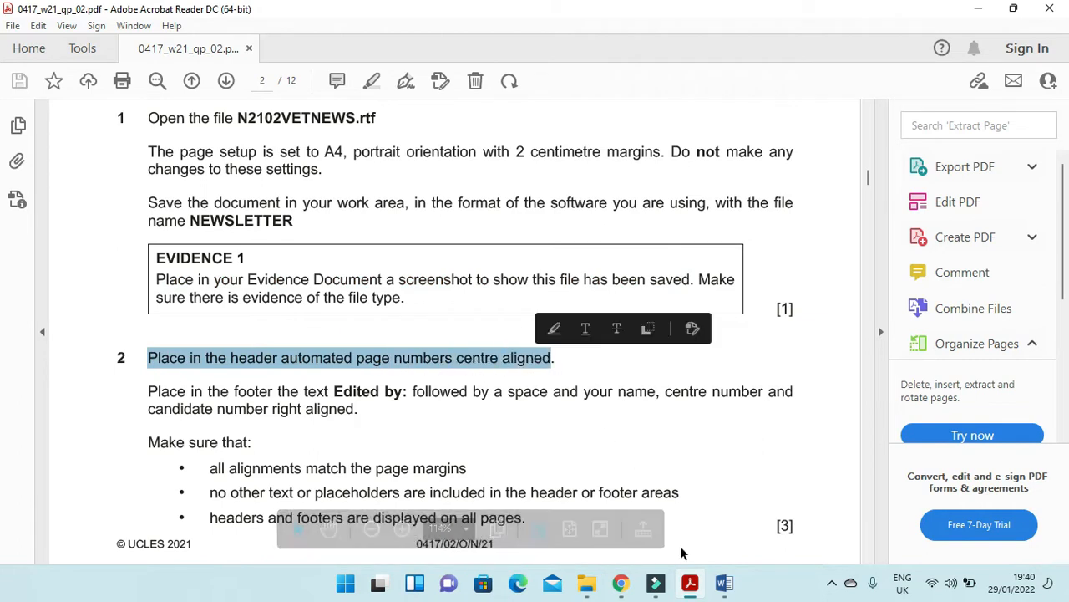
click(724, 583)
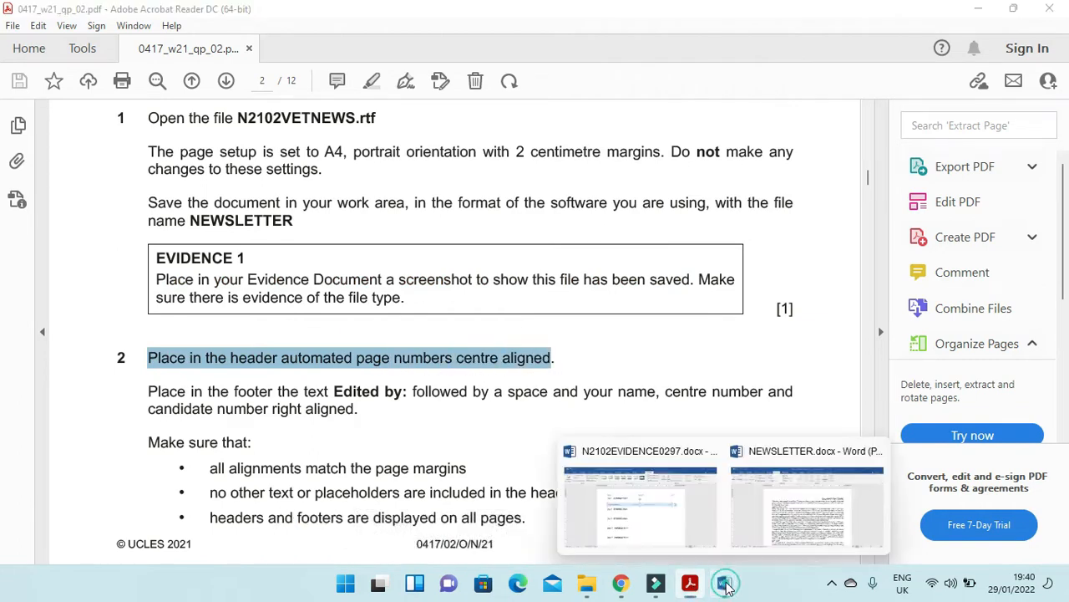
click(802, 498)
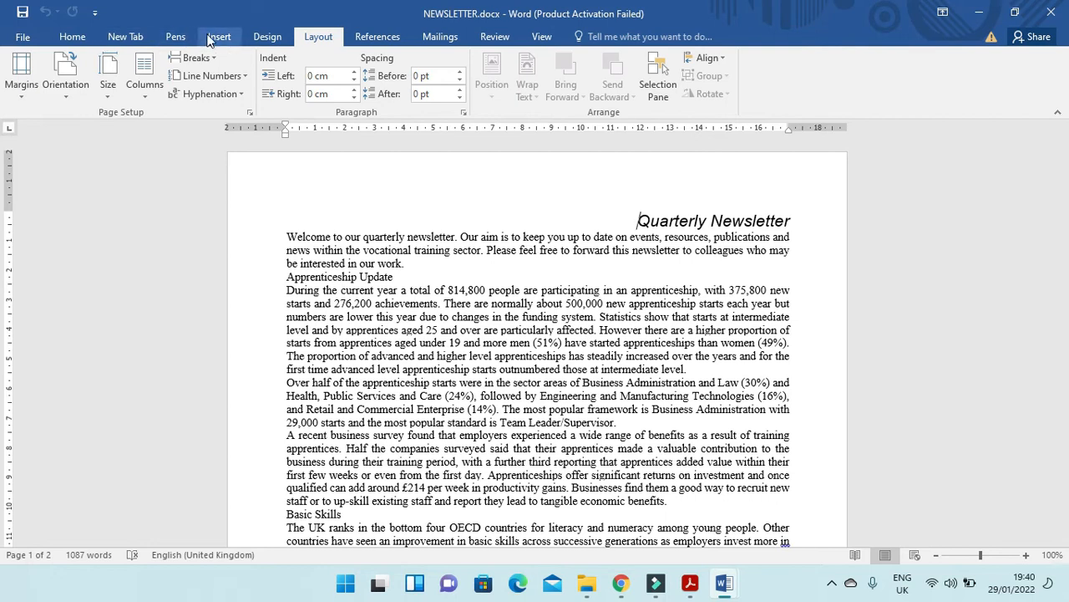
click(217, 37)
click(665, 58)
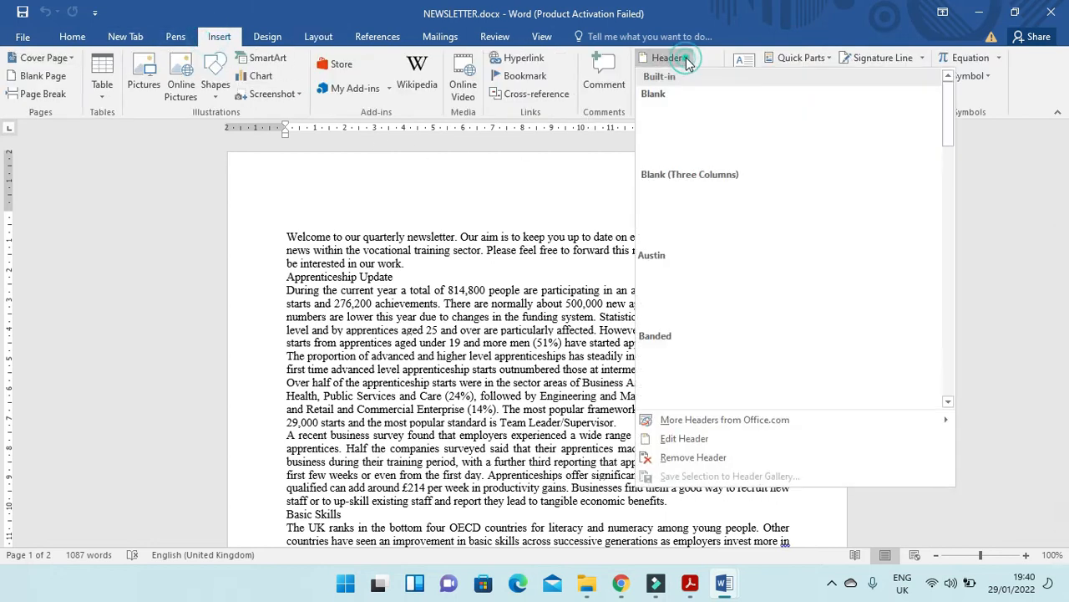
click(712, 217)
- Replace the header's centre placeholder with an automatic page number in the Plain Number style at the current position
click(538, 196)
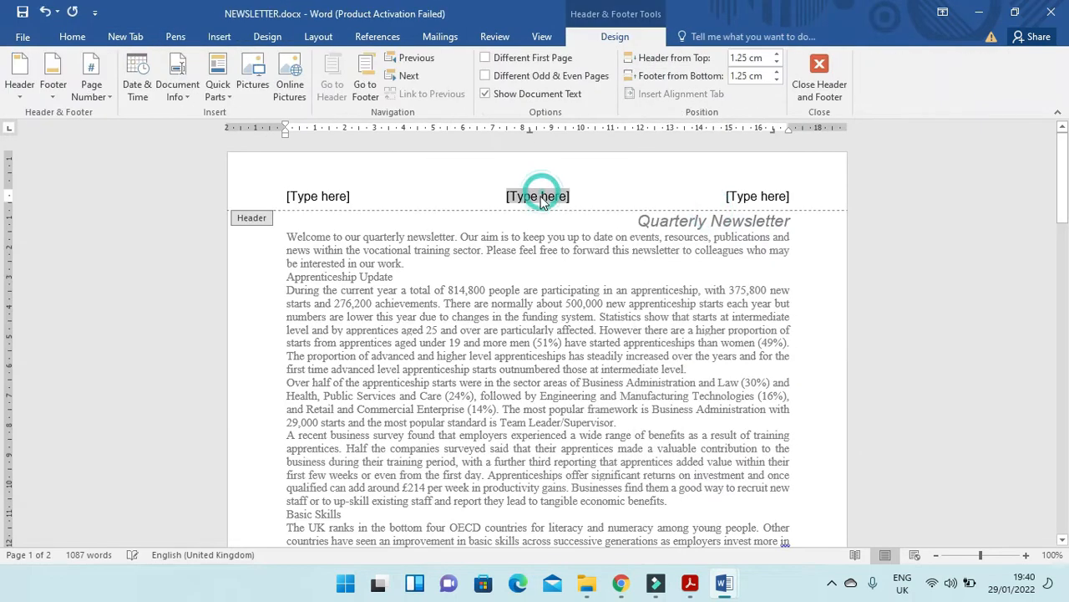
click(99, 90)
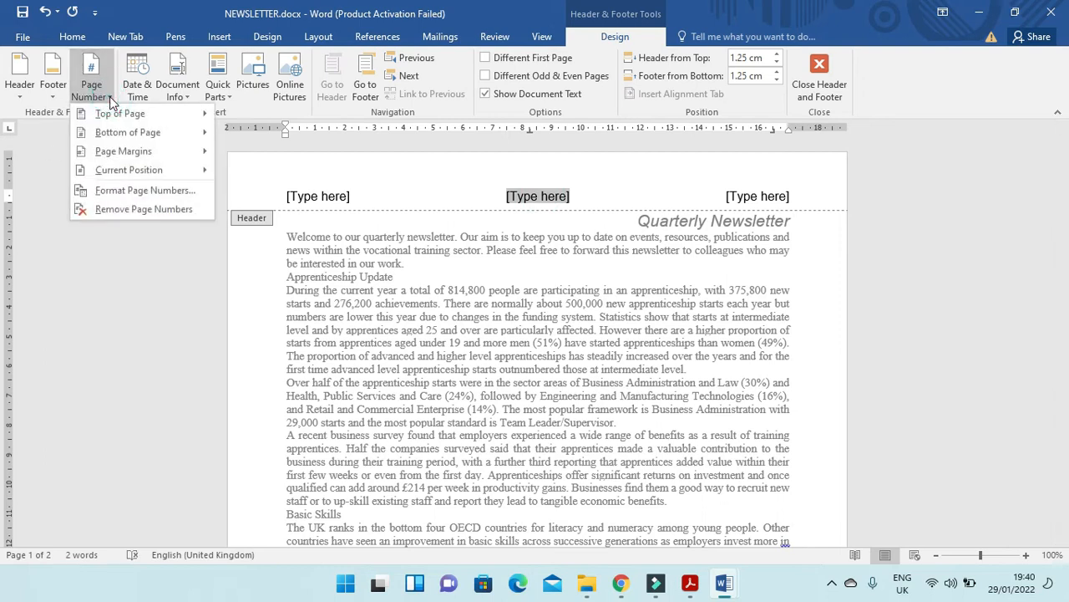
mouse_move(117, 170)
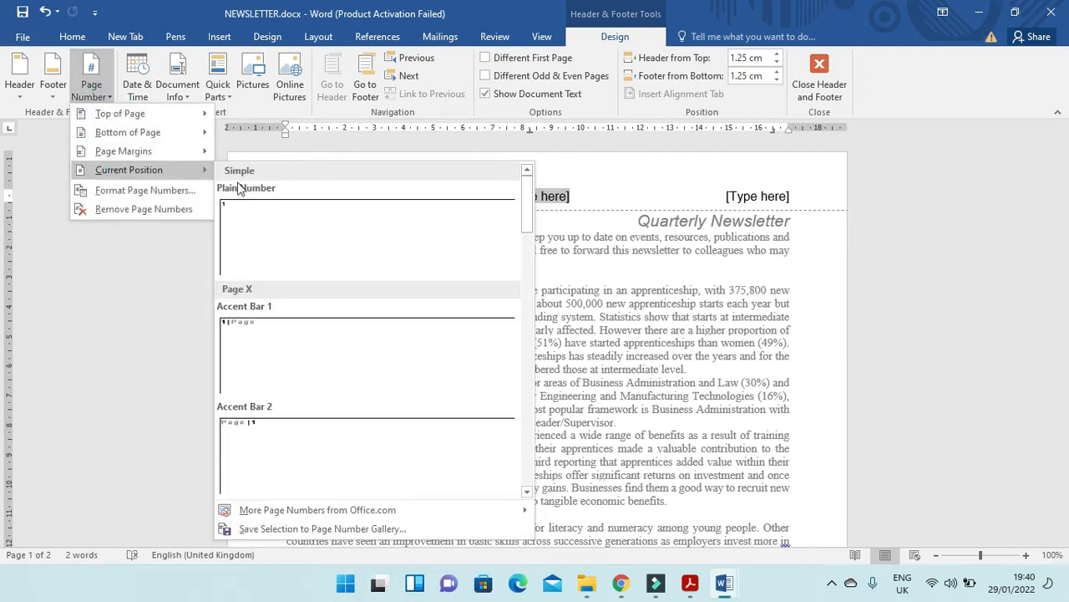
click(281, 249)
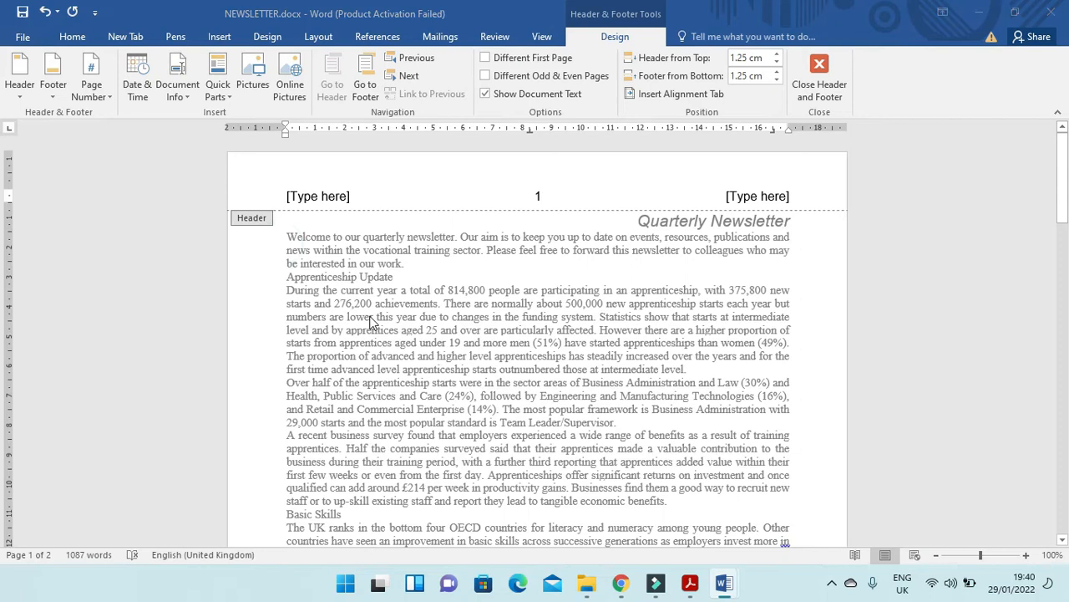
- Read the footer instruction in the question paper and delete the left and right placeholders from the newsletter's header
key(alt+Tab)
drag(149, 395, 401, 398)
key(alt+Tab)
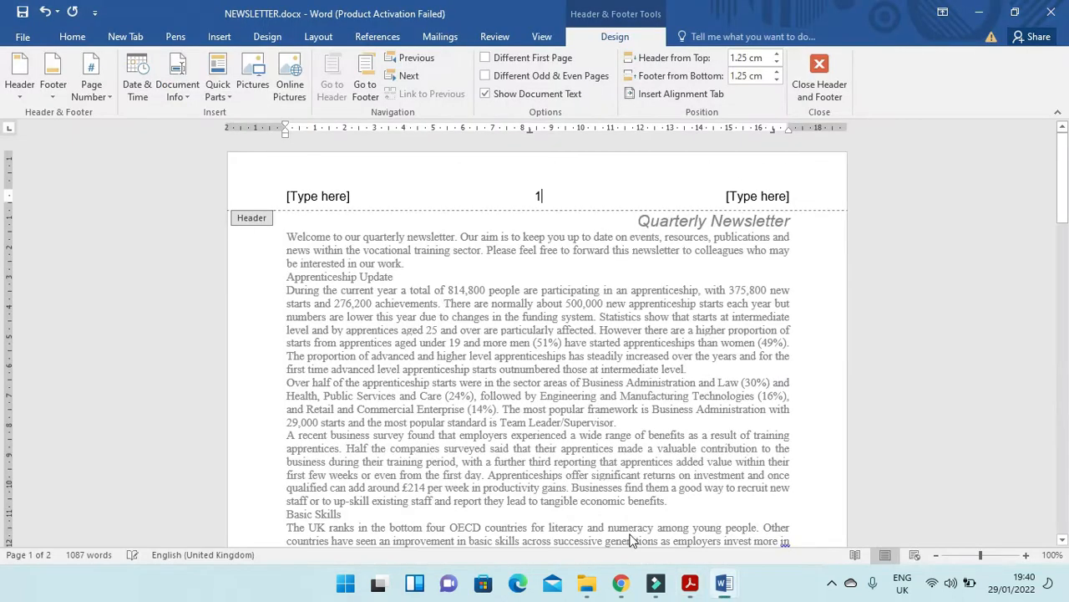
click(317, 195)
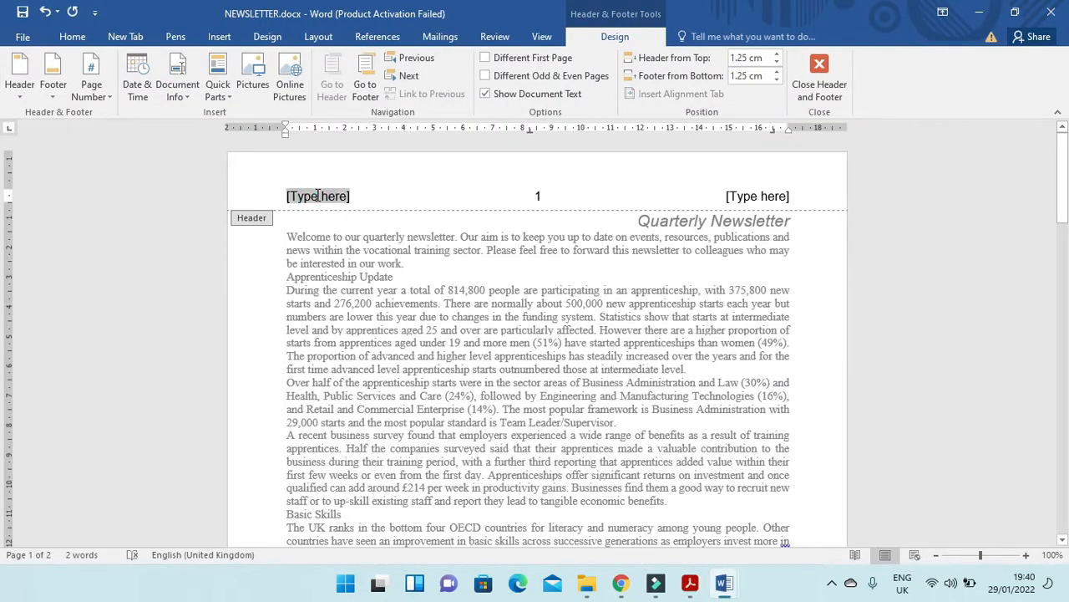
key(Delete)
click(748, 196)
key(Delete)
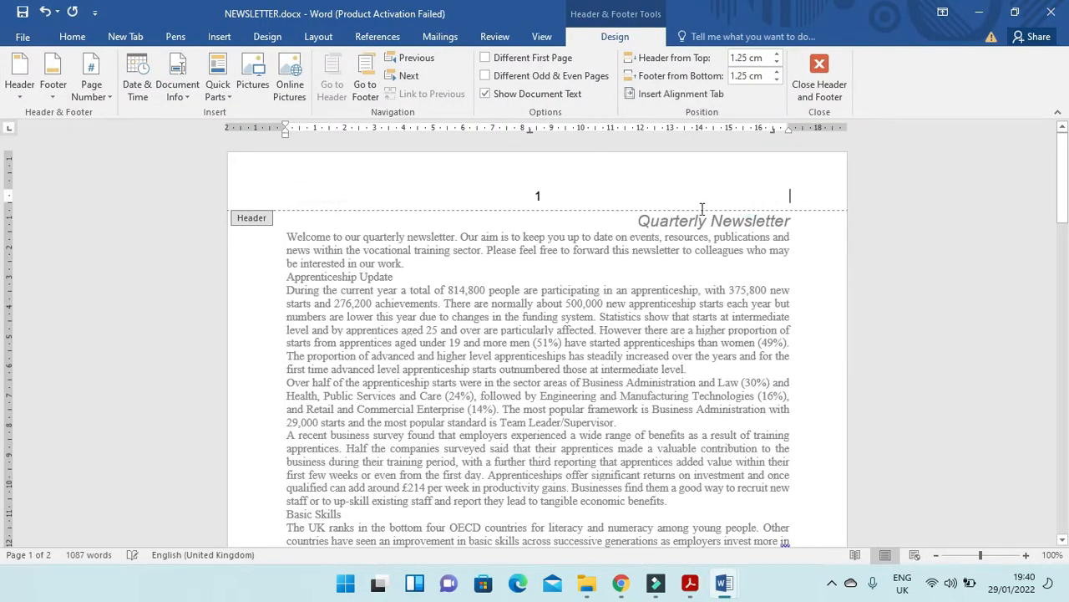
- Add a Blank (Three Columns) footer to the newsletter and review the required footer text in the question paper
click(53, 75)
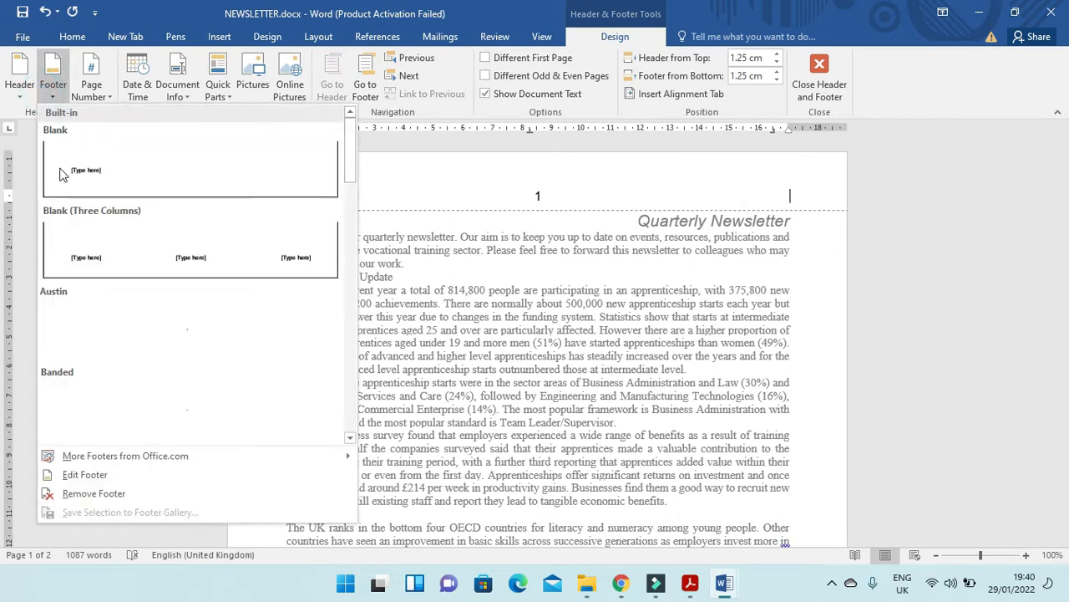
click(83, 246)
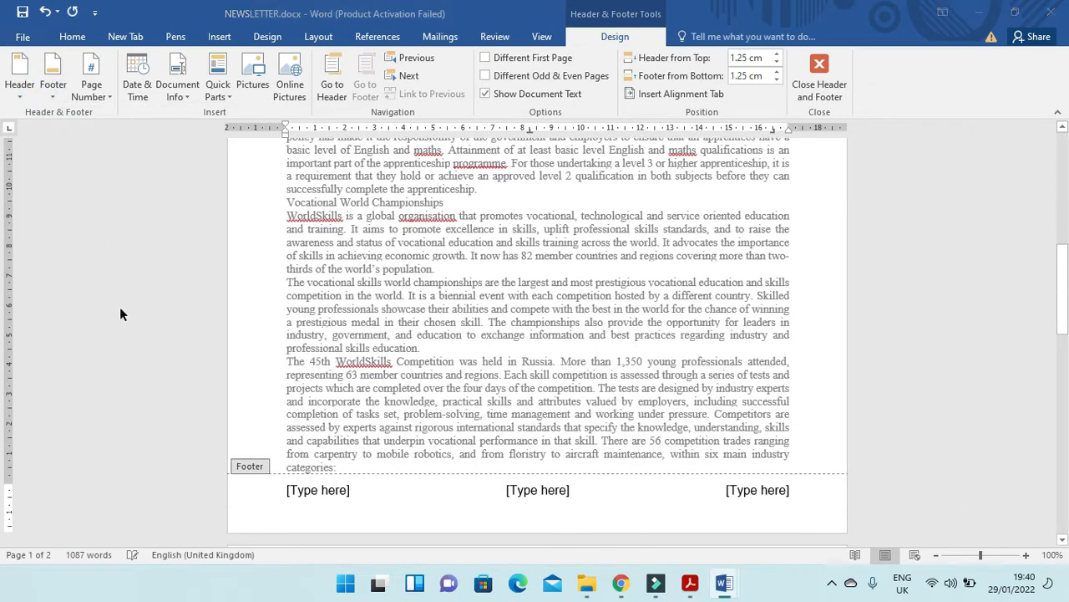
key(alt+Tab)
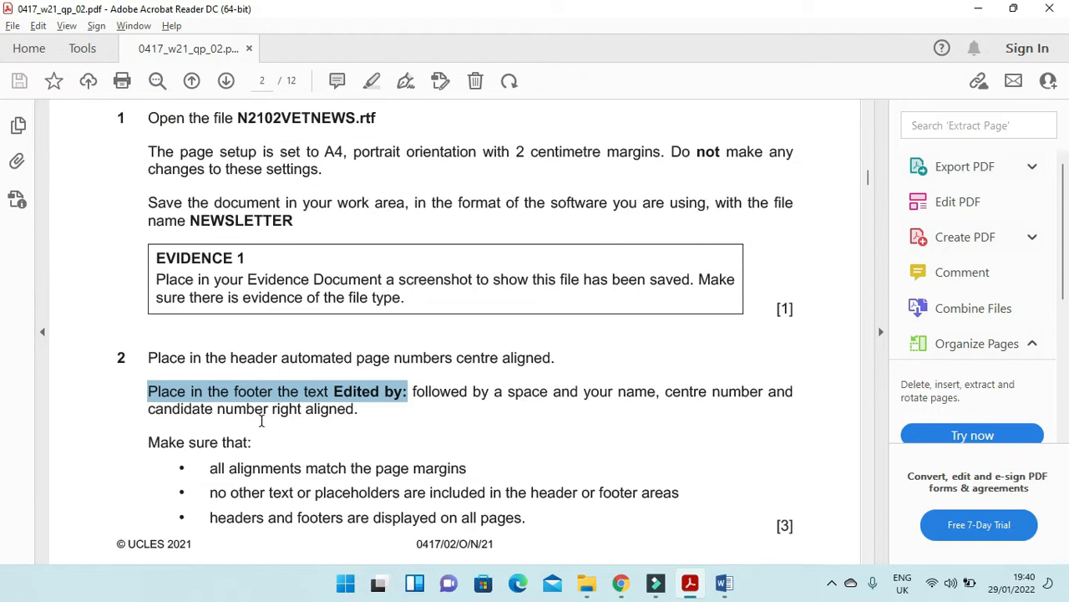
key(alt+Tab)
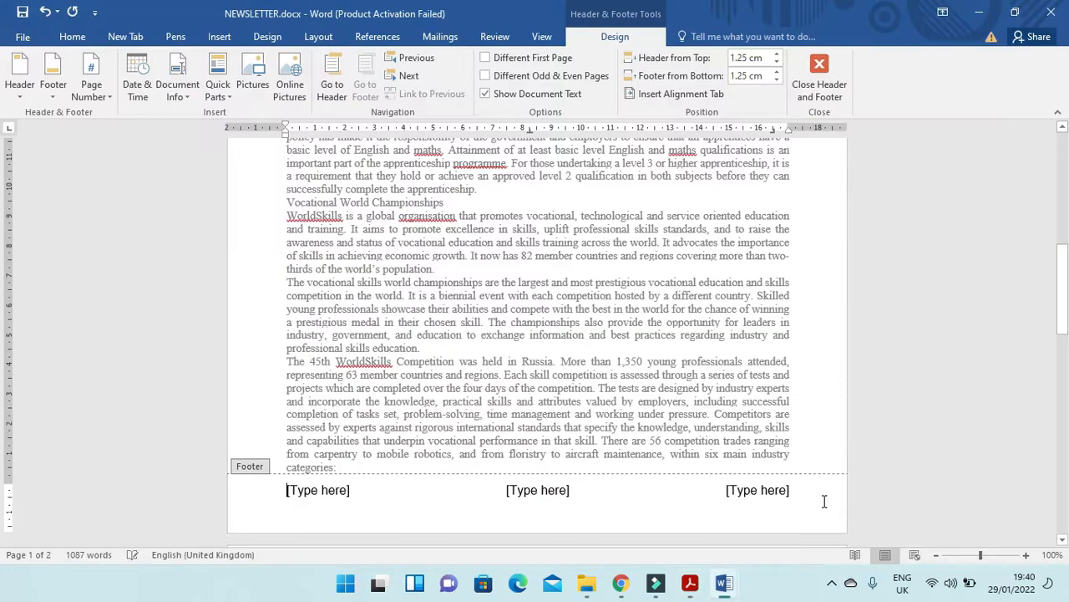
- Replace the footer's right-aligned placeholder with "Edited by:" followed by the candidate's name, centre number and candidate number
click(773, 491)
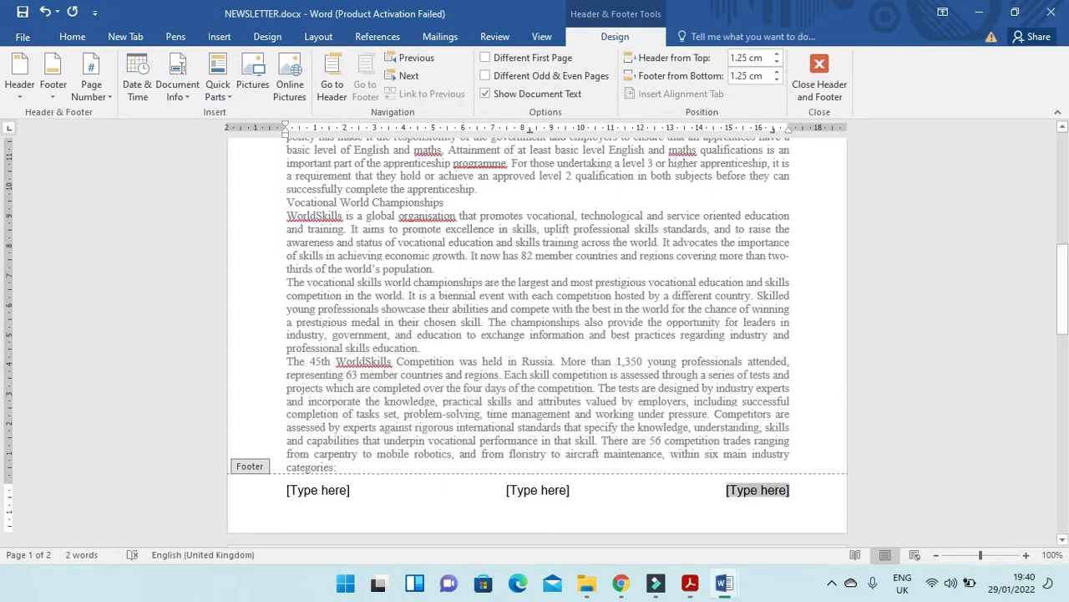
text(Edited)
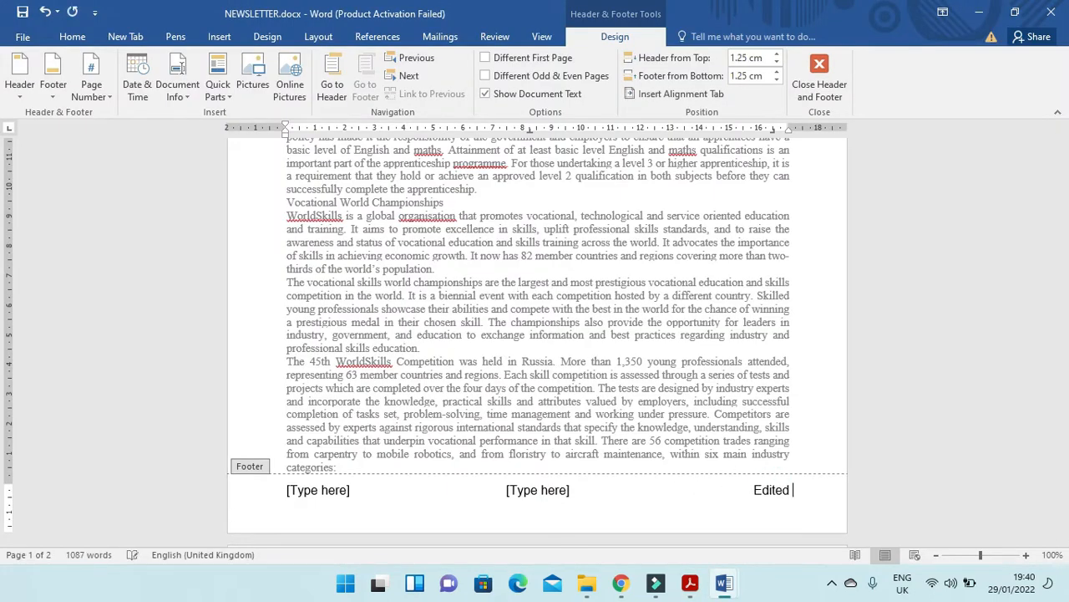
text( by: Fahim )
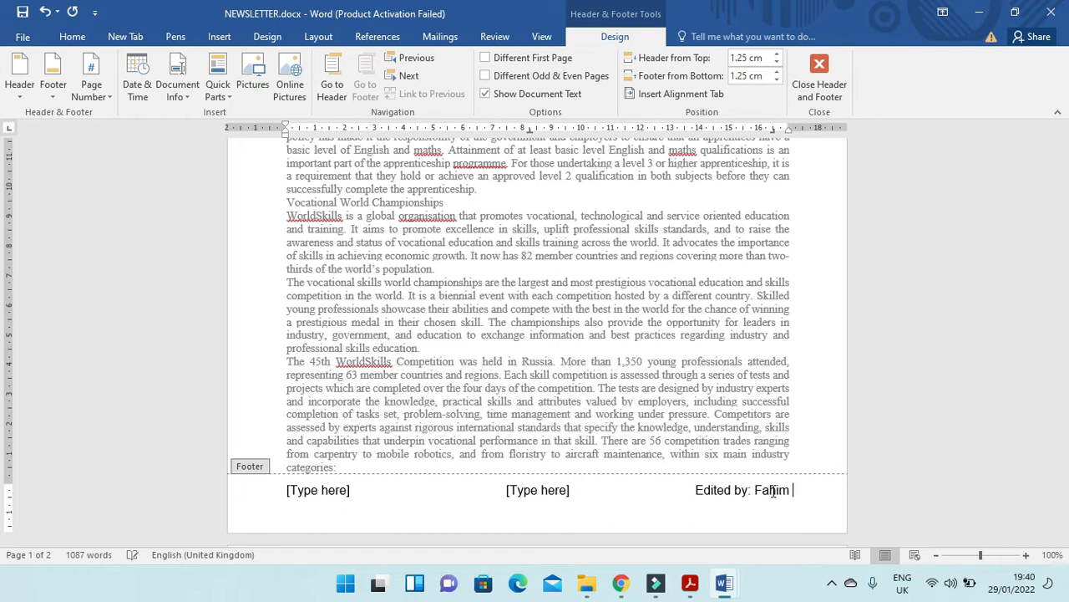
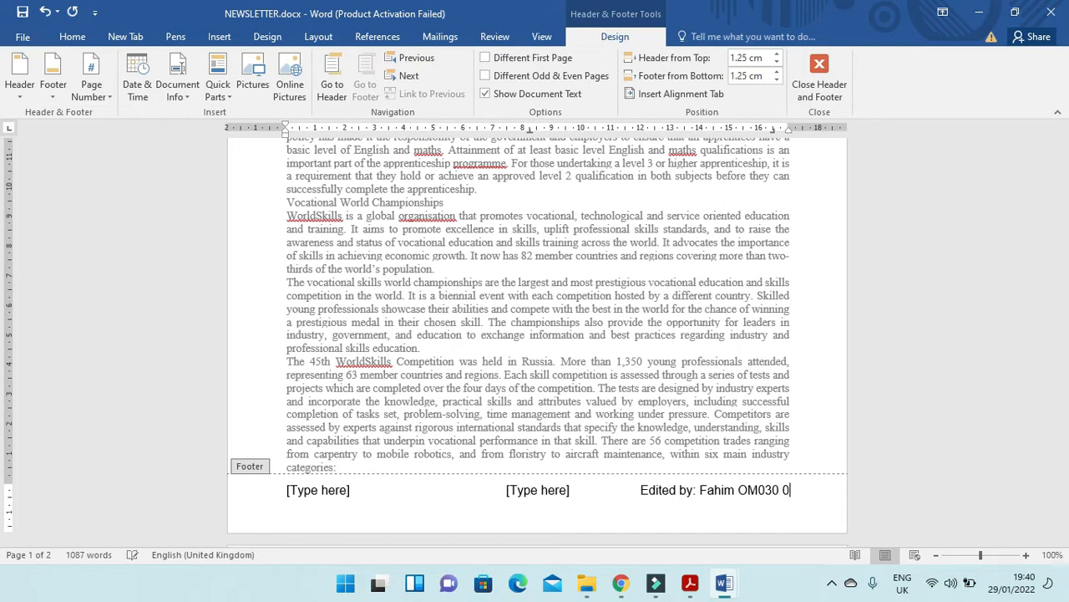
- Remove the footer's left and centre placeholders and return to the newsletter's body text
key(alt+Tab)
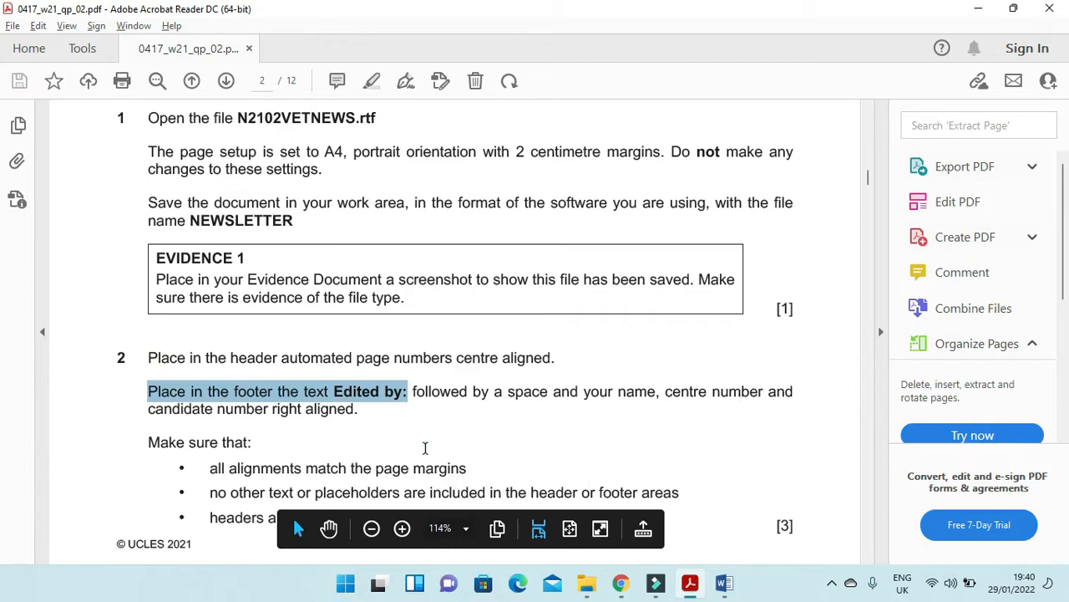
key(alt+Tab)
click(559, 490)
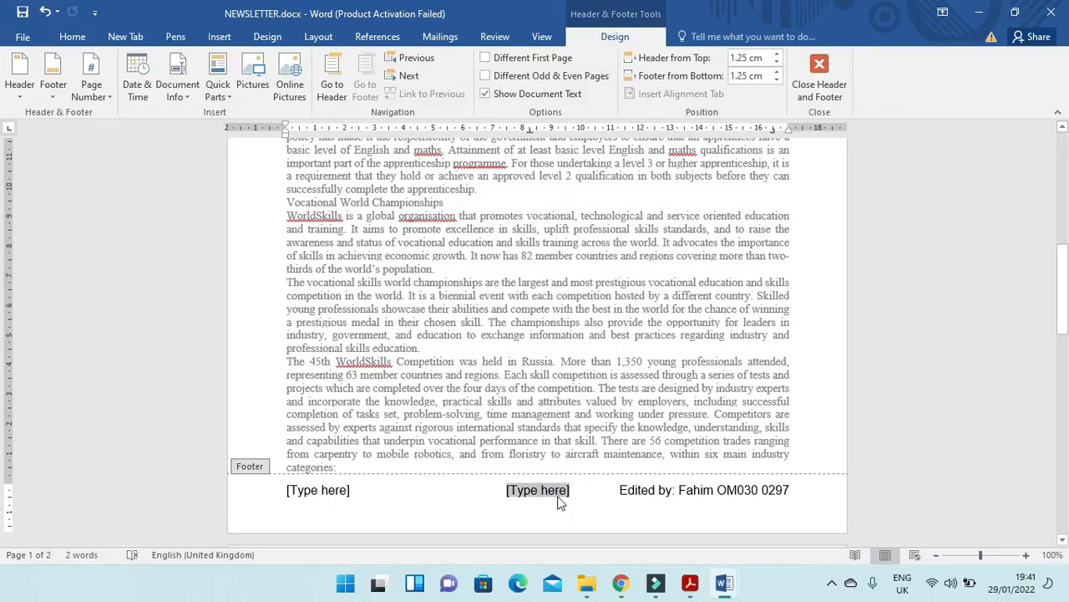
key(BackSpace)
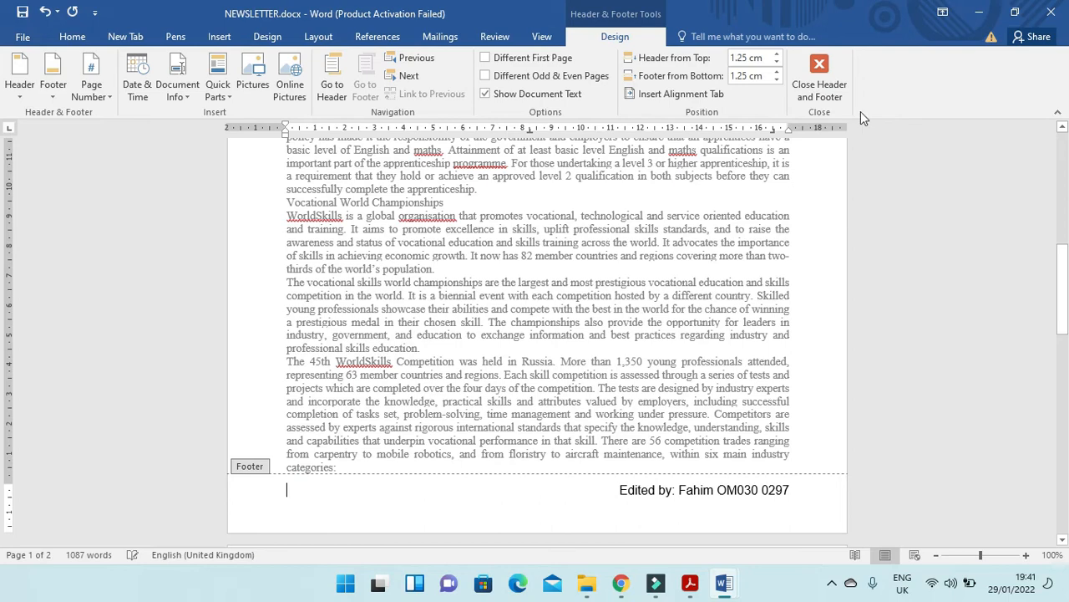
click(819, 67)
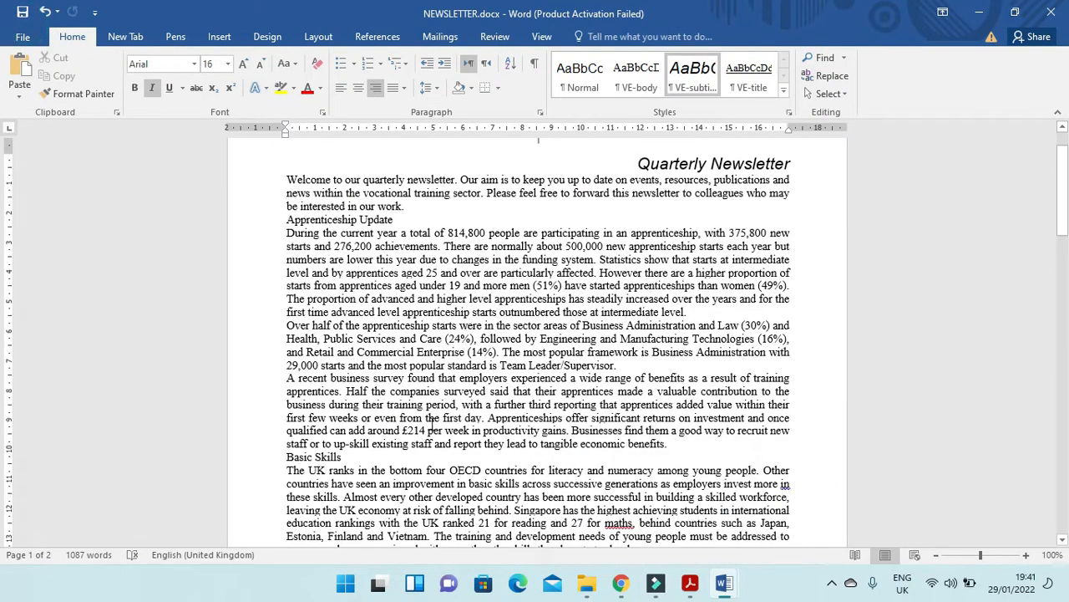
- Read step 2's alignment, placeholder and all-pages requirements and check the header and footer throughout NEWSLETTER.docx against them
click(690, 583)
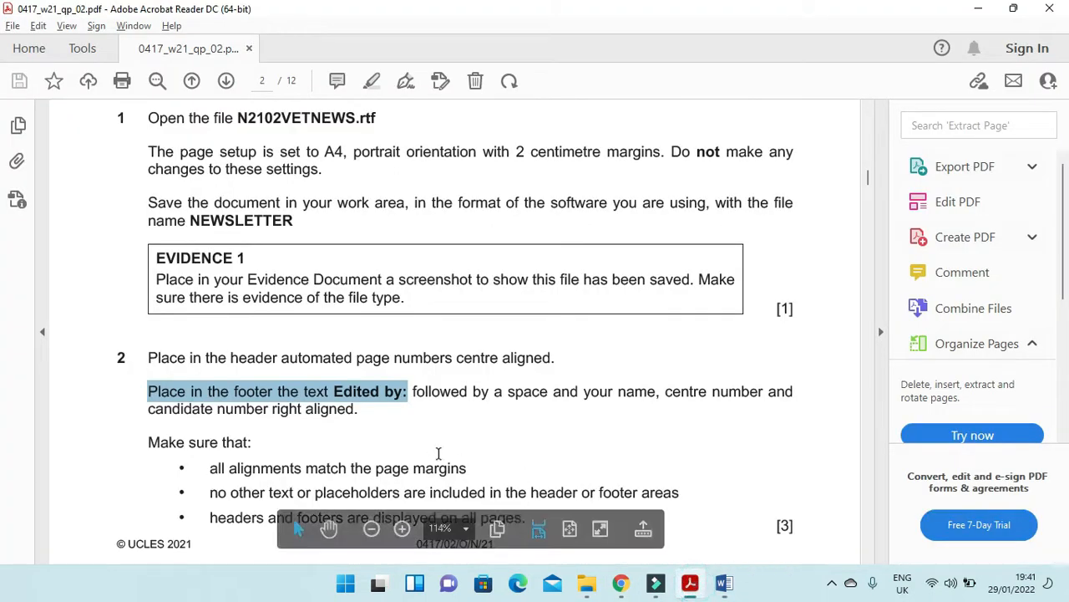
scroll(426, 449, down, 3)
drag(204, 319, 456, 317)
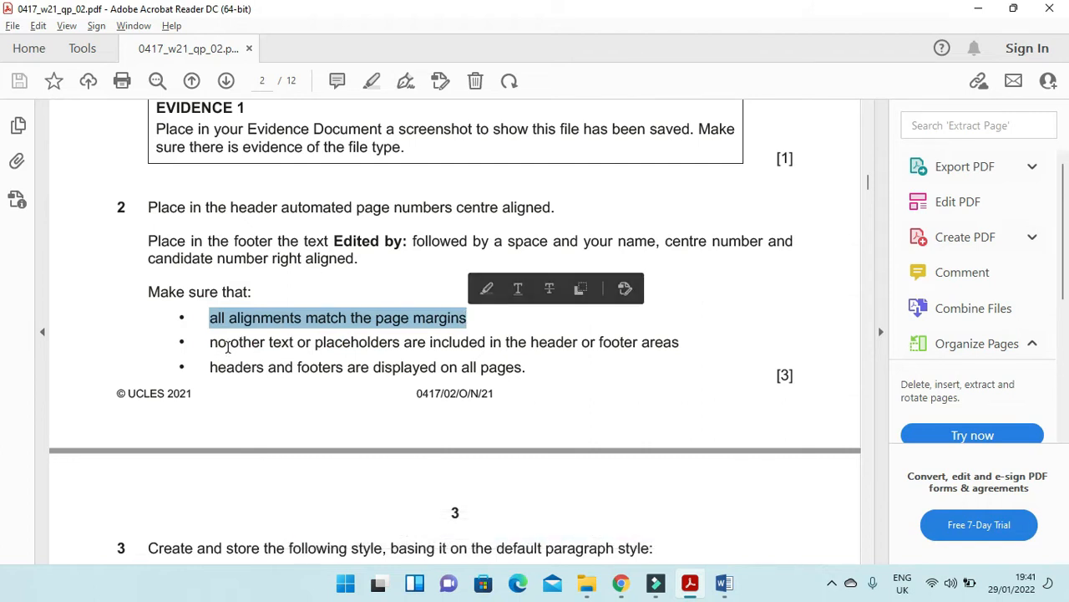
drag(209, 342, 676, 352)
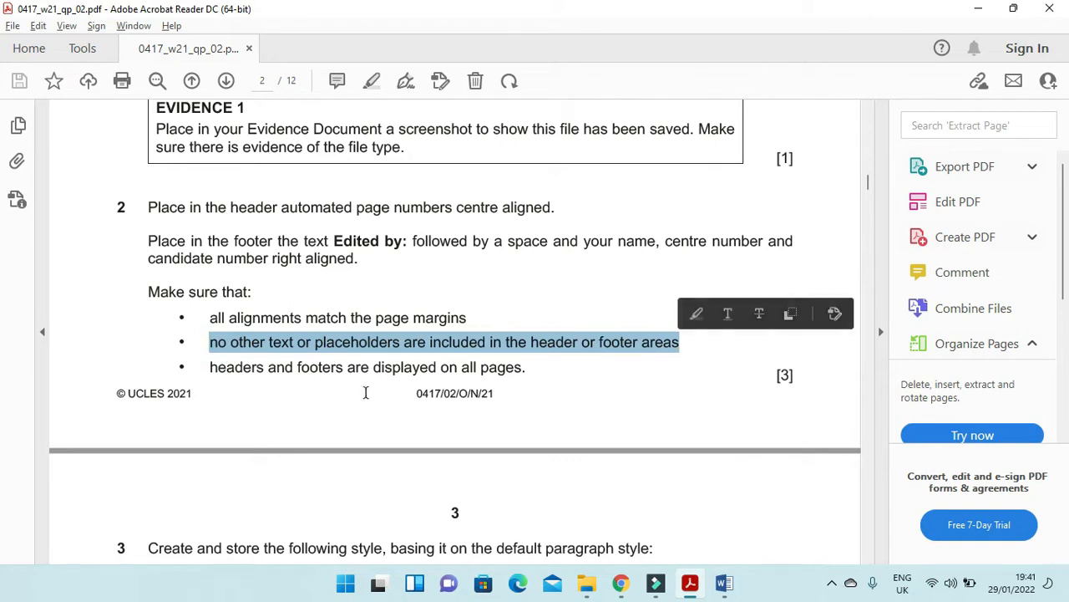
click(209, 367)
drag(209, 368, 527, 370)
mouse_move(733, 591)
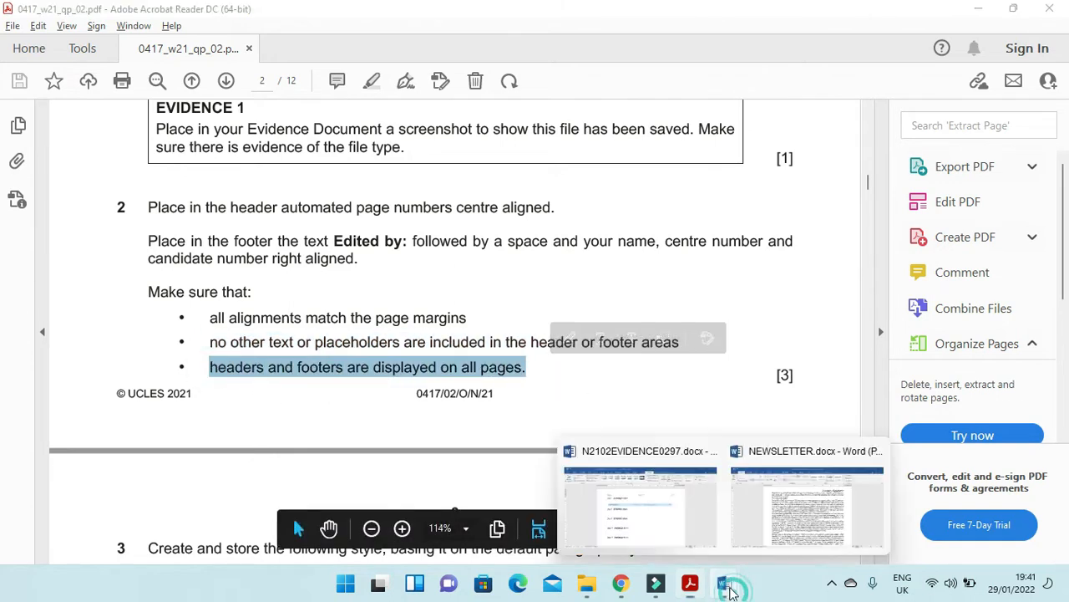
click(747, 527)
scroll(826, 329, up, 1)
scroll(826, 329, down, 20)
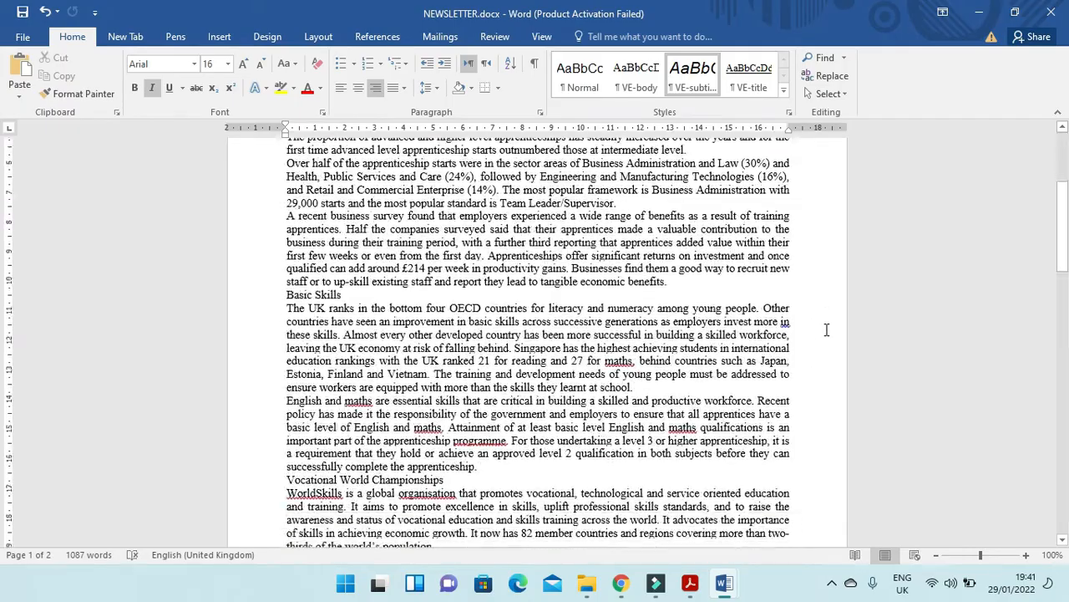
scroll(826, 329, down, 6)
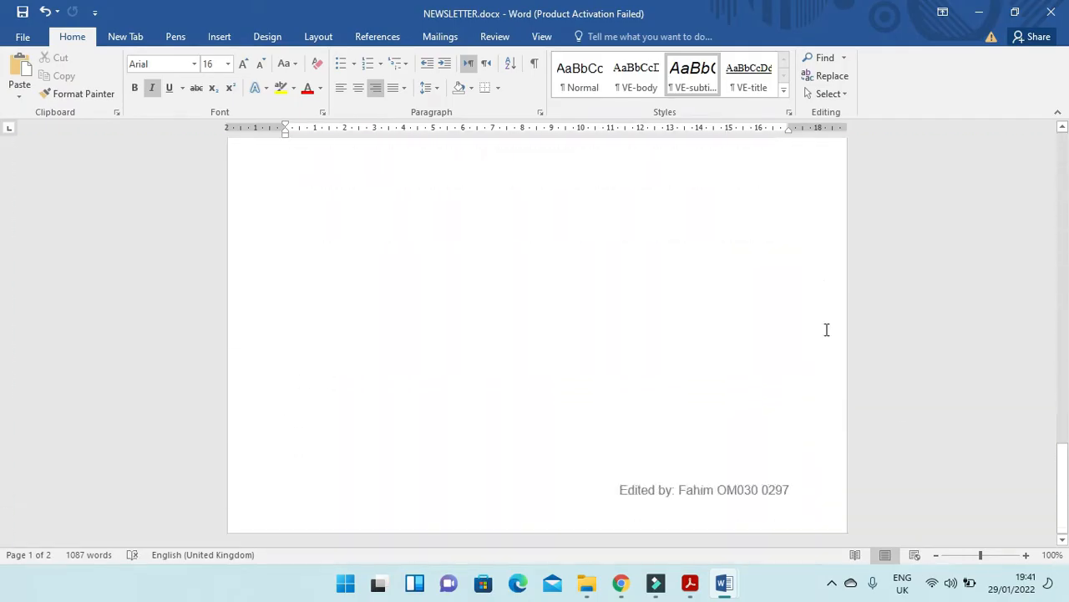
- Switch to the question paper and read step 3's requirements for the VE-subhead style
click(692, 512)
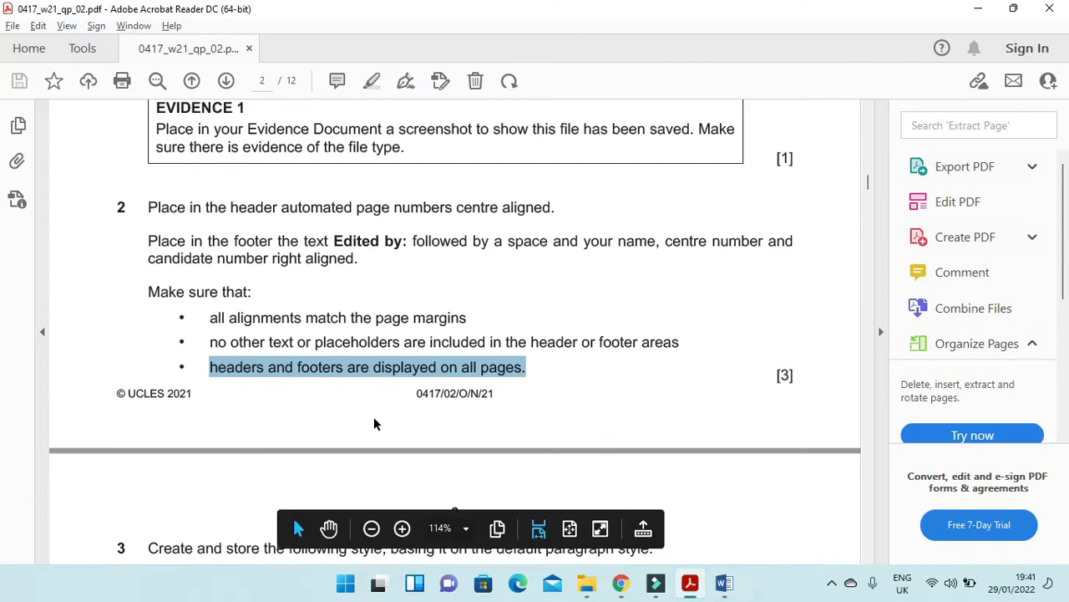
scroll(374, 416, down, 3)
scroll(373, 416, down, 3)
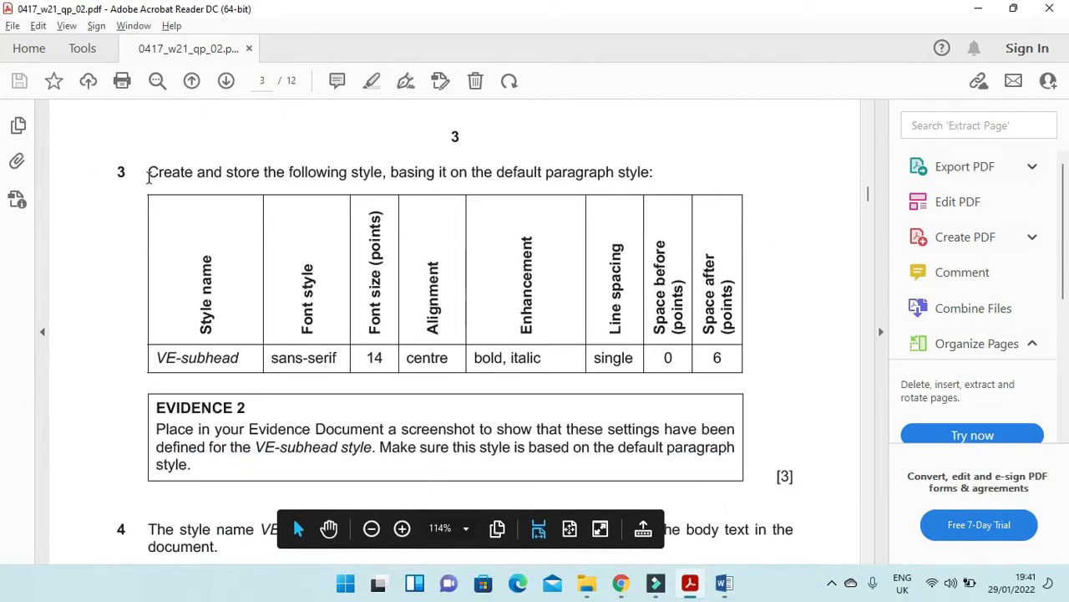
drag(149, 174, 661, 174)
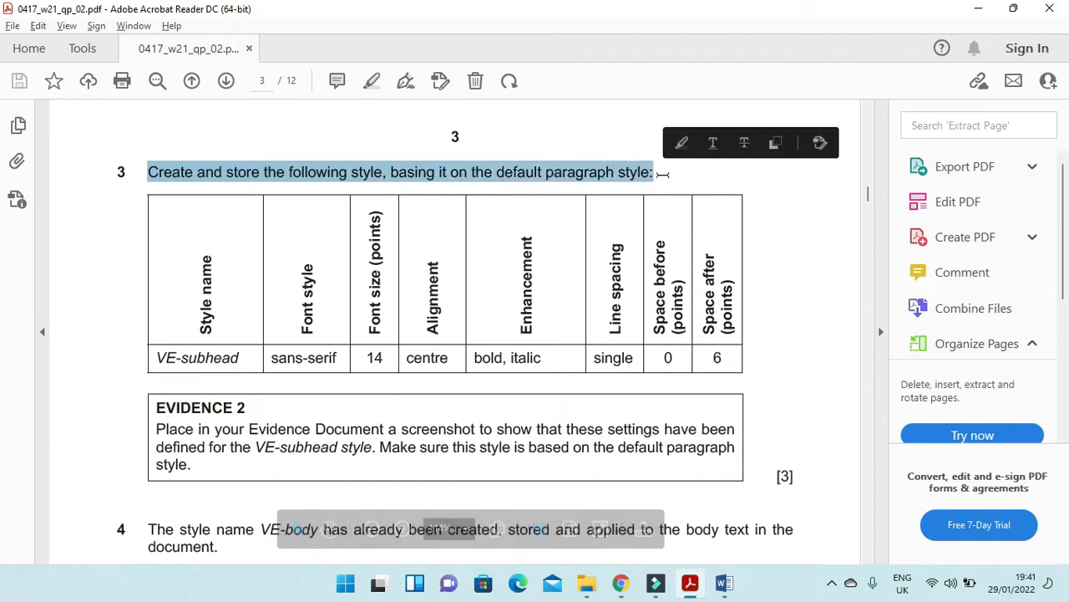
drag(242, 359, 161, 360)
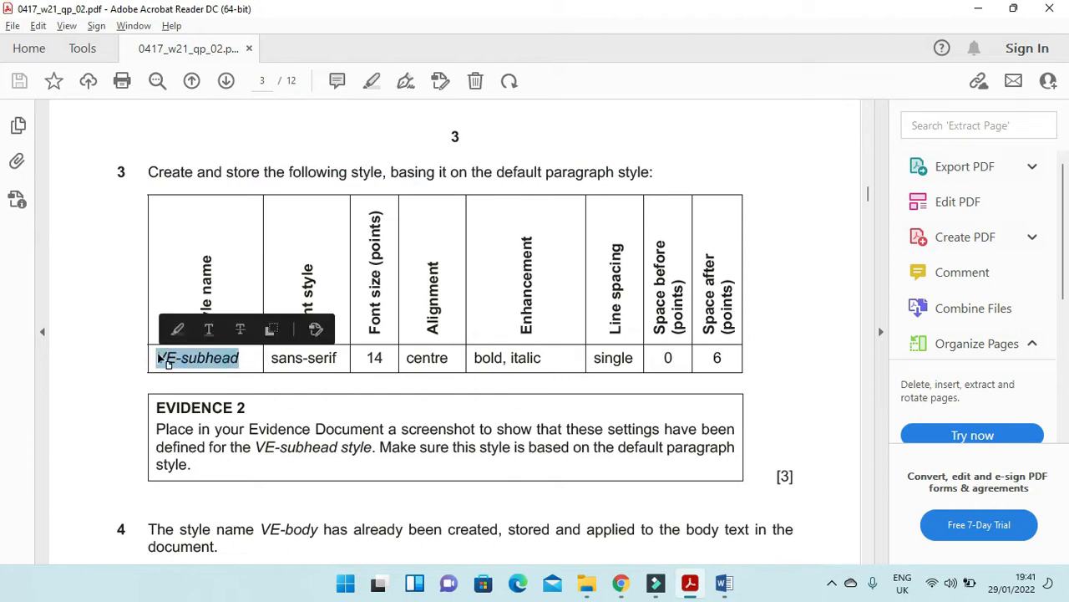
- Start a new style named VE-subhead from a blank line on page 2 of the newsletter and open its full formatting settings
key(alt+Tab)
click(544, 395)
double_click(544, 393)
click(758, 525)
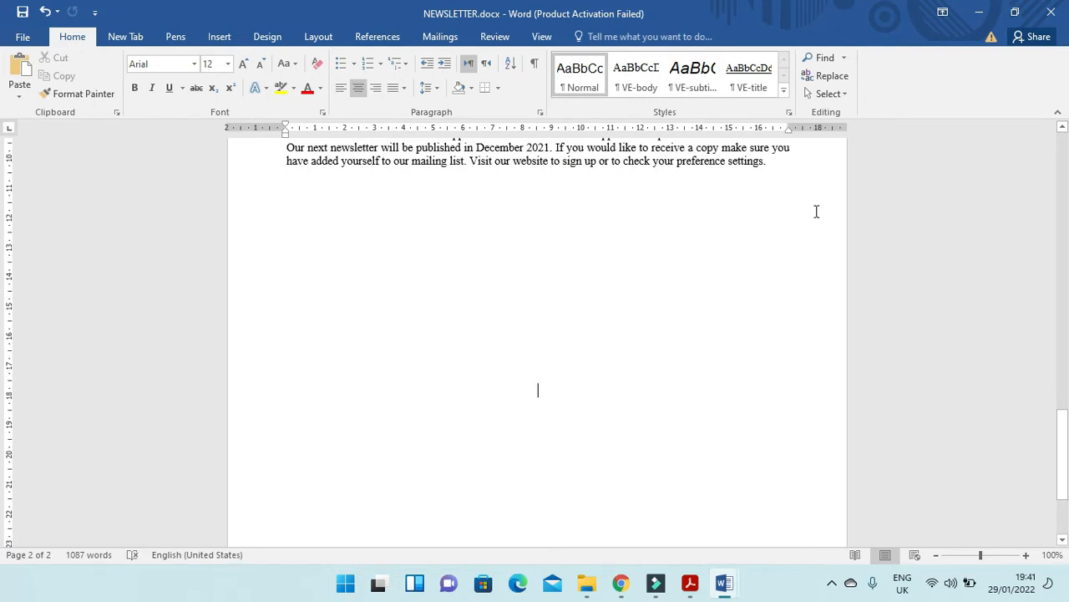
click(785, 92)
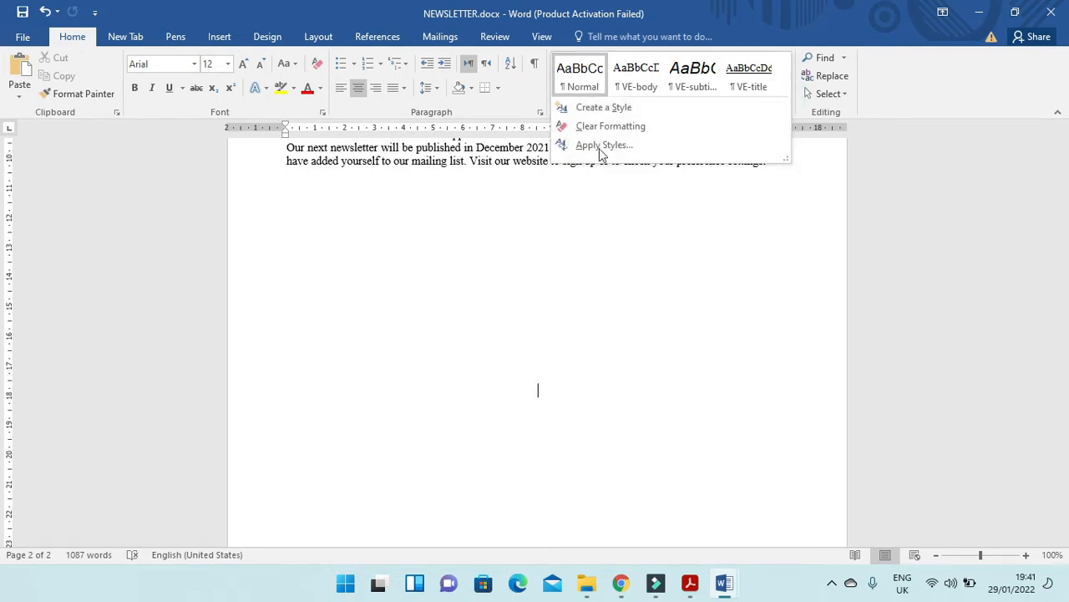
click(603, 107)
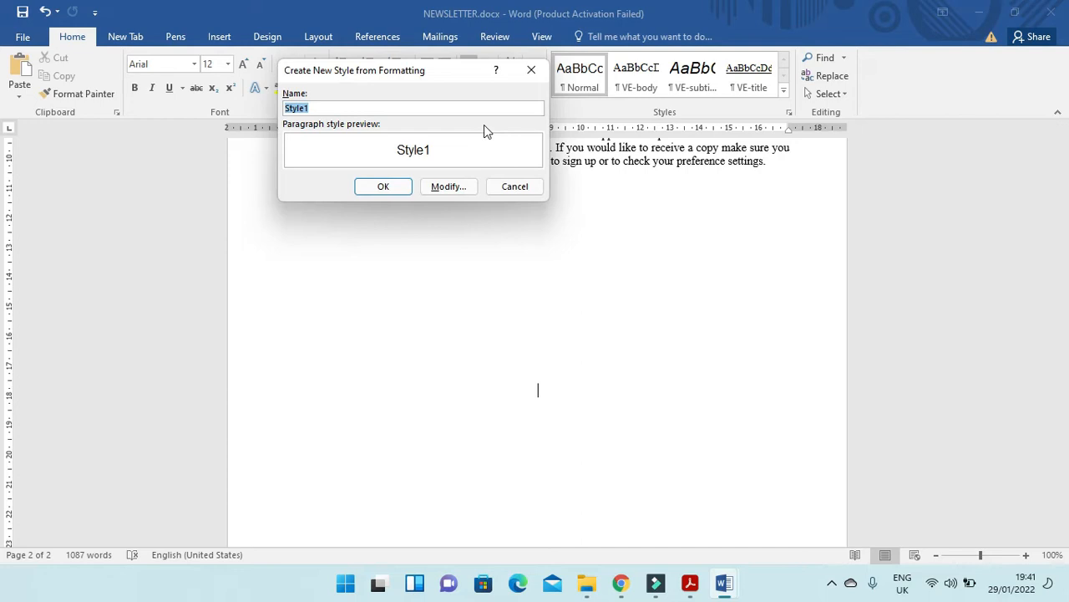
text(VE-subhead)
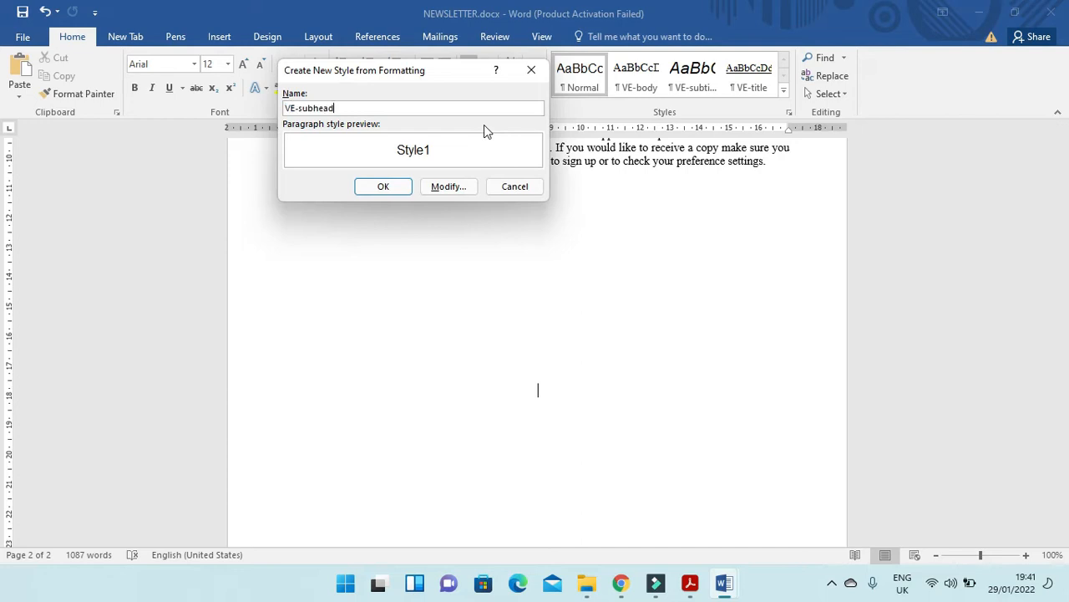
click(465, 186)
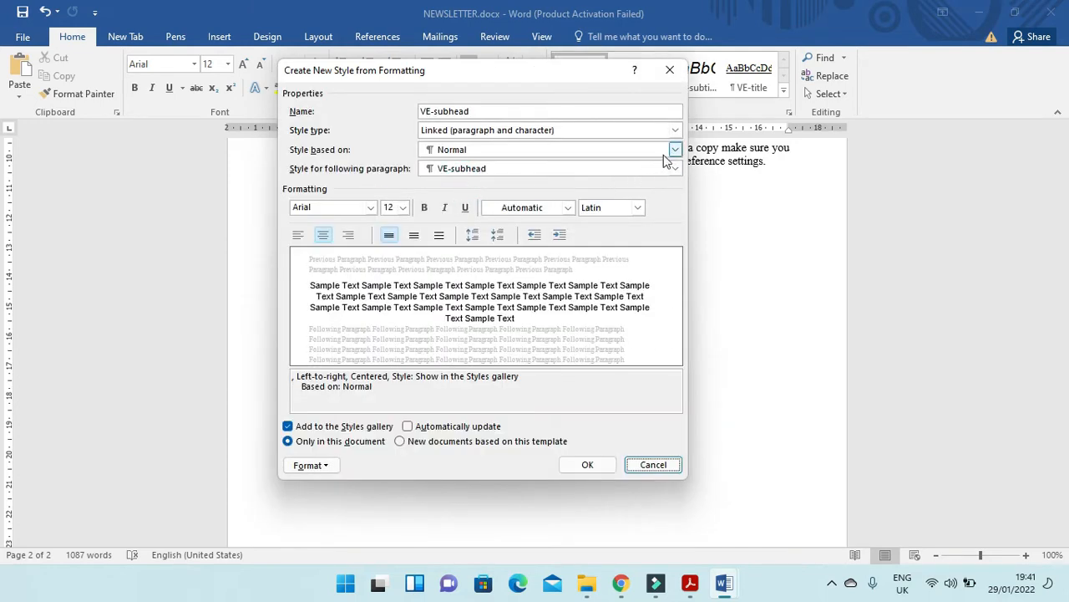
- Base the VE-subhead style on (no style) and keep VE-subhead as the style for the following paragraph
click(675, 150)
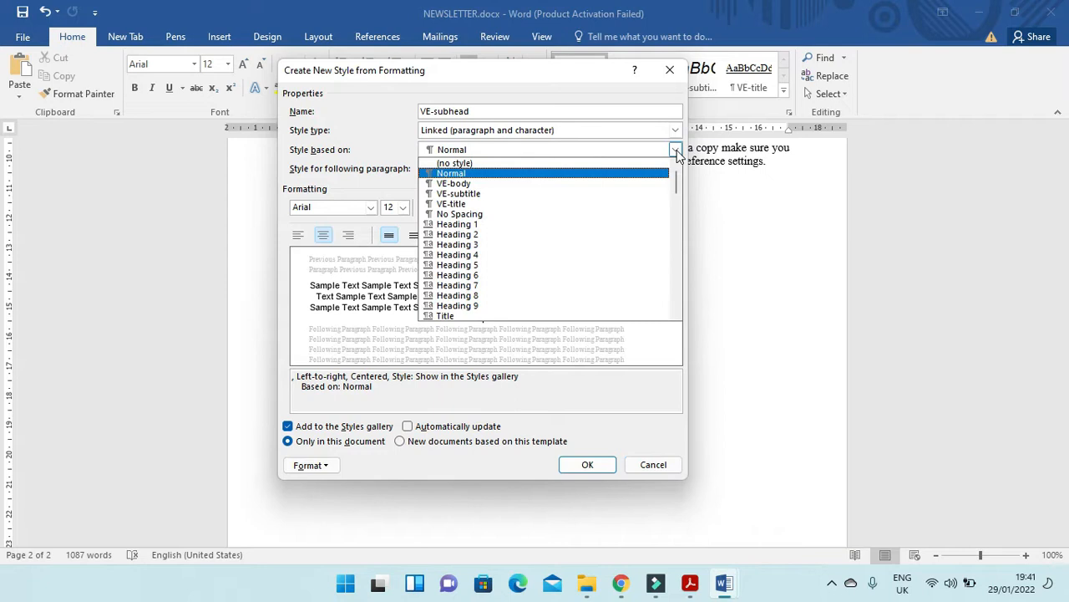
click(472, 163)
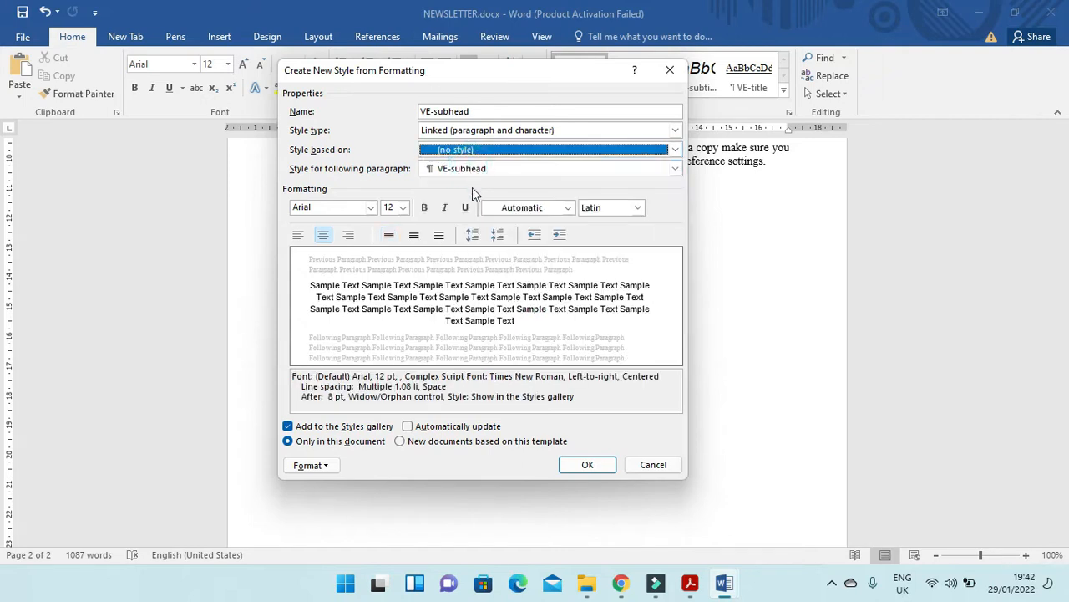
click(675, 169)
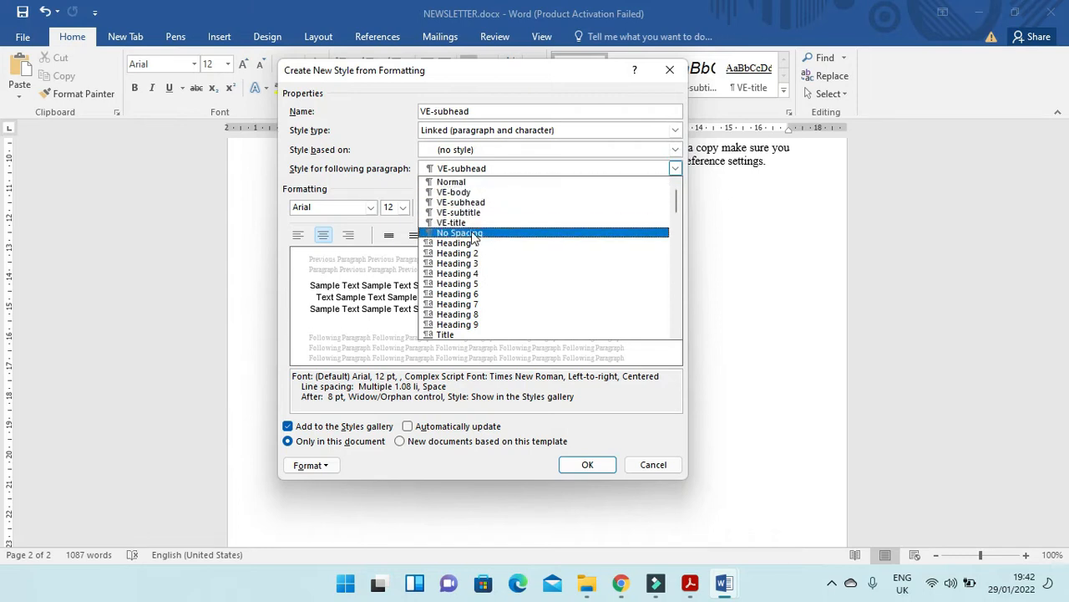
click(284, 171)
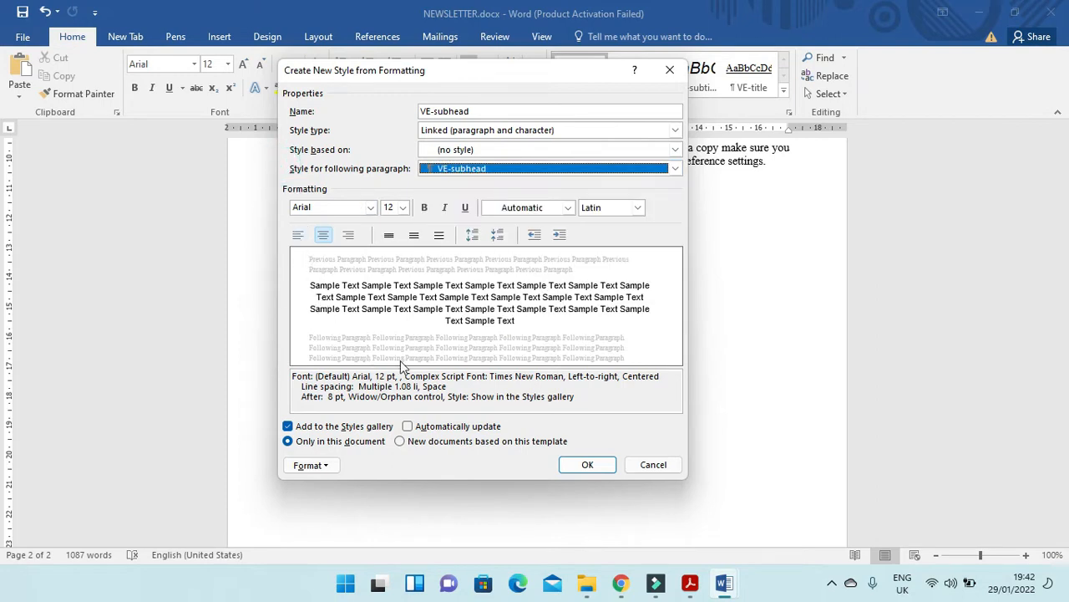
- Check the font style and size required in the question paper and set the VE-subhead style's font size to 14
key(alt+Tab)
drag(272, 360, 336, 360)
key(alt+Tab)
key(alt+Tab)
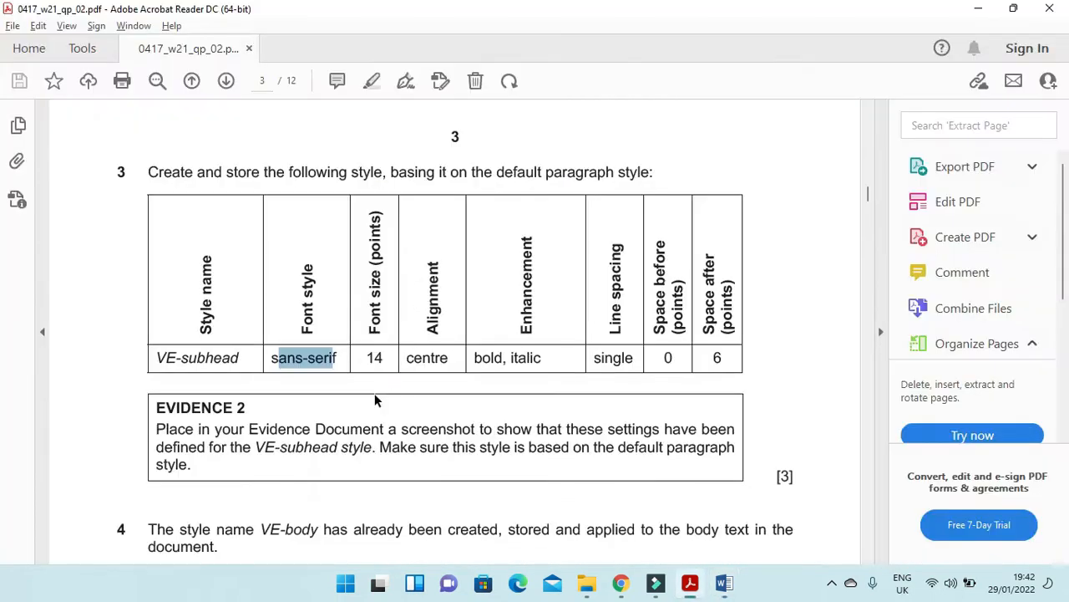
key(alt+Tab)
click(402, 207)
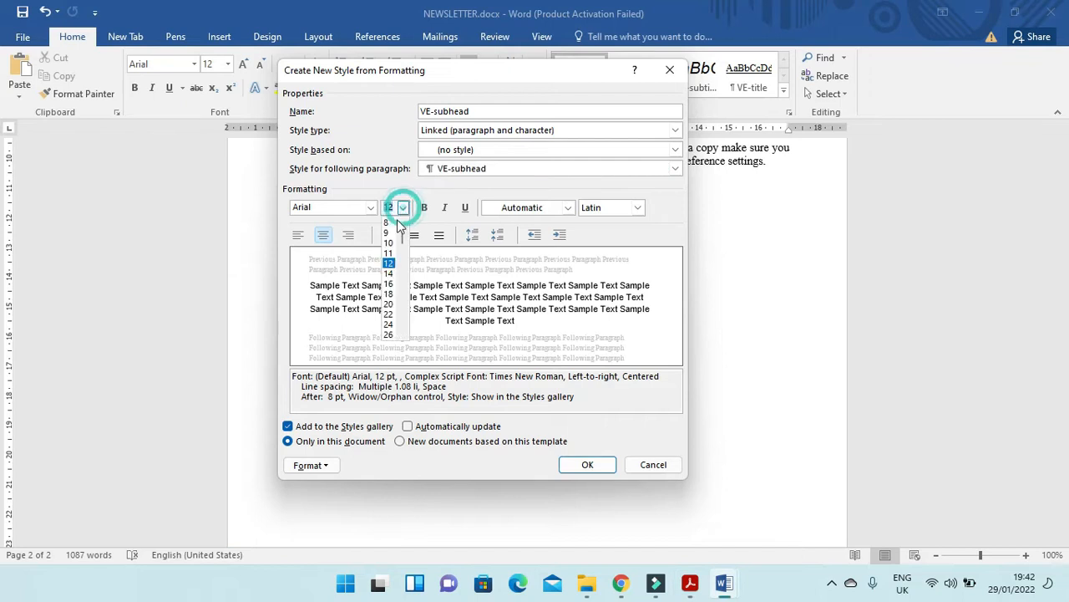
click(389, 274)
- Check the required alignment and enhancement, and make the VE-subhead style centred, bold and italic
key(alt+Tab)
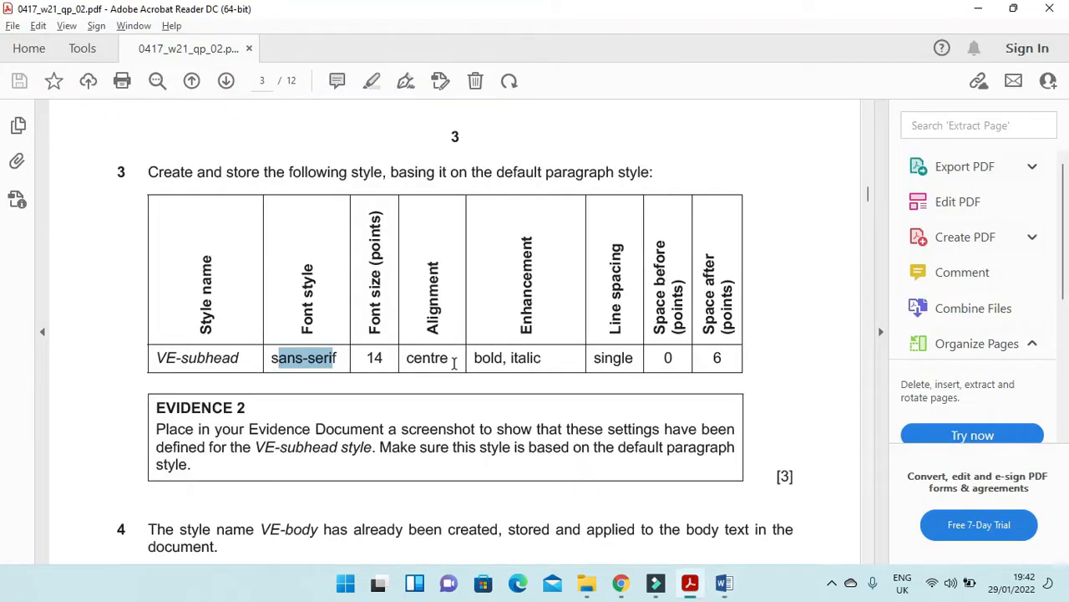
key(alt+Tab)
click(324, 237)
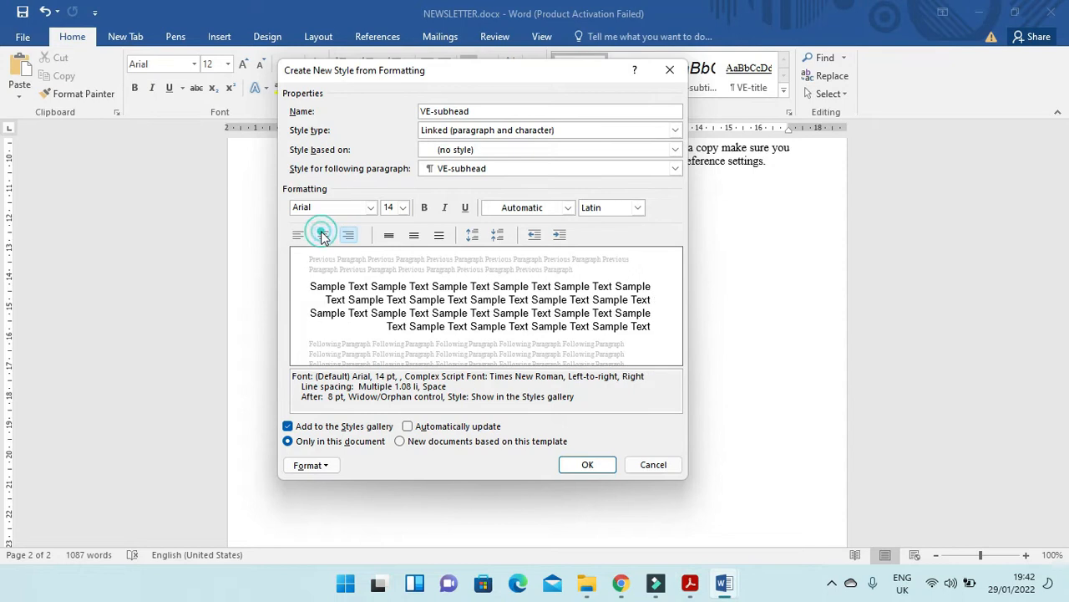
click(323, 236)
key(alt+Tab)
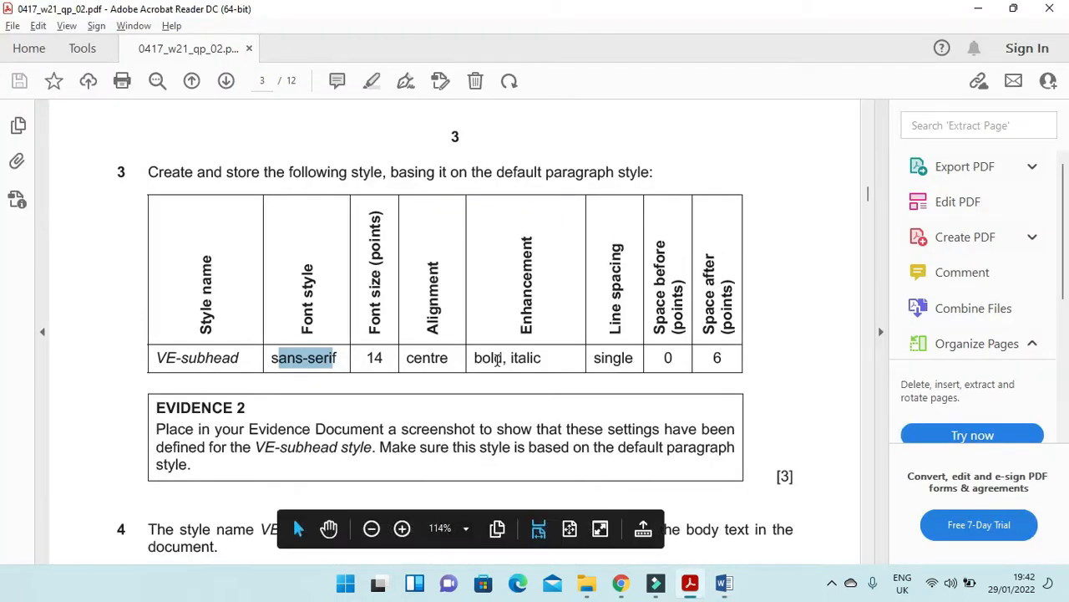
key(alt+Tab)
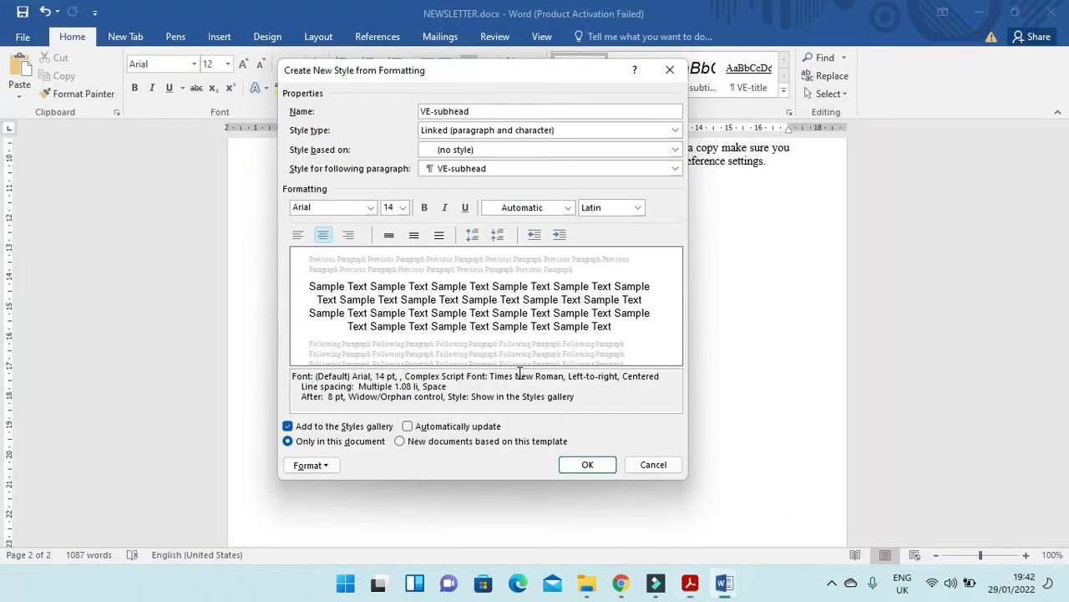
click(425, 209)
click(444, 209)
- Set the VE-subhead style's line spacing to Single and space after to 6 pt as the question paper requires, and save the style
key(alt+Tab)
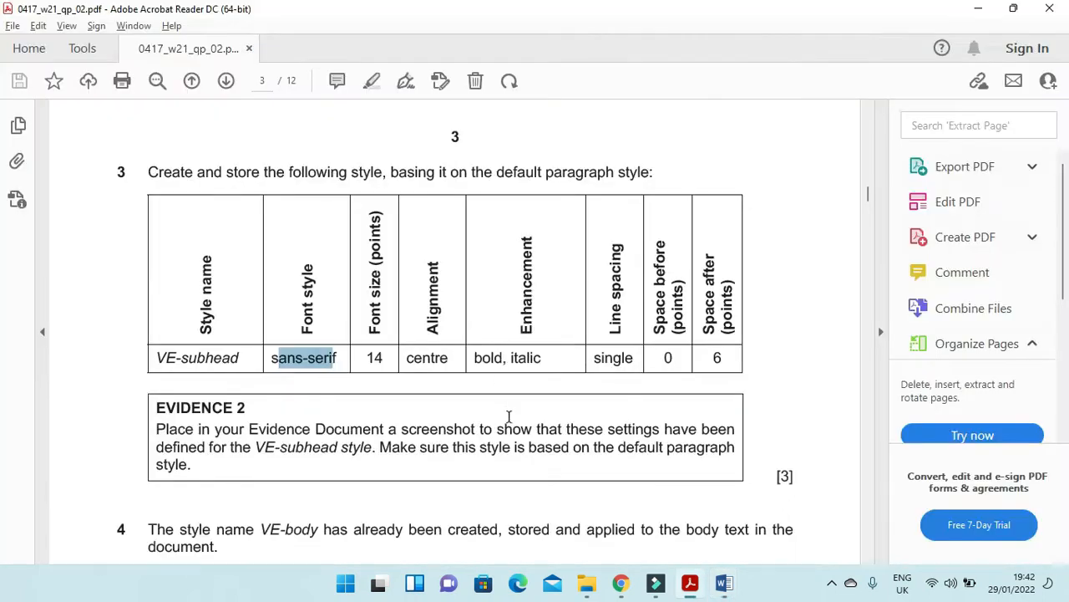
key(alt+Tab)
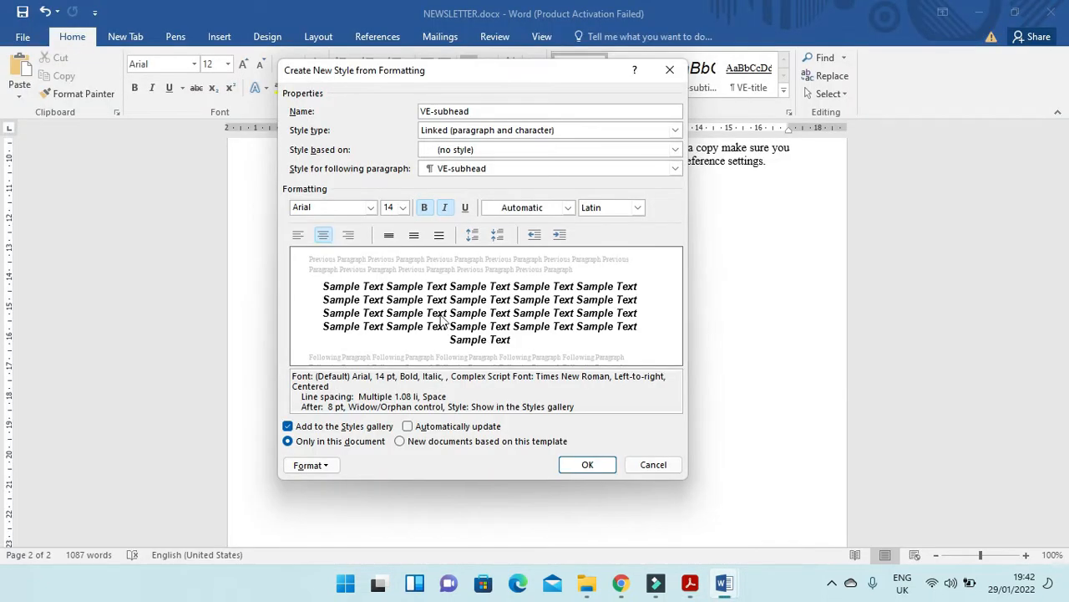
click(326, 466)
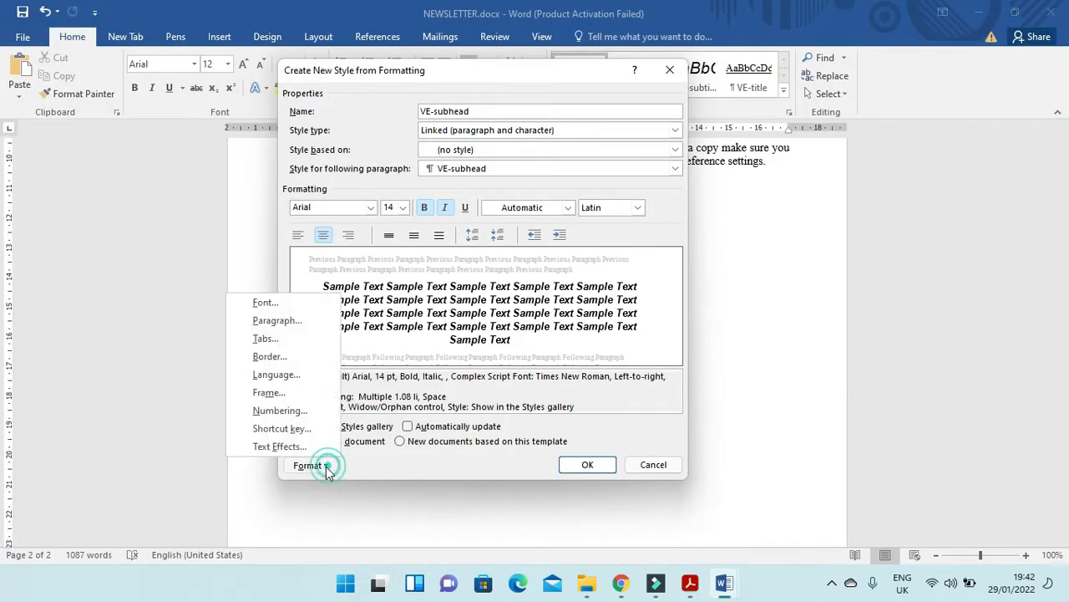
click(301, 318)
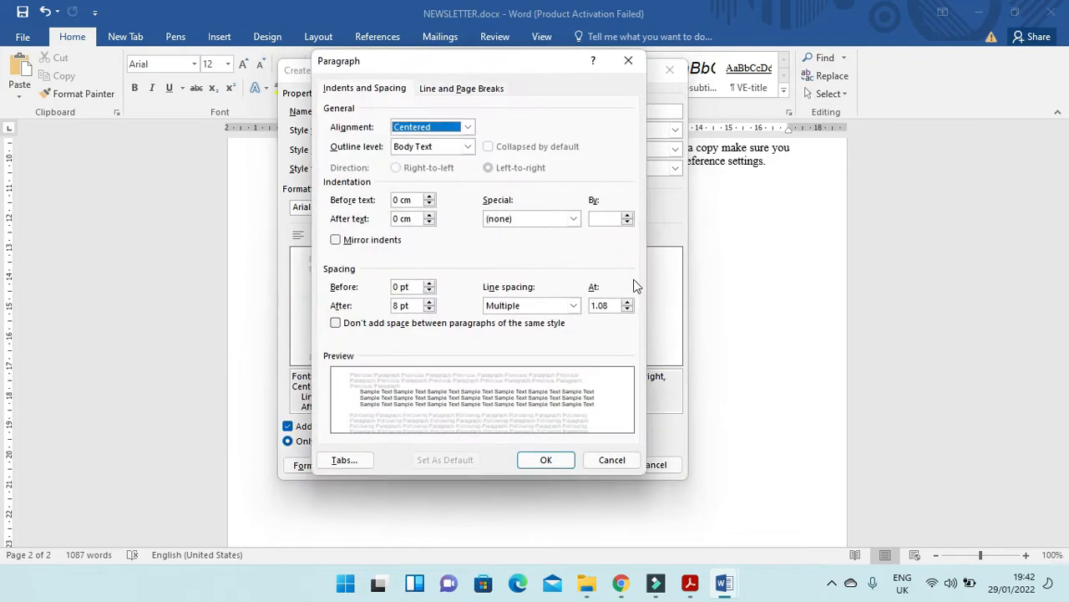
click(573, 305)
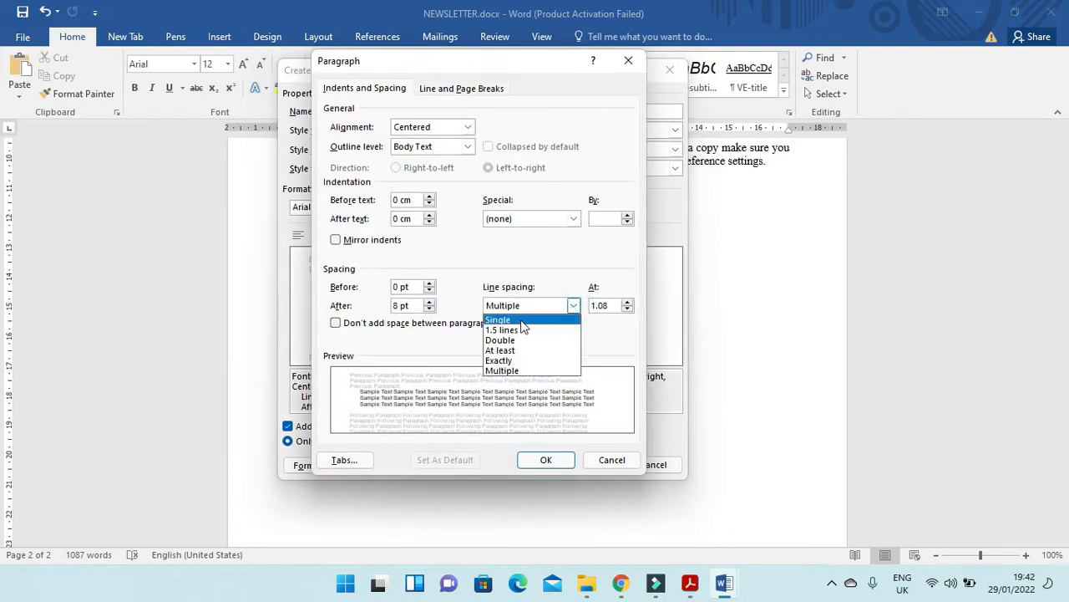
click(522, 324)
key(alt+Tab)
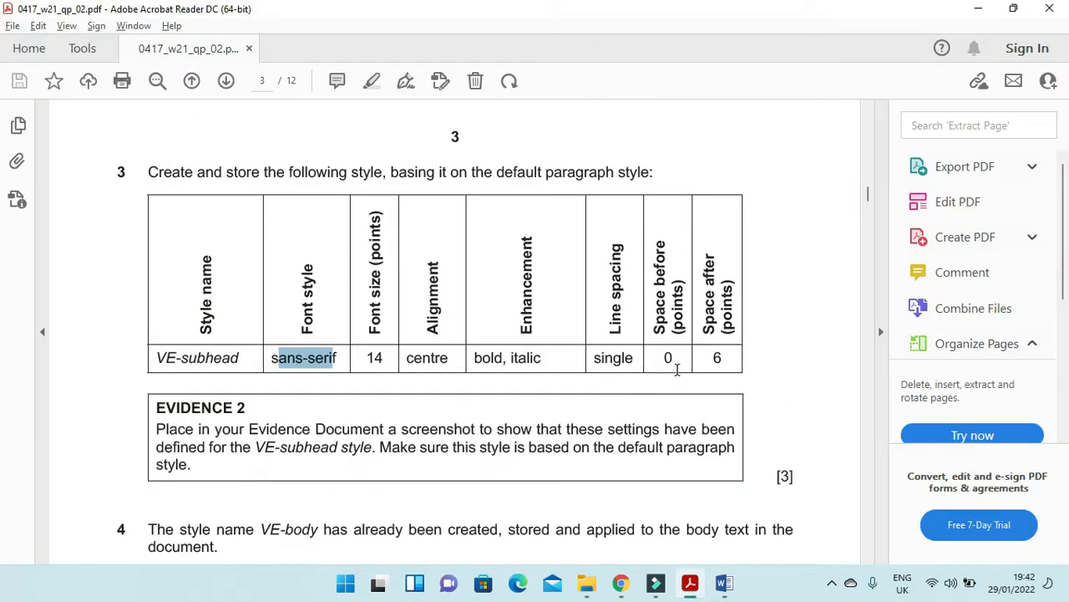
key(alt+Tab)
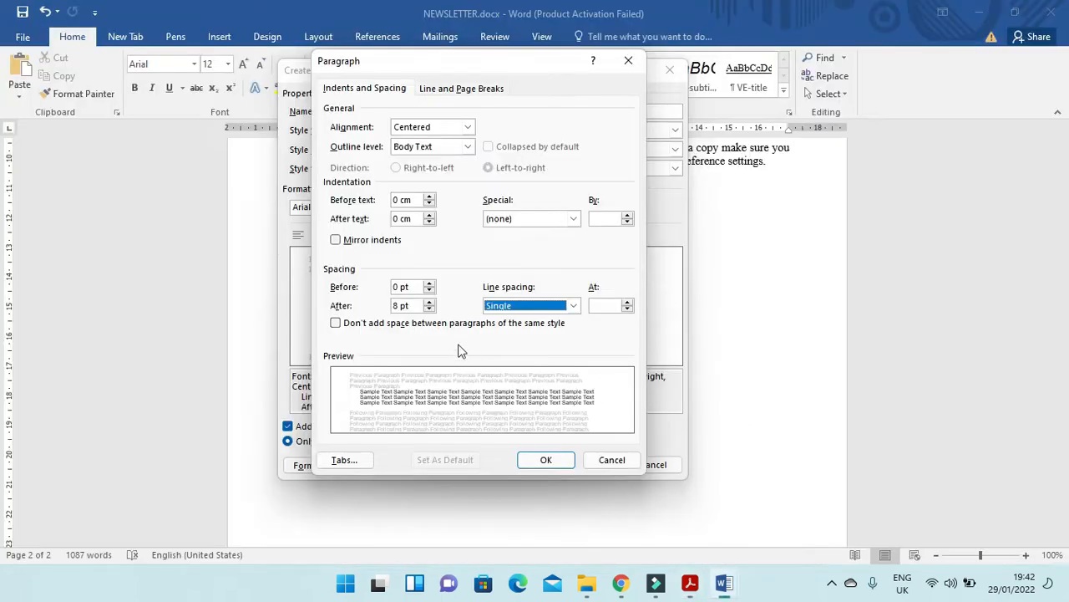
click(428, 309)
click(549, 461)
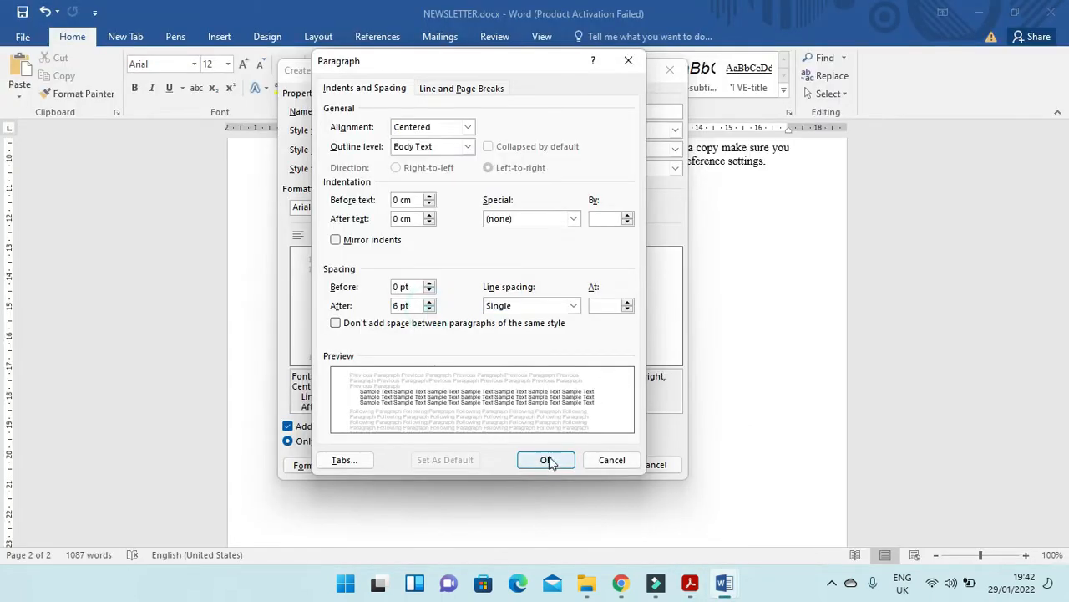
click(588, 465)
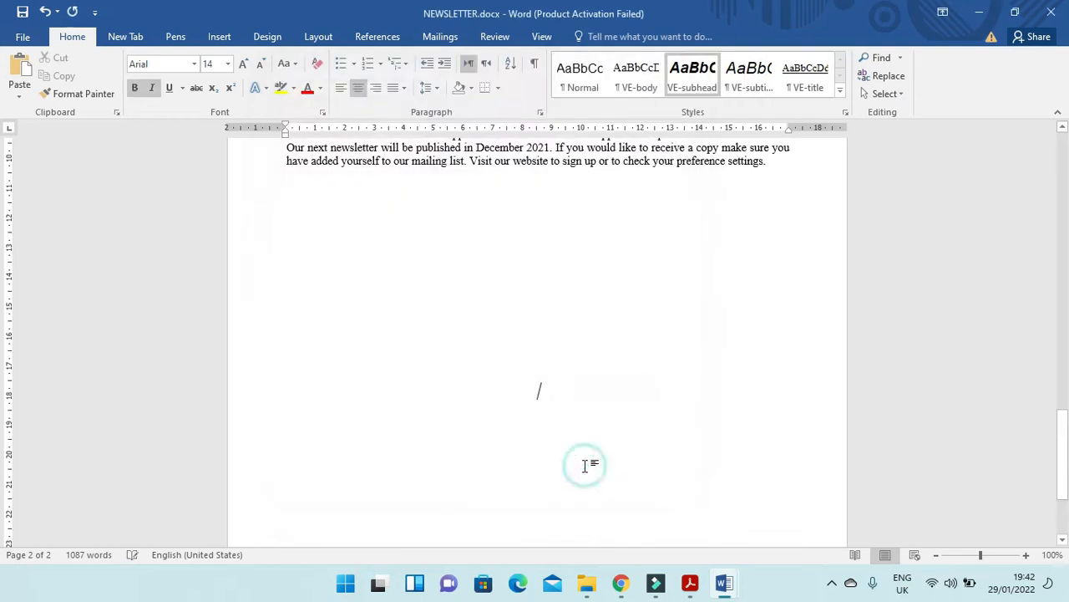
- Read the Evidence 2 instructions in the question paper about documenting the VE-subhead style settings
key(alt+Tab)
scroll(225, 313, down, 4)
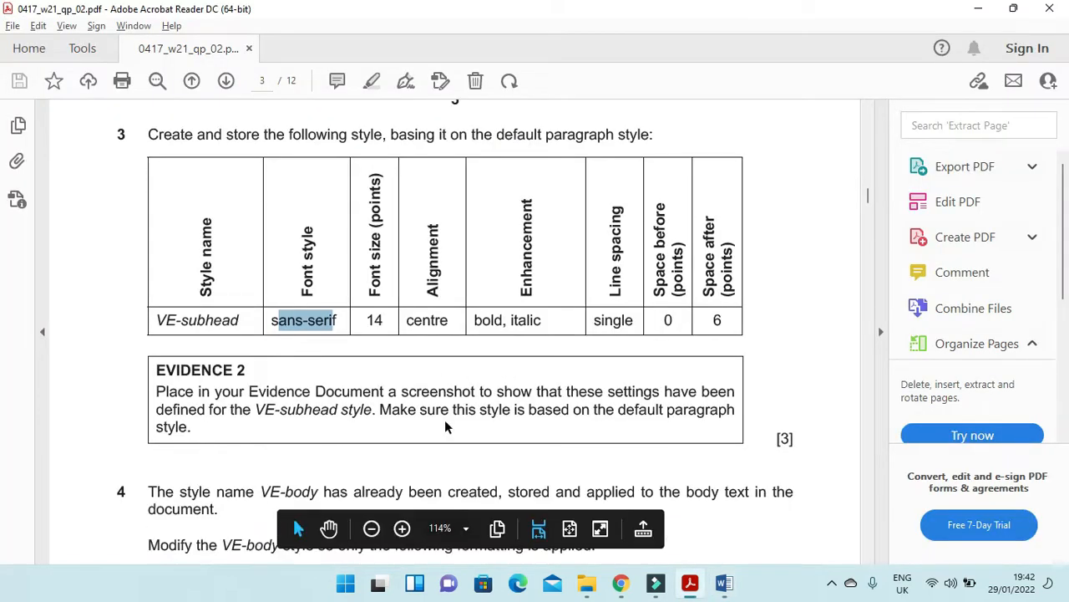
drag(156, 280, 734, 283)
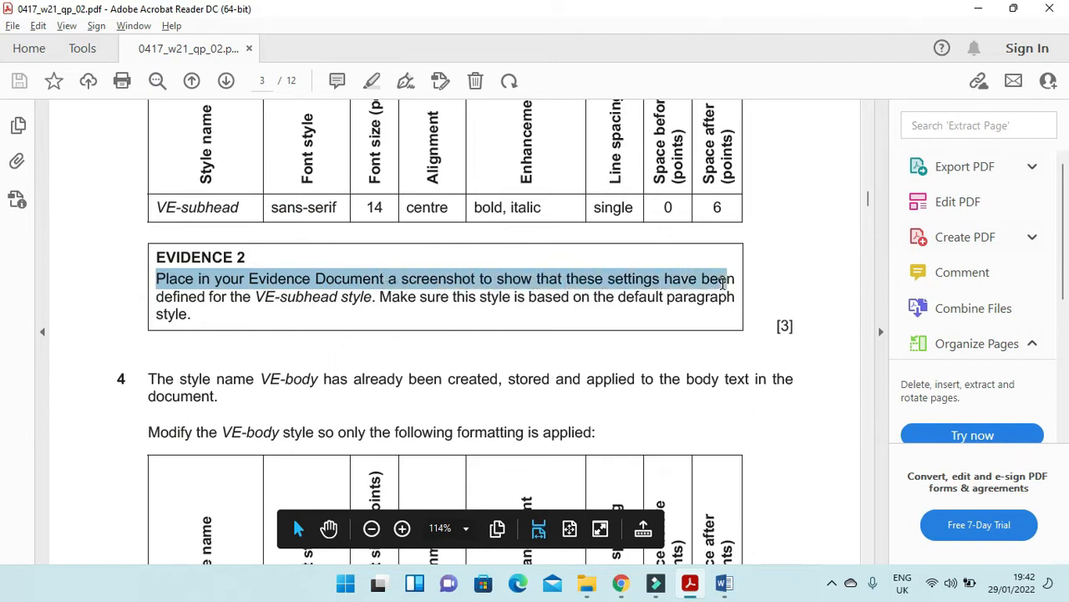
click(160, 299)
drag(185, 298, 373, 298)
- Display the VE-subhead style's full settings in the newsletter for the Evidence 2 screenshot, and close them
key(alt+Tab)
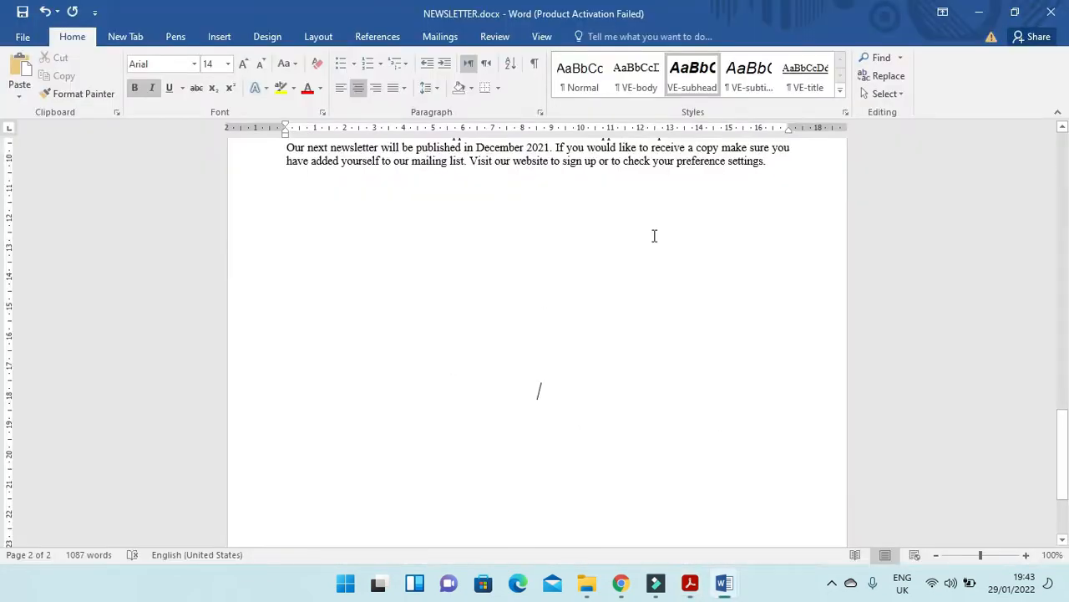
right_click(699, 73)
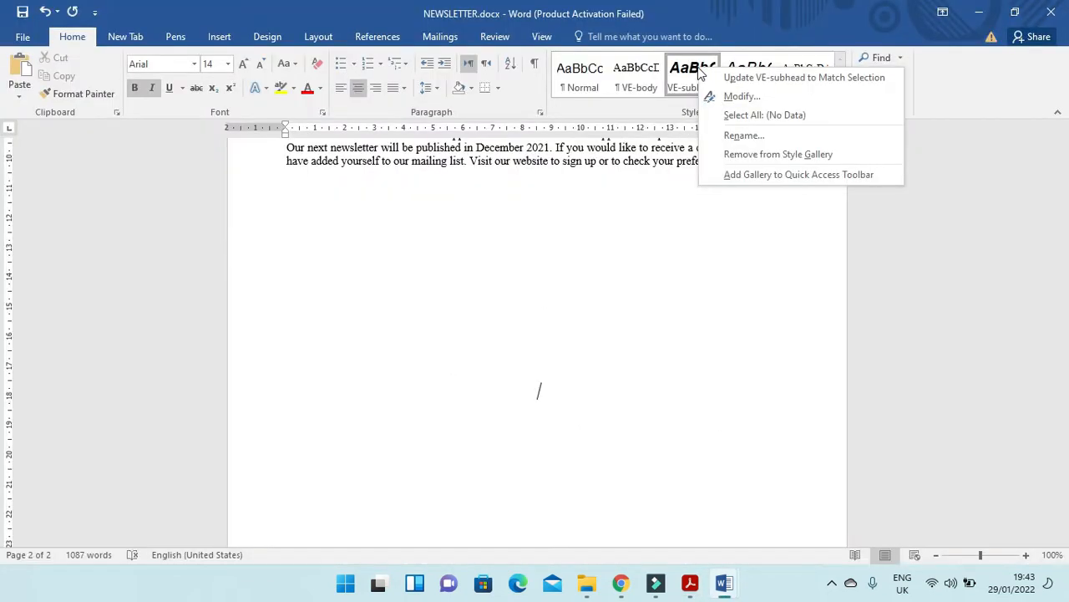
click(734, 97)
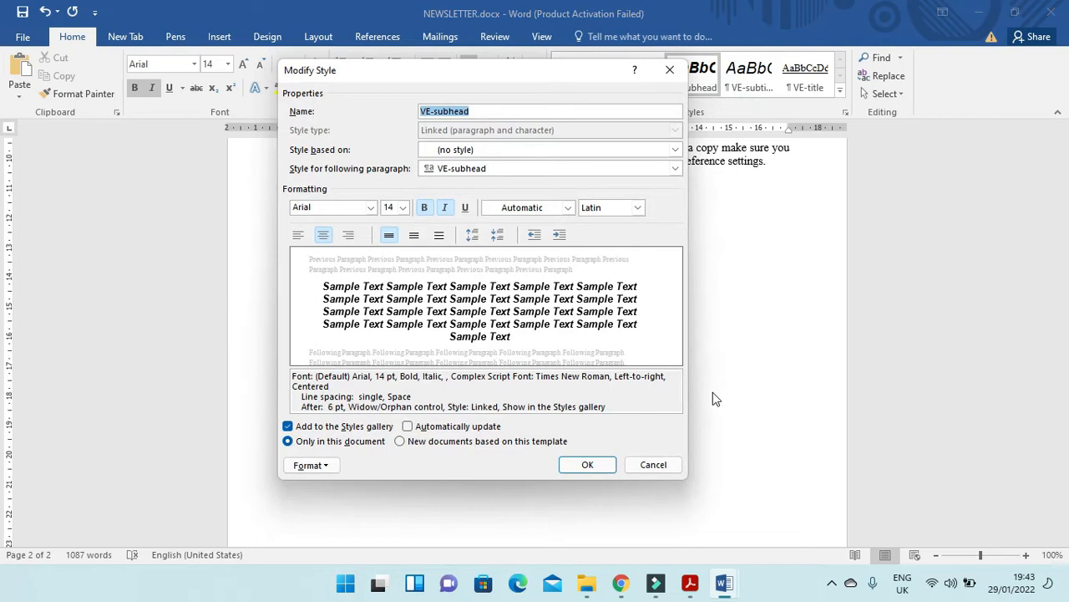
click(588, 464)
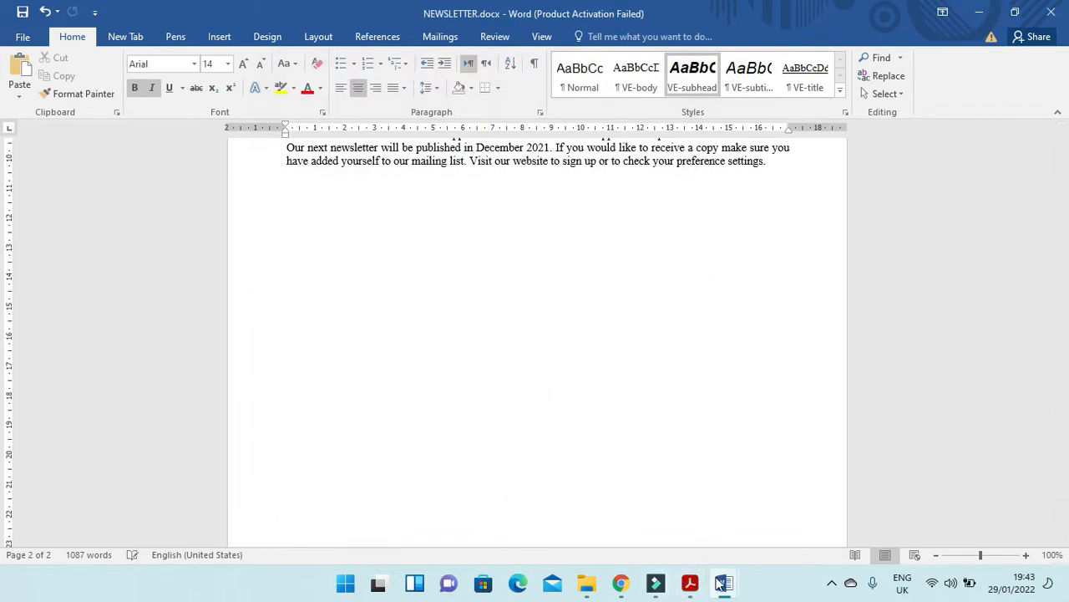
mouse_move(723, 583)
click(692, 523)
click(437, 334)
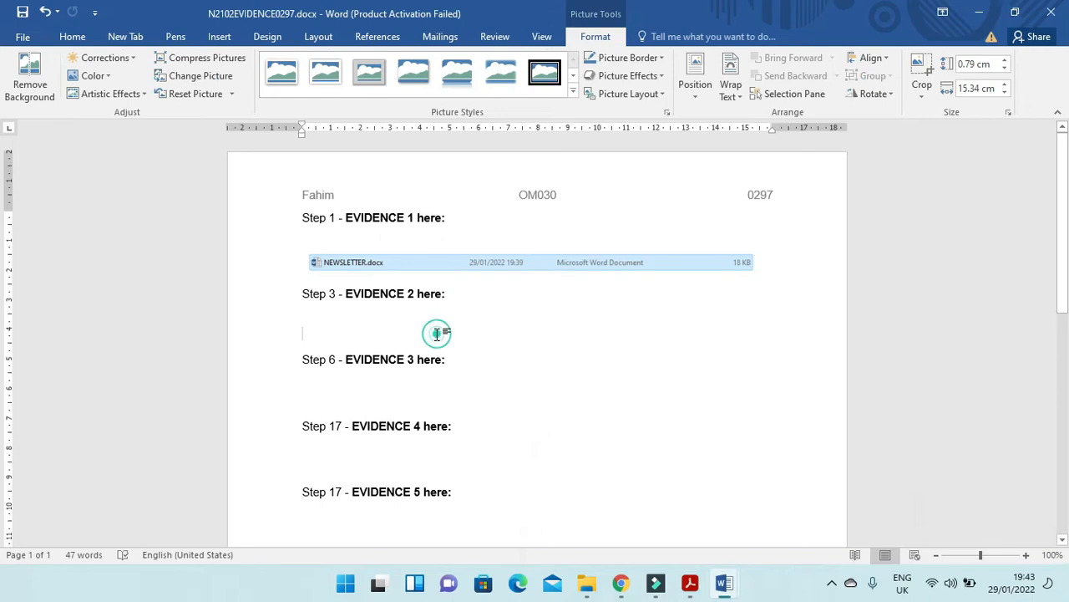
click(437, 334)
key(ctrl+v)
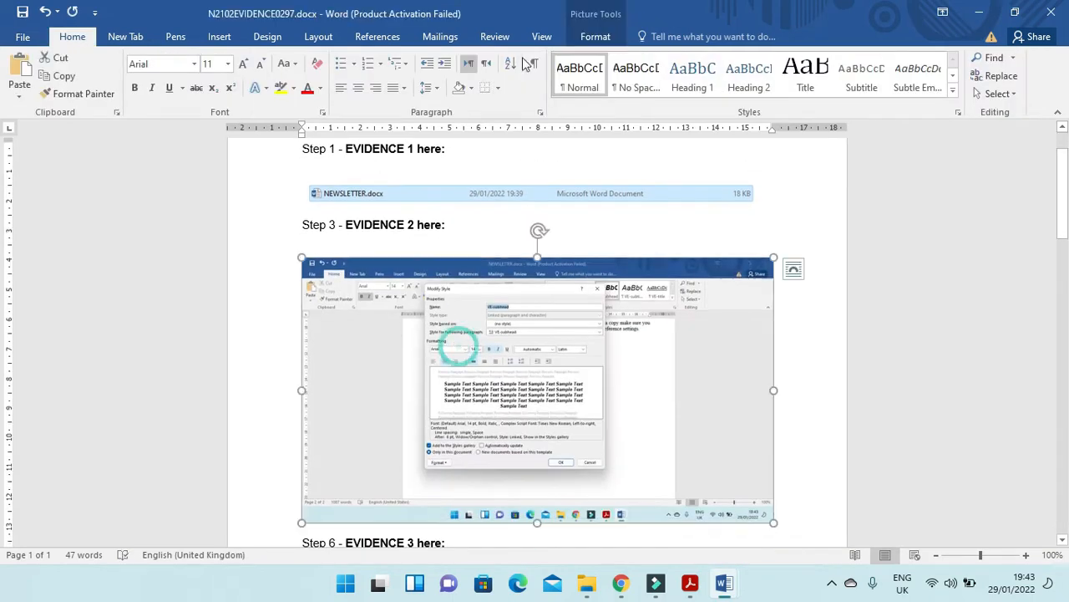
- Crop the Evidence 2 screenshot to just the Modify Style dialog and enlarge it to about 10.94 cm by 10.45 cm
click(595, 37)
click(919, 65)
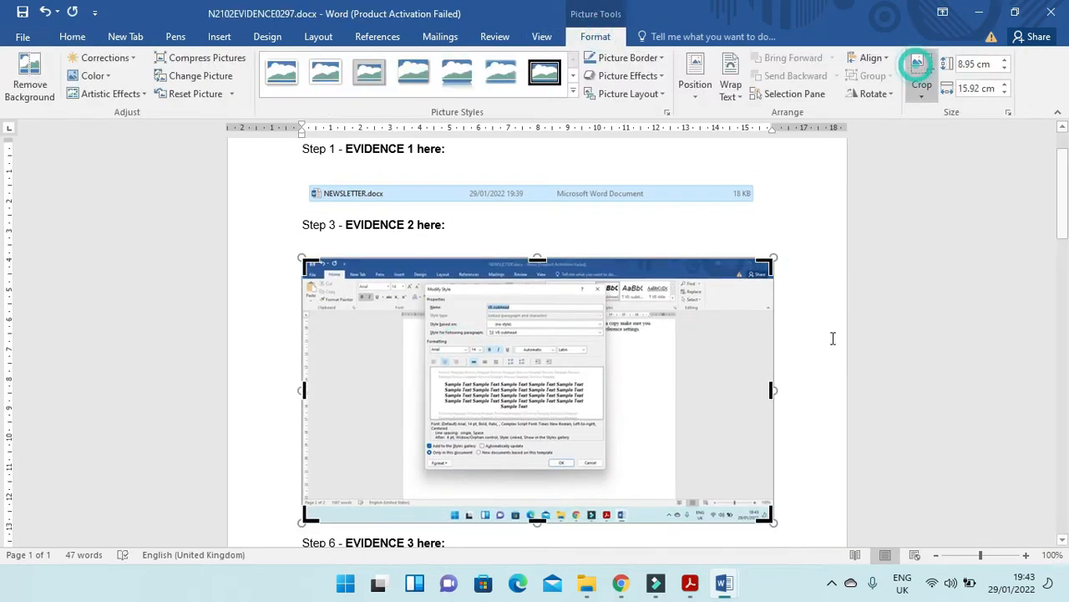
drag(765, 516, 607, 474)
drag(310, 266, 426, 289)
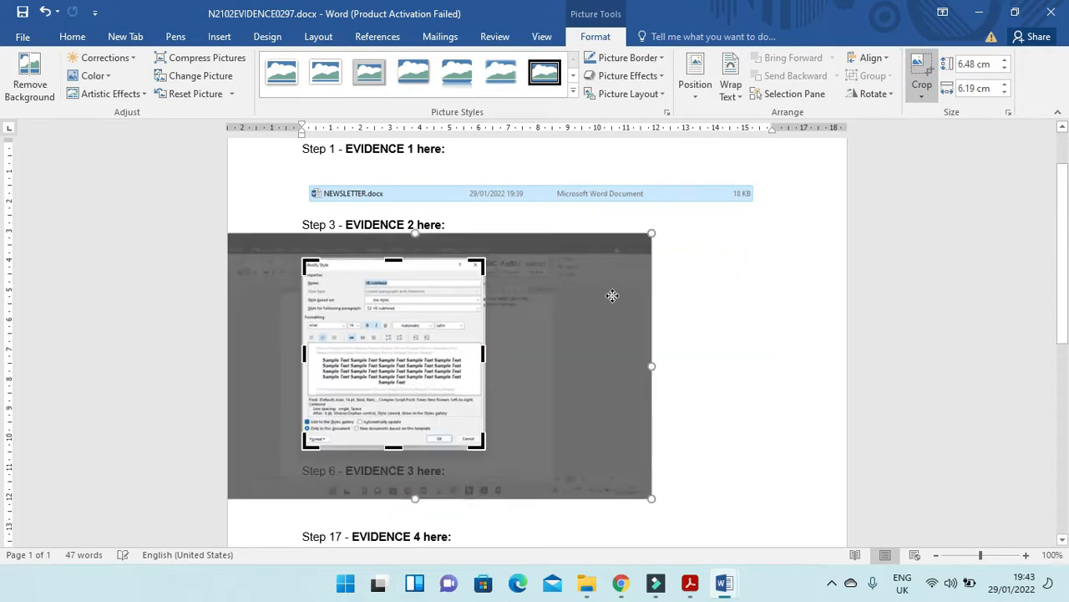
click(727, 293)
click(453, 341)
drag(488, 446, 611, 516)
scroll(655, 444, down, 3)
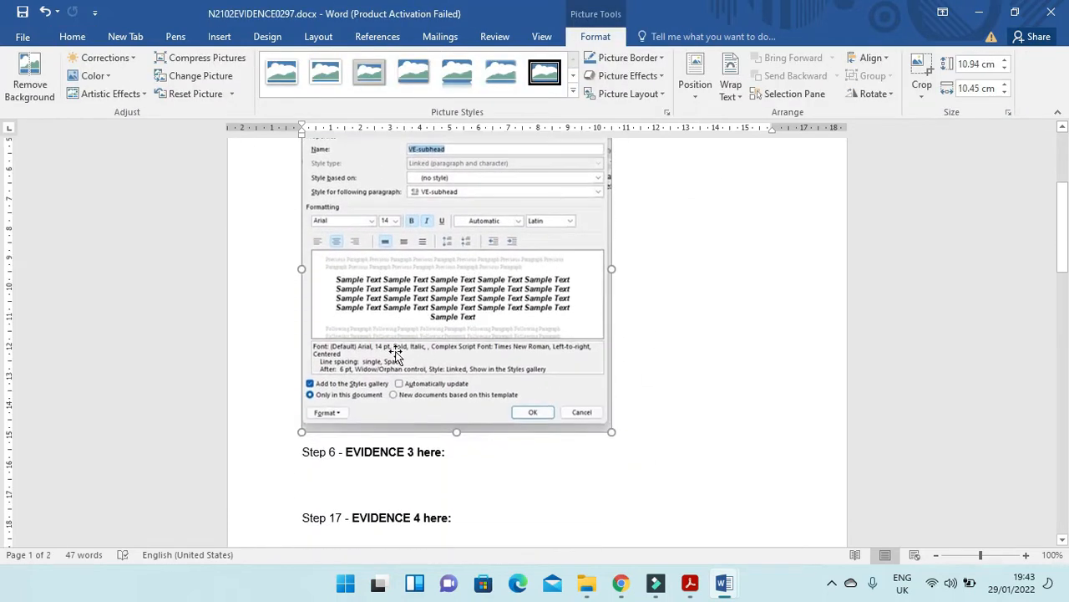
- Read task 4 in the question paper about the formatting required for the VE-body style
key(alt+Tab)
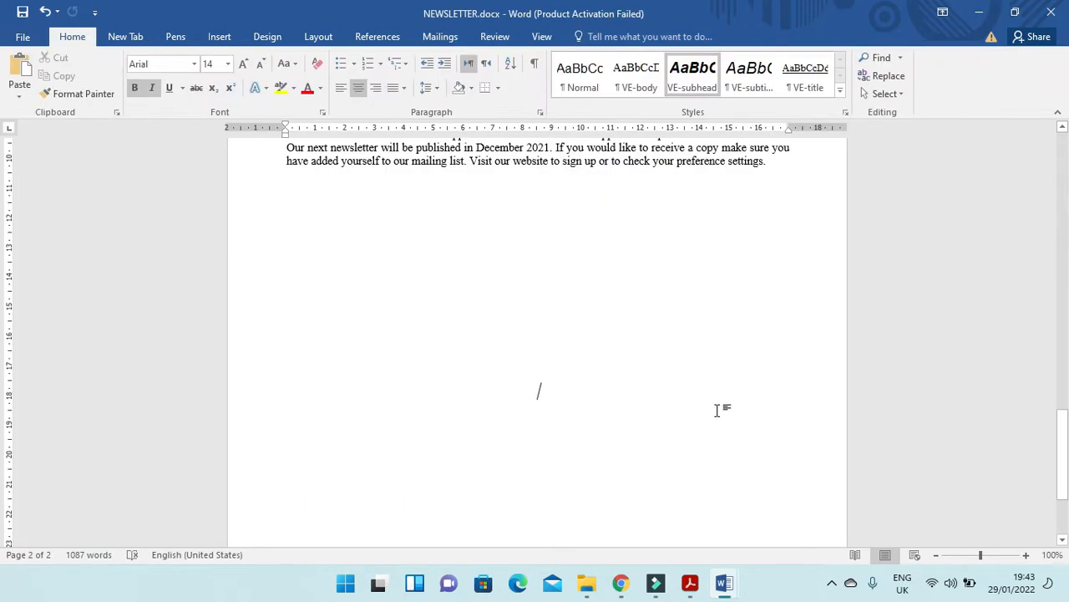
click(689, 582)
scroll(356, 404, down, 3)
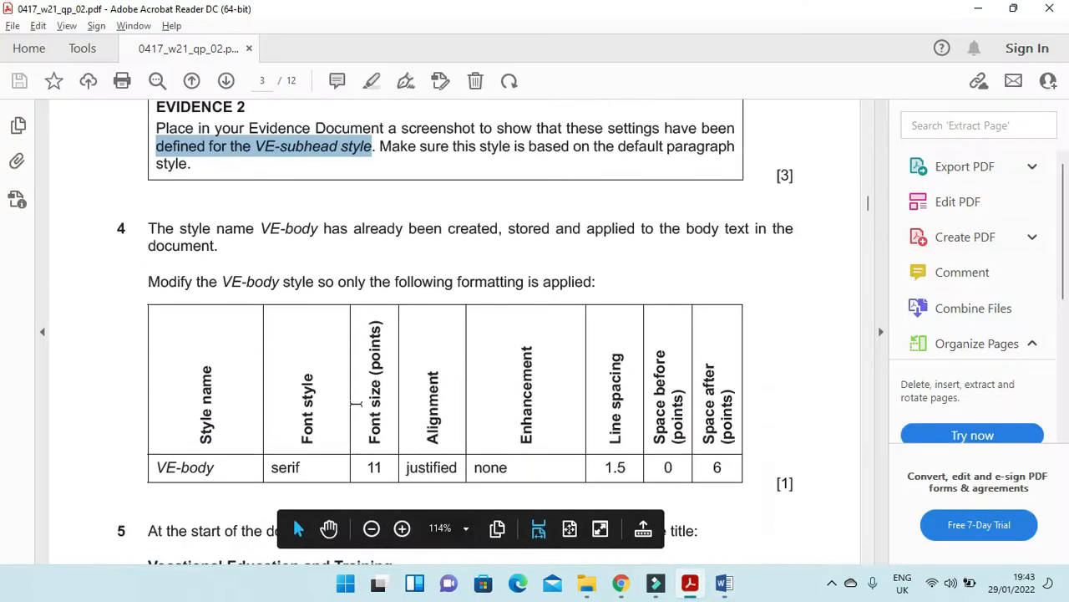
drag(147, 230, 254, 232)
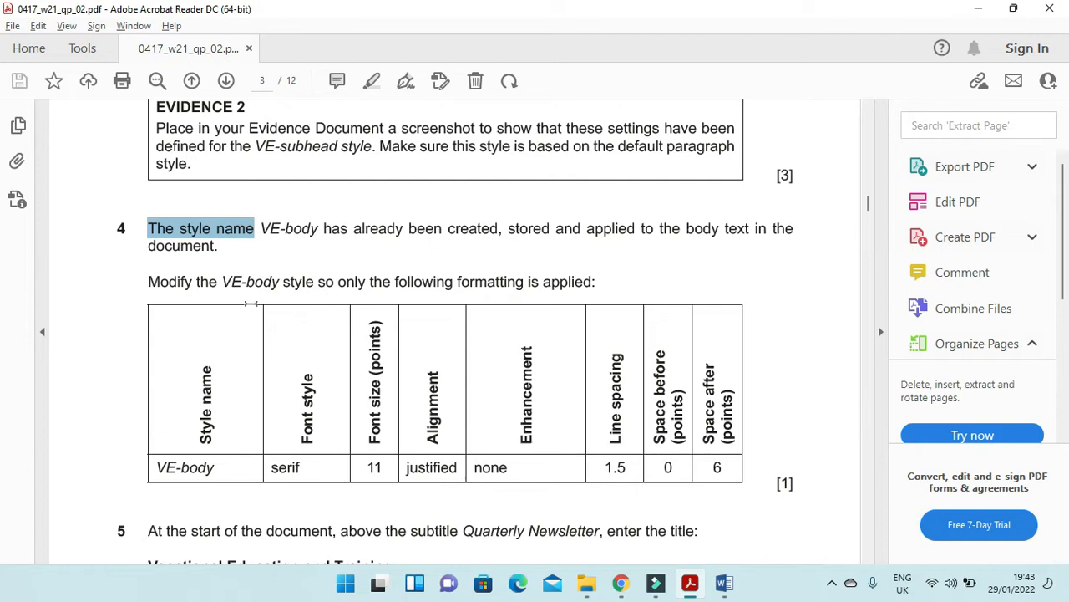
- Open the newsletter's VE-body style for modification and compare its font, size and alignment with the question paper
key(alt+Tab)
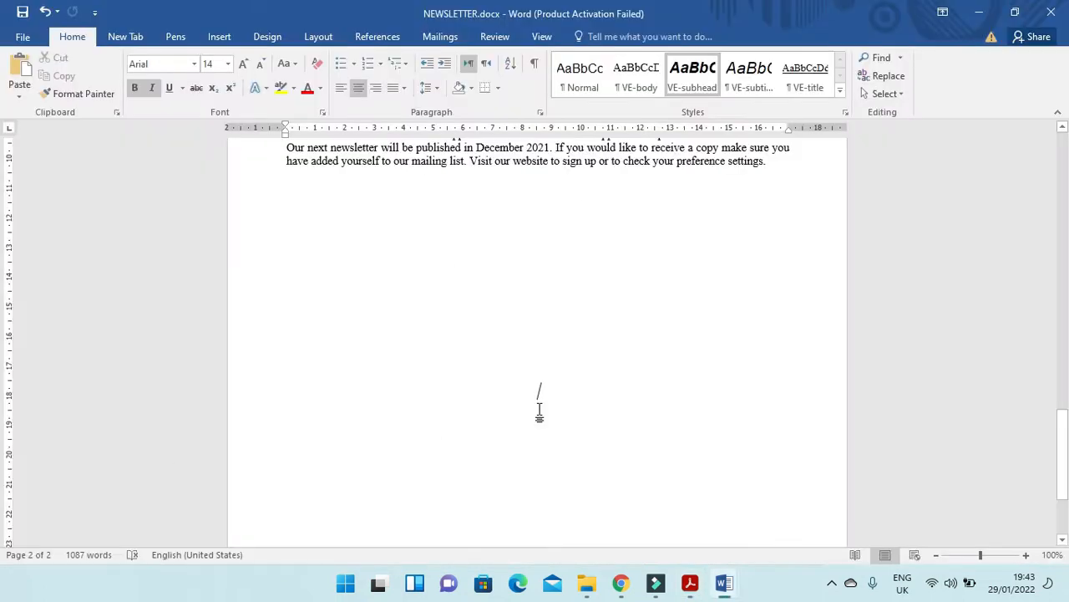
right_click(640, 83)
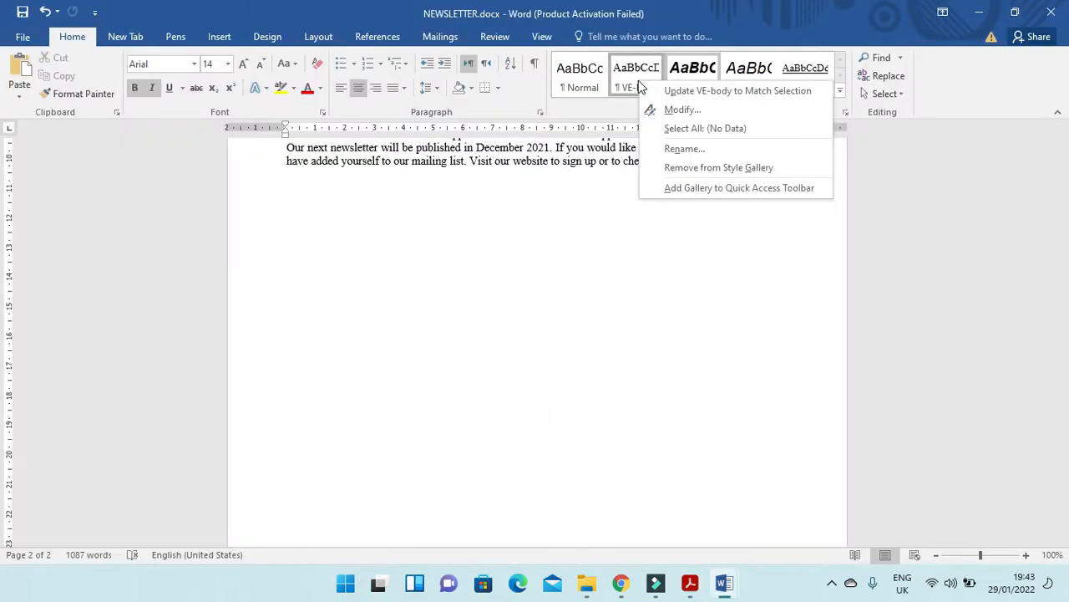
click(675, 108)
key(alt+Tab)
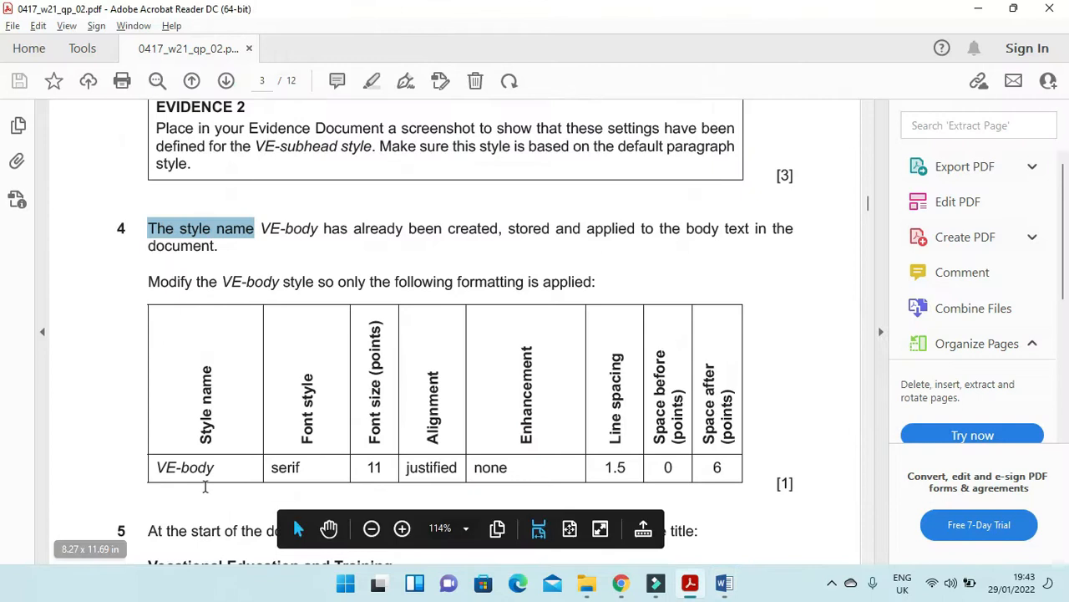
key(alt+Tab)
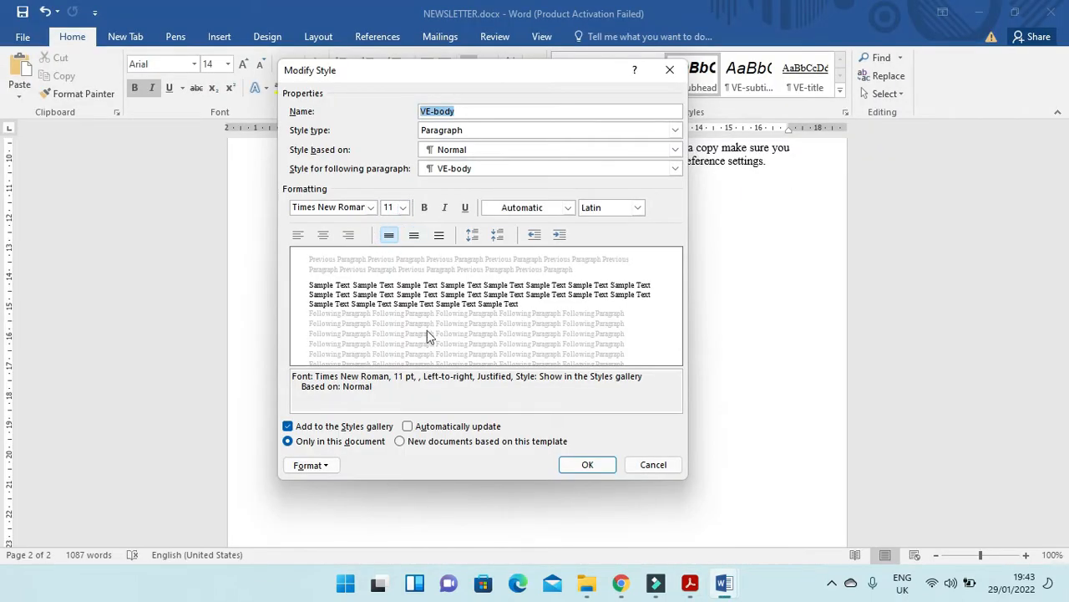
key(alt+Tab)
key(alt+Tab)
- Set the VE-body style's line spacing to 1.5 lines and its space after to 6 pt, as the question paper requires
click(323, 470)
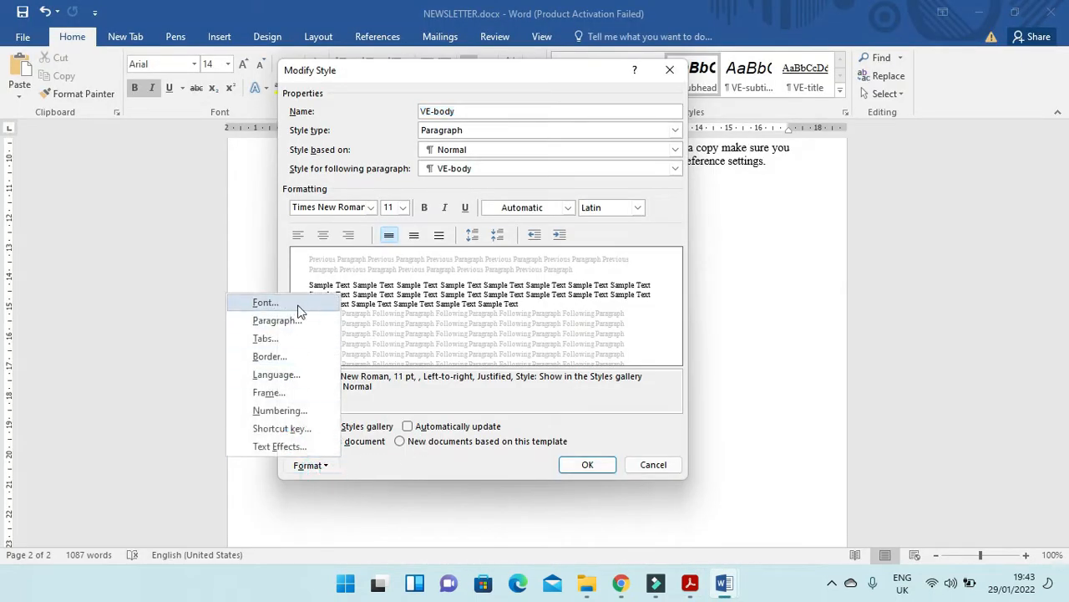
click(298, 321)
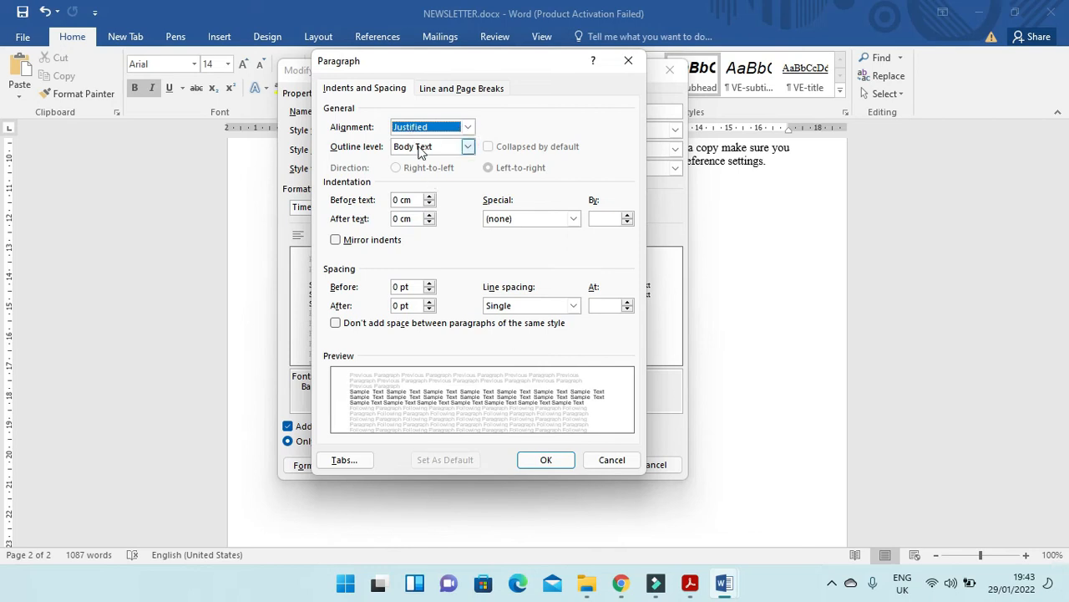
key(alt+Tab)
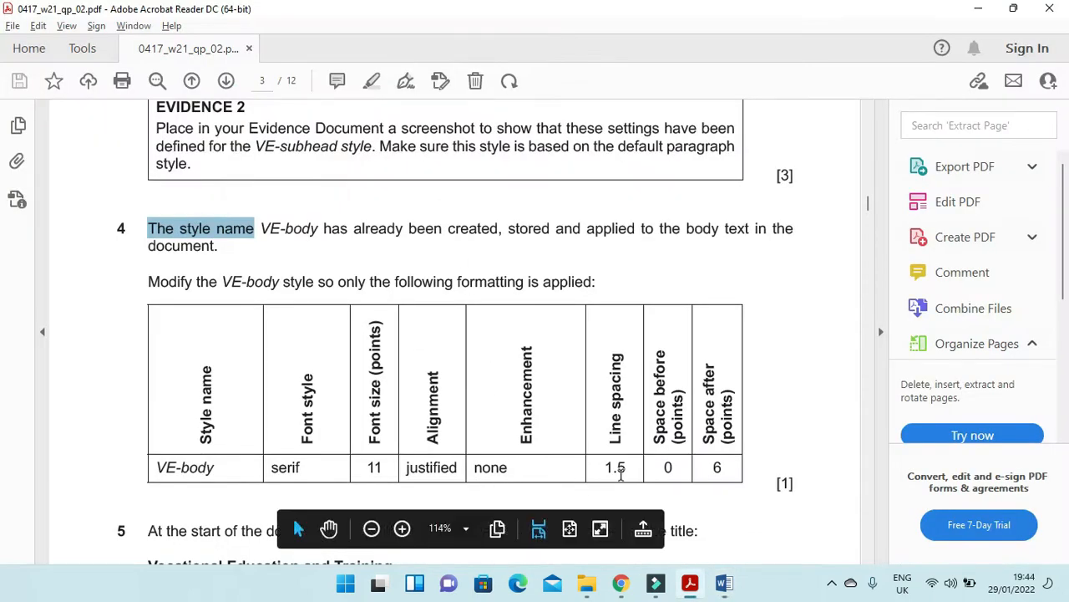
key(alt+Tab)
click(573, 305)
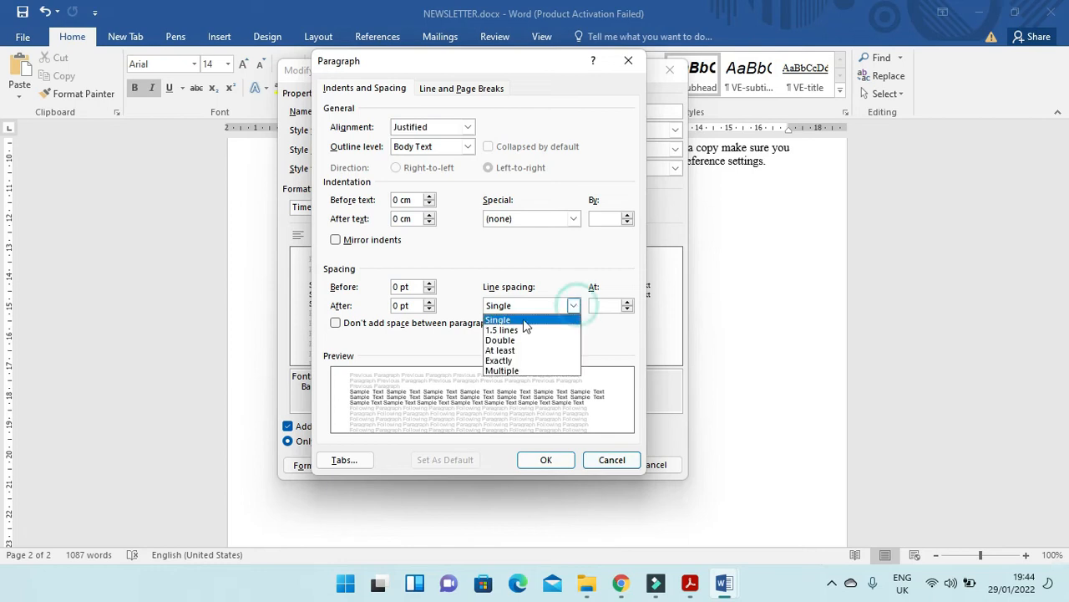
click(508, 333)
key(alt+Tab)
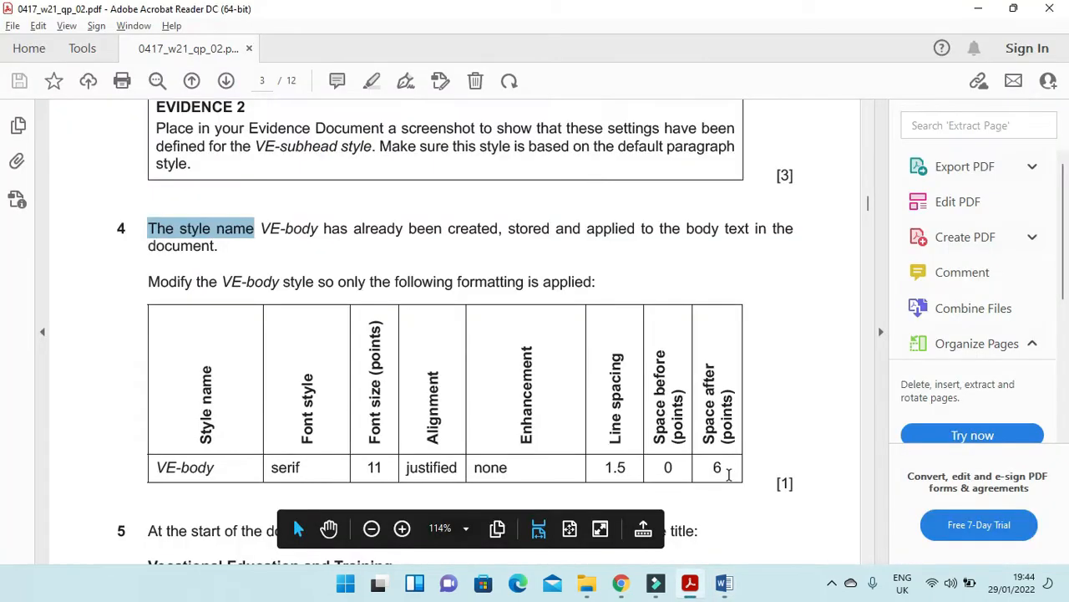
key(alt+Tab)
click(430, 302)
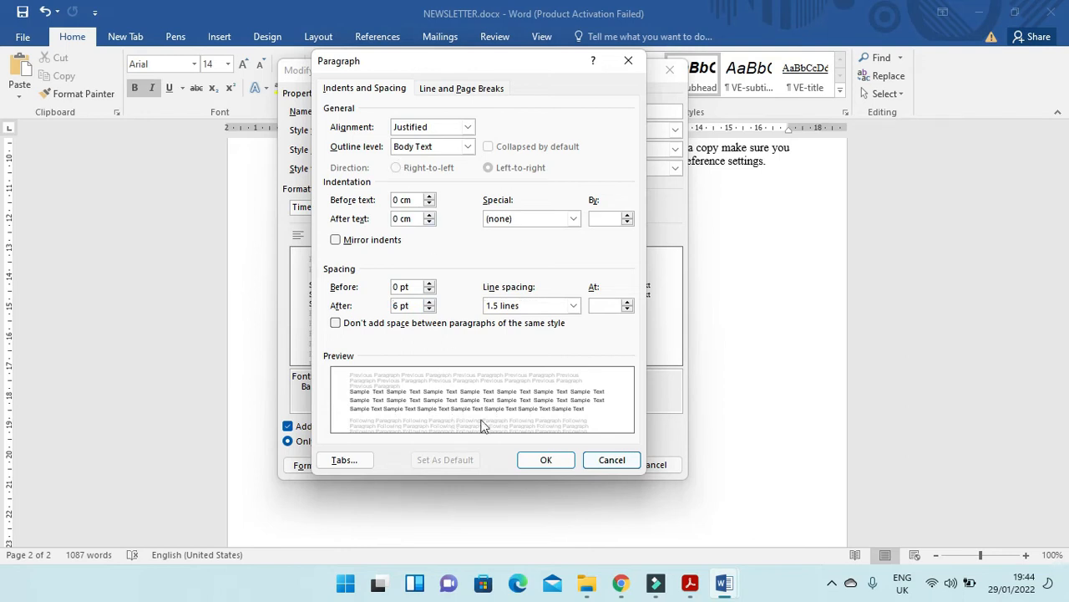
click(543, 464)
- Check the VE-body style's font settings without altering them, and save the modified style
click(326, 468)
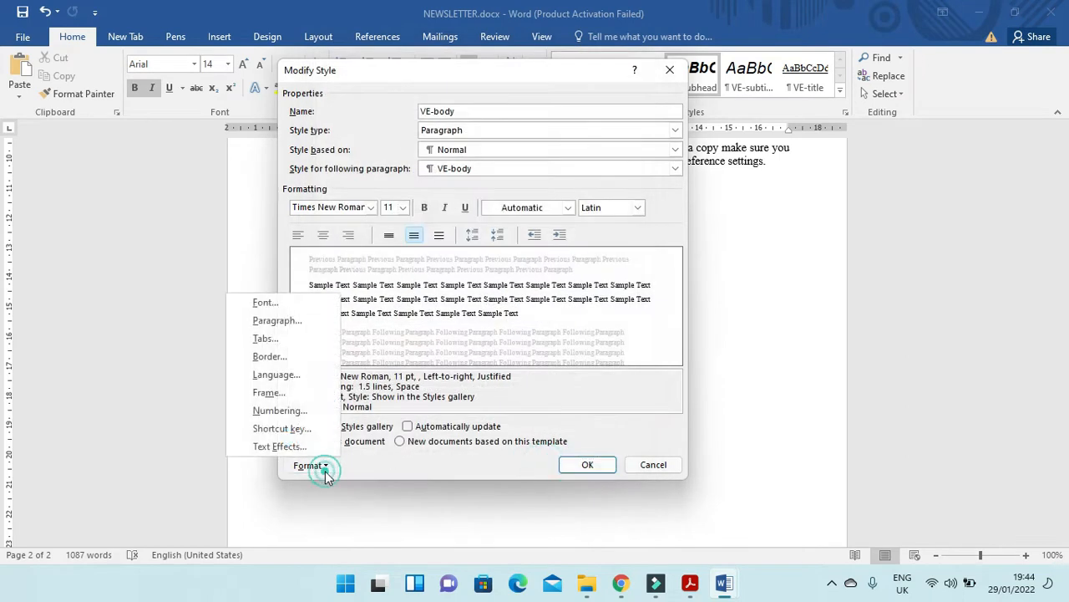
click(289, 302)
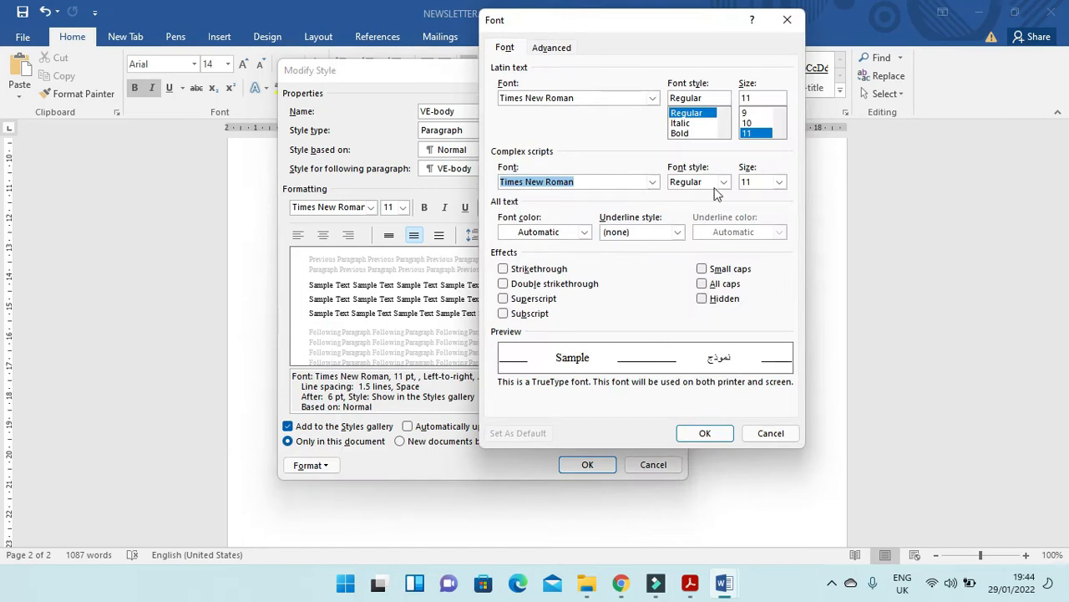
click(762, 439)
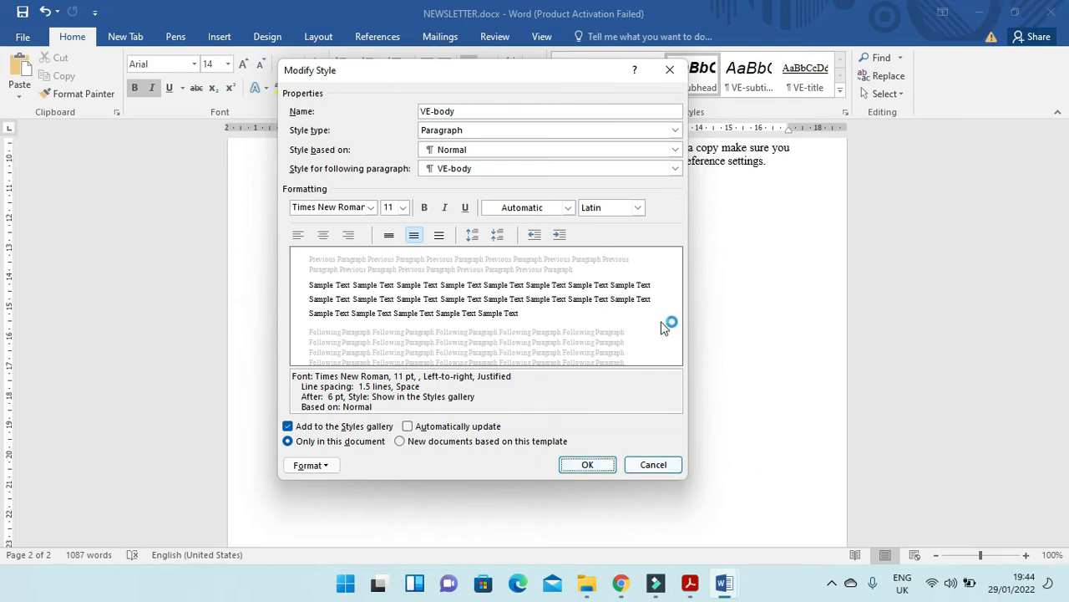
click(603, 466)
- Return to the evidence document and paste the VE-body style screenshot under the EVIDENCE 3 heading
click(691, 583)
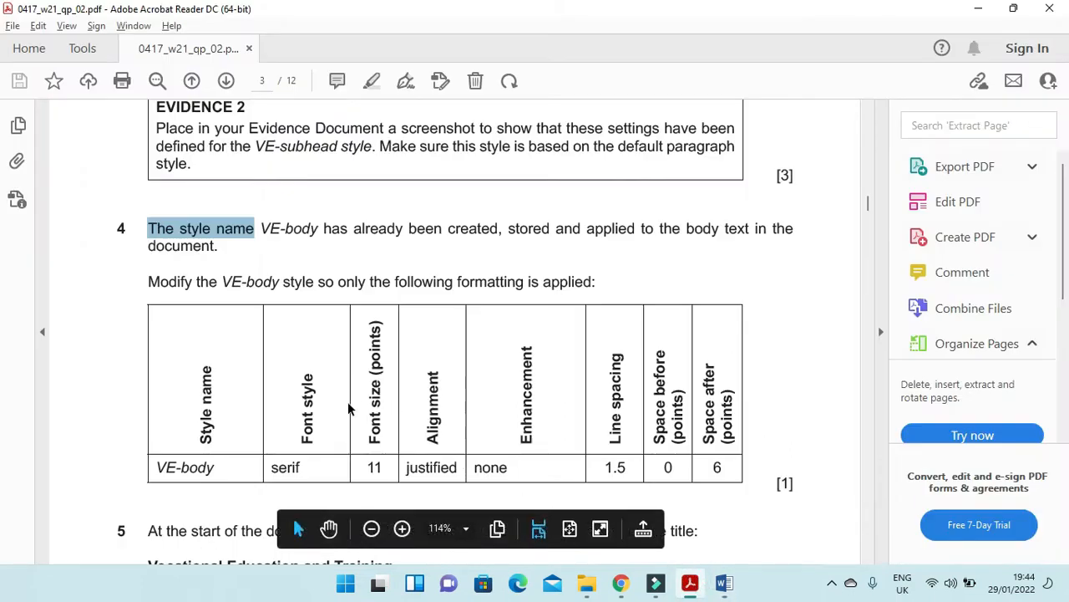
mouse_move(722, 590)
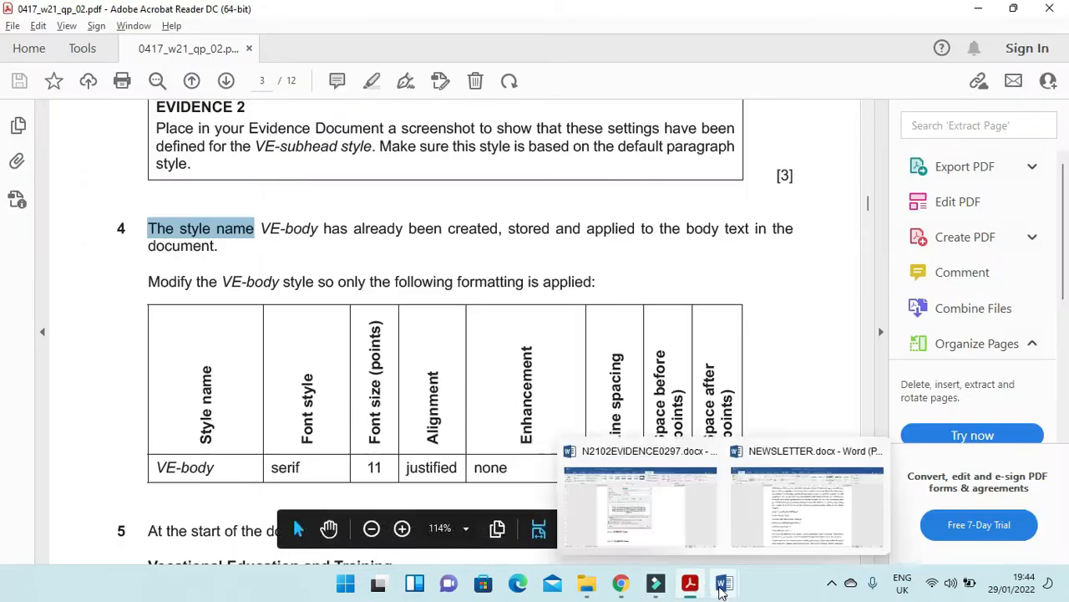
click(661, 506)
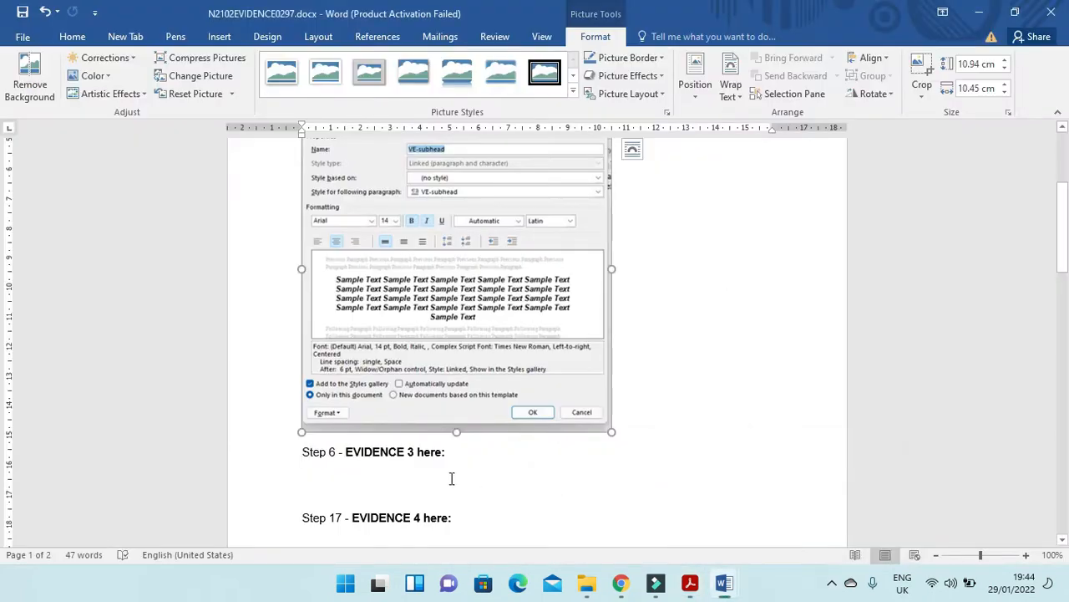
click(374, 478)
key(ctrl+v)
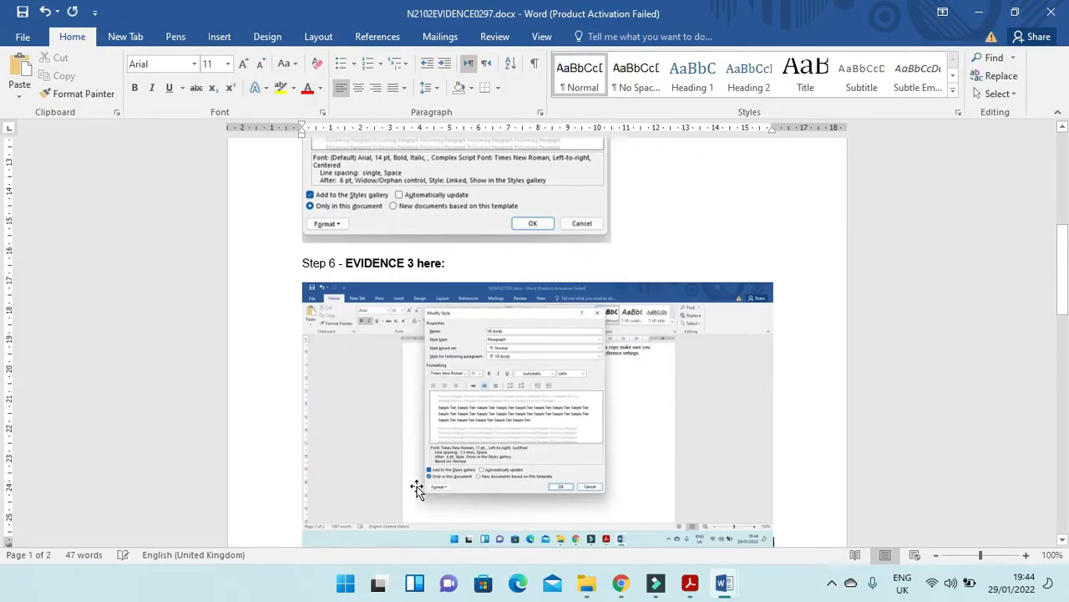
- Crop the Evidence 3 screenshot to the VE-body Modify Style dialog and enlarge it to about 11.25 cm by 10.87 cm
click(507, 426)
click(595, 37)
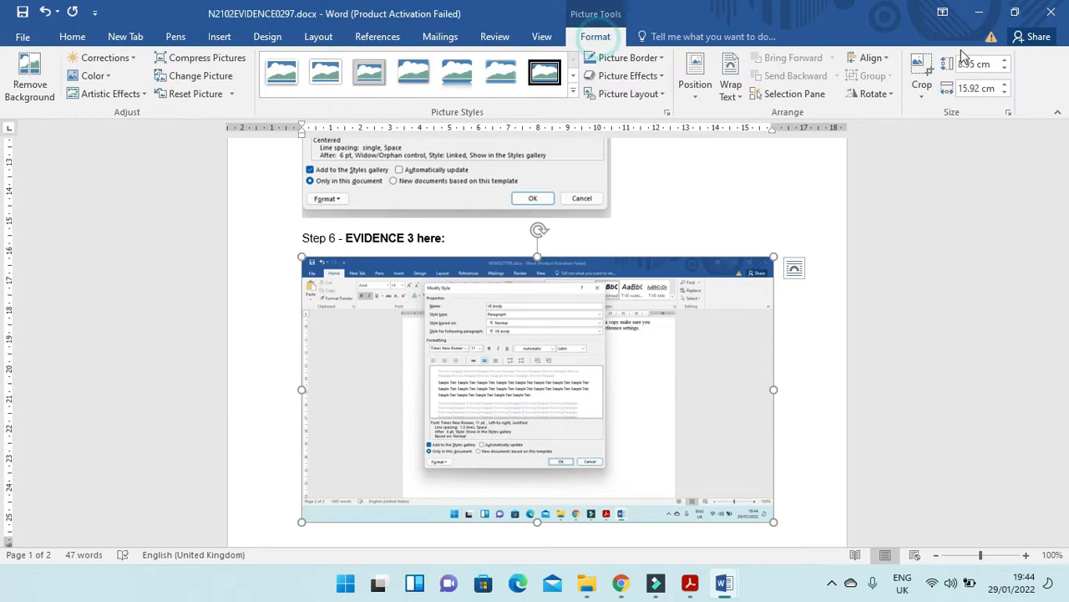
click(921, 71)
drag(770, 514, 605, 468)
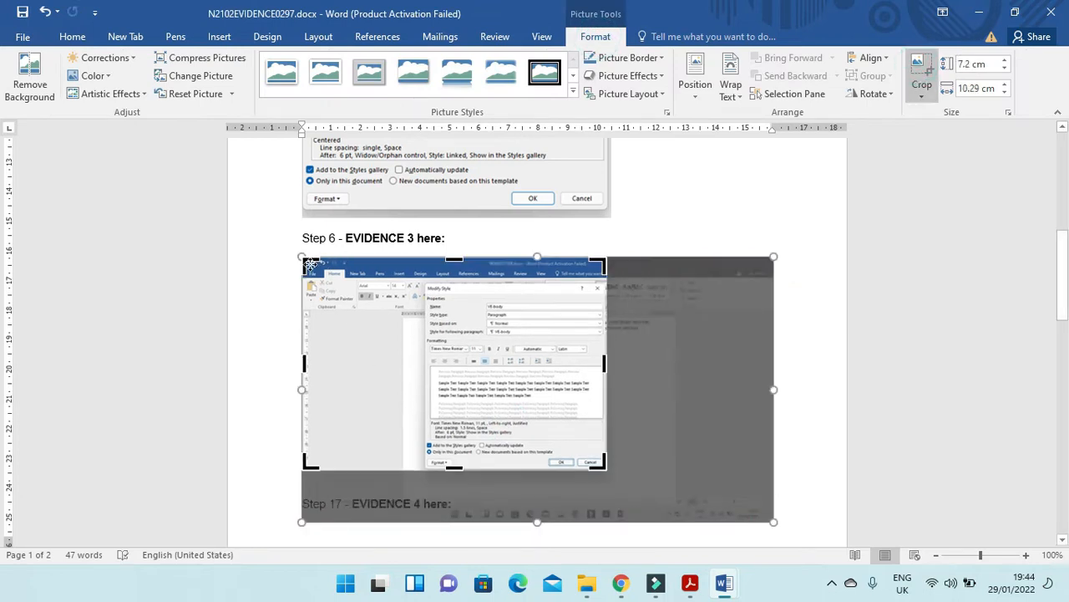
drag(307, 264, 418, 282)
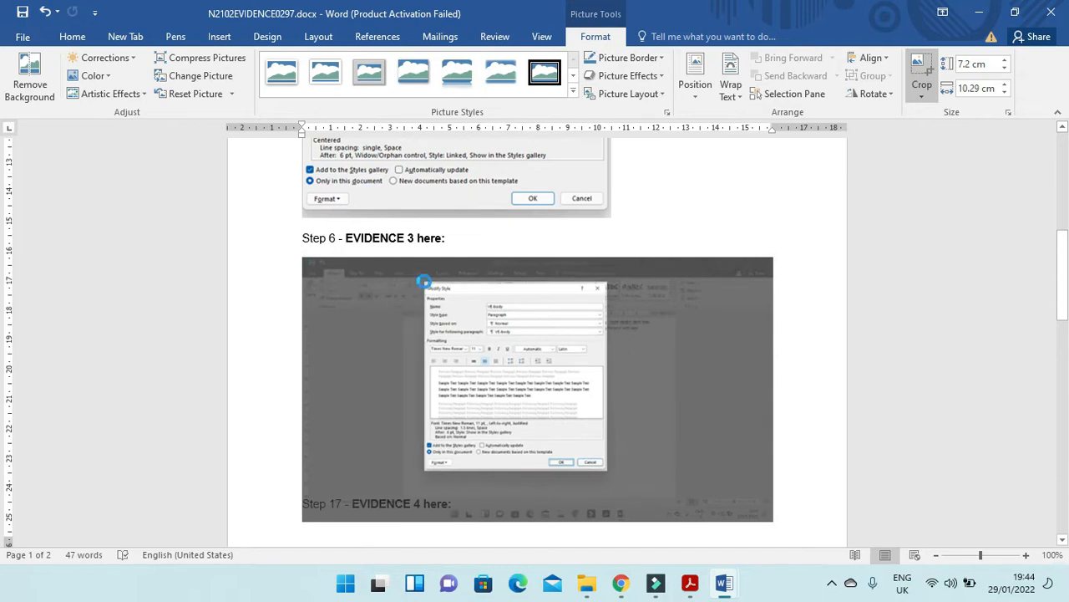
click(713, 313)
click(424, 354)
mouse_move(487, 444)
mouse_down()
mouse_move(511, 475)
mouse_move(608, 537)
mouse_move(618, 530)
mouse_up()
scroll(671, 427, down, 3)
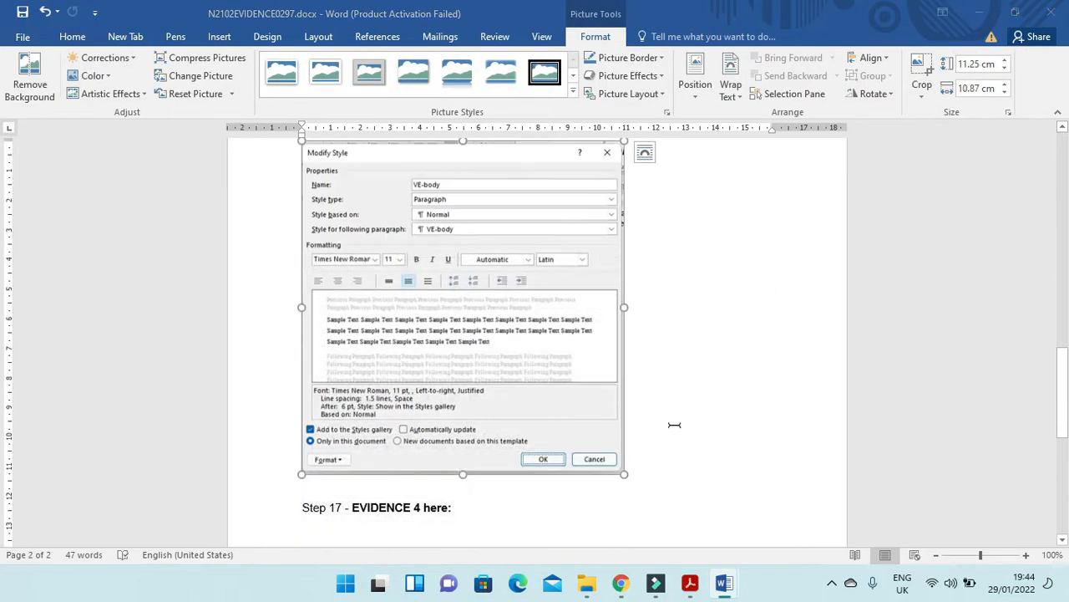
- Read task 5 in the question paper and copy the title Vocational Education and Training from it
key(alt+Tab)
scroll(292, 337, down, 2)
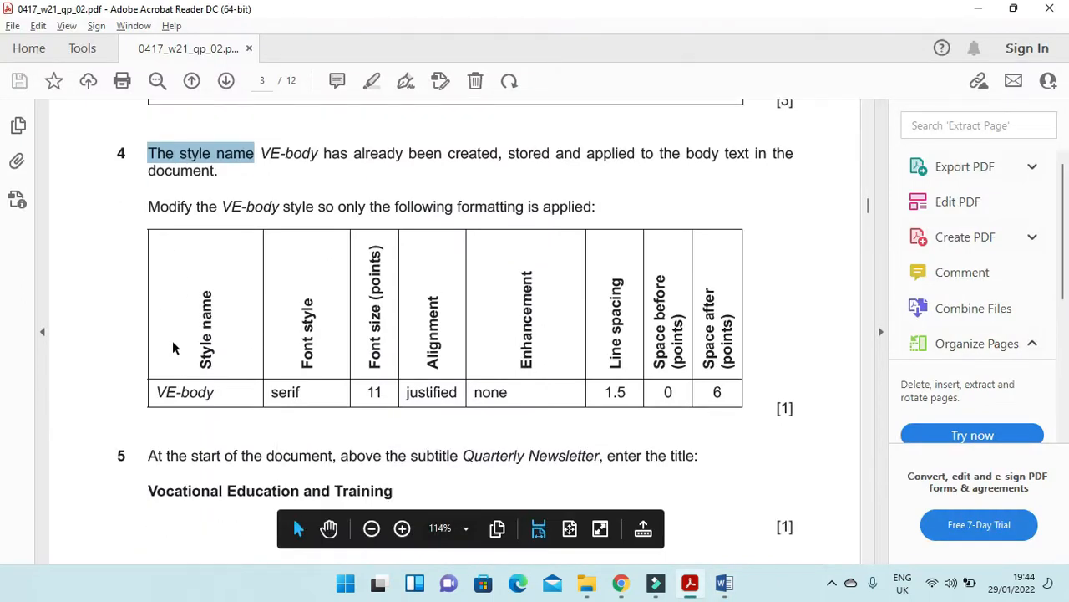
scroll(170, 351, down, 3)
drag(147, 344, 685, 355)
click(393, 381)
drag(393, 381, 176, 389)
key(ctrl+c)
- Switch to the newsletter and insert the copied title Vocational Education and Training on a new line above the subtitle Quarterly Newsletter
key(alt+Tab)
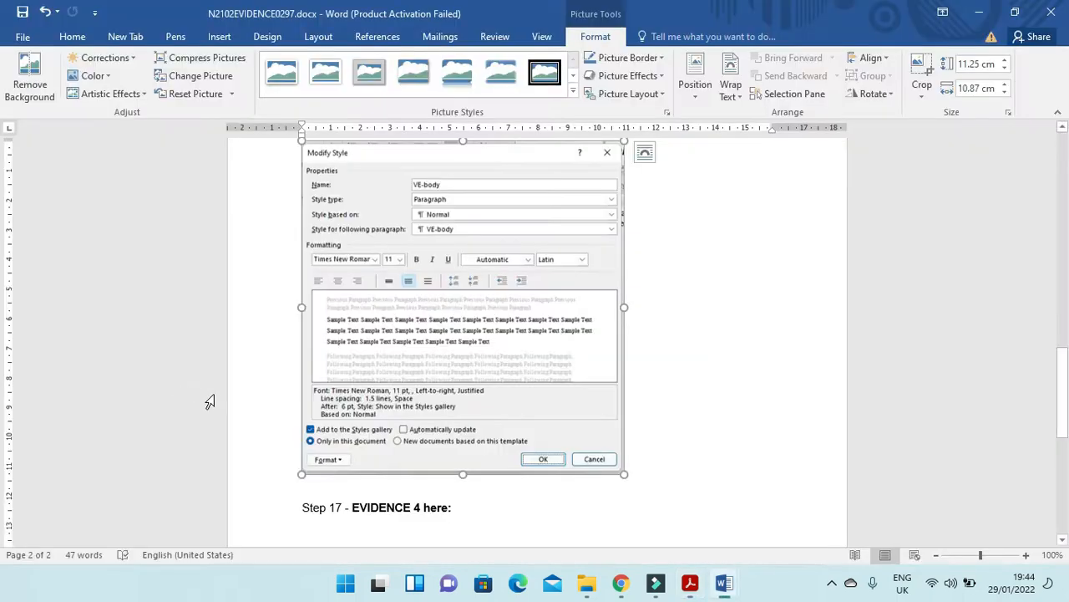
mouse_move(723, 582)
click(775, 510)
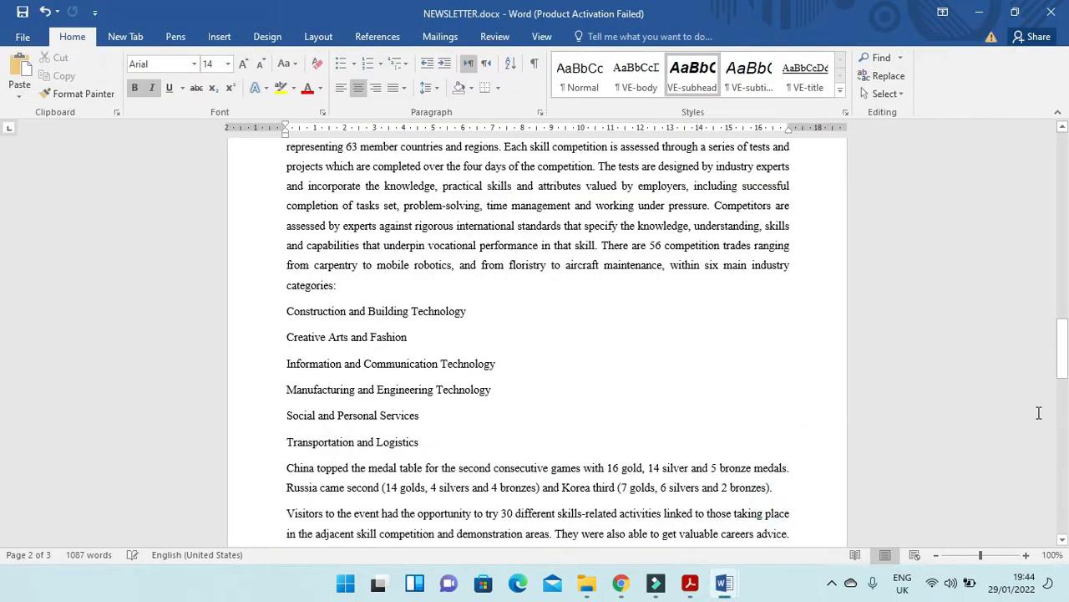
scroll(891, 187, up, 10)
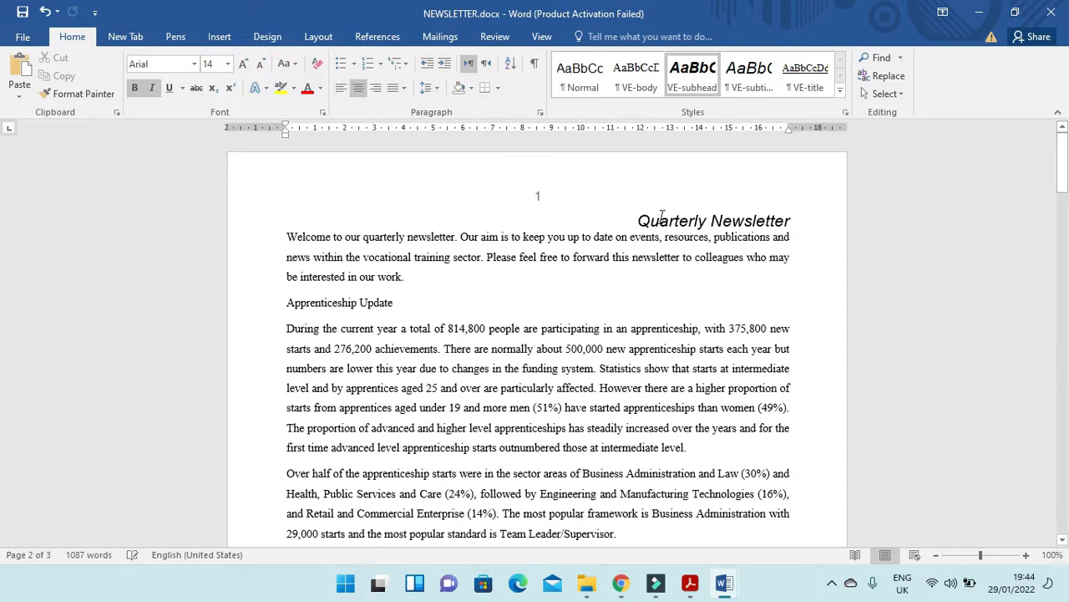
click(637, 221)
key(Return)
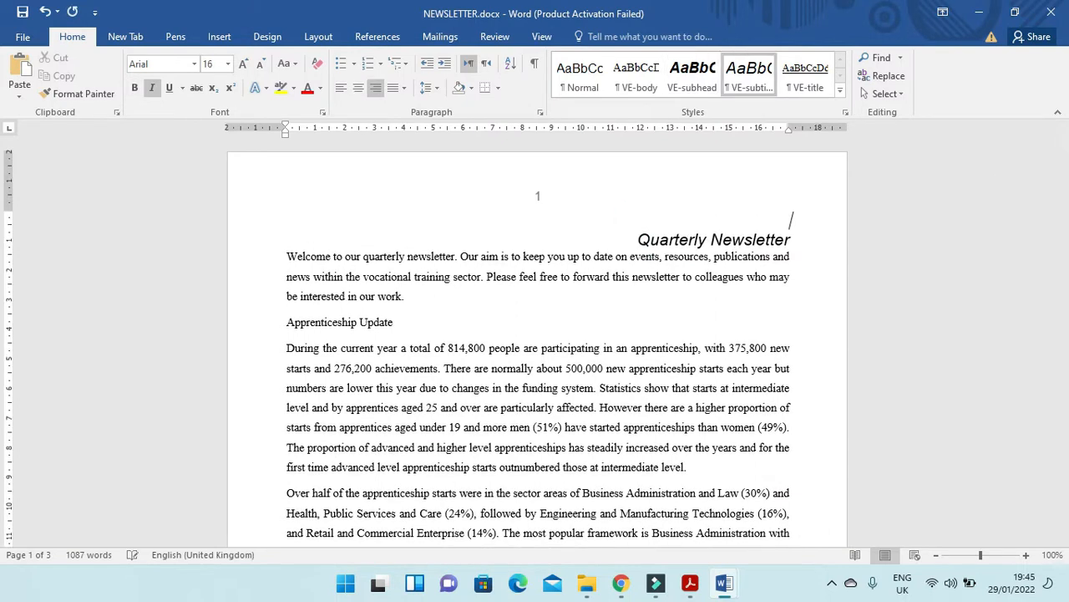
key(ctrl+v)
- Return to the question paper and read the VE-title style formatting required in task 6
key(alt+Tab)
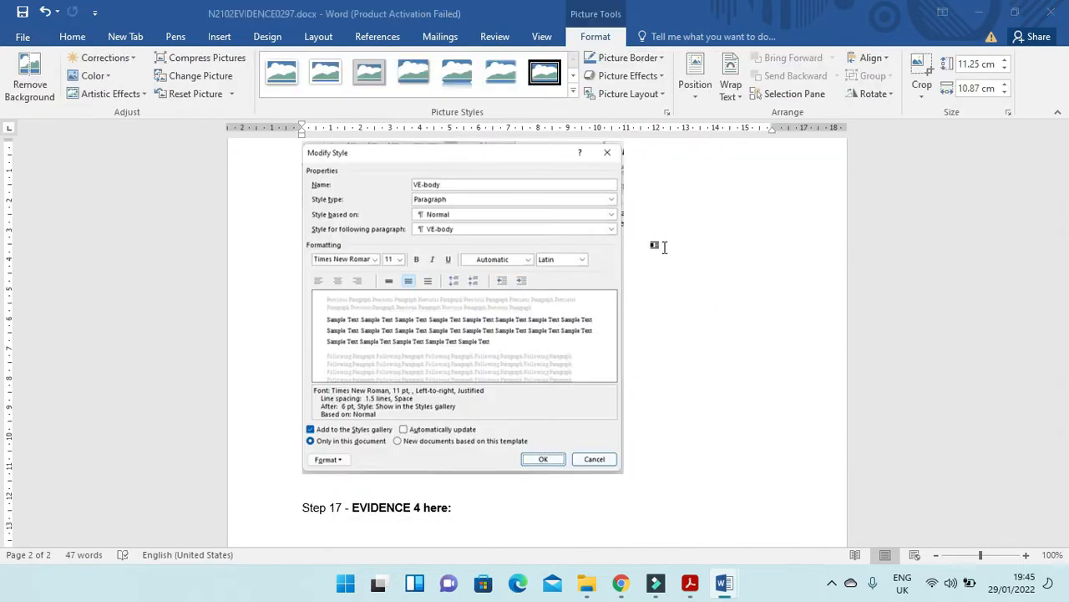
scroll(531, 441, down, 2)
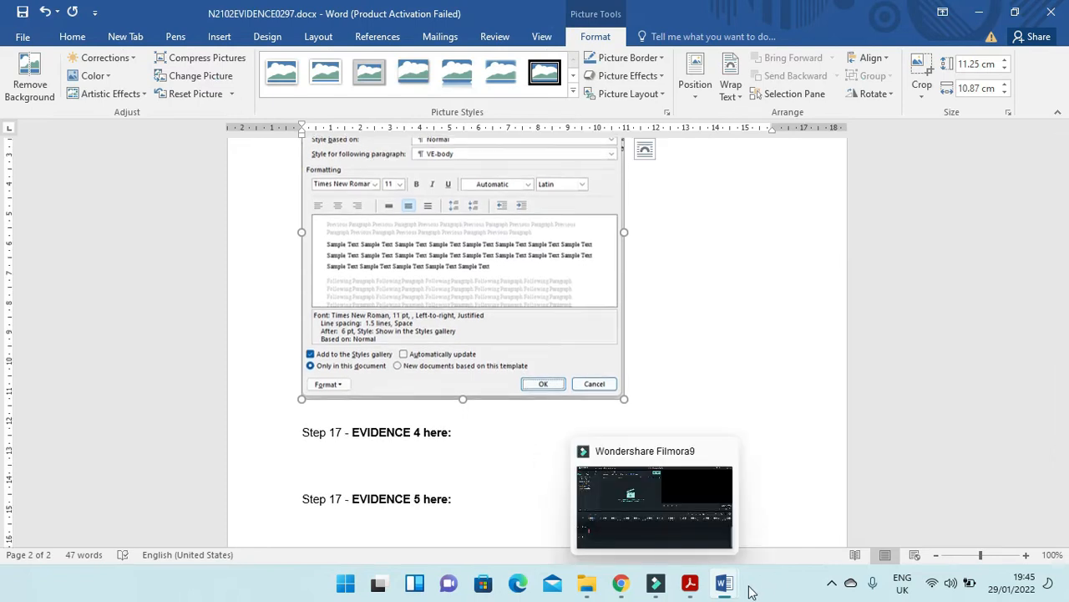
click(690, 582)
scroll(281, 411, down, 6)
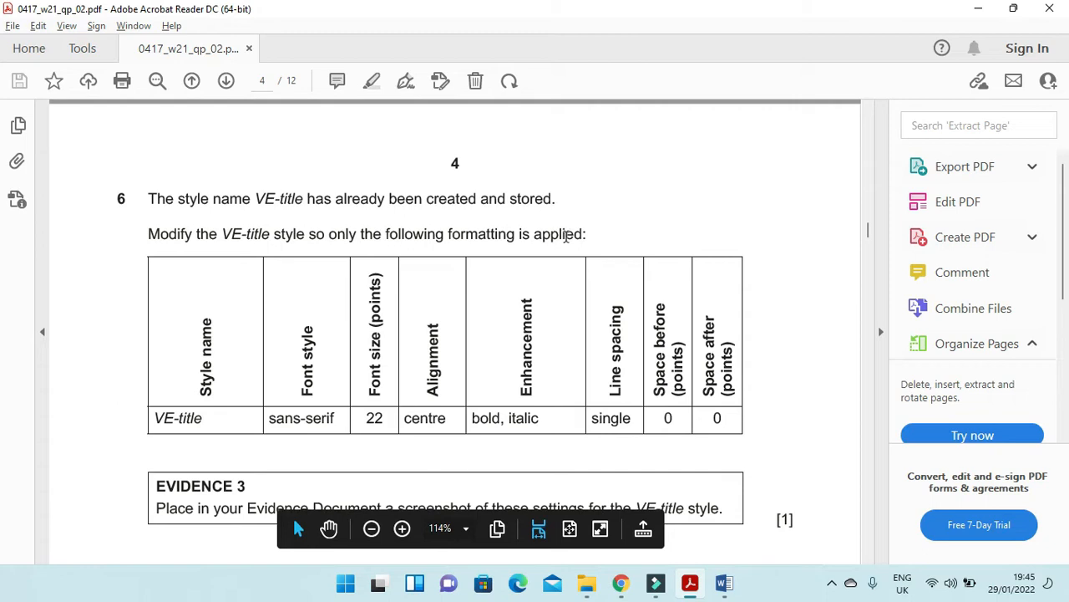
drag(204, 419, 153, 419)
- In the newsletter, modify the VE-title style to use 22 pt Arial, checking the font requirements against the question paper
click(724, 582)
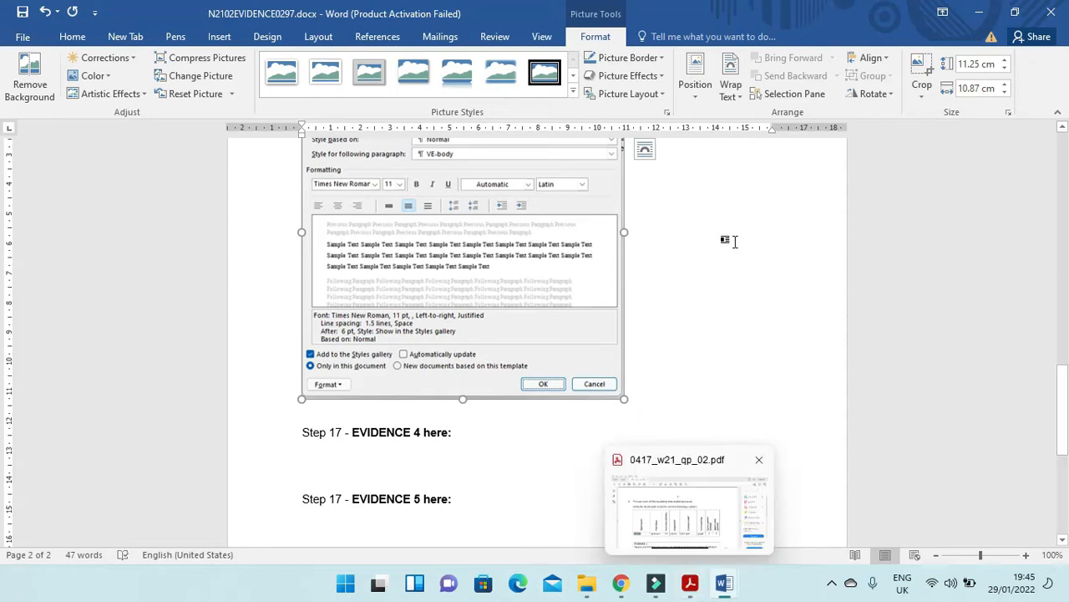
click(72, 37)
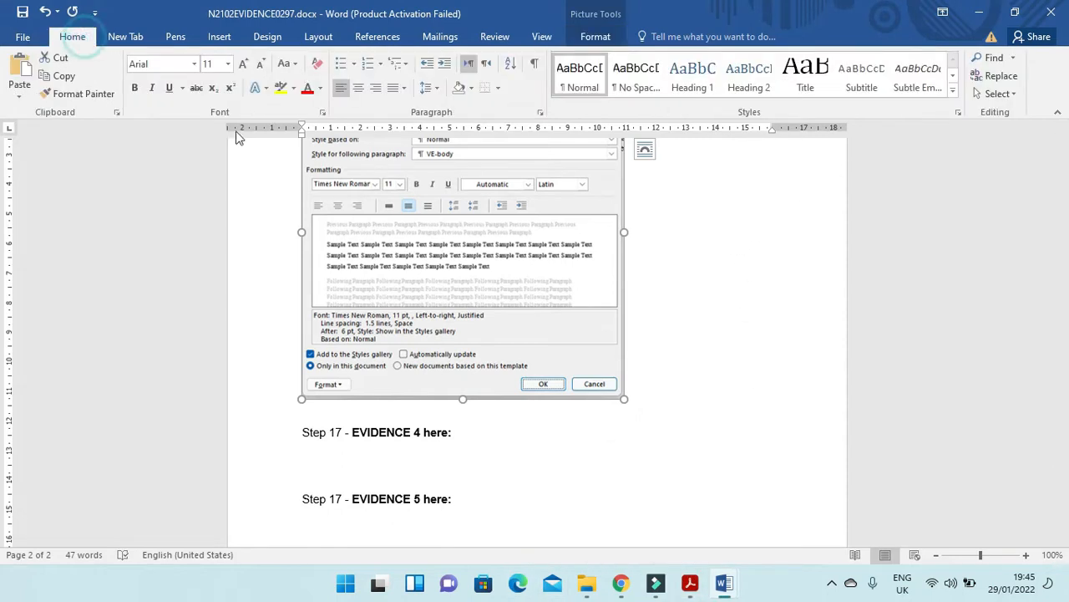
mouse_move(723, 582)
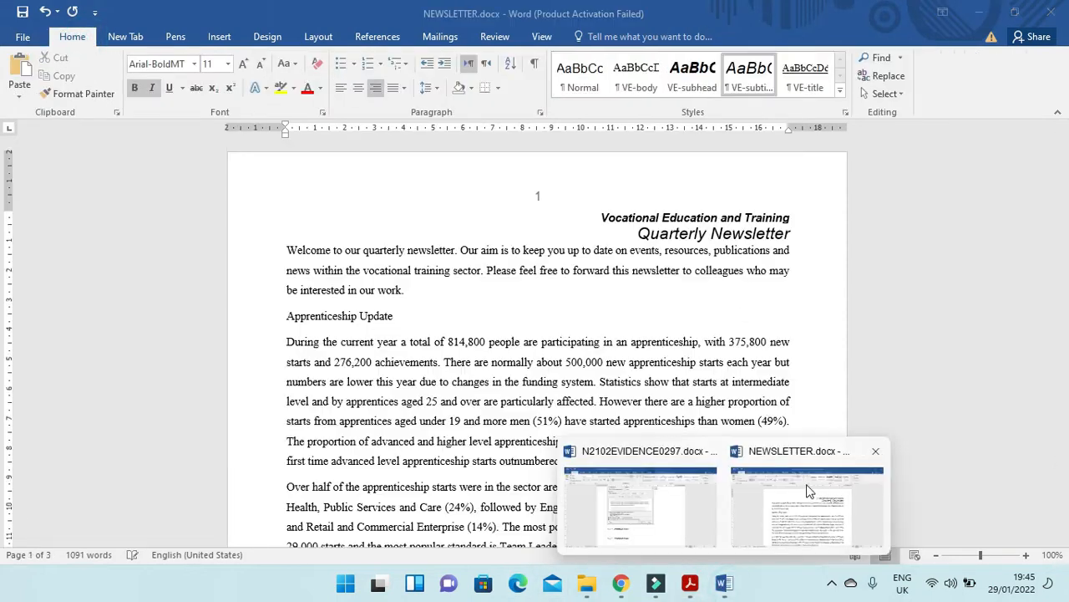
click(808, 492)
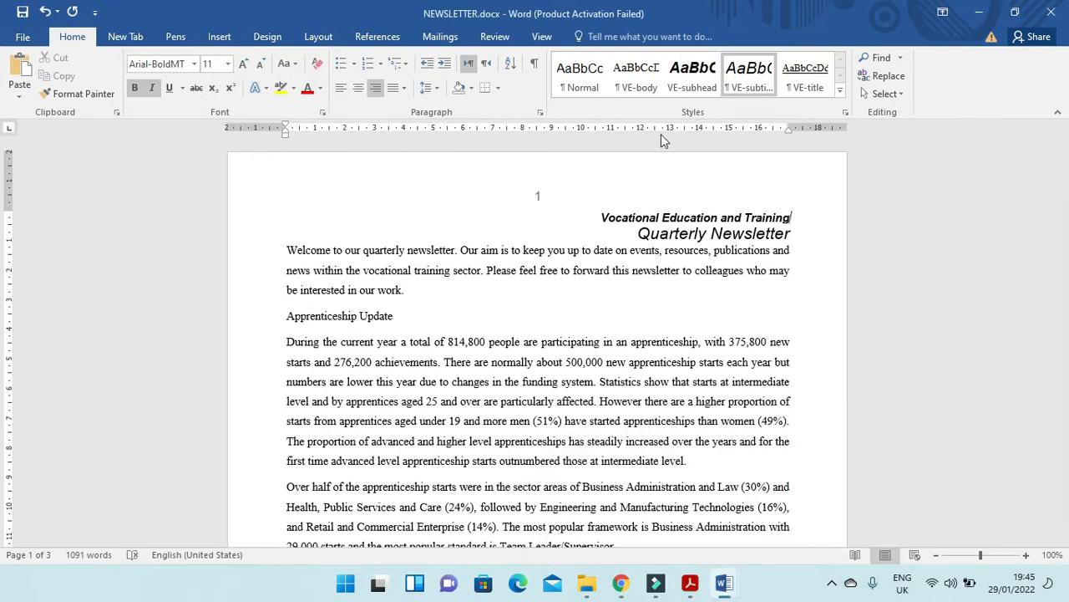
right_click(811, 86)
click(852, 107)
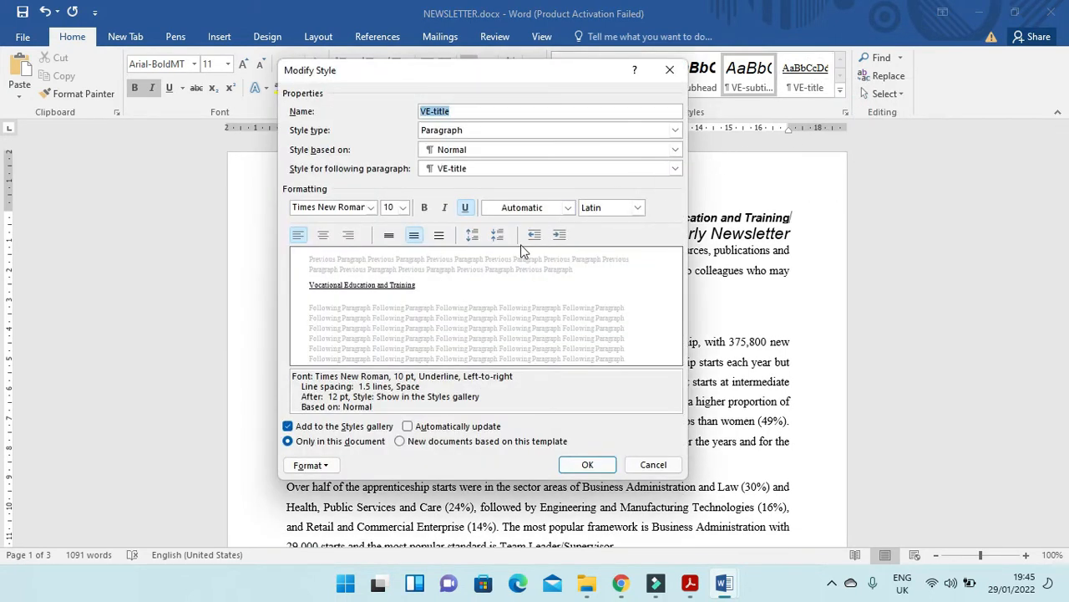
click(690, 582)
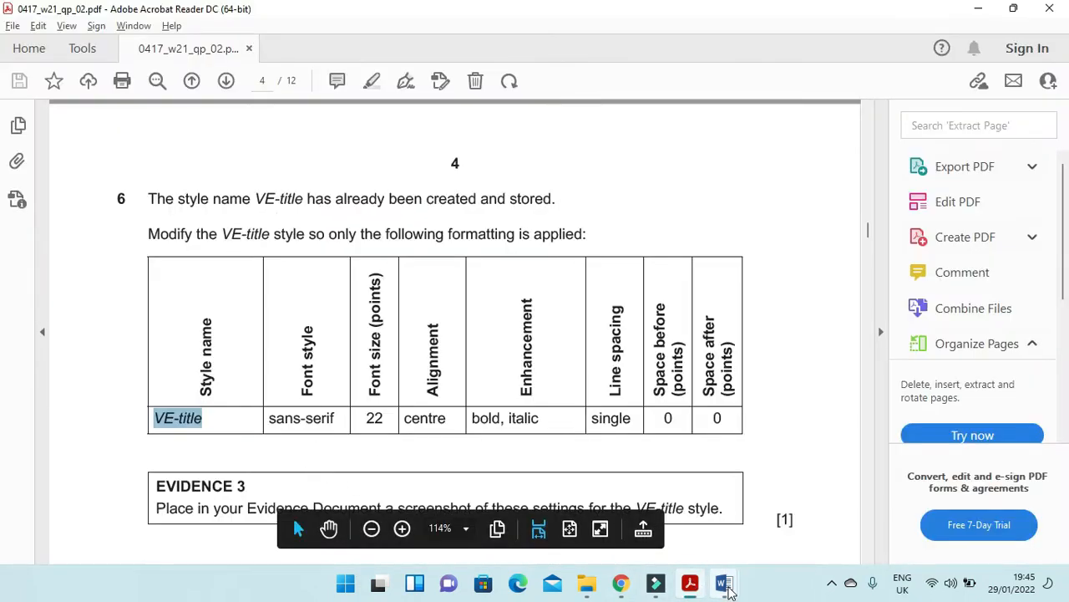
mouse_move(729, 589)
click(798, 500)
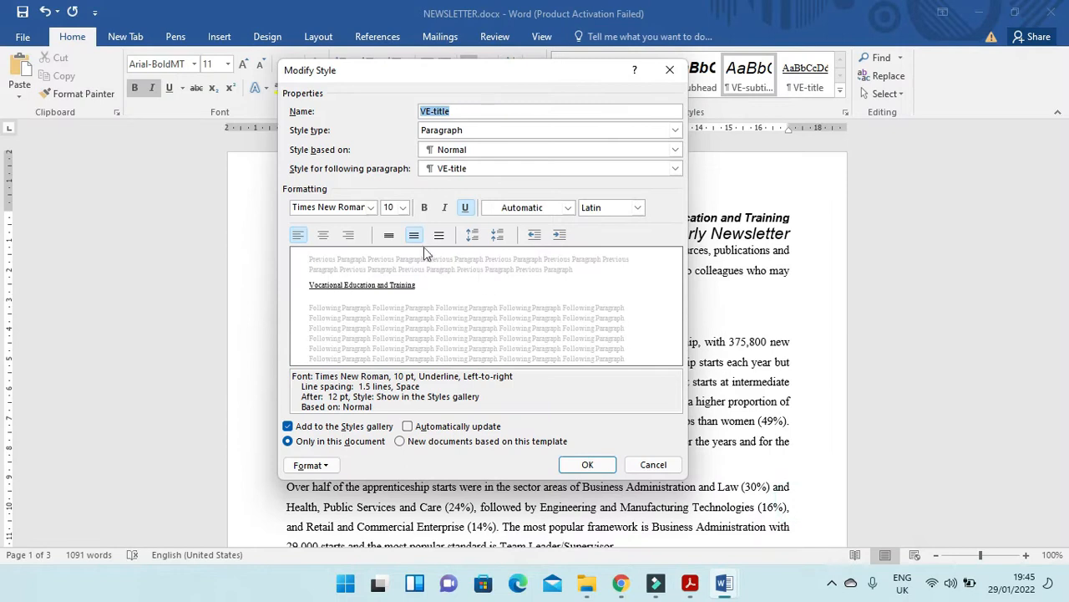
click(403, 208)
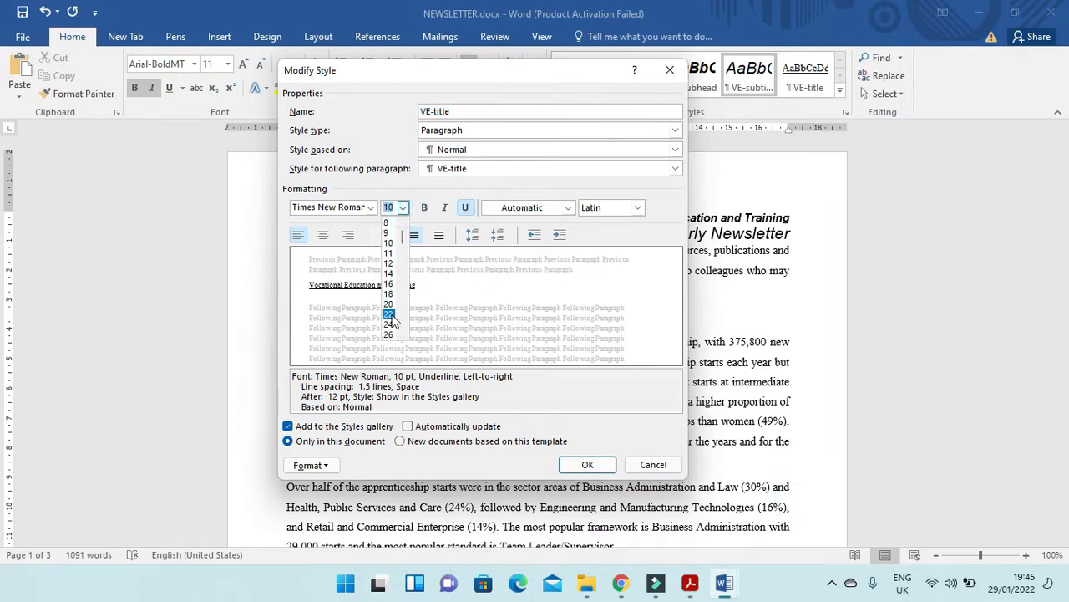
click(389, 314)
click(371, 207)
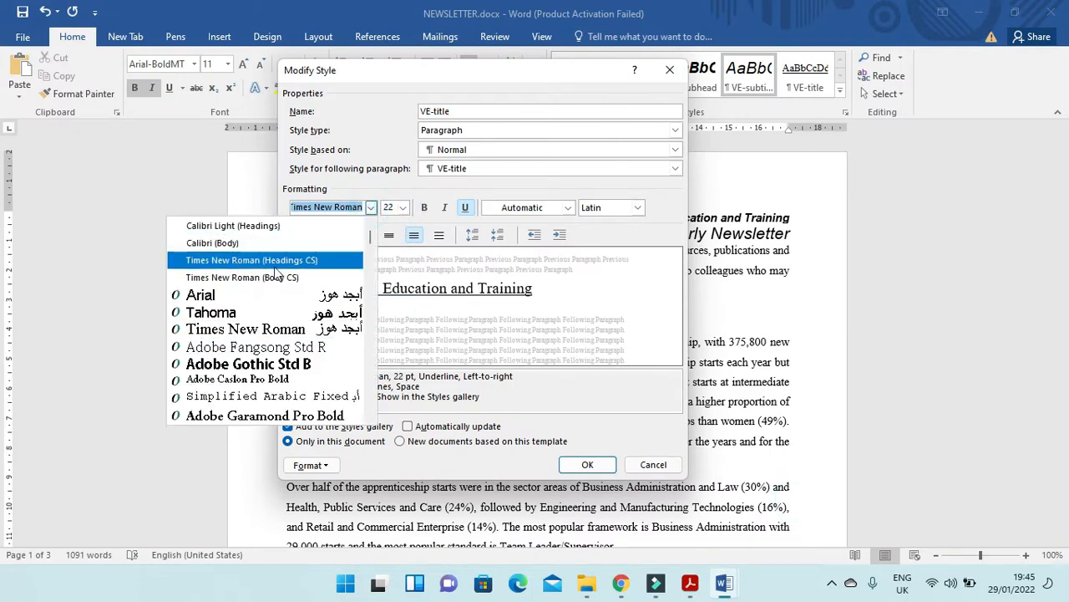
click(247, 294)
- Centre the VE-title style, make it bold and italic without underline, and check these settings against the question paper
click(691, 583)
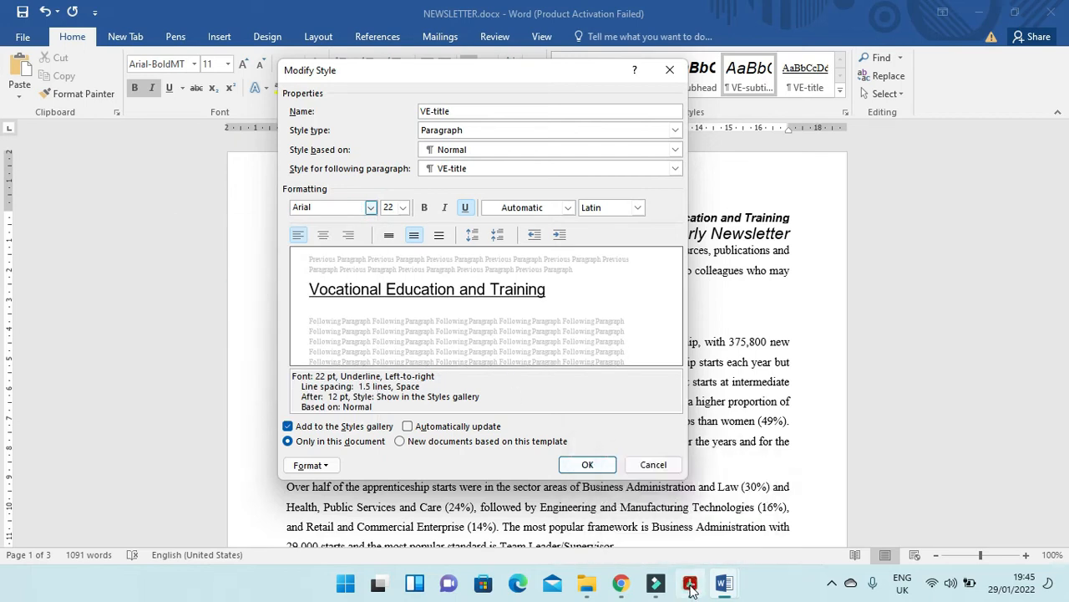
click(690, 585)
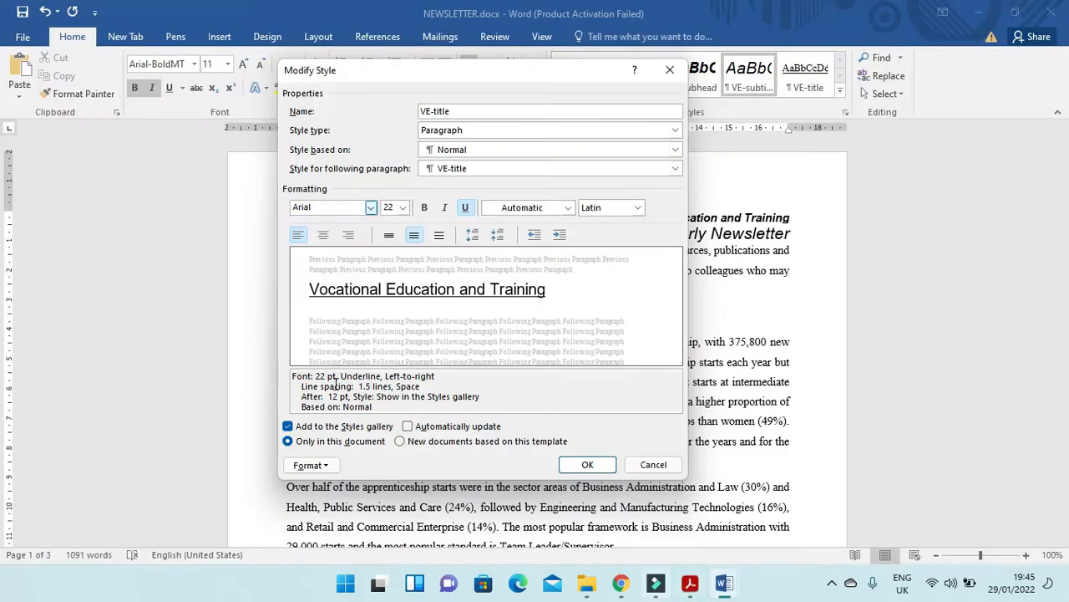
click(323, 235)
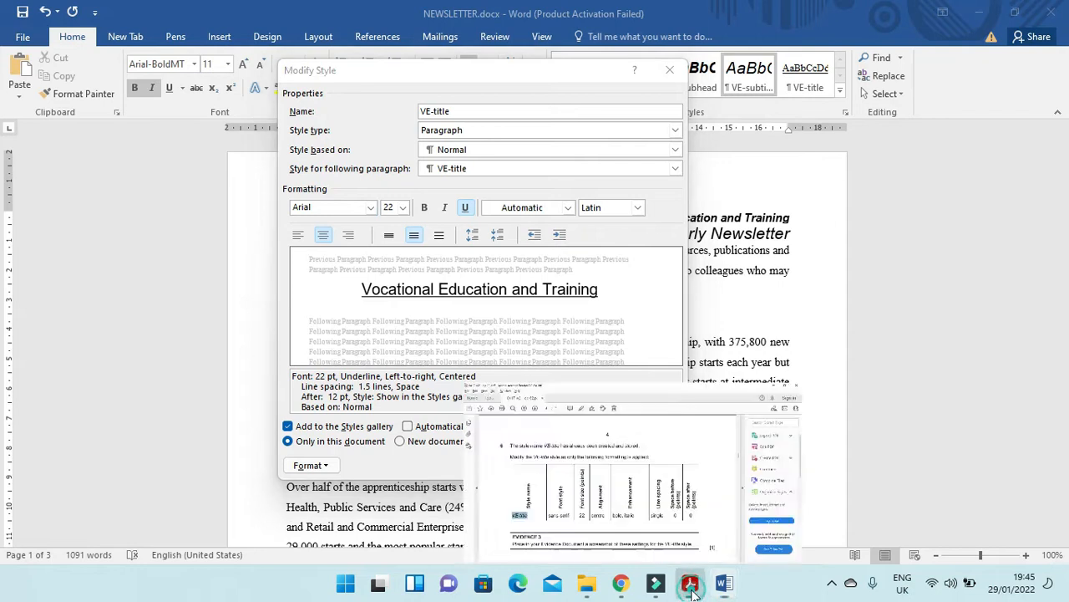
click(690, 585)
click(690, 585)
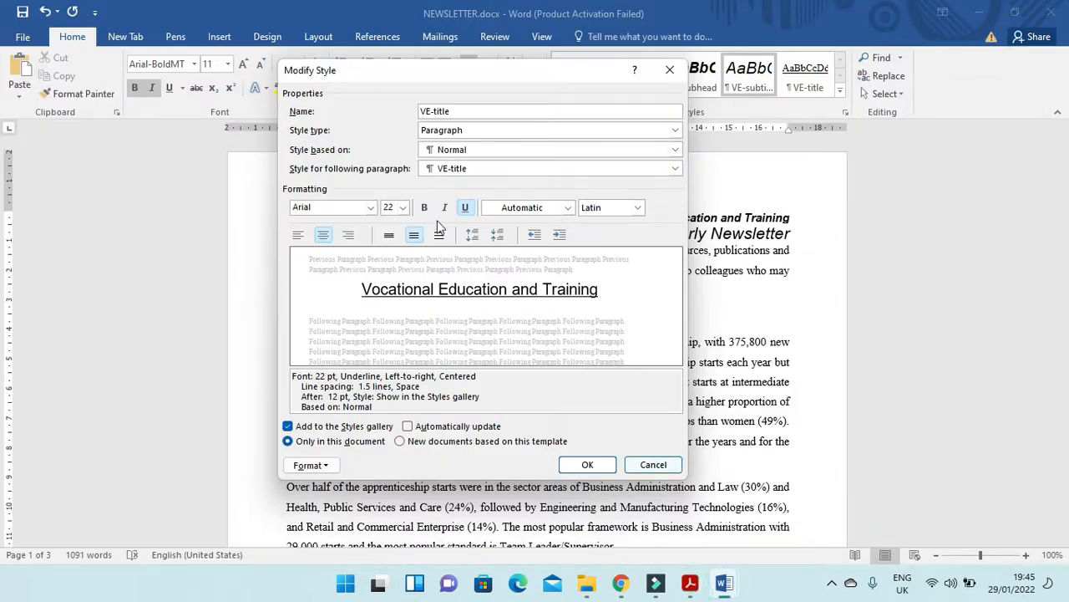
click(425, 208)
click(444, 207)
click(466, 207)
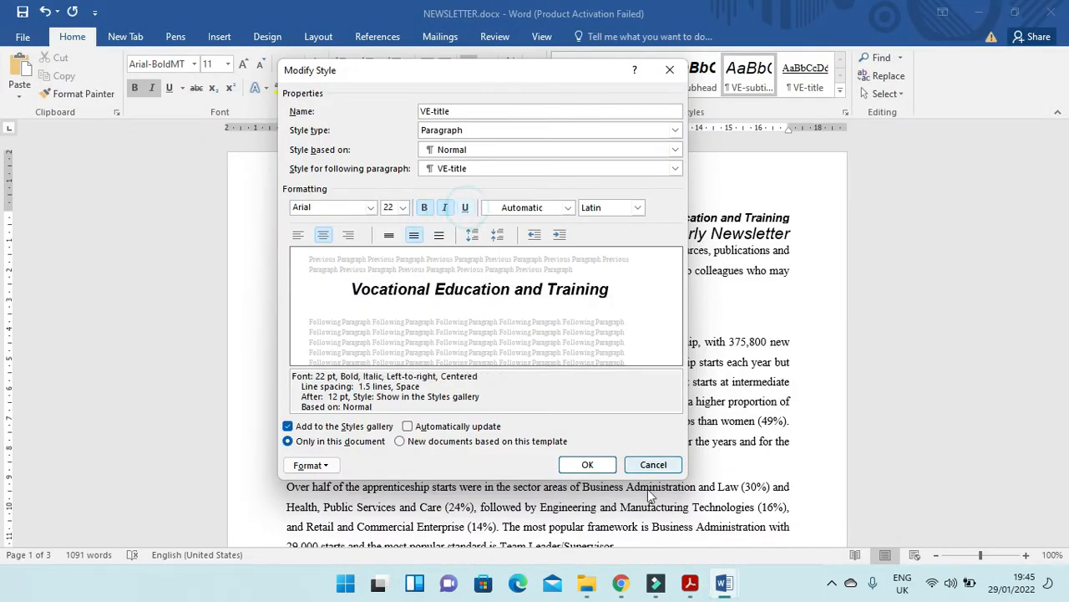
click(690, 585)
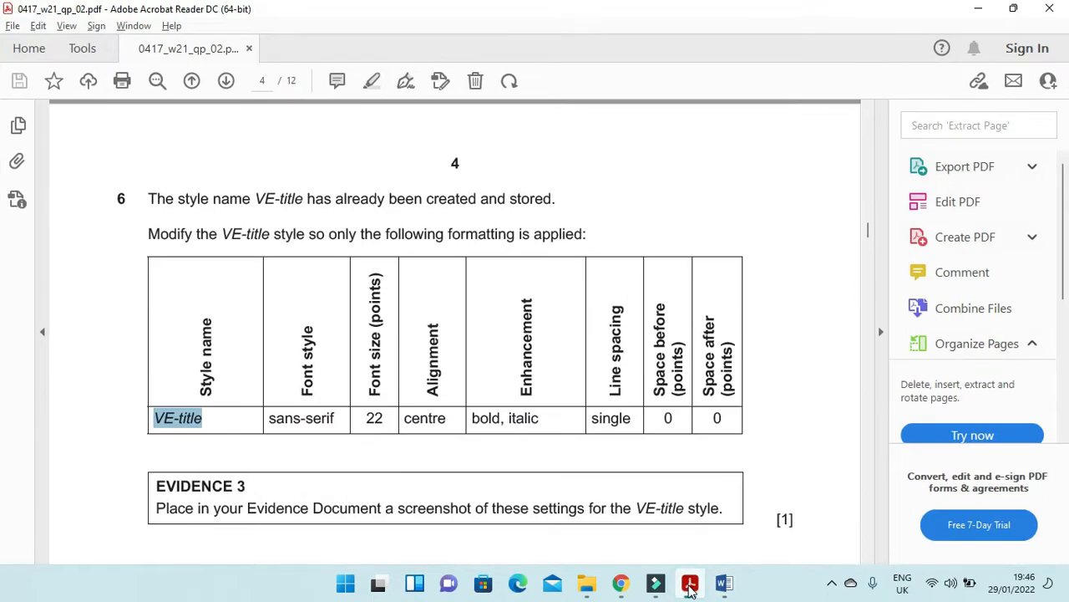
click(690, 585)
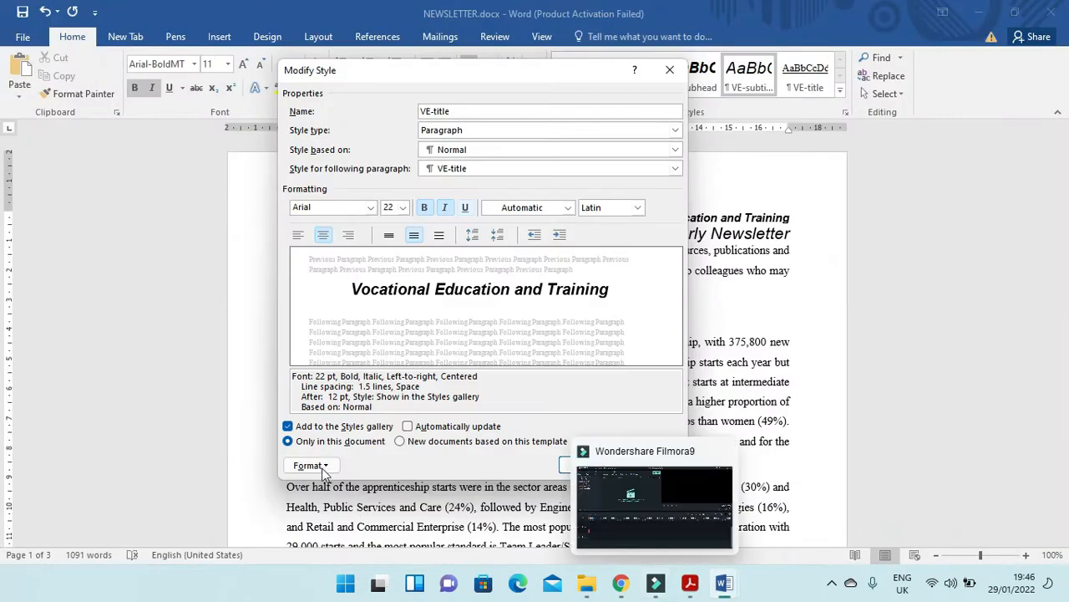
- Set the VE-title style to single line spacing with 0 pt after the paragraph, and save the modified style
click(322, 468)
click(284, 319)
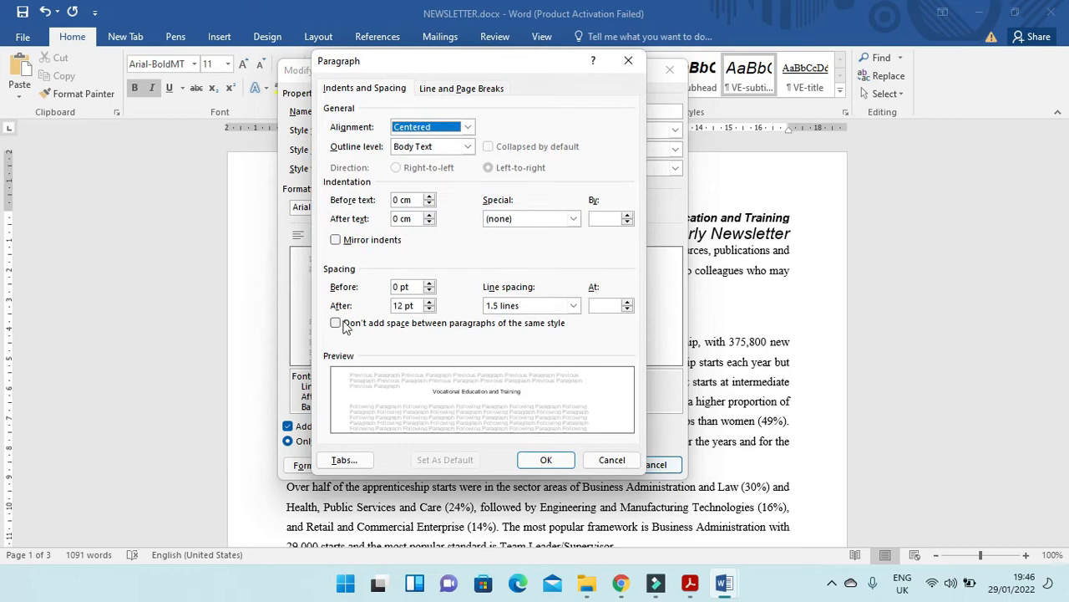
click(573, 306)
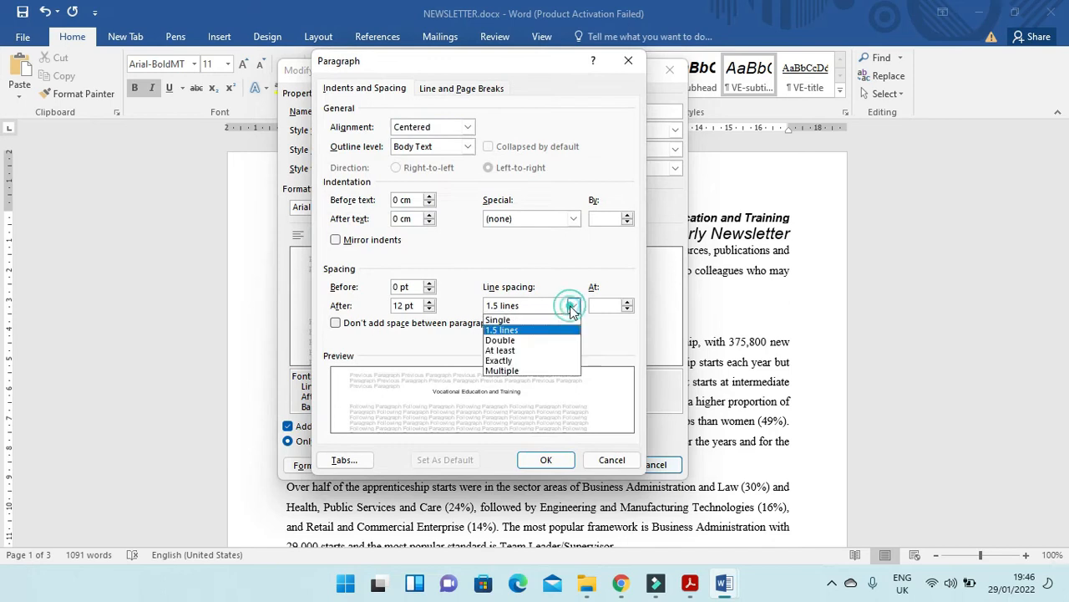
click(512, 320)
click(430, 309)
click(430, 309)
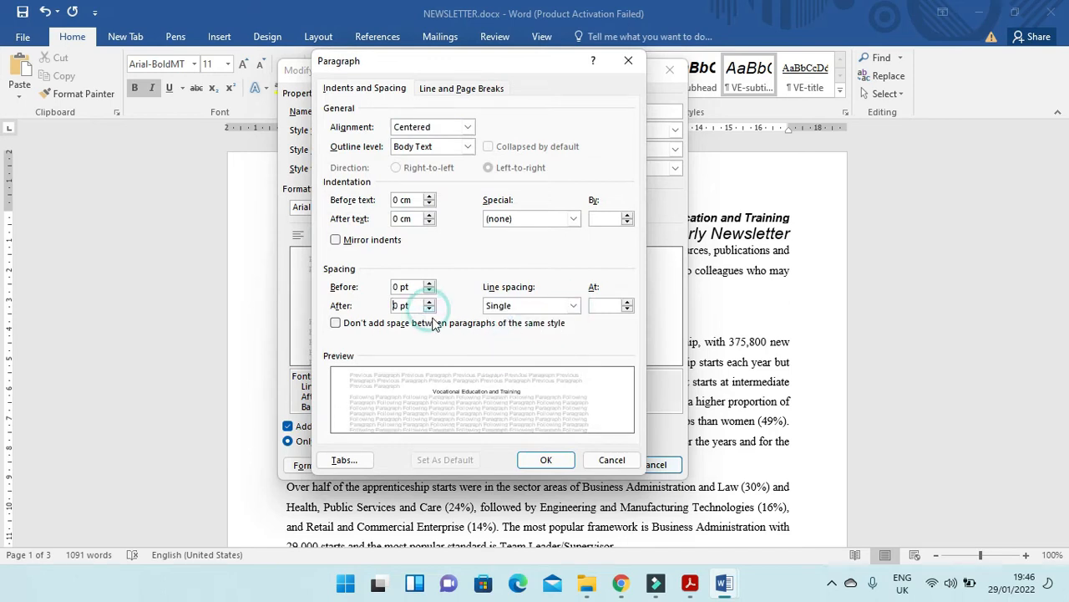
click(548, 460)
click(585, 464)
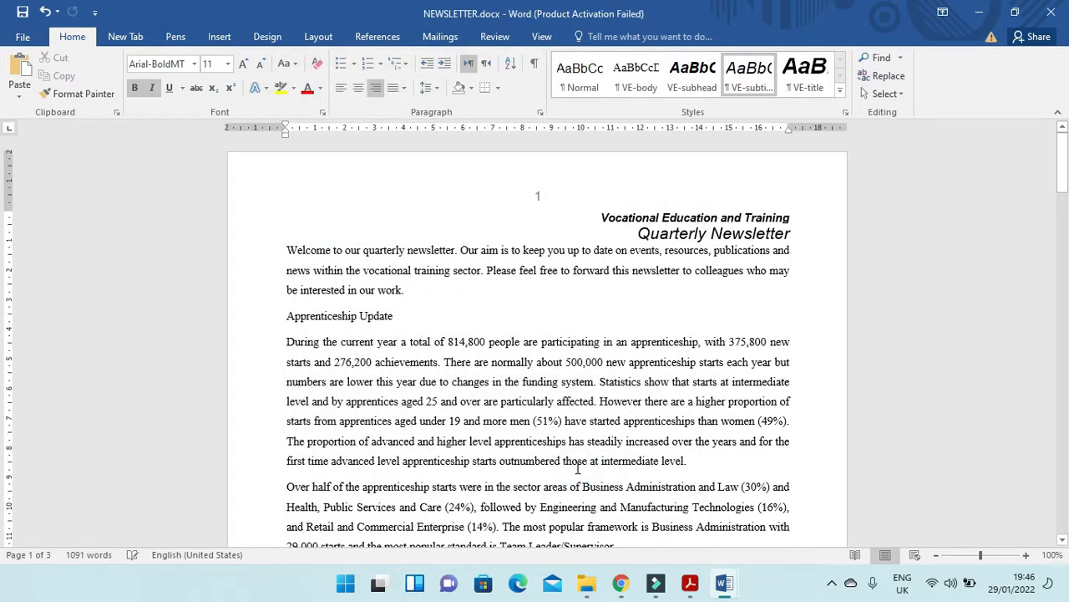
- Read the Evidence 3 instruction for the VE-title style in the question paper and return to the newsletter
key(alt+Tab)
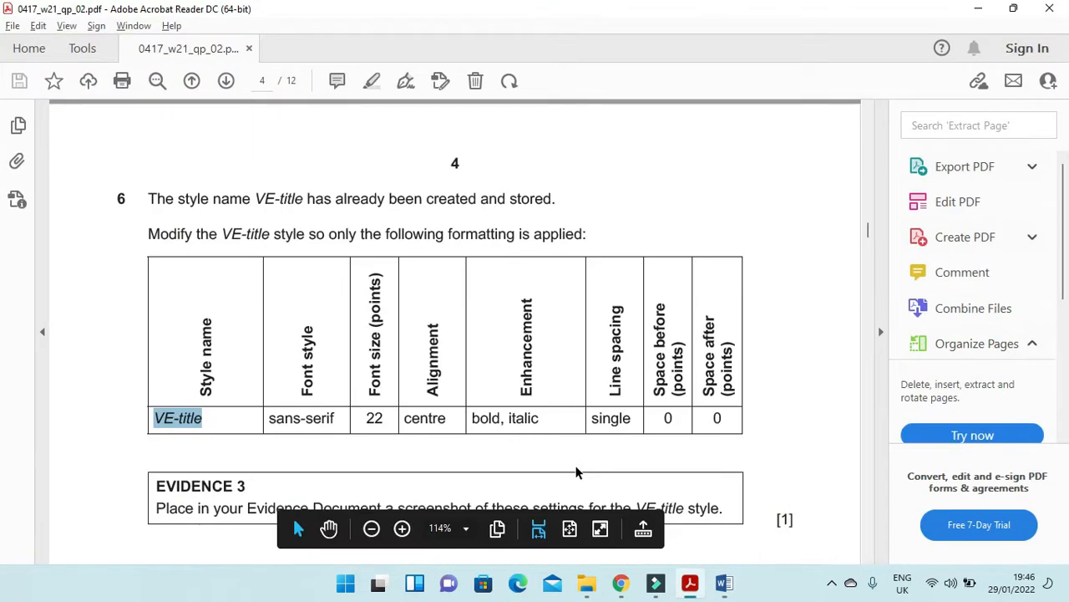
scroll(511, 428, down, 4)
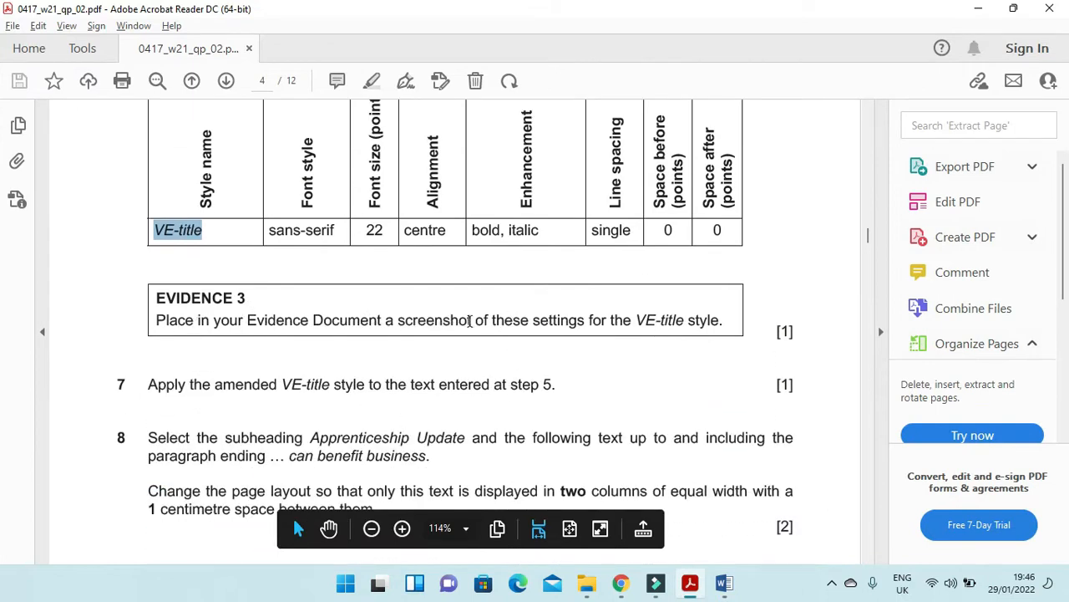
mouse_move(731, 589)
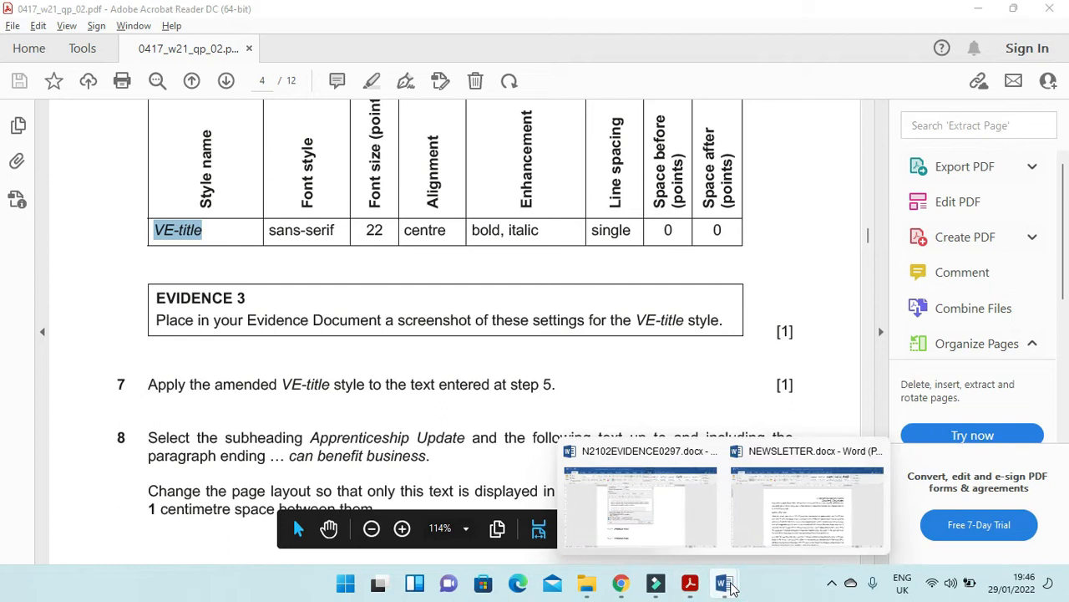
scroll(640, 415, up, 3)
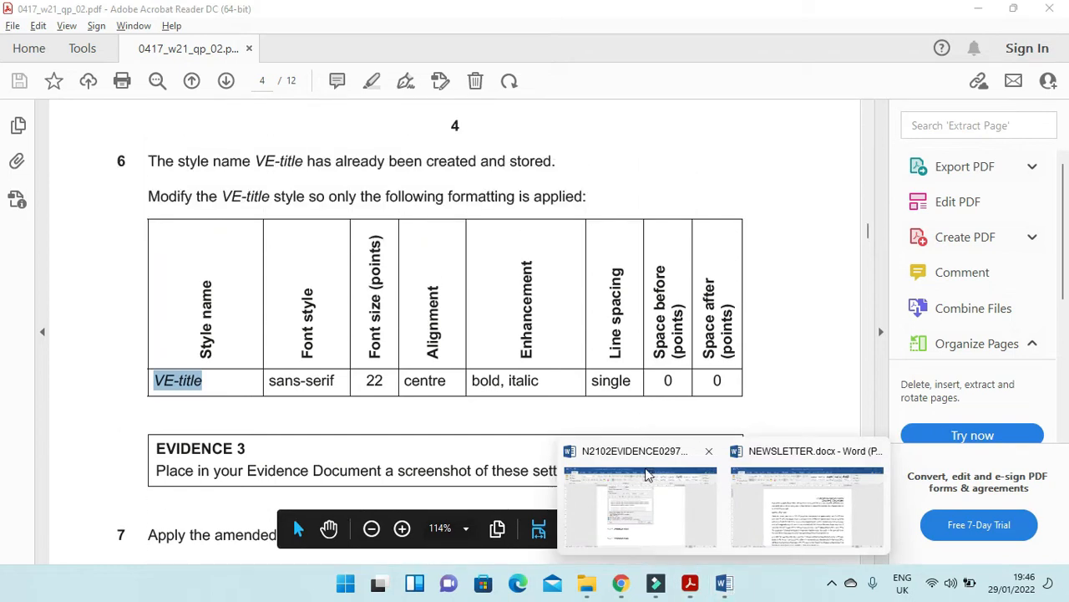
click(767, 553)
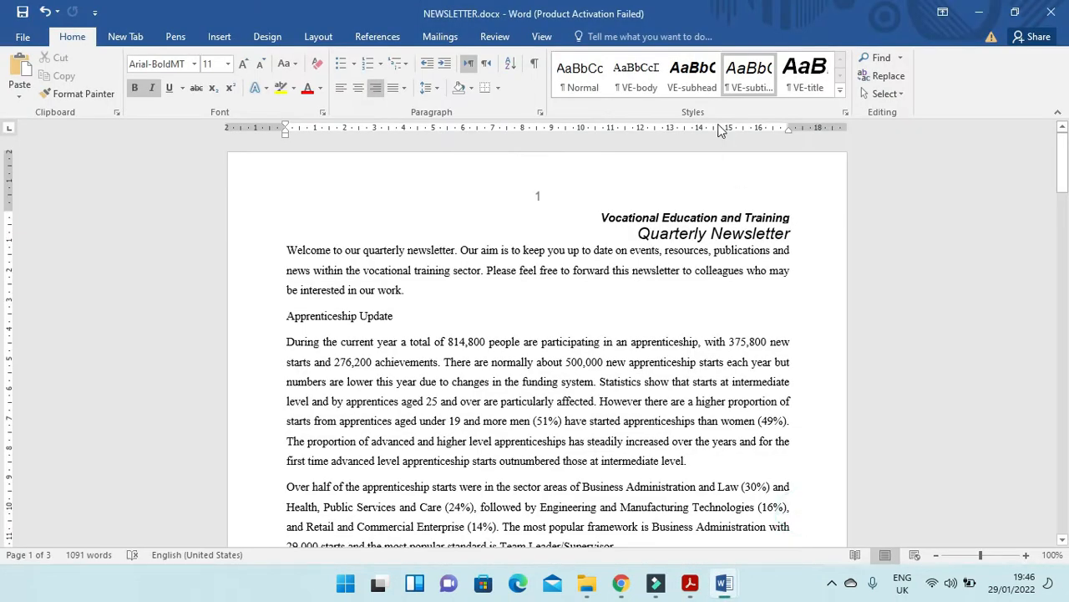
right_click(765, 102)
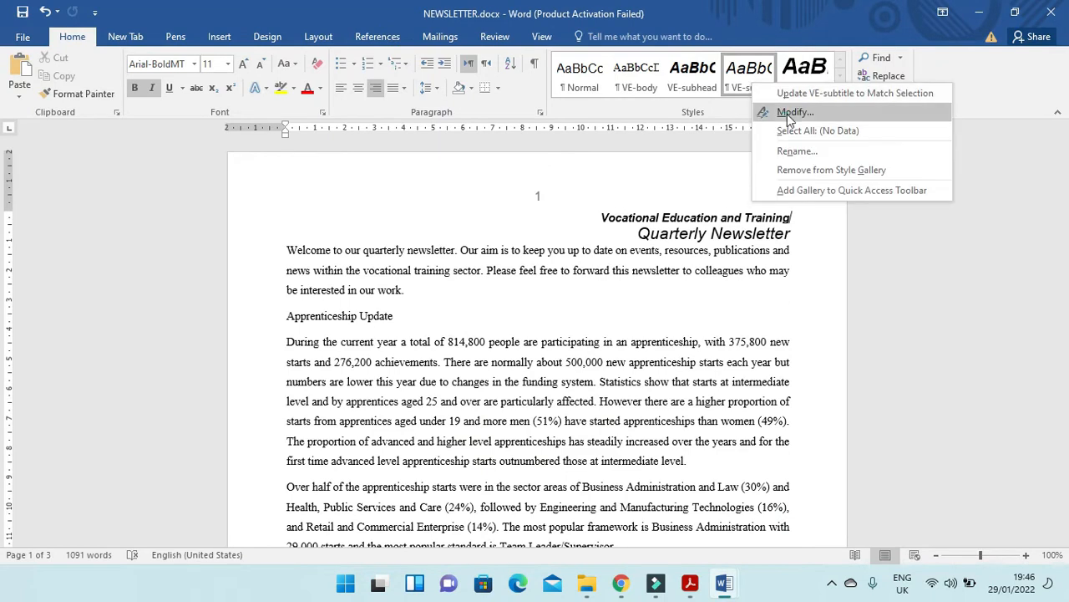
click(792, 112)
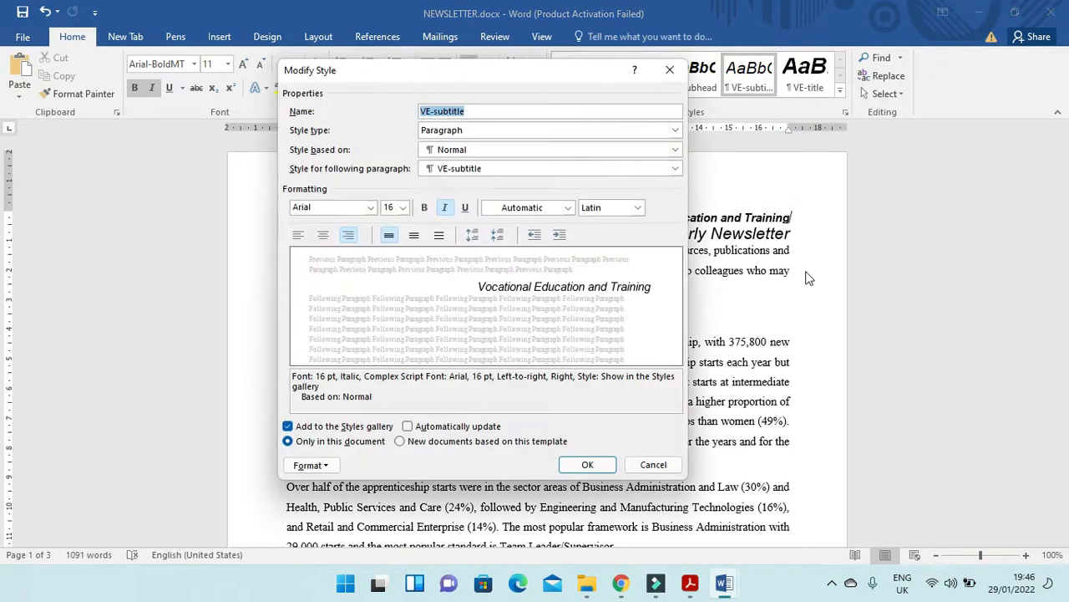
click(670, 69)
- Display the VE-title style's modification settings, capture a screenshot of them, and accept the style settings
right_click(804, 74)
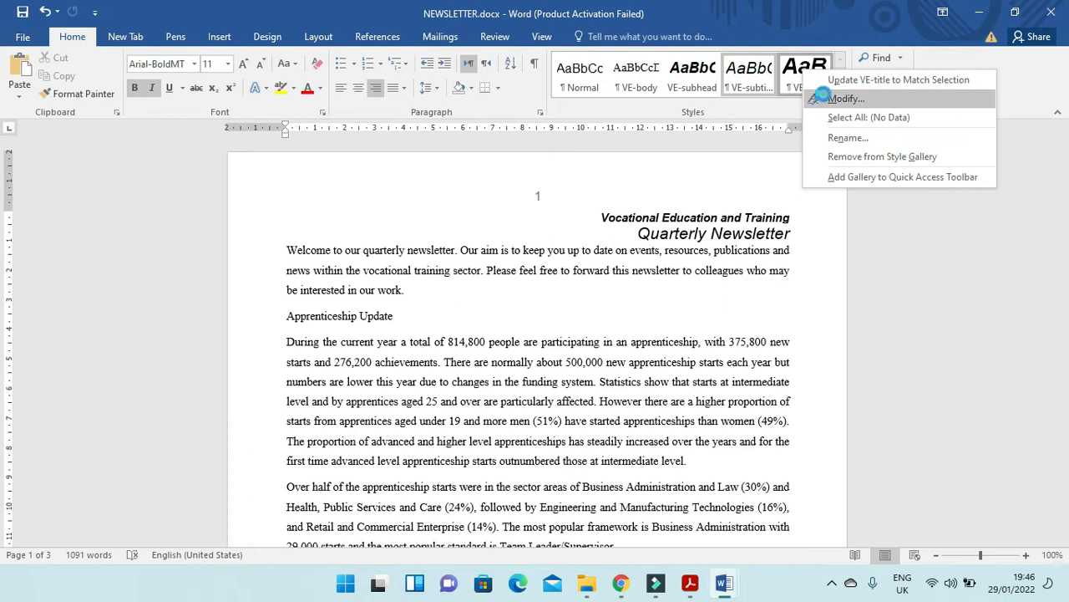
click(817, 98)
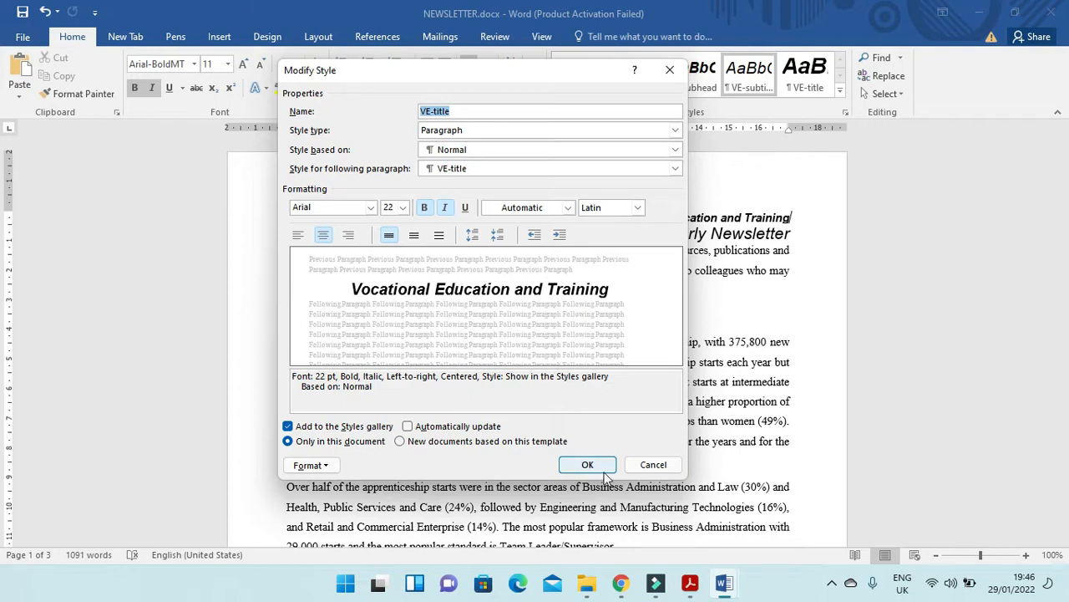
click(595, 466)
- Switch to the evidence document and paste the VE-title settings screenshot below the "Step 6 - EVIDENCE 3 here:" line
click(723, 585)
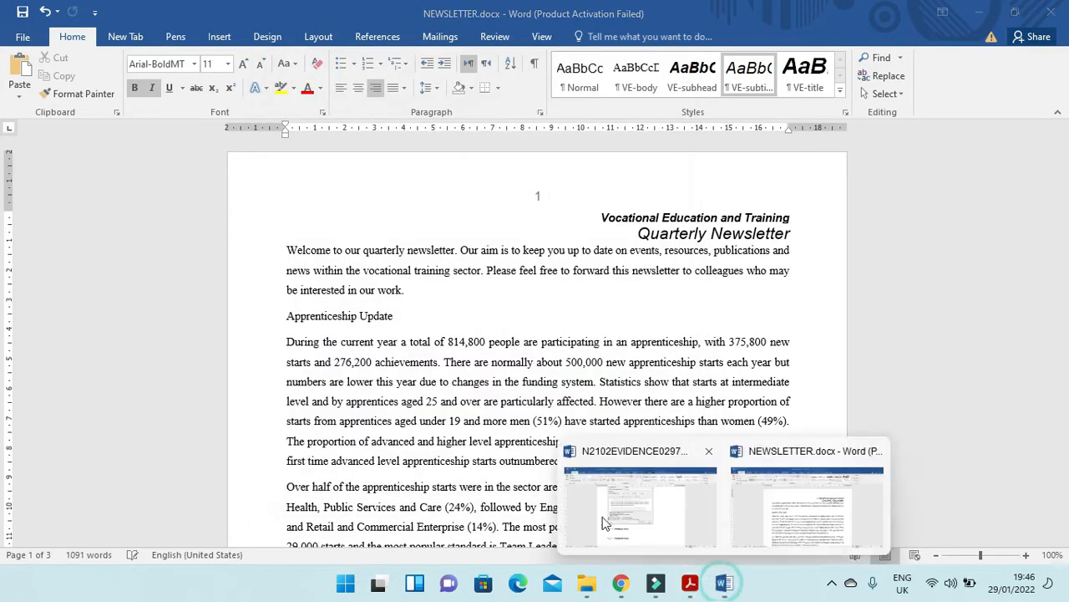
click(632, 510)
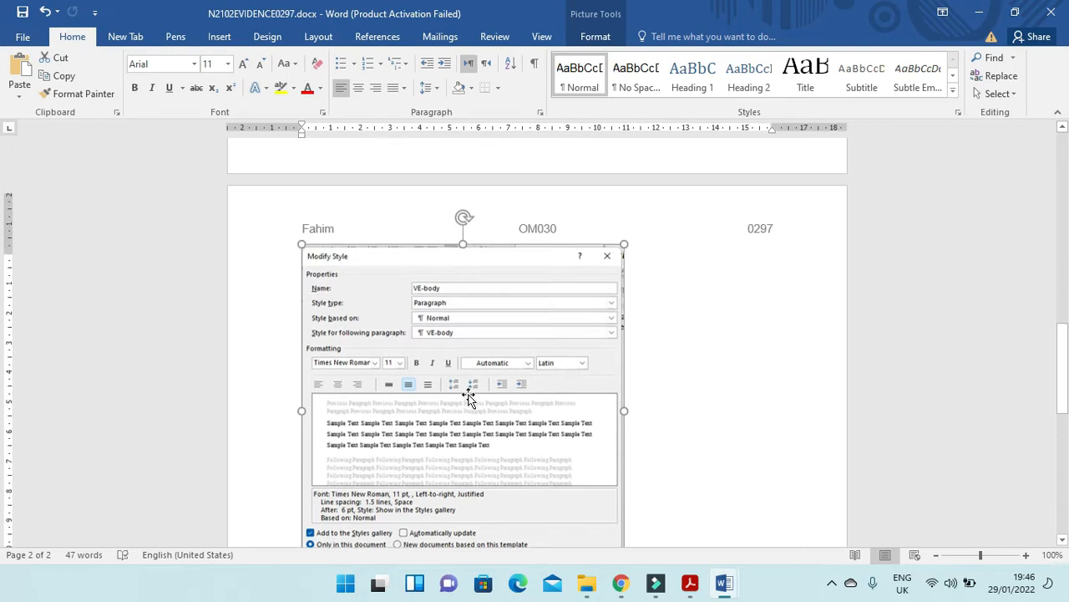
scroll(468, 398, up, 15)
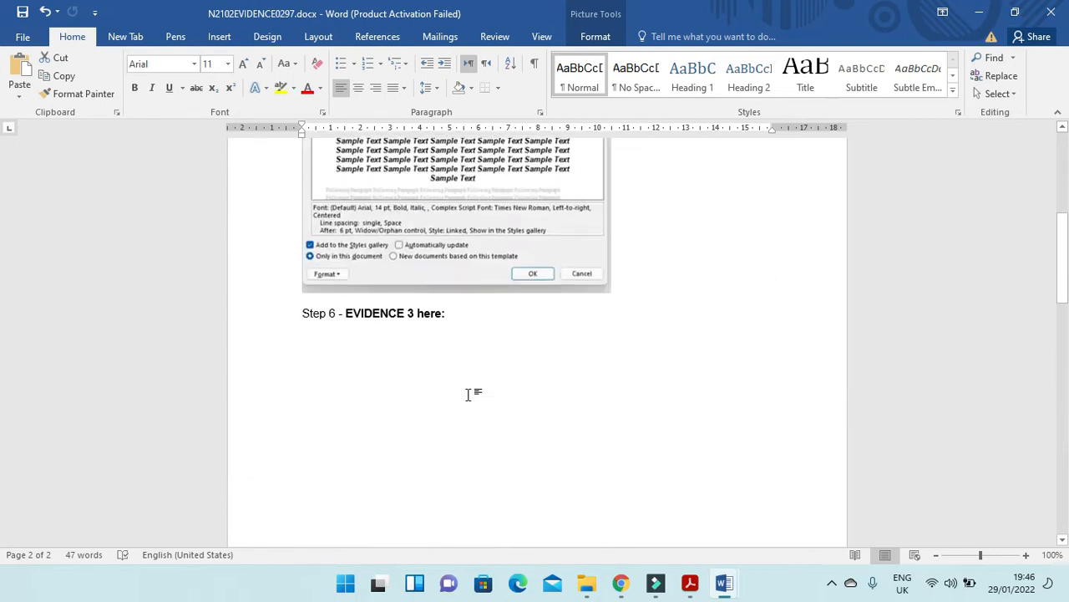
scroll(468, 398, up, 3)
scroll(467, 398, down, 10)
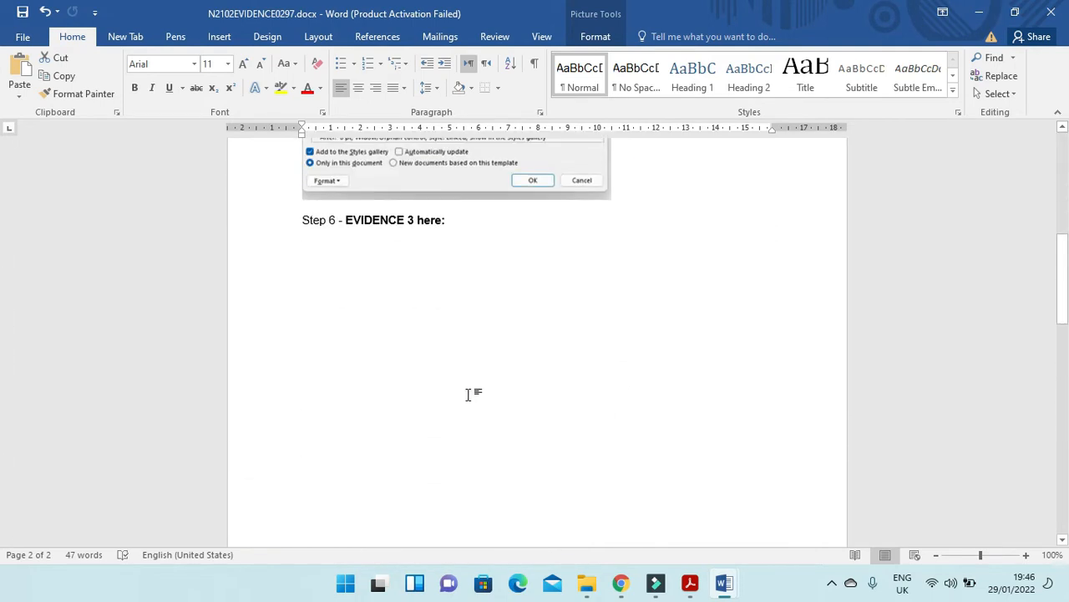
click(404, 260)
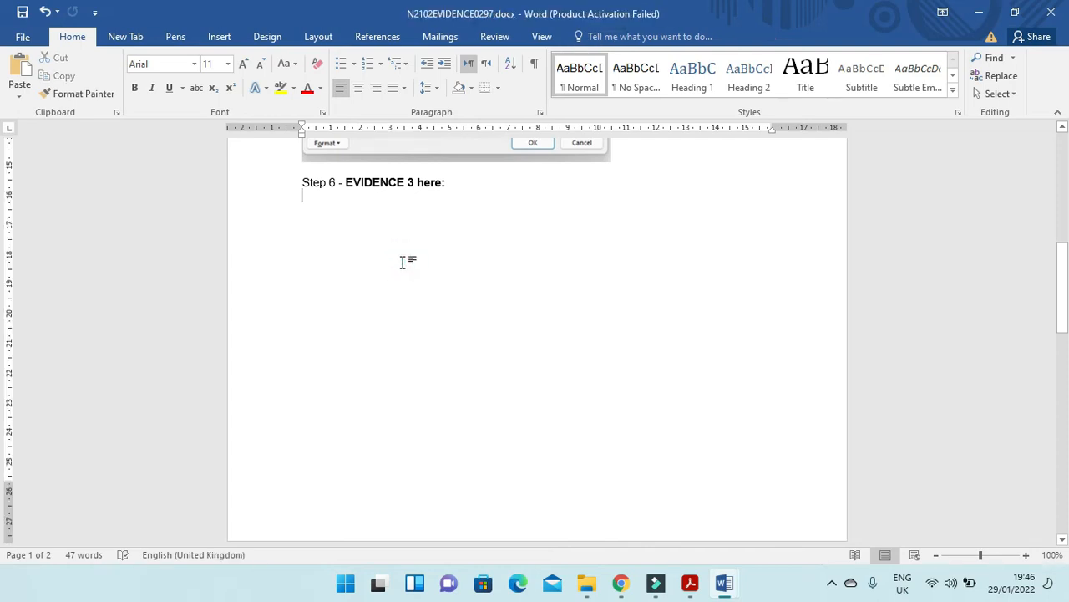
key(ctrl+v)
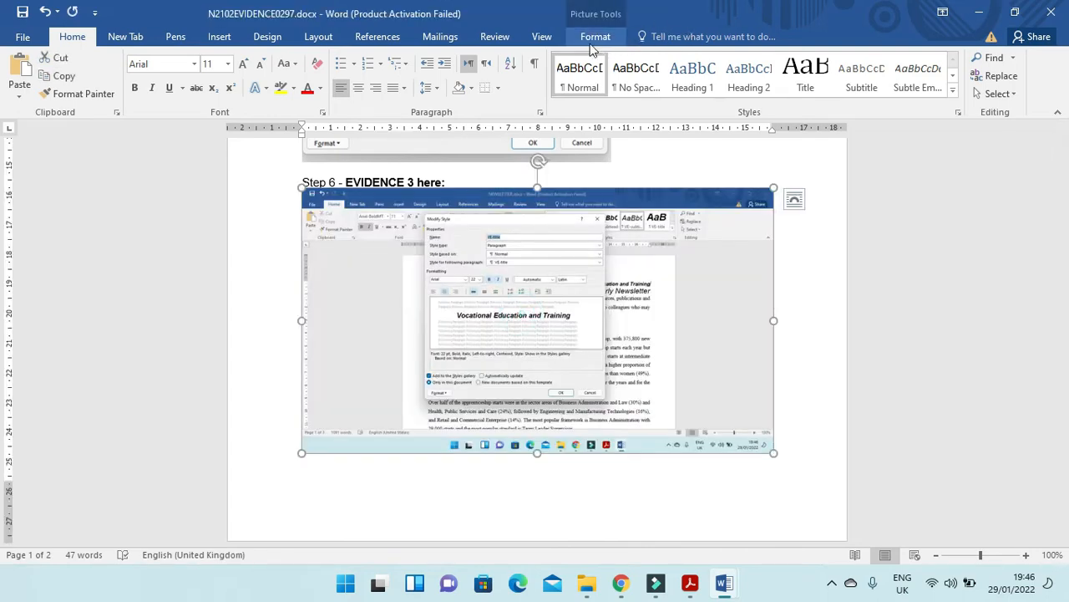
- Crop the Evidence 3 screenshot down to the Modify Style dialog and enlarge the cropped picture
click(596, 36)
click(922, 73)
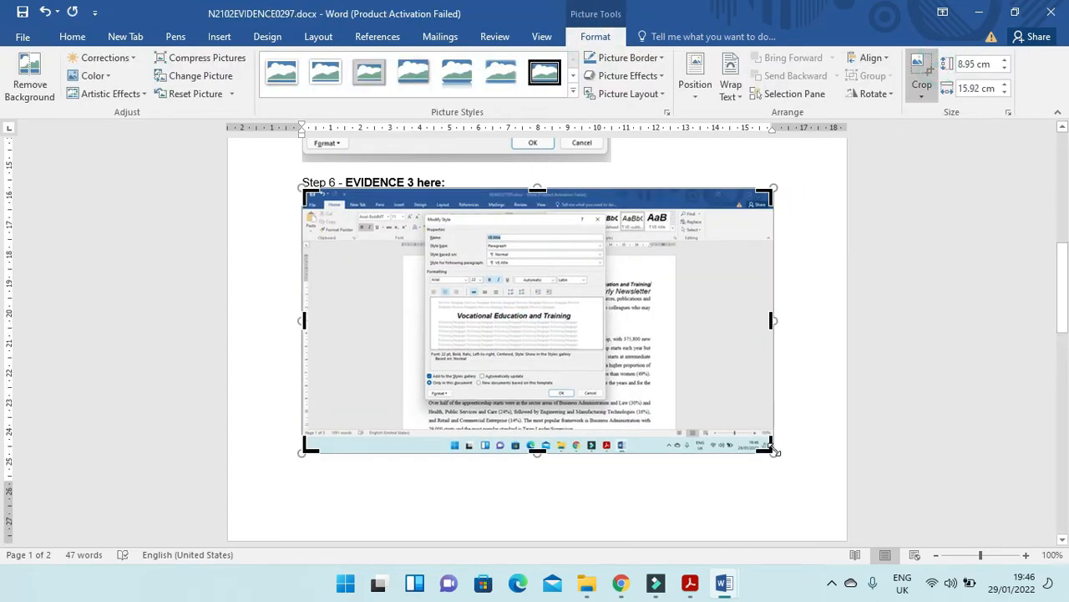
drag(763, 445, 607, 405)
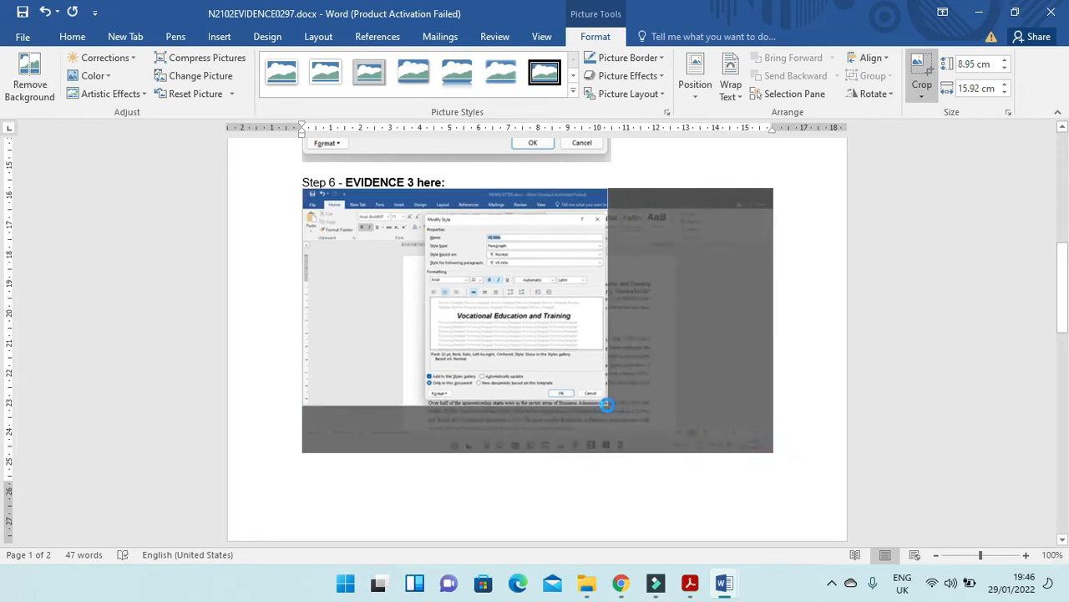
drag(322, 201, 431, 216)
click(740, 284)
click(476, 352)
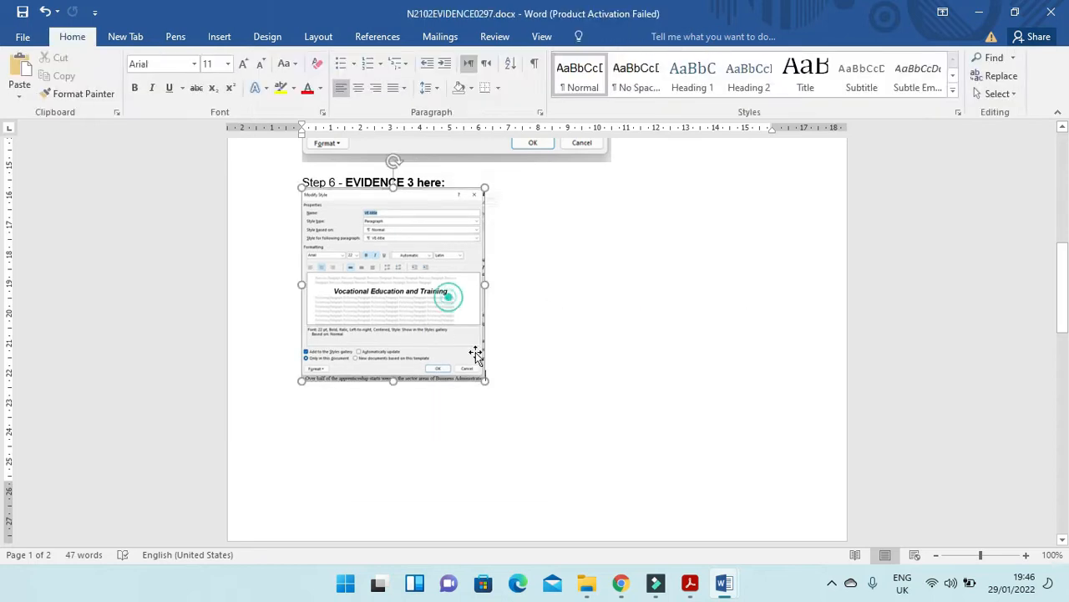
drag(485, 381, 564, 453)
- Check step 7 in the question paper and apply the VE-title style to the newsletter's "Vocational Education and Training" title
click(690, 582)
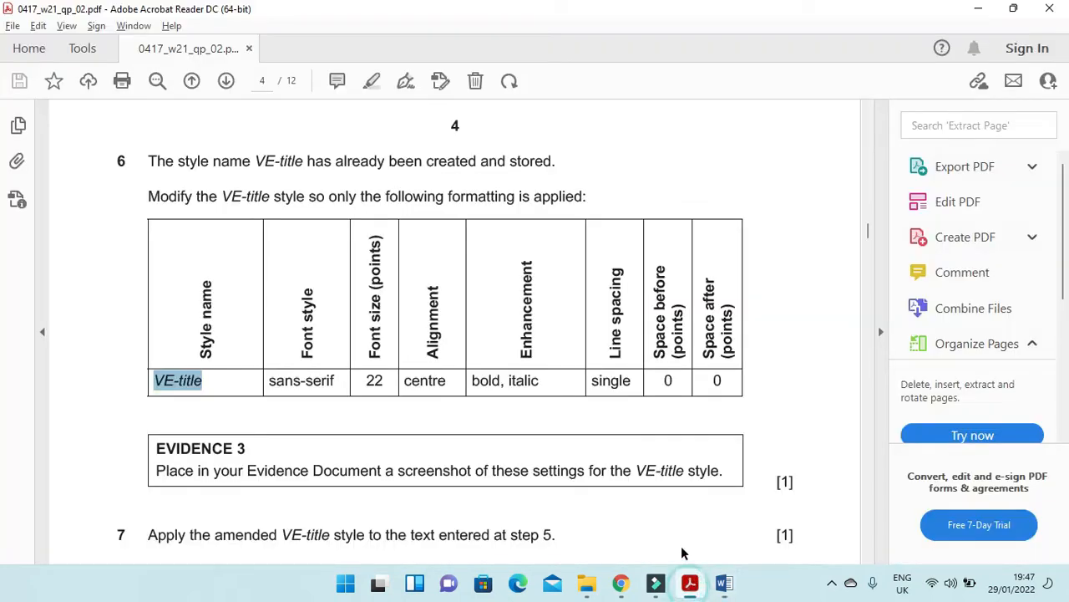
scroll(422, 458, down, 5)
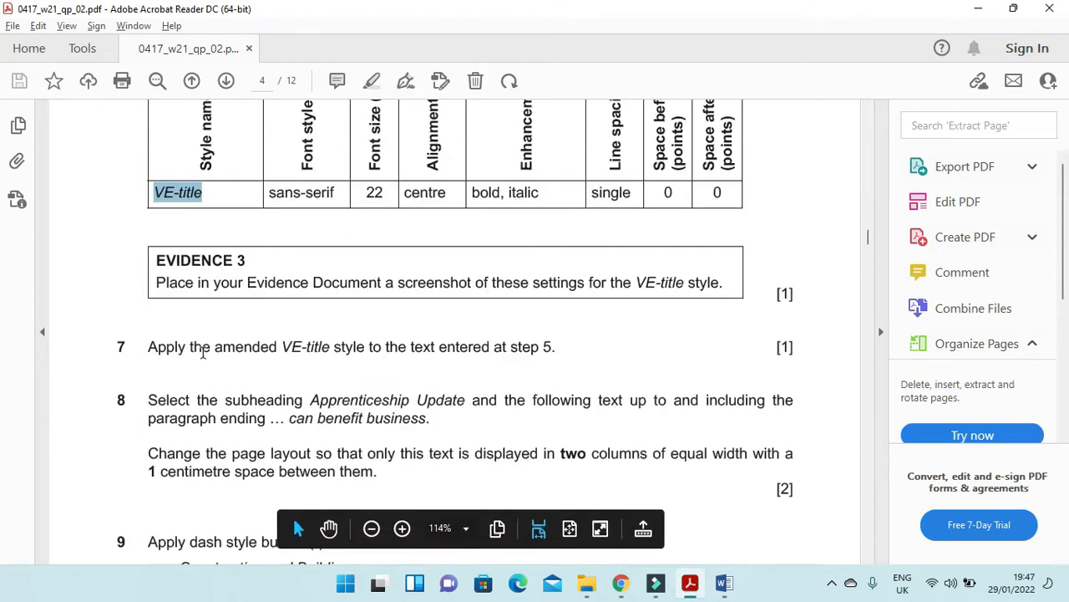
drag(148, 347, 556, 351)
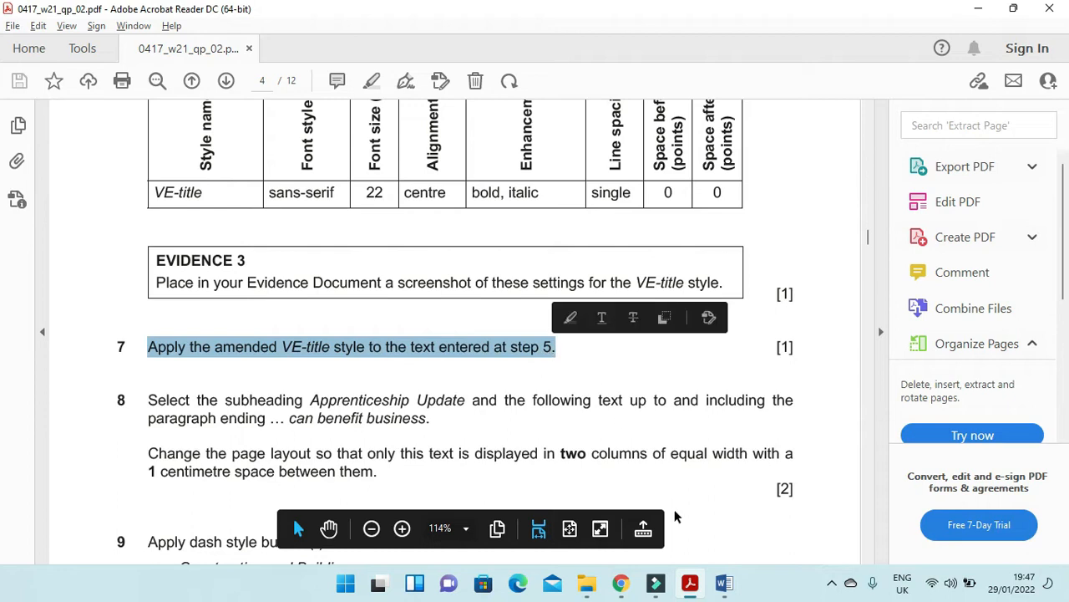
mouse_move(723, 592)
click(827, 511)
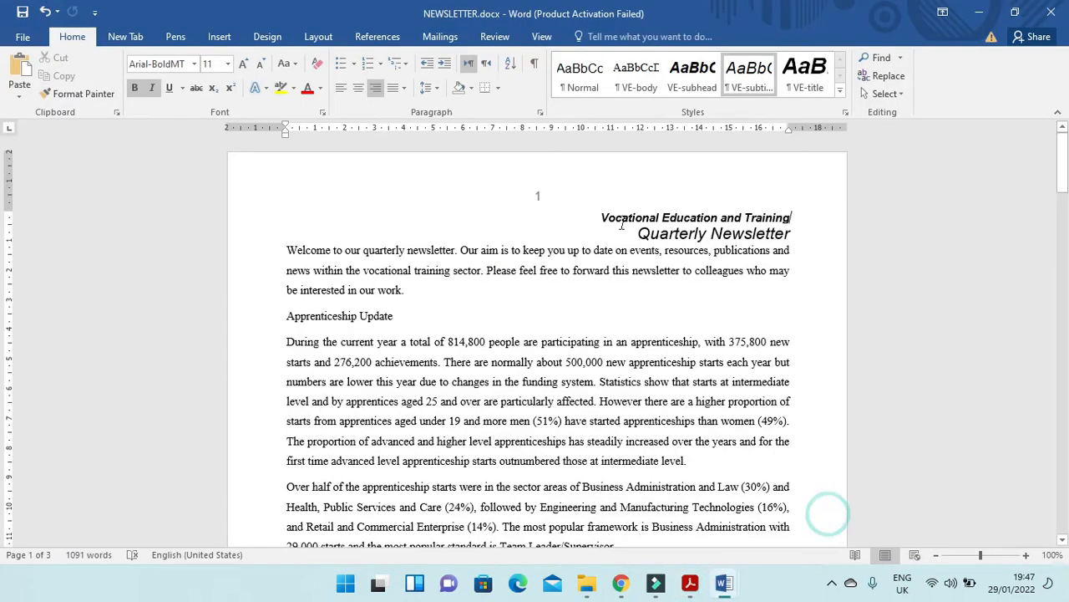
drag(799, 214, 623, 215)
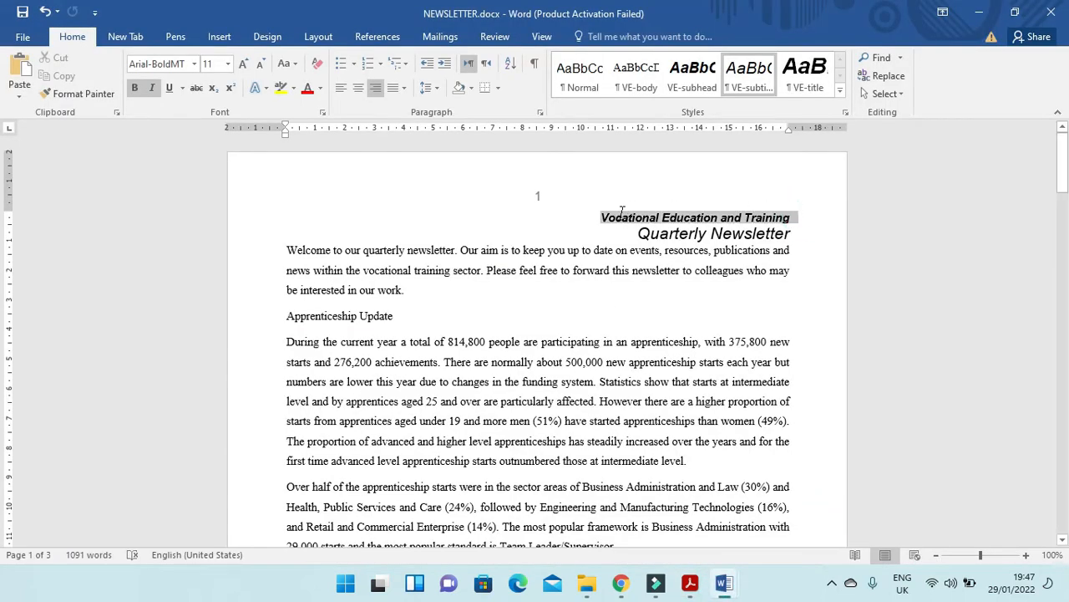
click(806, 75)
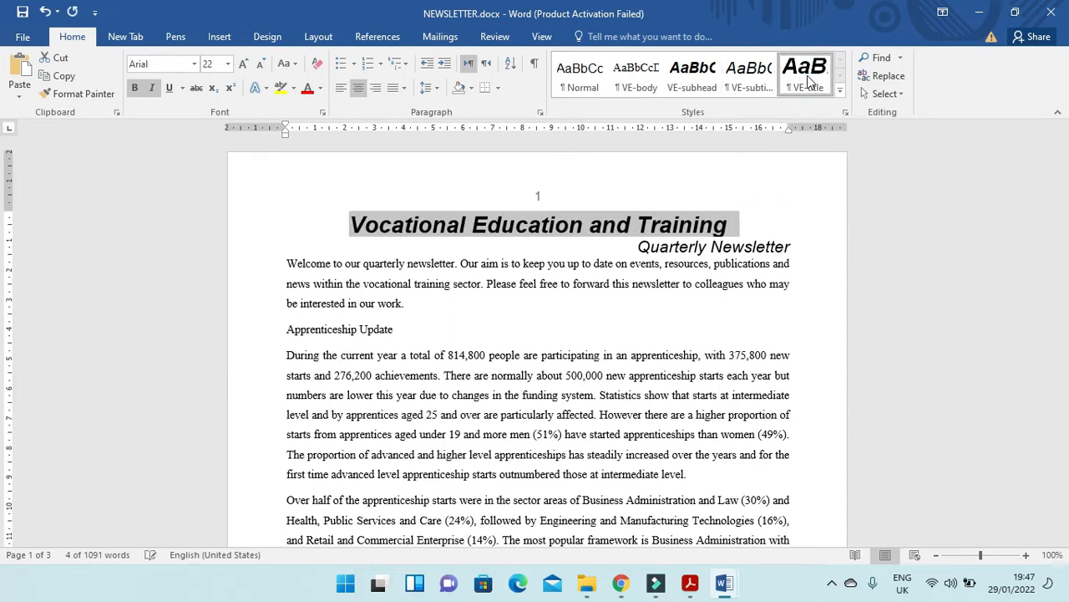
- Read step 8 in the question paper for the text range and column layout required in the newsletter
click(690, 584)
scroll(394, 445, down, 2)
drag(143, 324, 656, 331)
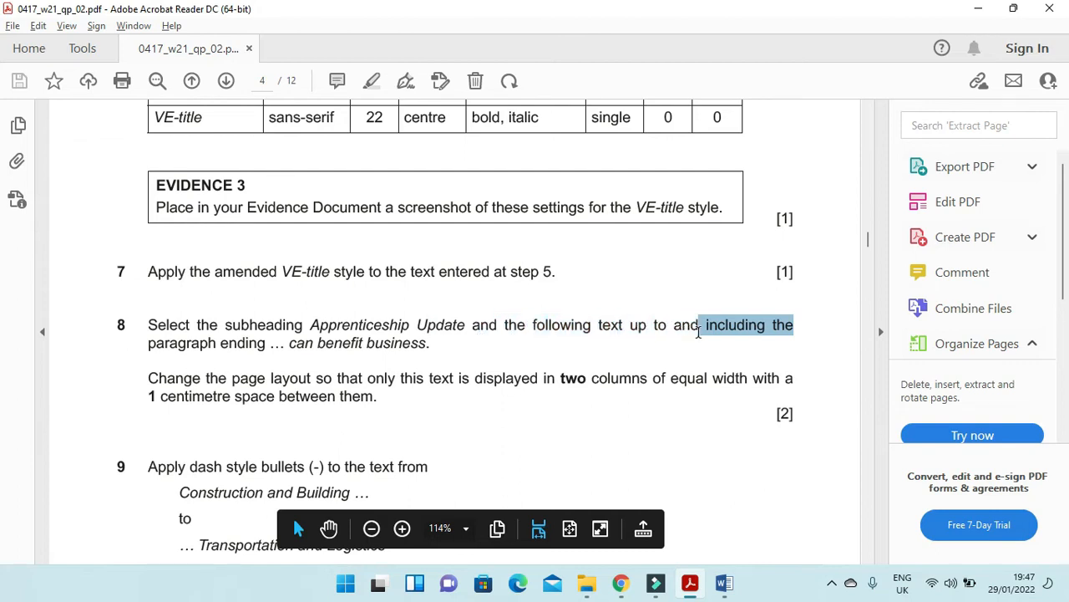
drag(746, 332, 772, 330)
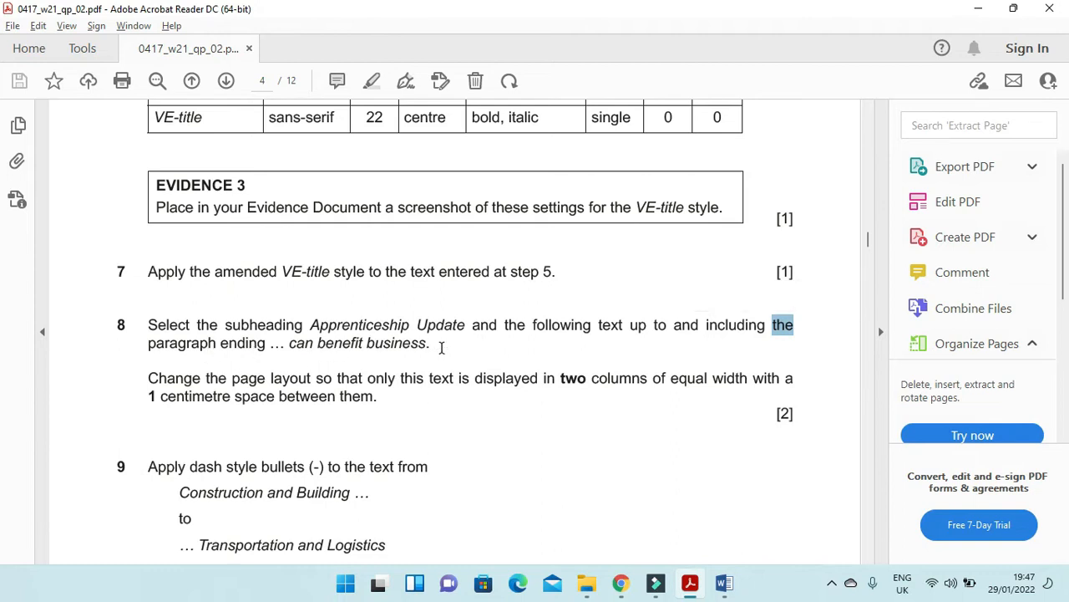
mouse_move(723, 582)
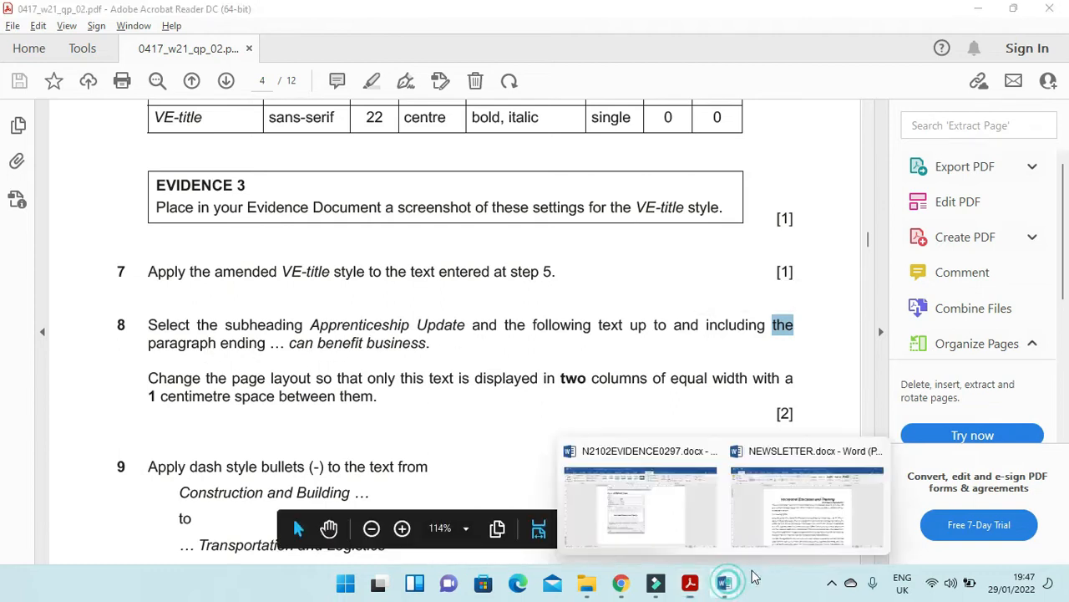
- Select the newsletter text from "Apprenticeship Update" through the paragraph ending "can benefit business." and choose two equal-width columns for it
click(778, 526)
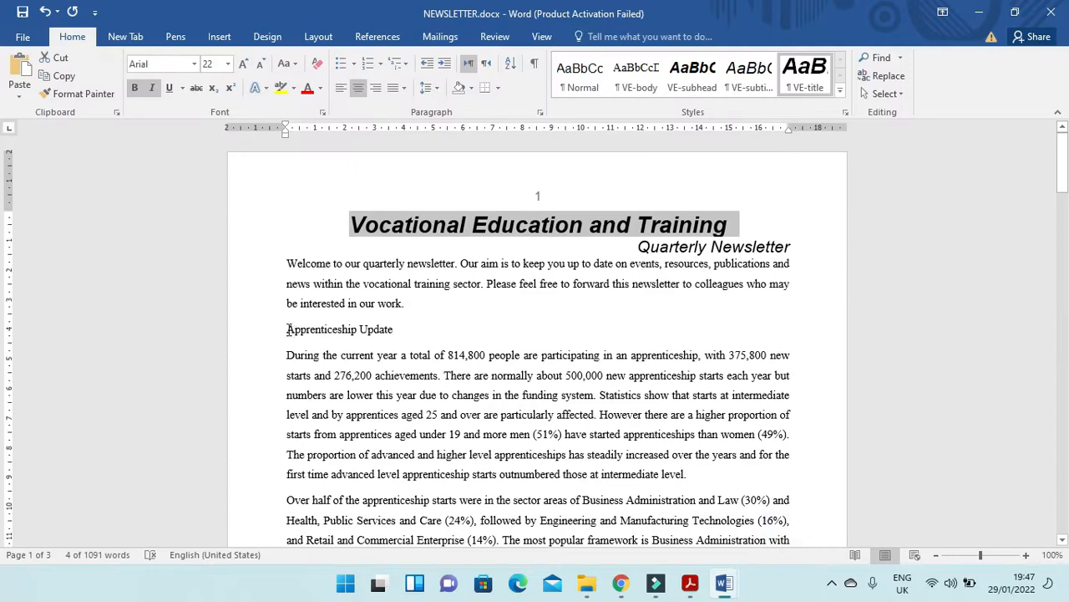
drag(285, 330, 791, 436)
drag(808, 511, 770, 311)
click(690, 582)
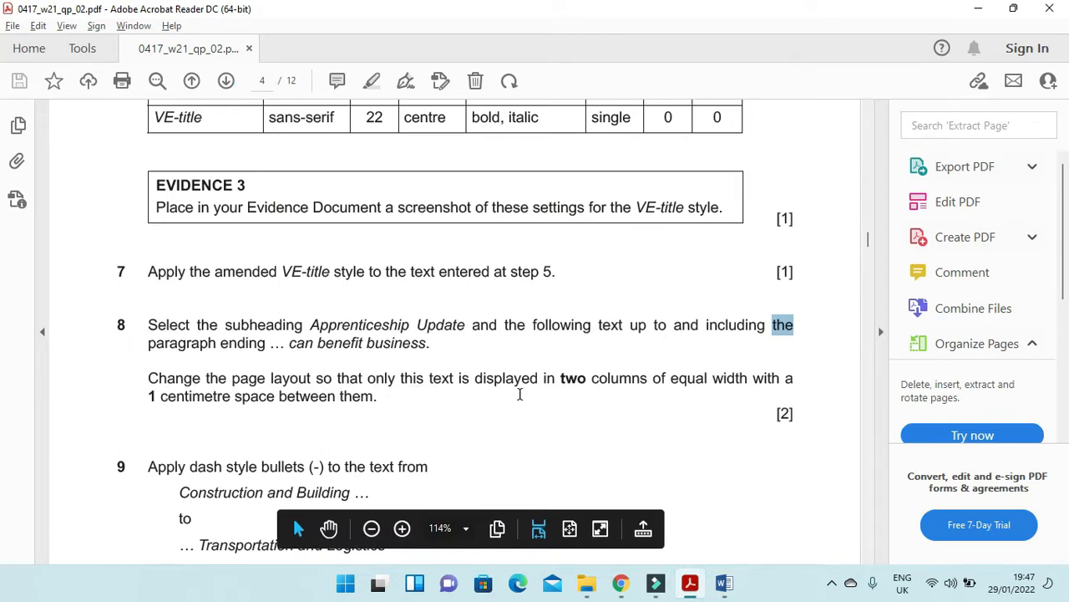
click(724, 583)
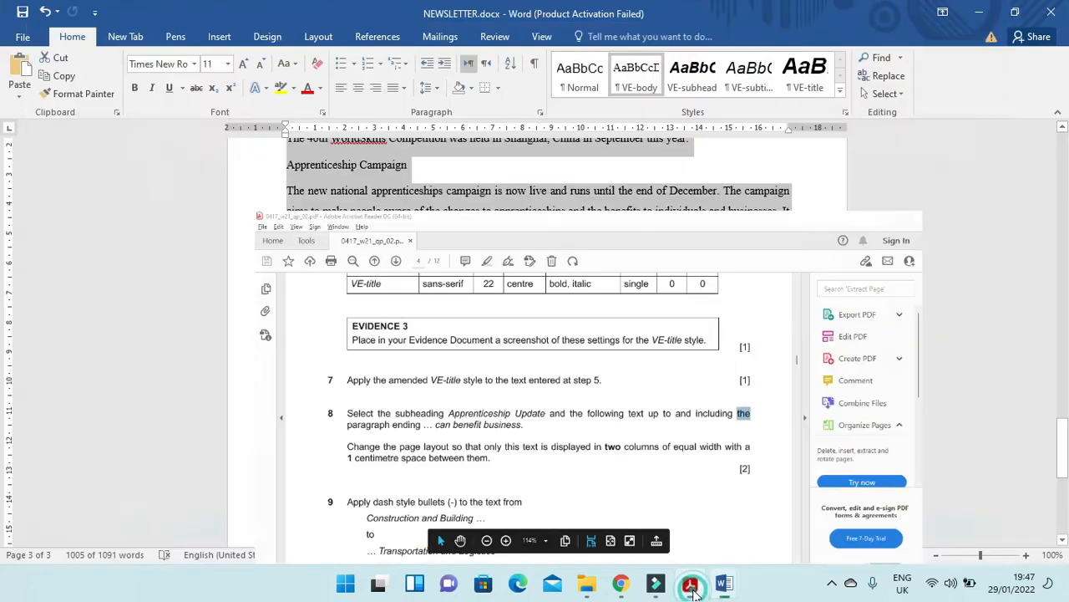
click(316, 37)
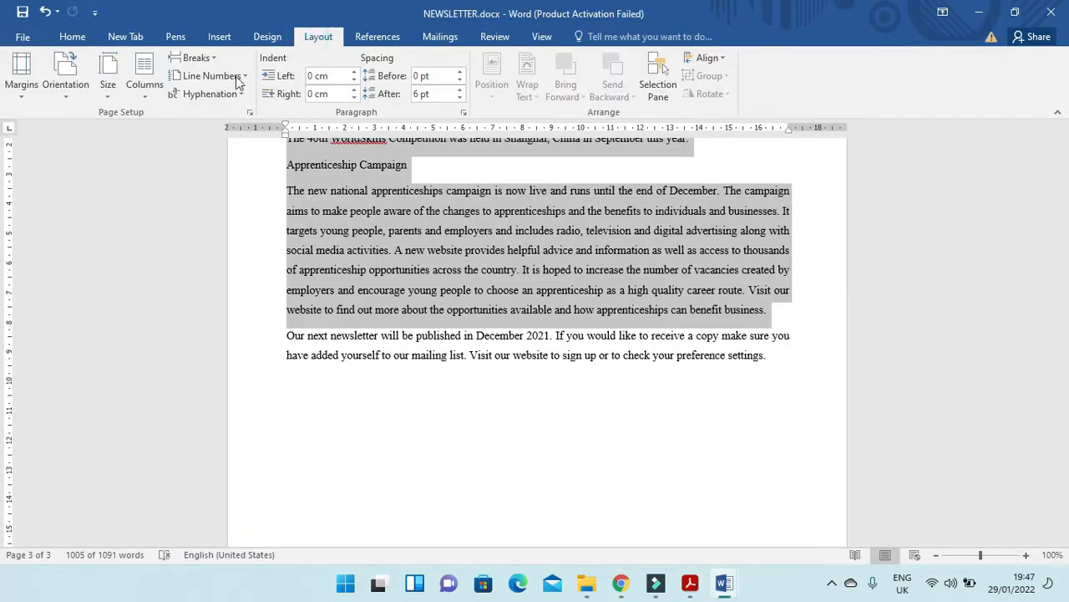
click(144, 98)
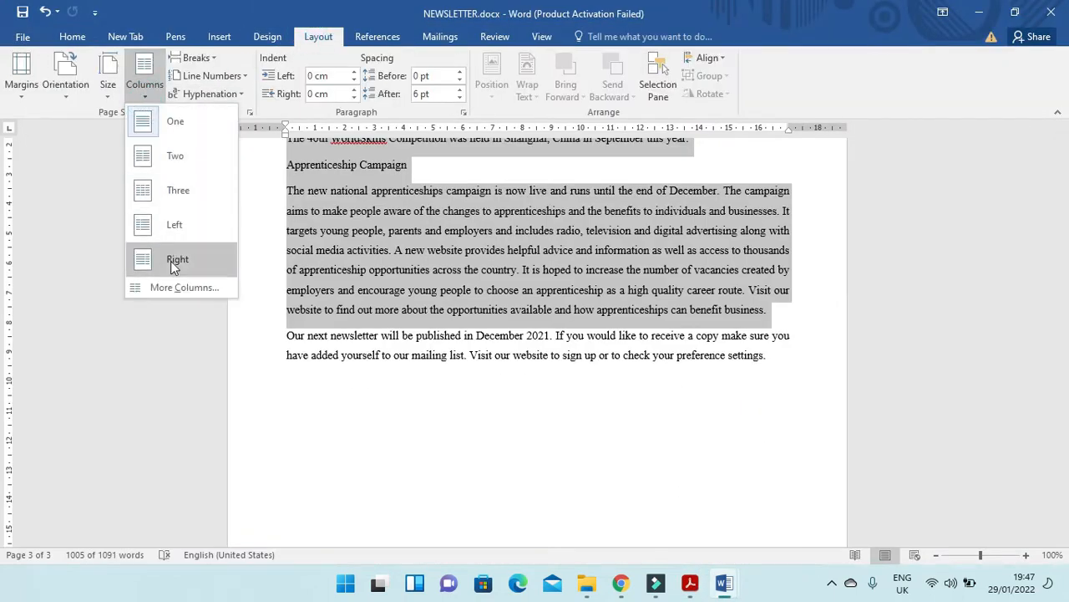
click(177, 289)
click(478, 197)
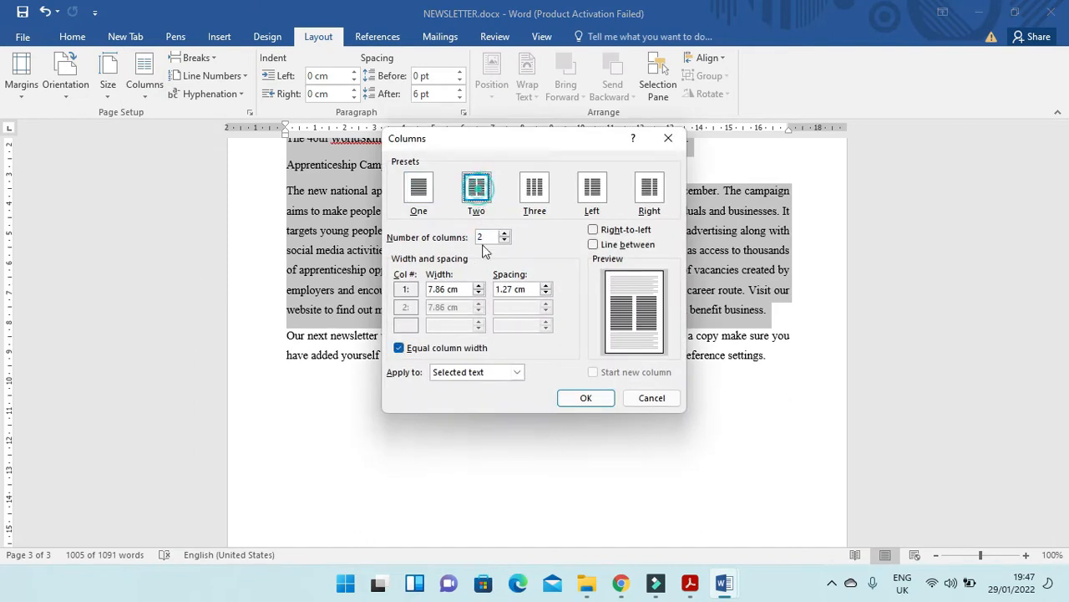
- Check the required column gap in the question paper, set the spacing to 1 cm, and apply the column layout to the selected text
click(690, 584)
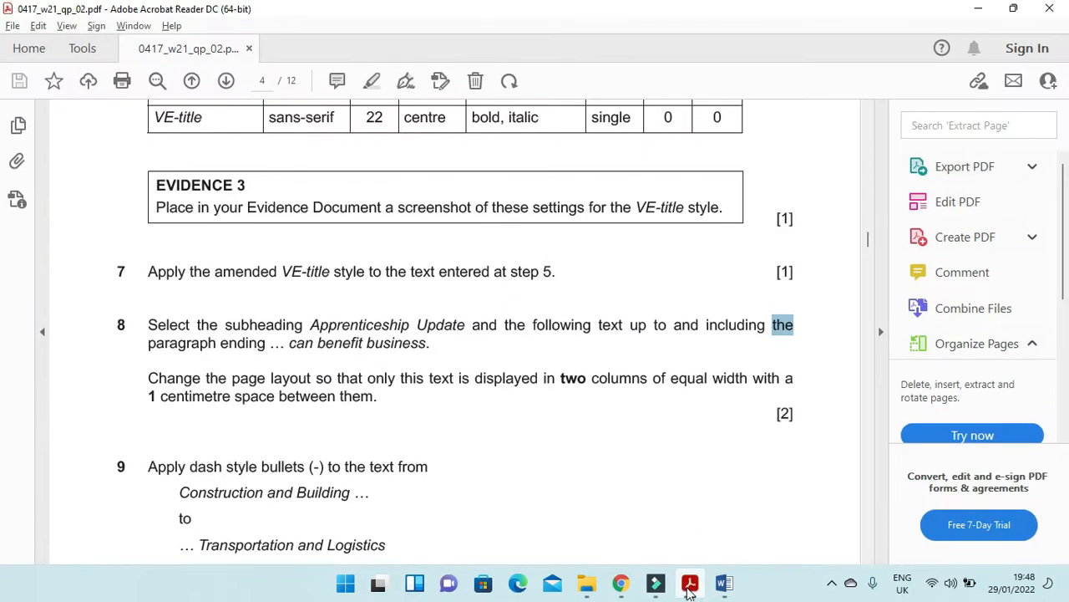
click(680, 591)
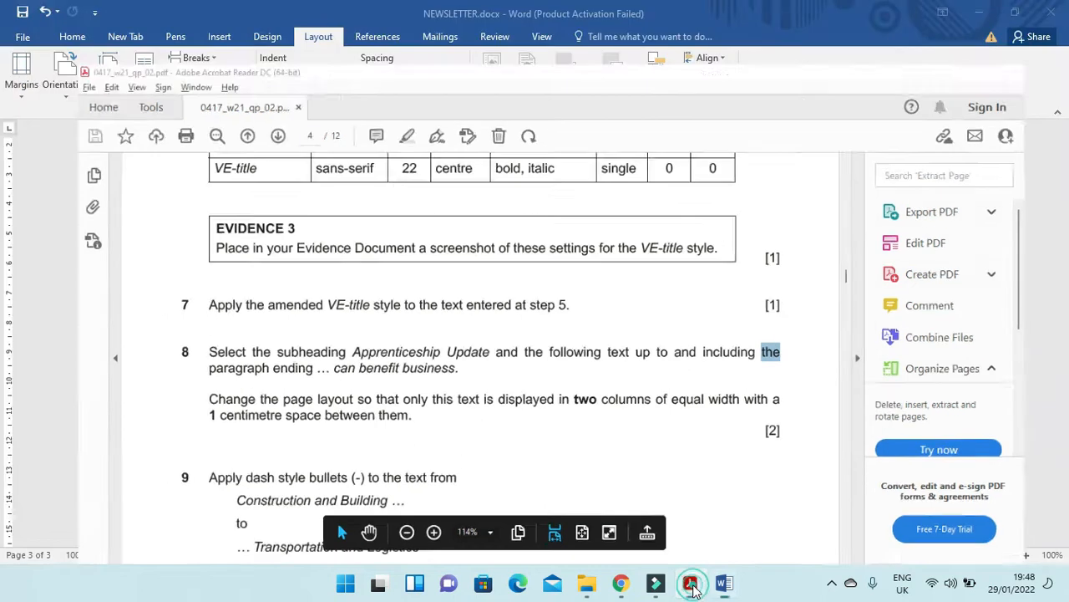
click(545, 294)
click(545, 294)
click(545, 294)
click(588, 398)
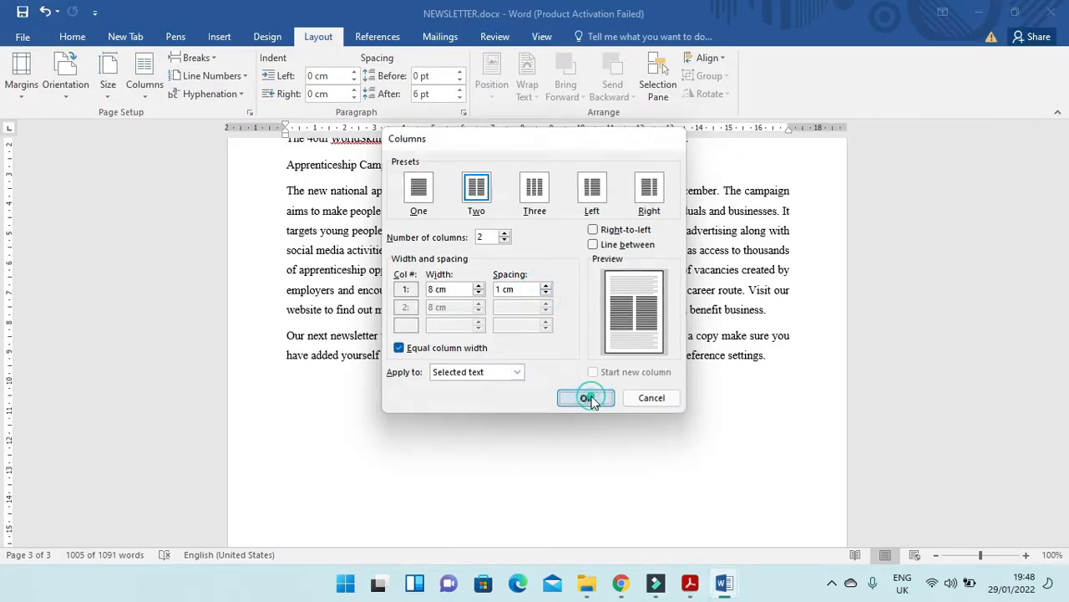
- Switch to the question paper in Adobe Acrobat Reader and read step 9 for the bullet style and text range required
click(690, 582)
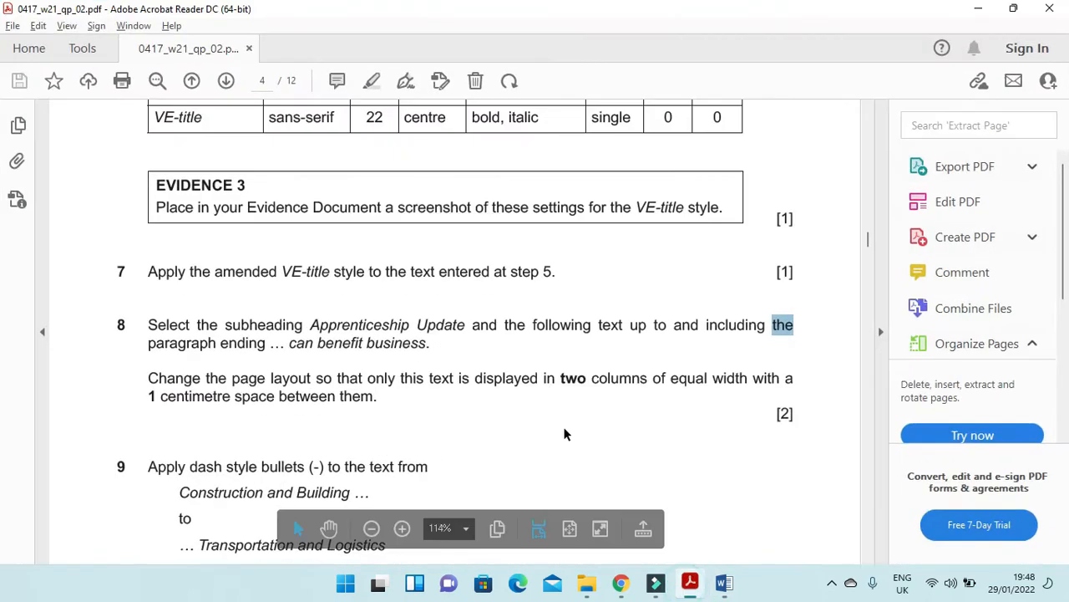
scroll(417, 403, down, 3)
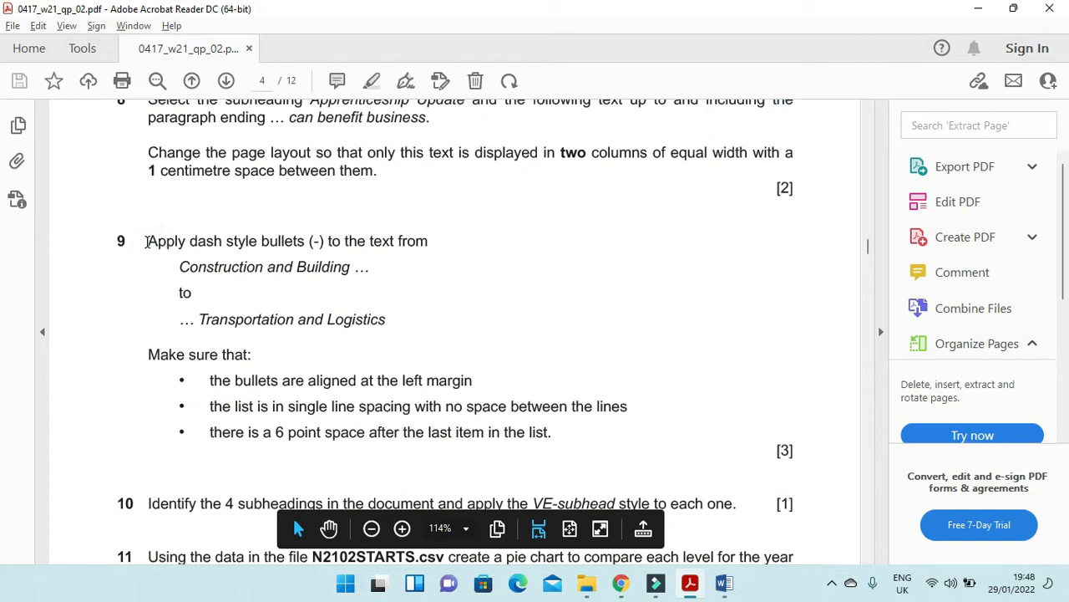
drag(171, 241, 431, 252)
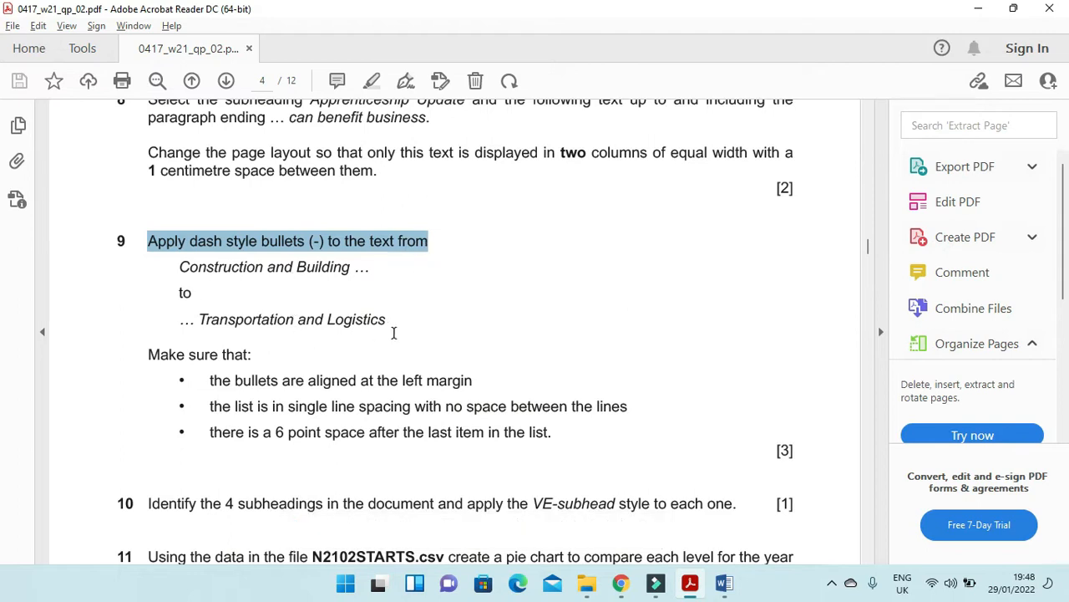
- In the Word newsletter, define a dash as a new bullet symbol and apply it to the lines from "Construction and Building Technology" to "Transportation and Logistics"
mouse_move(724, 582)
click(762, 541)
scroll(543, 470, up, 3)
scroll(547, 469, up, 10)
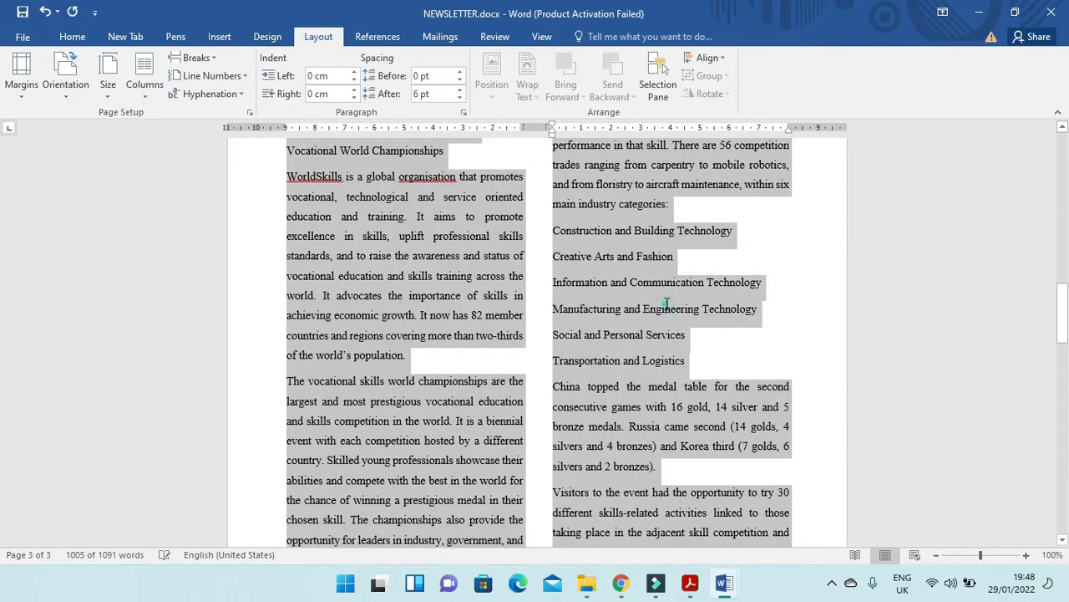
click(666, 308)
drag(551, 229, 691, 364)
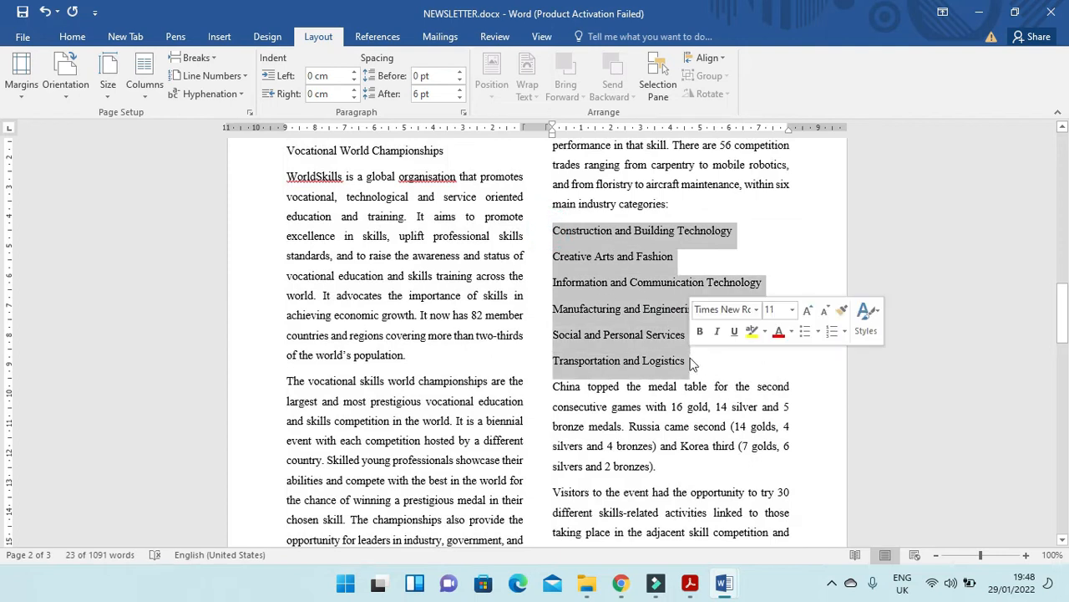
click(76, 37)
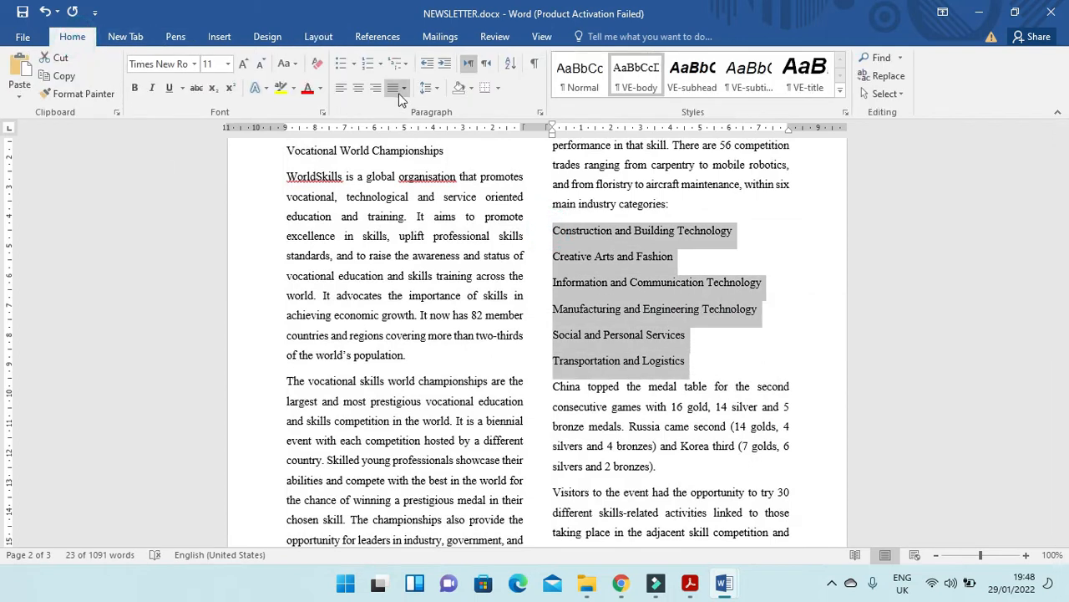
click(354, 67)
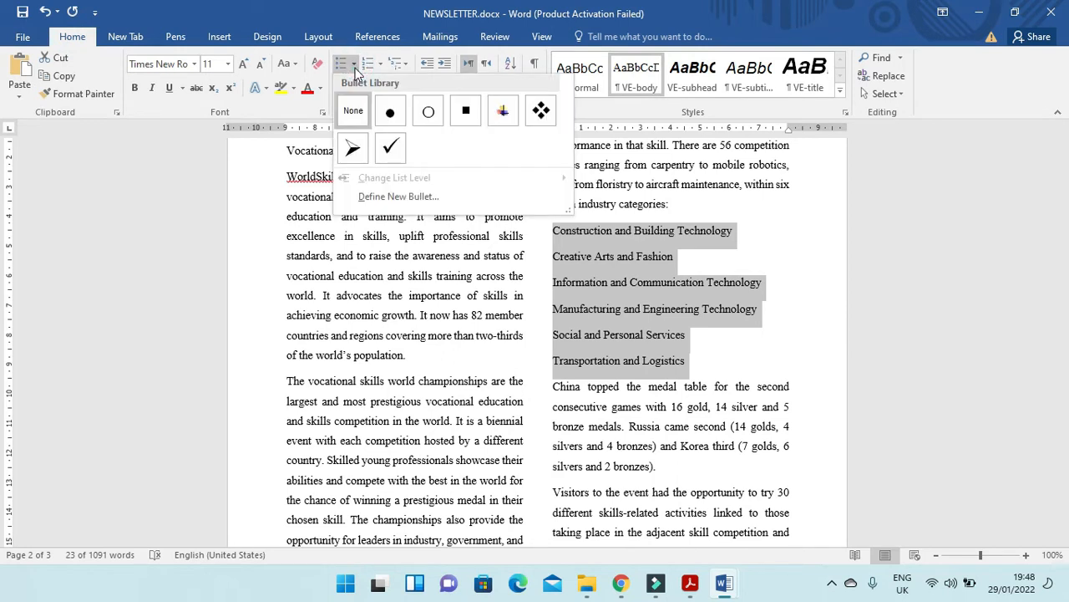
click(393, 198)
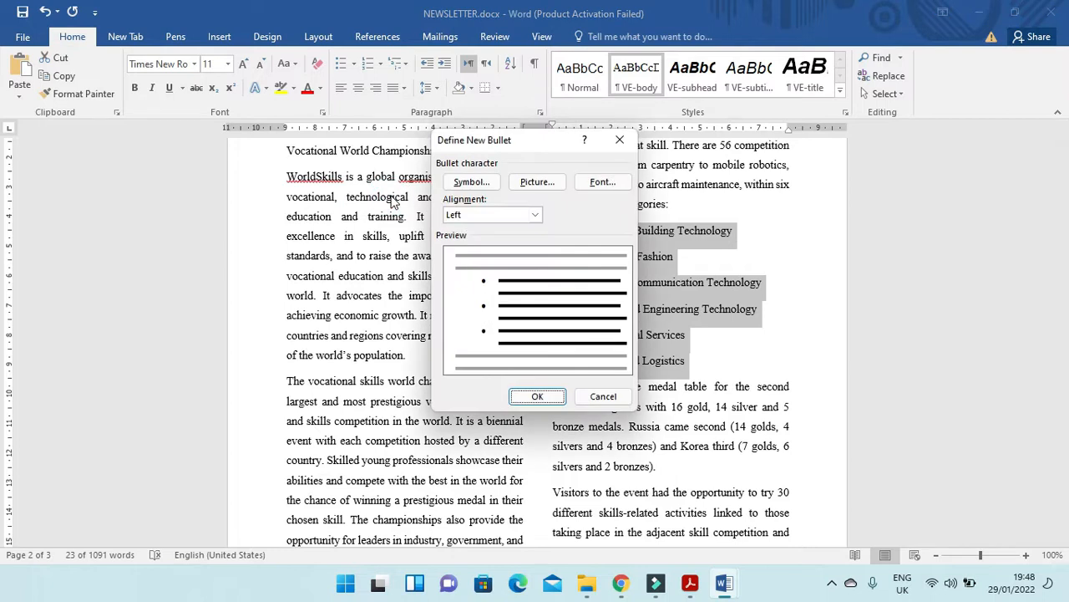
click(488, 183)
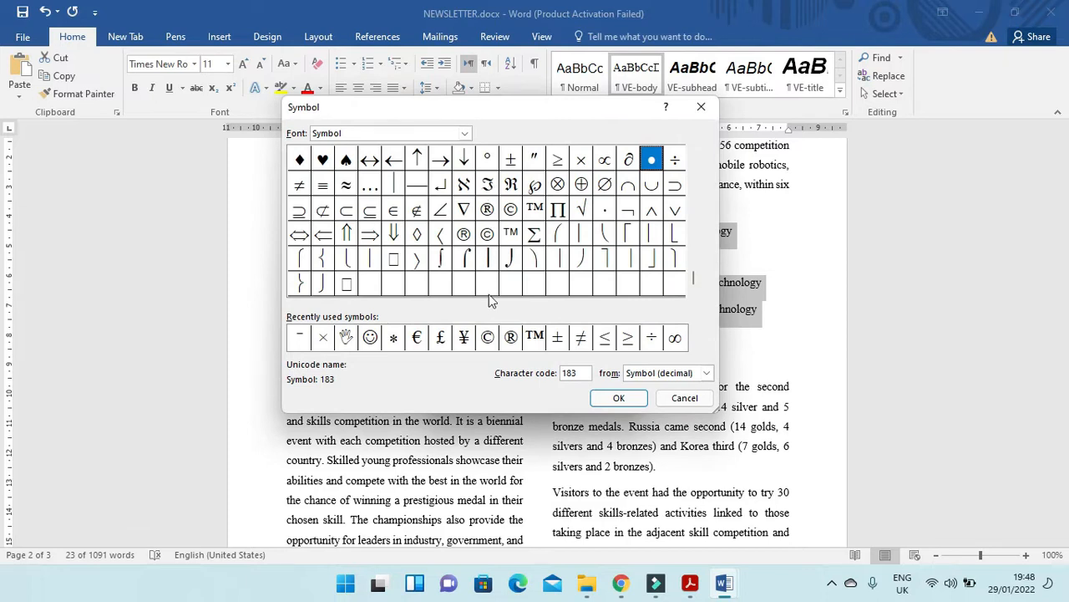
click(298, 338)
click(609, 401)
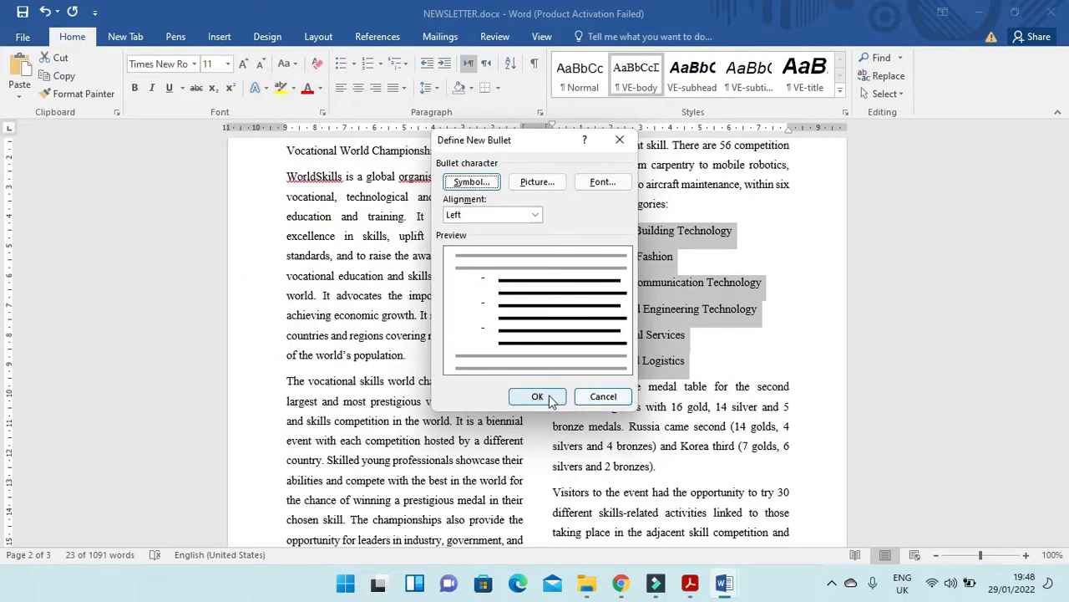
click(538, 397)
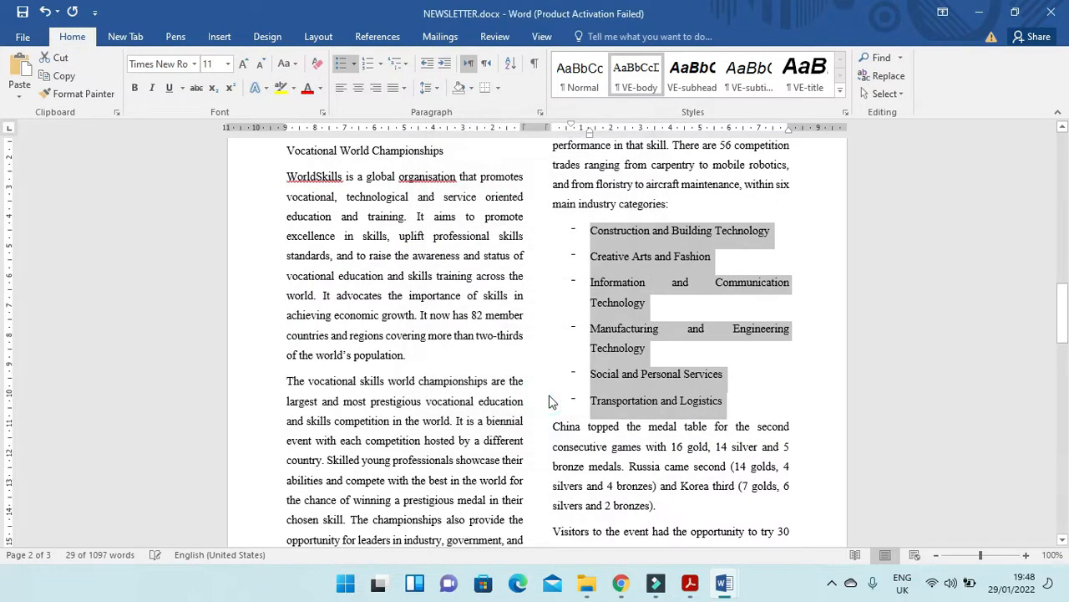
- Return to the question paper and check step 9's alignment and spacing requirements for the bulleted list
key(alt+Tab)
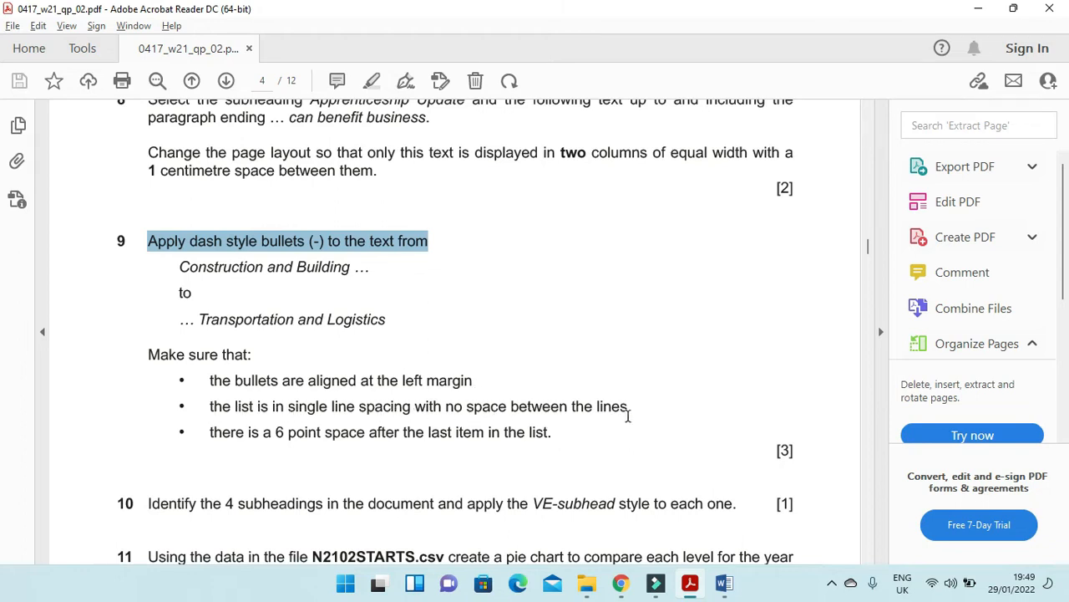
- Switch to the Word newsletter and set the dash-bulleted list to single line spacing with 0 pt after each paragraph
key(alt+Tab)
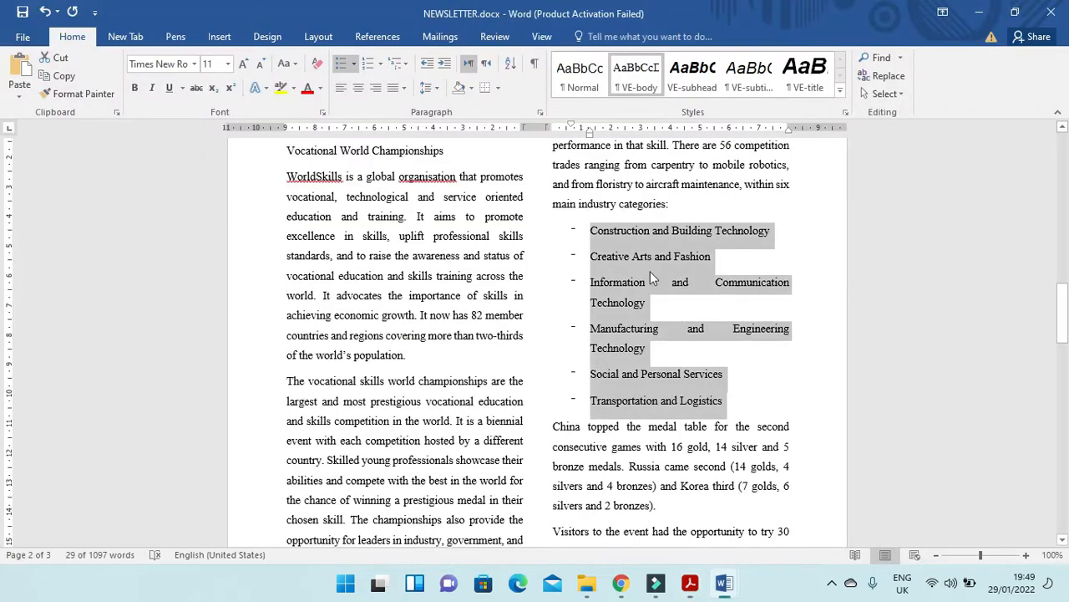
click(541, 114)
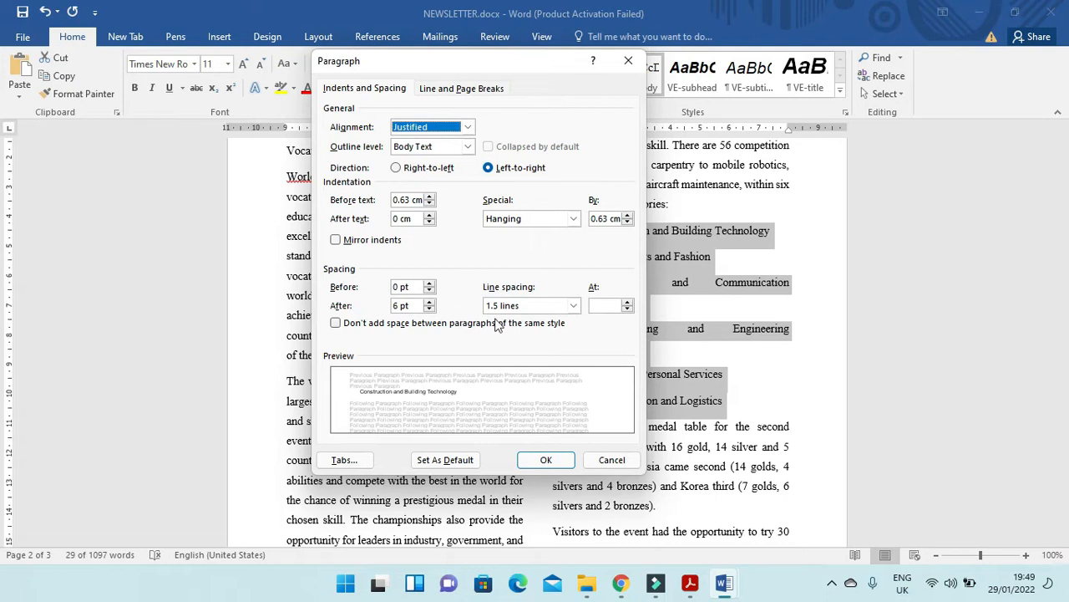
click(573, 306)
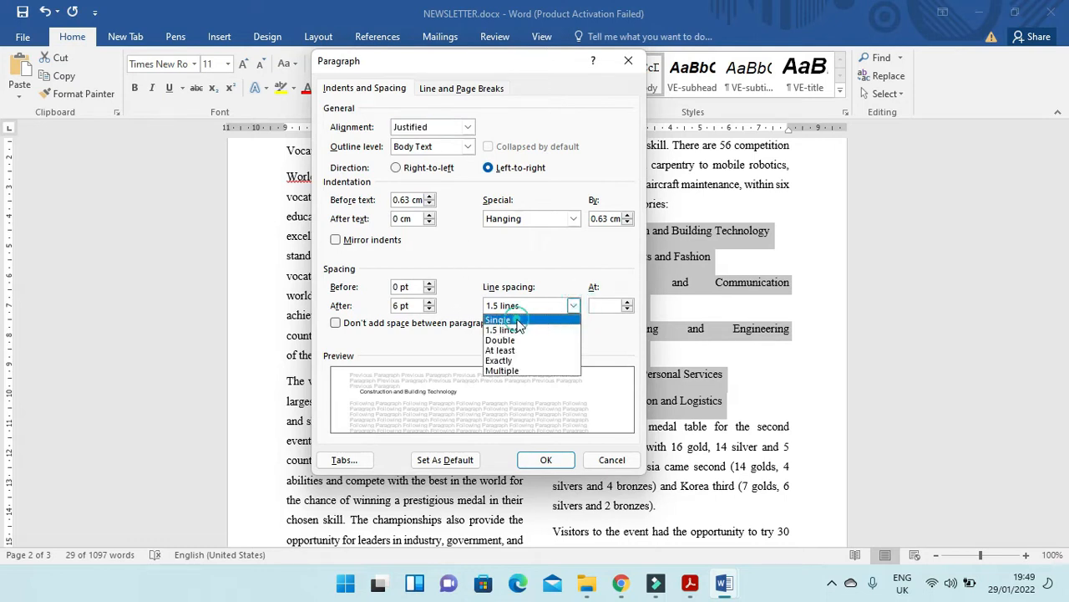
click(518, 324)
click(430, 310)
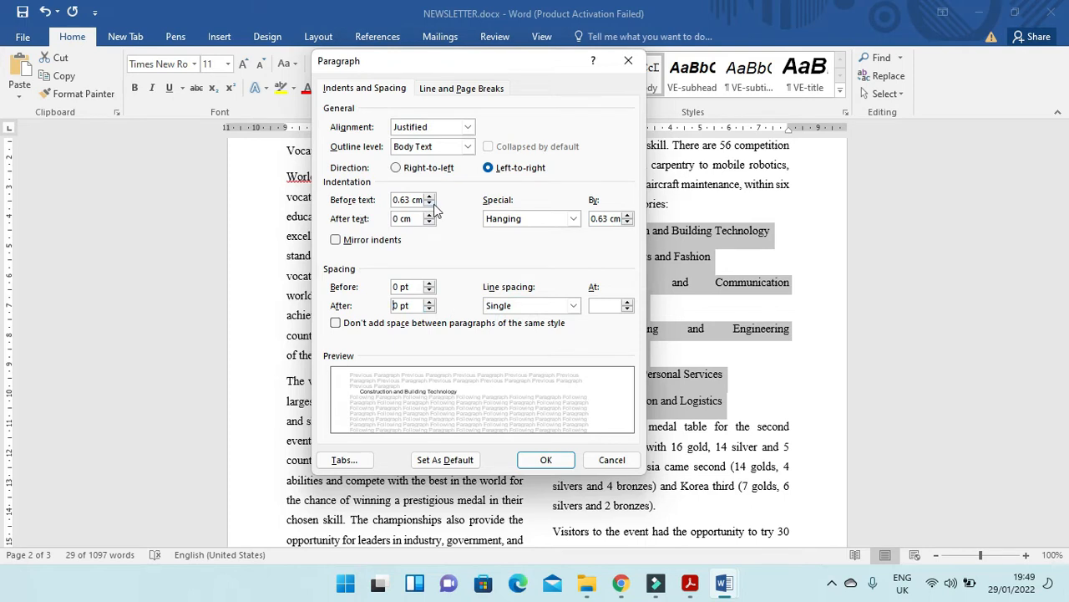
click(548, 459)
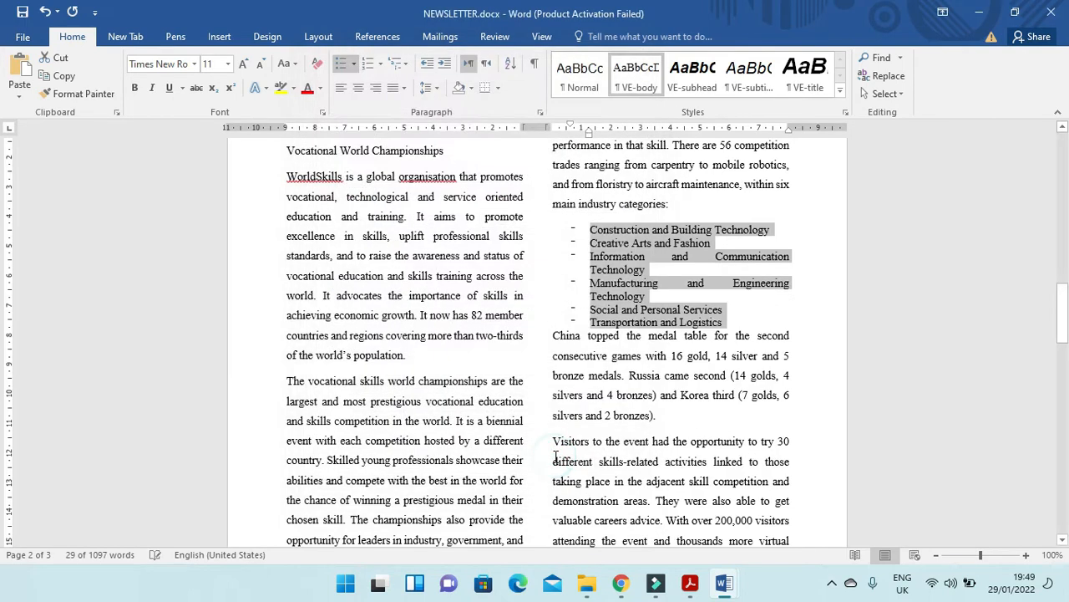
- Check step 9's end-of-list spacing in the question paper, and set 6 pt spacing after the last list item, "Transportation and Logistics"
key(alt+Tab)
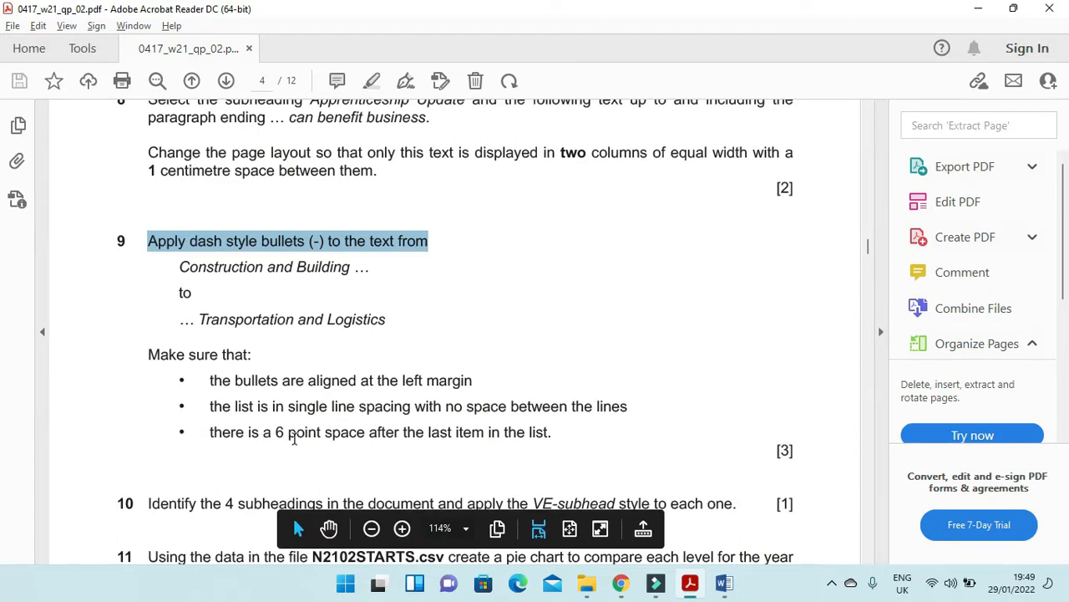
double_click(279, 432)
key(alt+Tab)
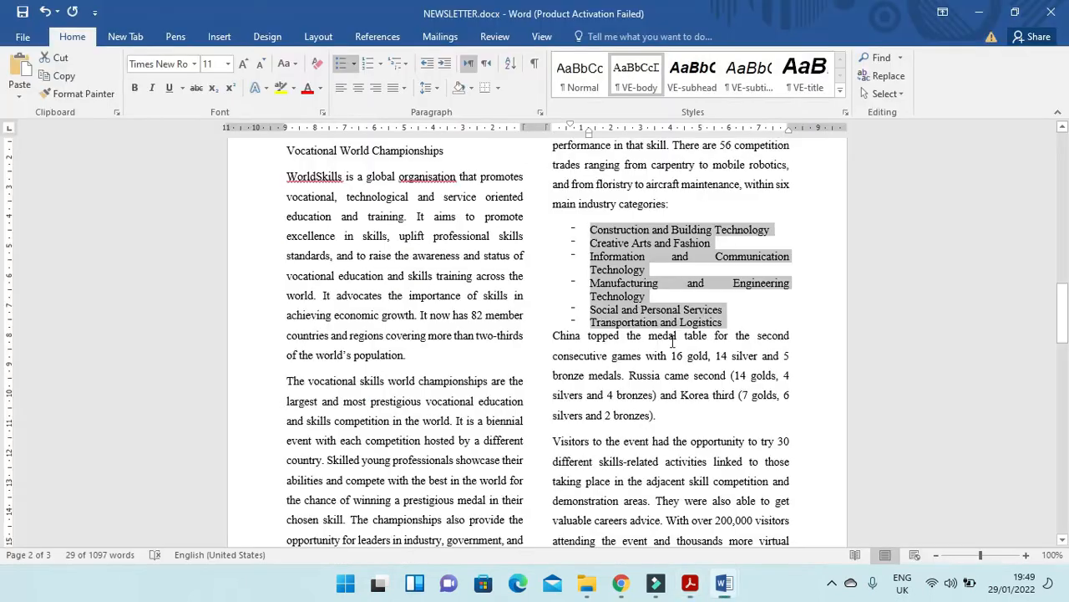
click(710, 322)
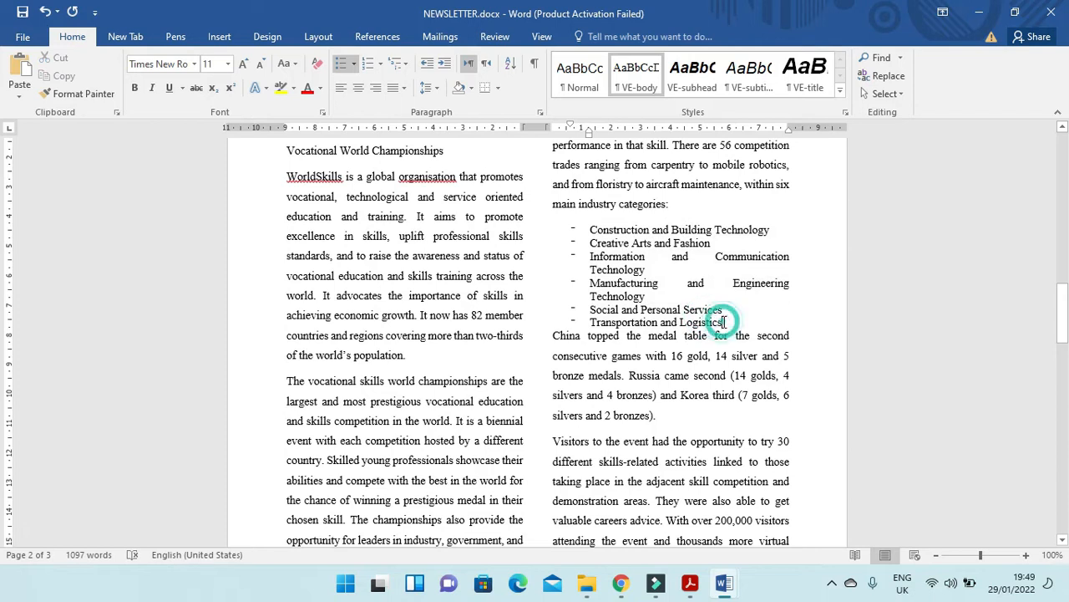
click(540, 112)
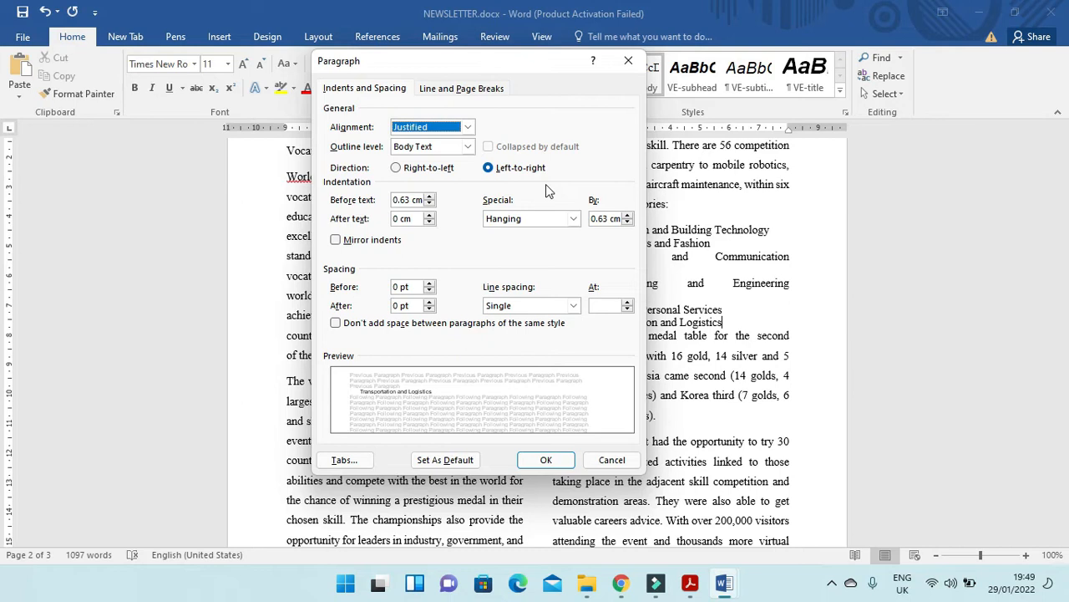
click(430, 300)
click(546, 460)
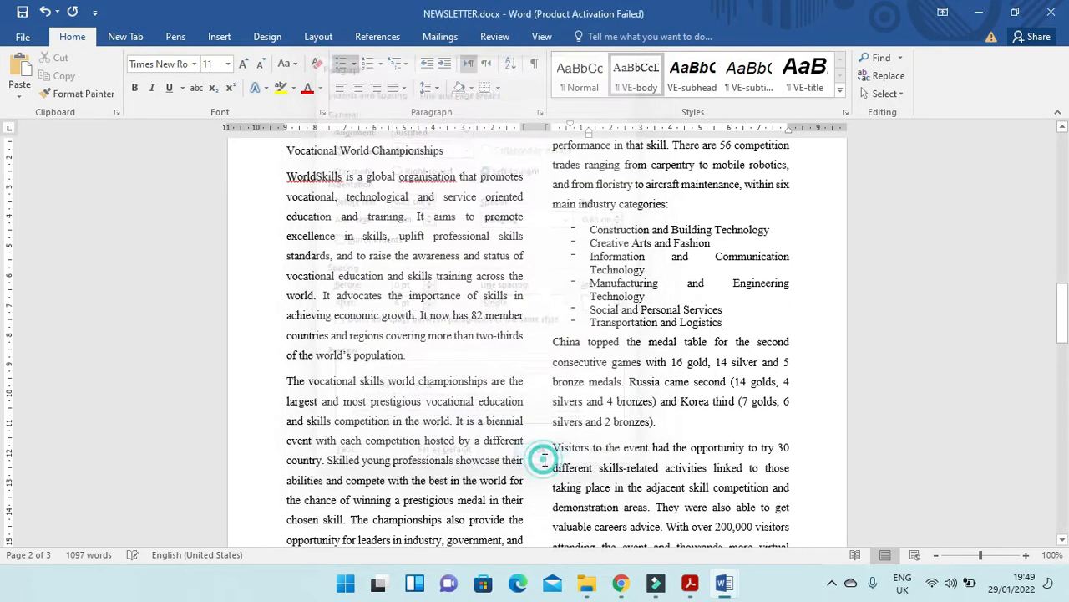
- Read step 10 of the question paper in Adobe Acrobat Reader and return to the beginning of the Word newsletter
click(691, 581)
scroll(259, 398, down, 3)
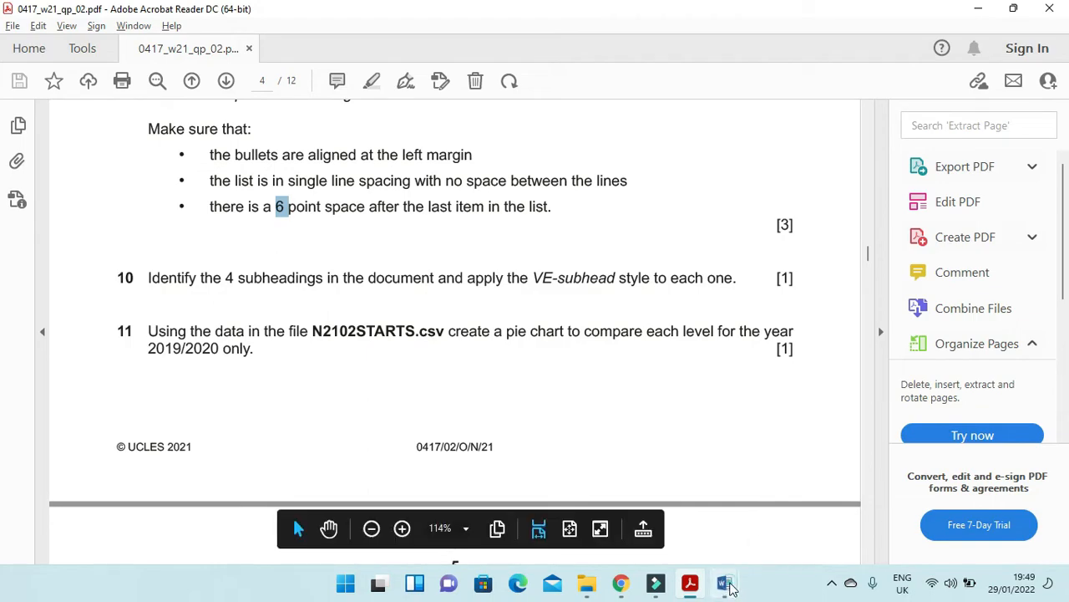
mouse_move(723, 582)
click(802, 509)
drag(1064, 224, 1065, 157)
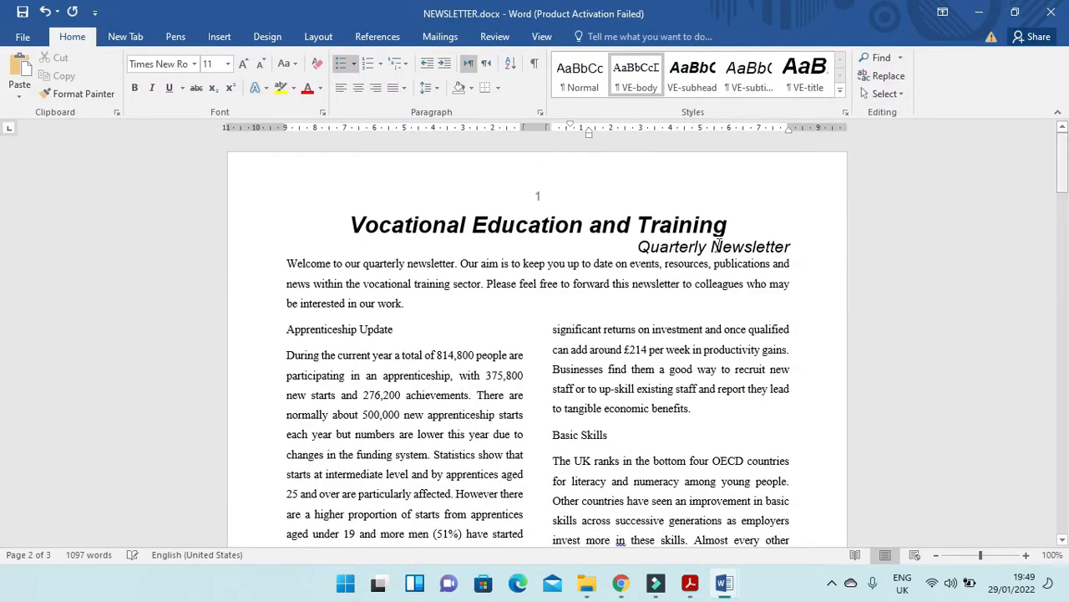
- Apply the VE-subtitle style to the subheadings "Apprenticeship Update", "Basic Skills", "Vocational World Championships" and "Apprenticeship Campaign"
click(282, 330)
drag(301, 333, 403, 344)
drag(545, 438, 610, 436)
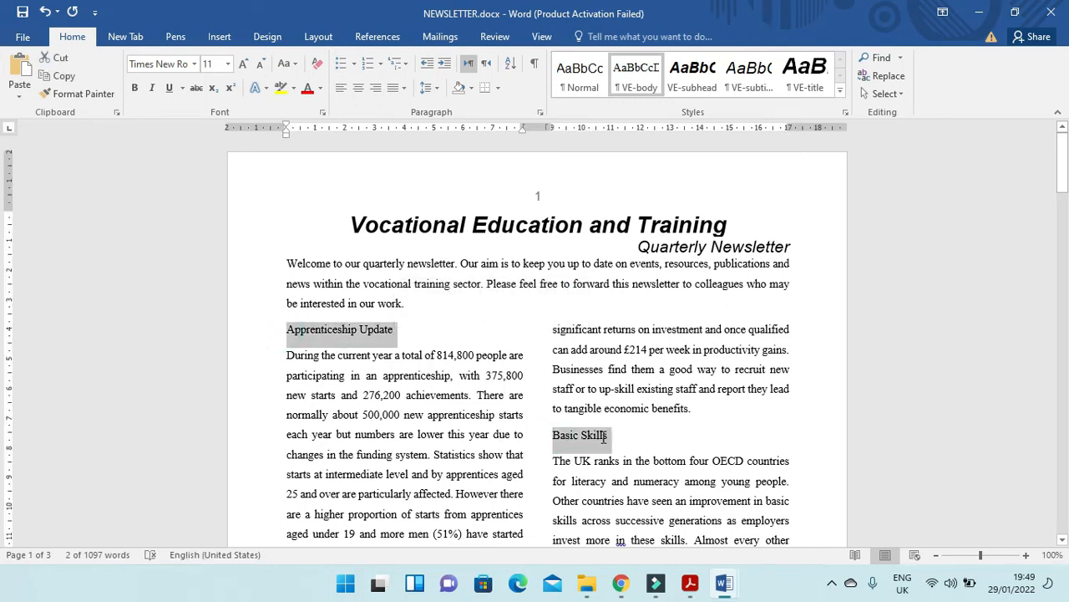
scroll(571, 436, down, 3)
scroll(570, 436, down, 9)
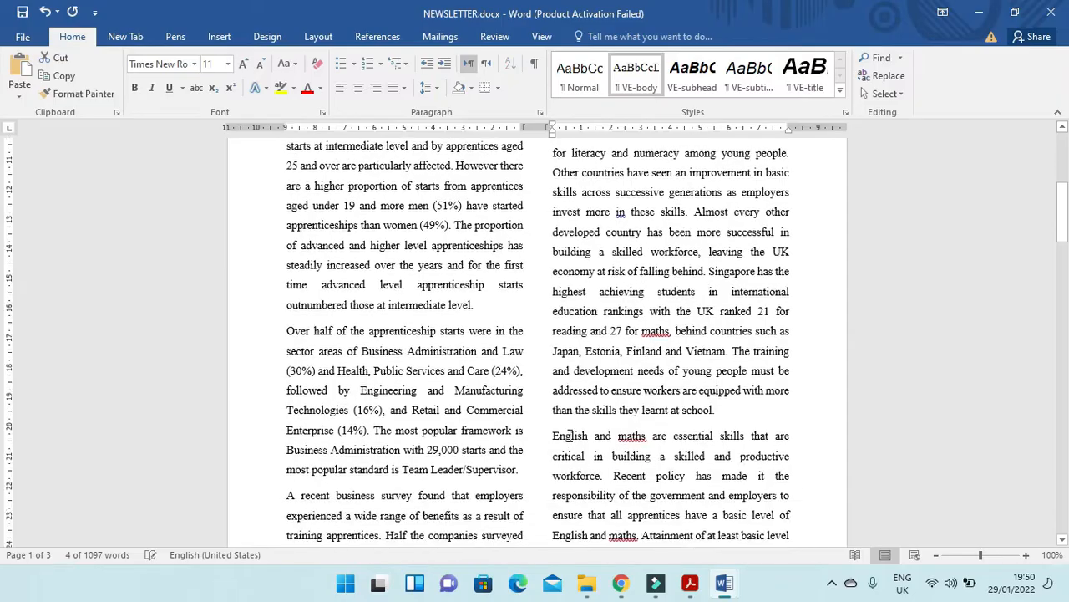
scroll(571, 443, down, 8)
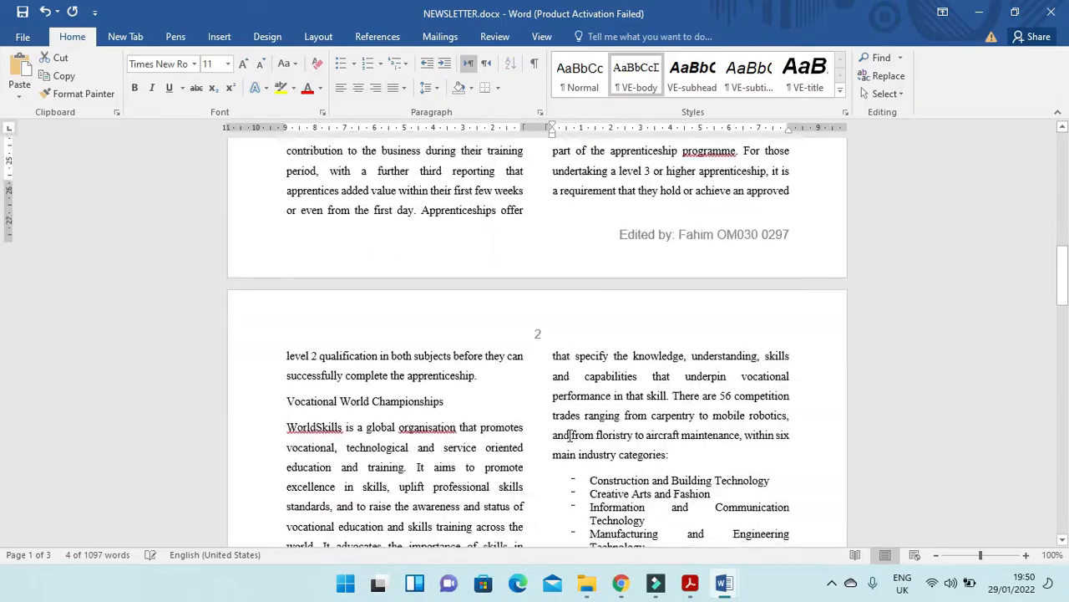
drag(282, 326, 446, 326)
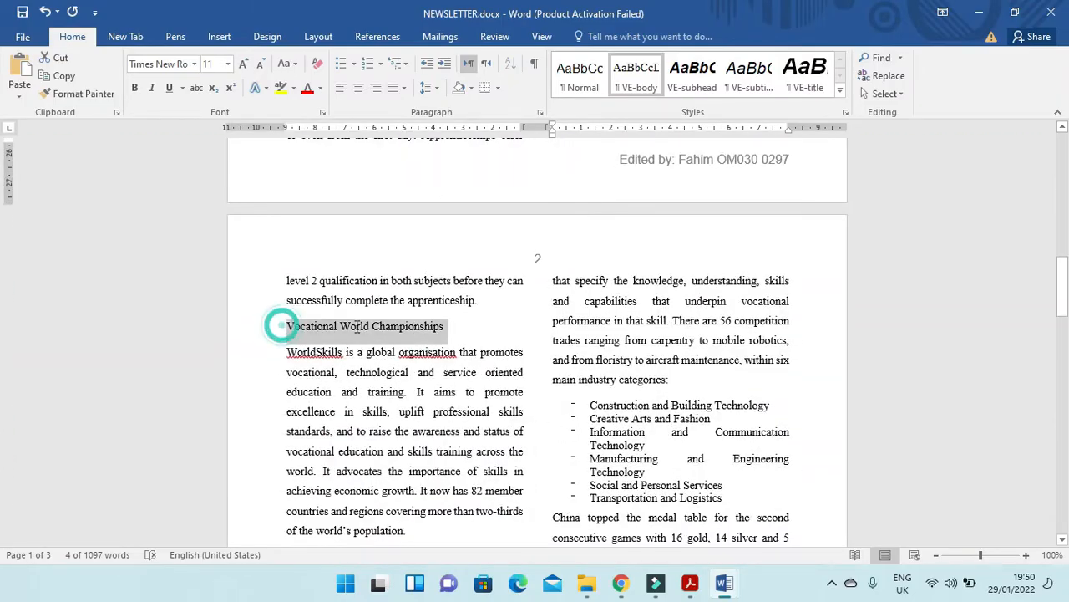
scroll(489, 395, down, 4)
scroll(489, 396, down, 1)
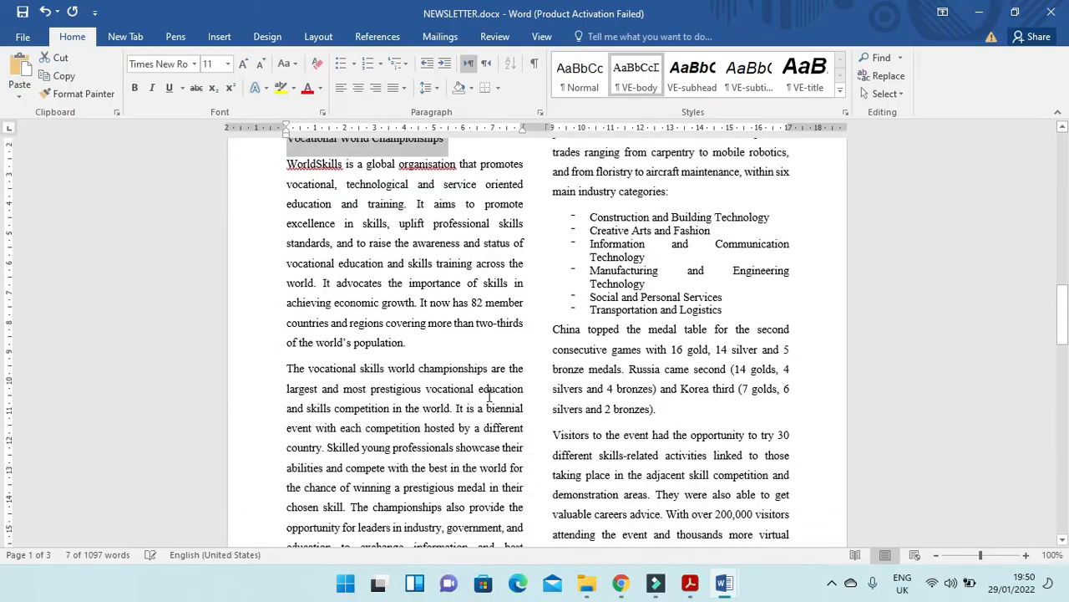
scroll(489, 395, down, 10)
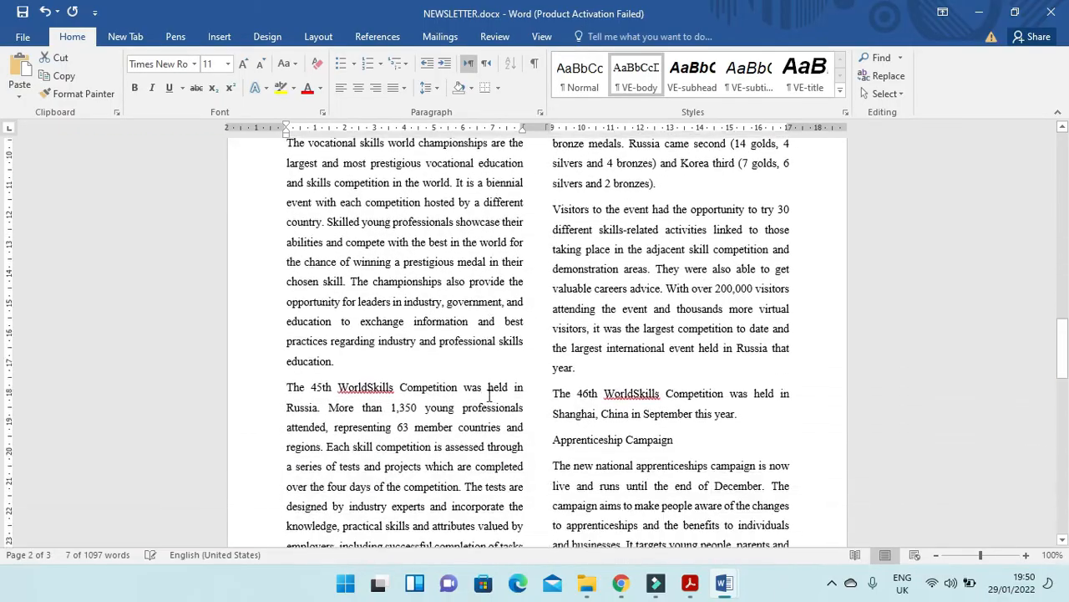
scroll(489, 395, down, 10)
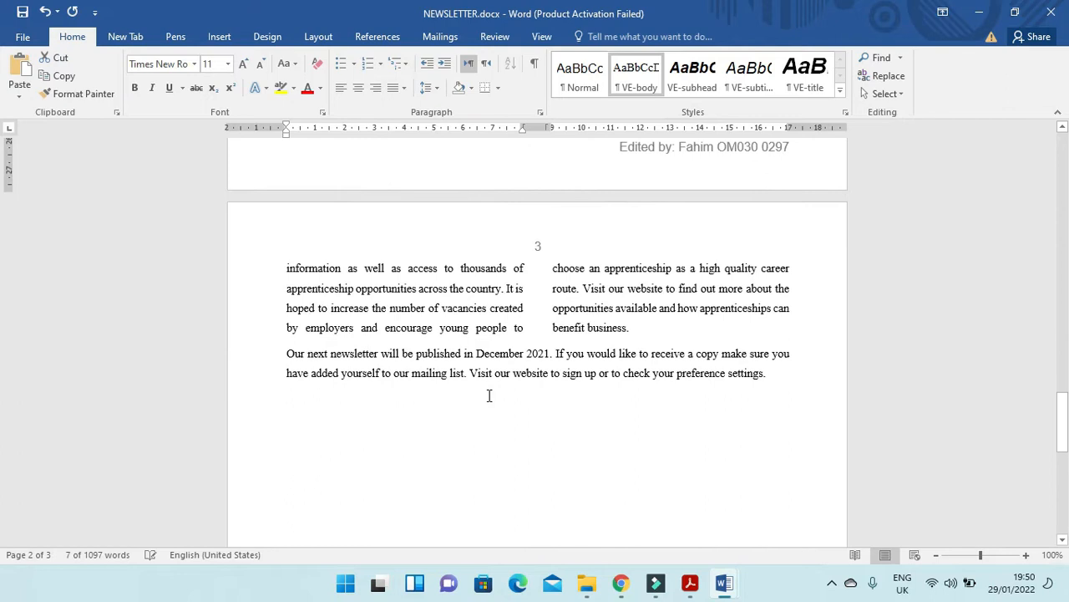
scroll(489, 407, up, 10)
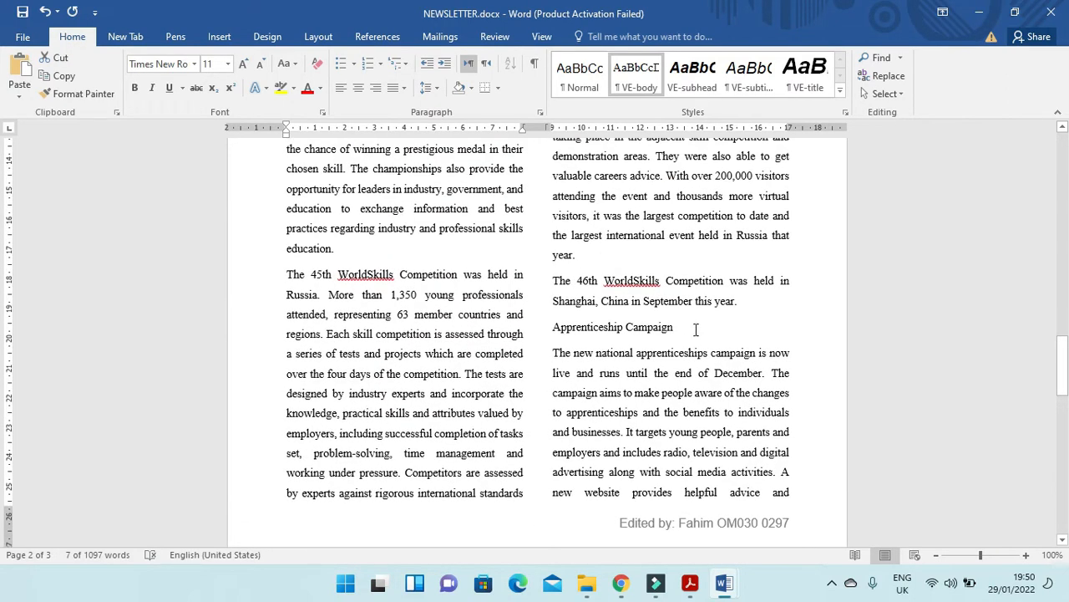
drag(681, 325, 552, 327)
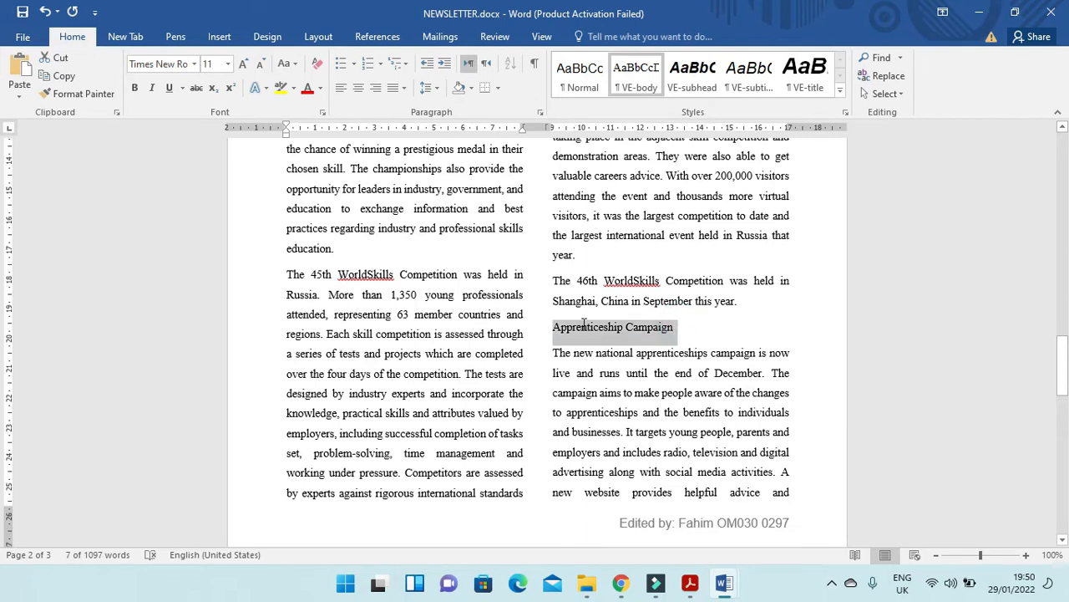
click(749, 79)
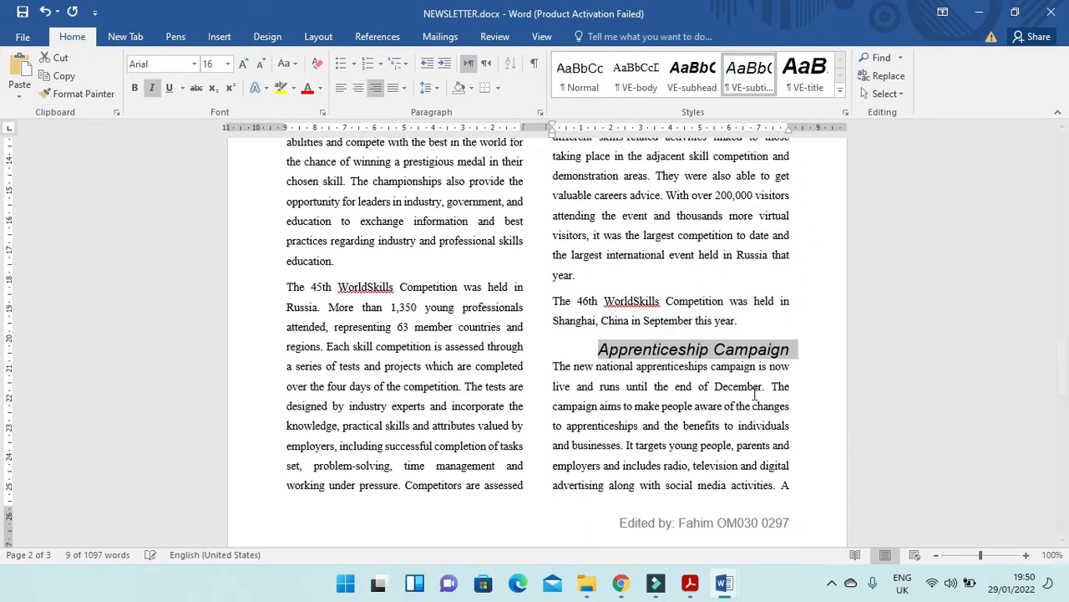
- Read step 11 of the question paper in Adobe Acrobat Reader and open N2102STARTS.csv from the 2021 nov folder in Excel
click(690, 582)
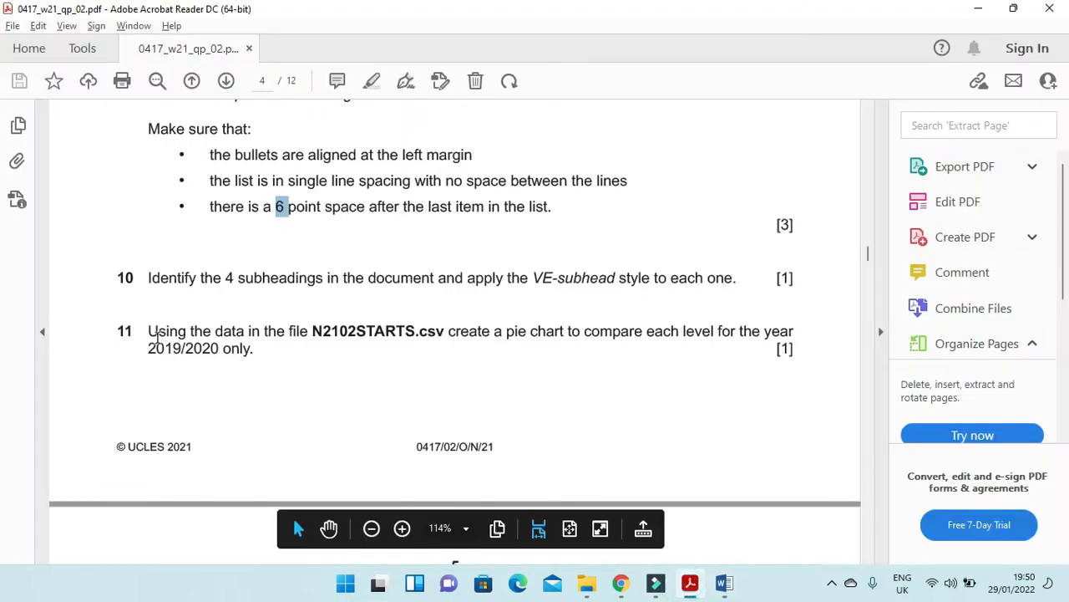
drag(312, 335, 782, 355)
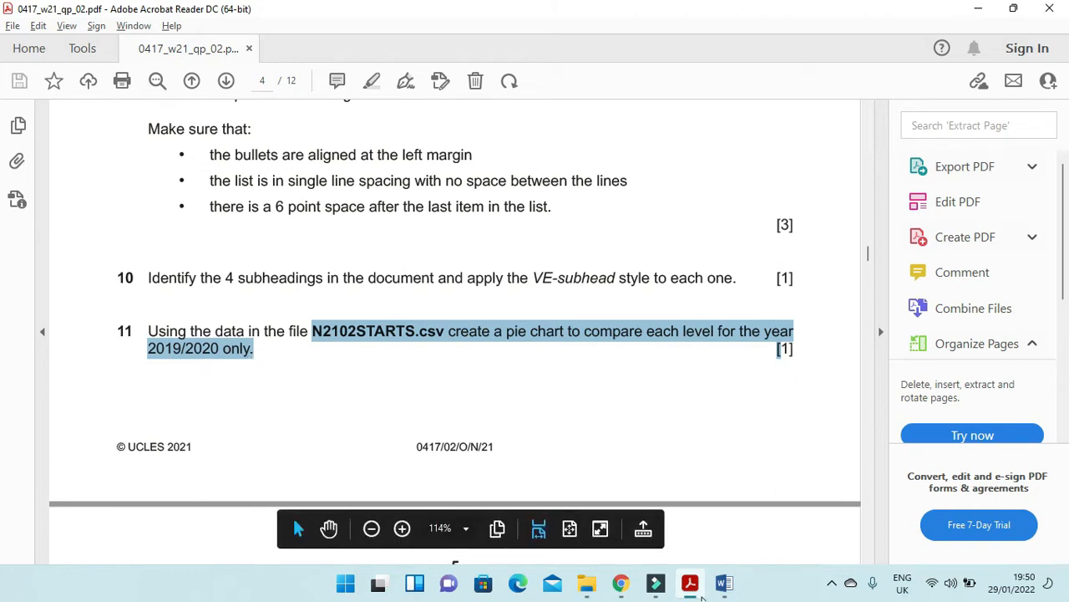
click(584, 590)
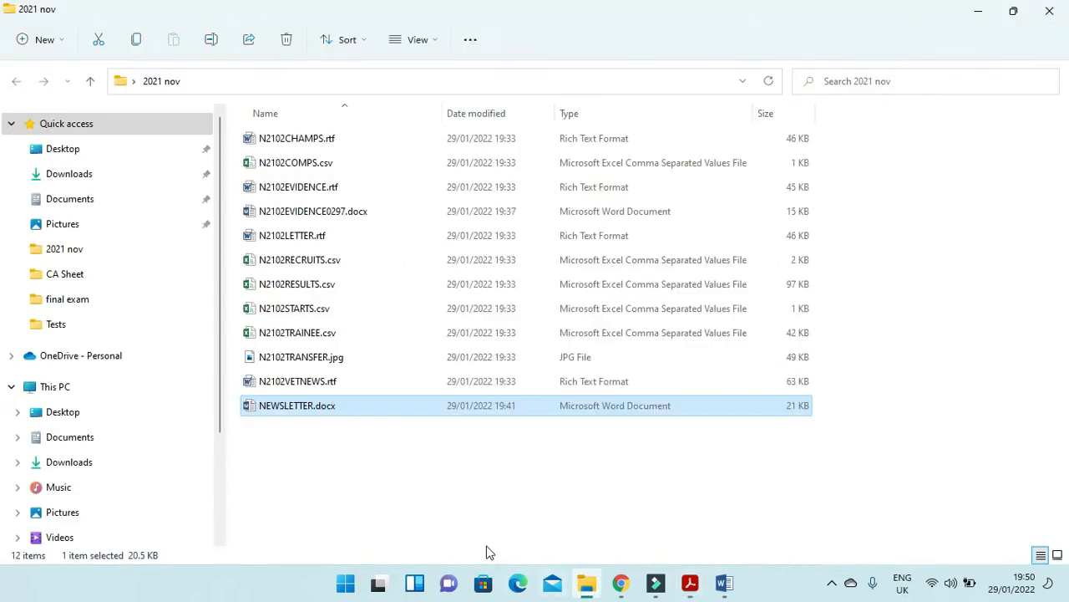
double_click(306, 313)
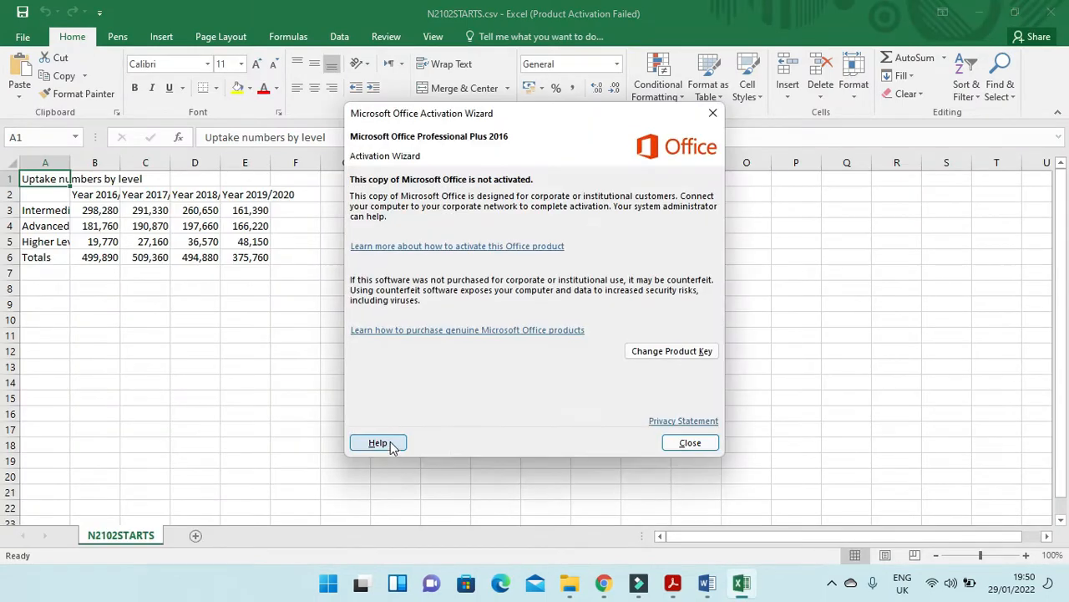
click(690, 444)
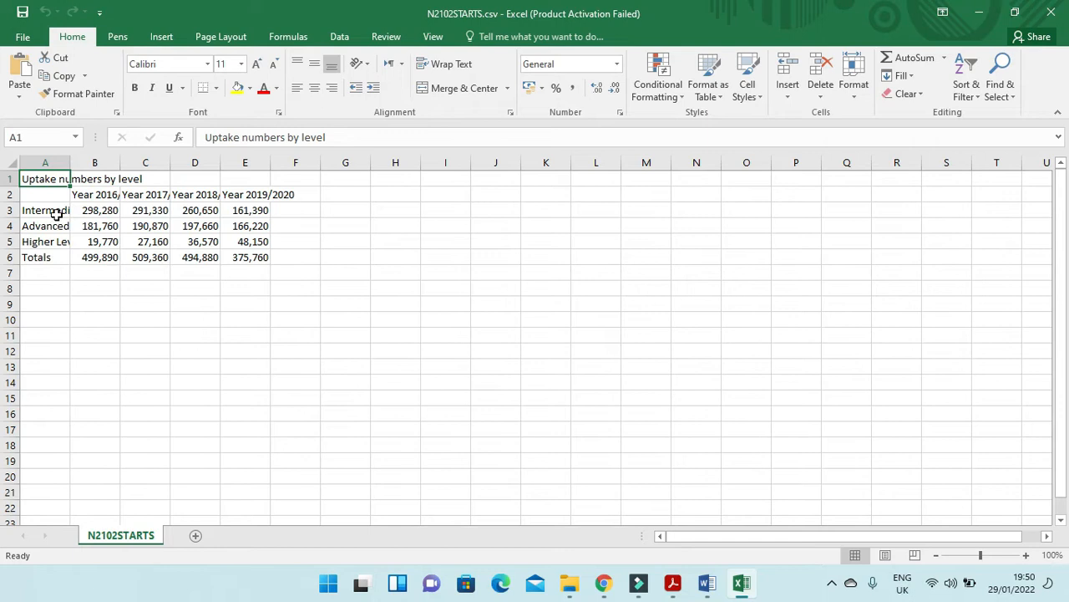
drag(57, 211, 58, 241)
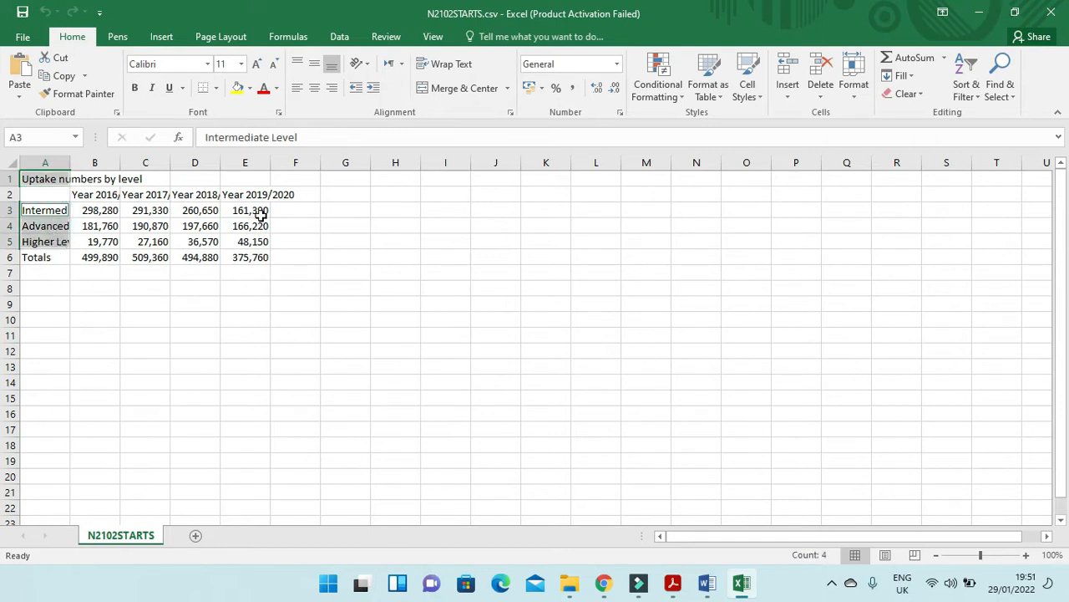
drag(260, 208, 254, 243)
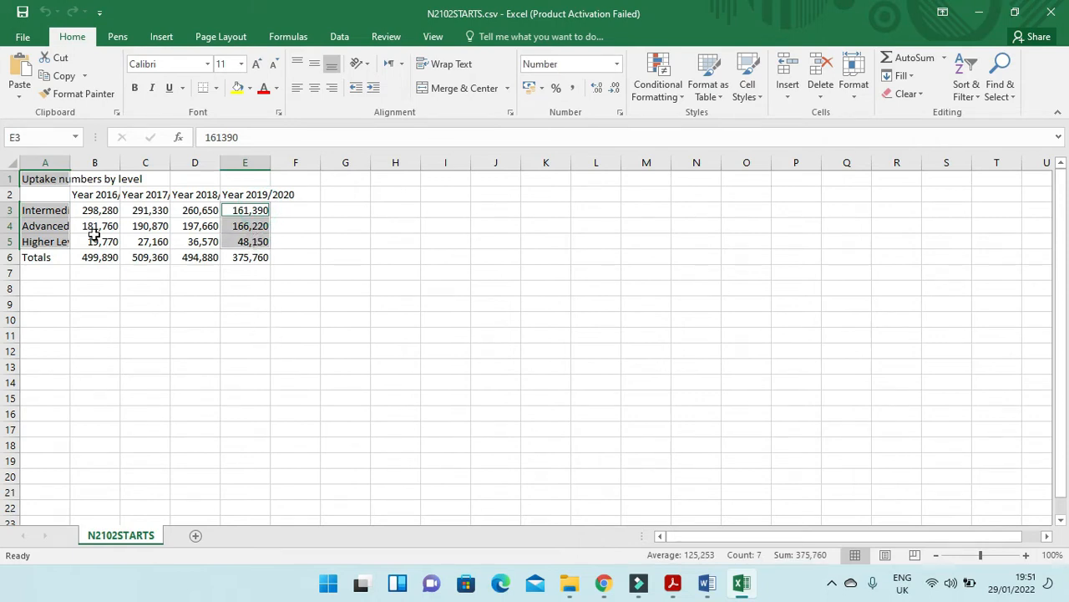
click(60, 179)
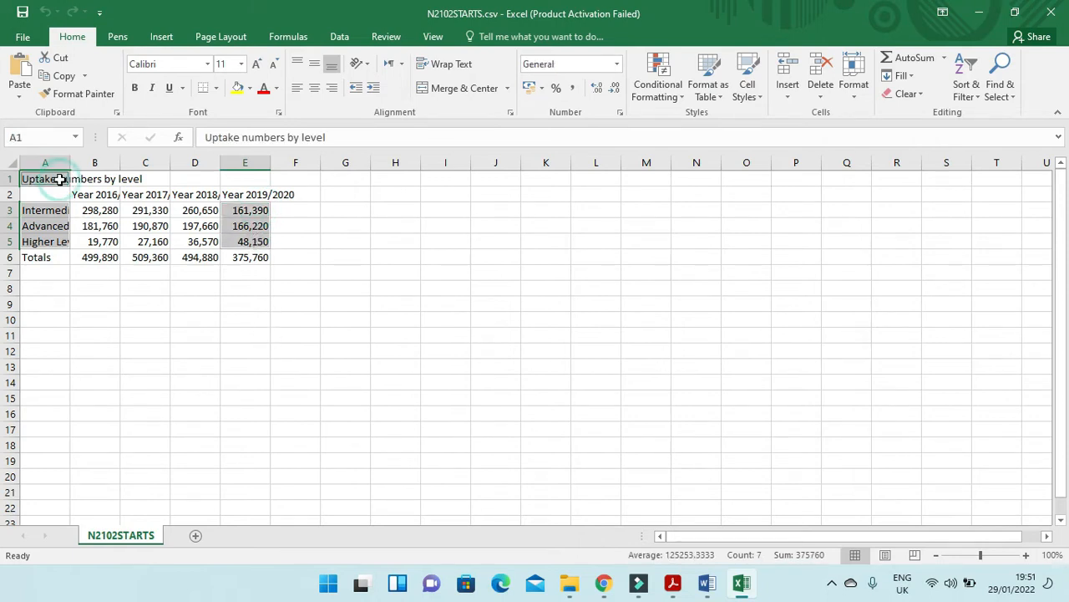
click(187, 301)
- Insert a 2-D pie chart from the three level names in A3:A5 and their Year 2019/2020 values in E3:E5
drag(55, 210, 50, 244)
drag(248, 210, 248, 240)
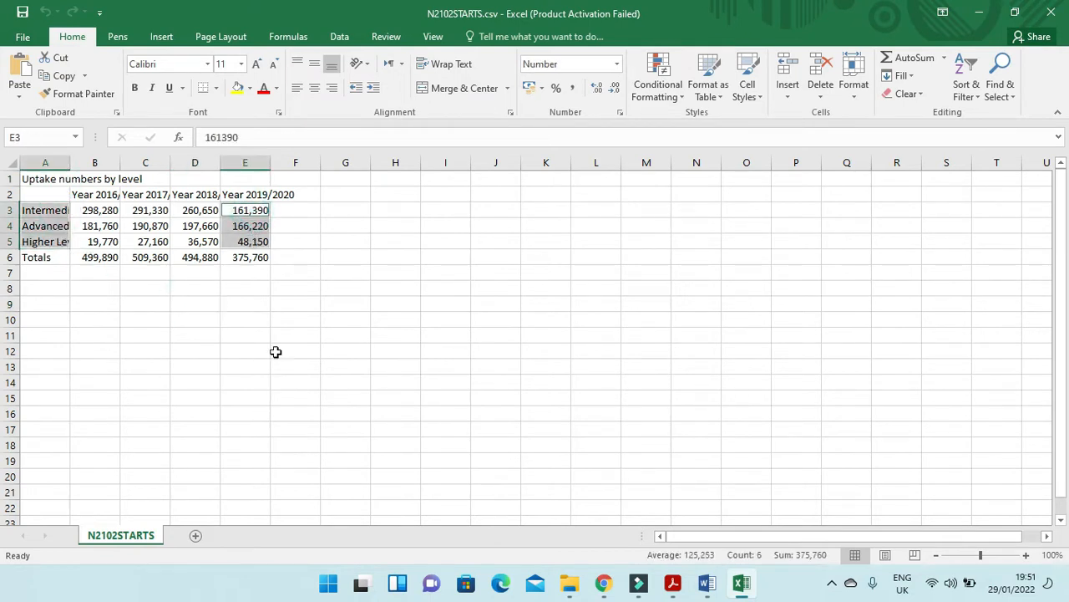
click(163, 37)
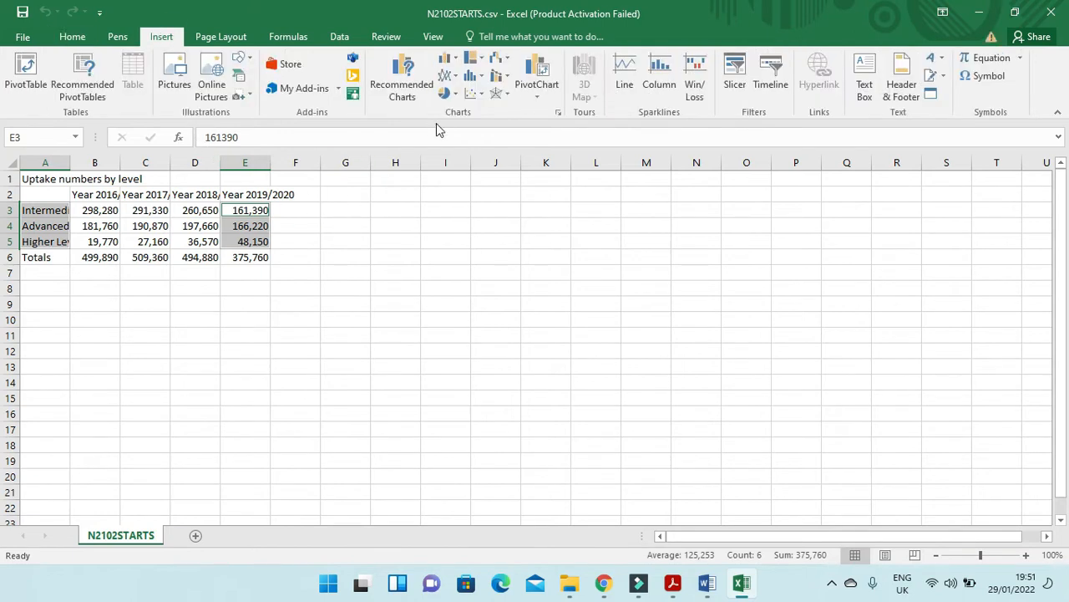
click(455, 96)
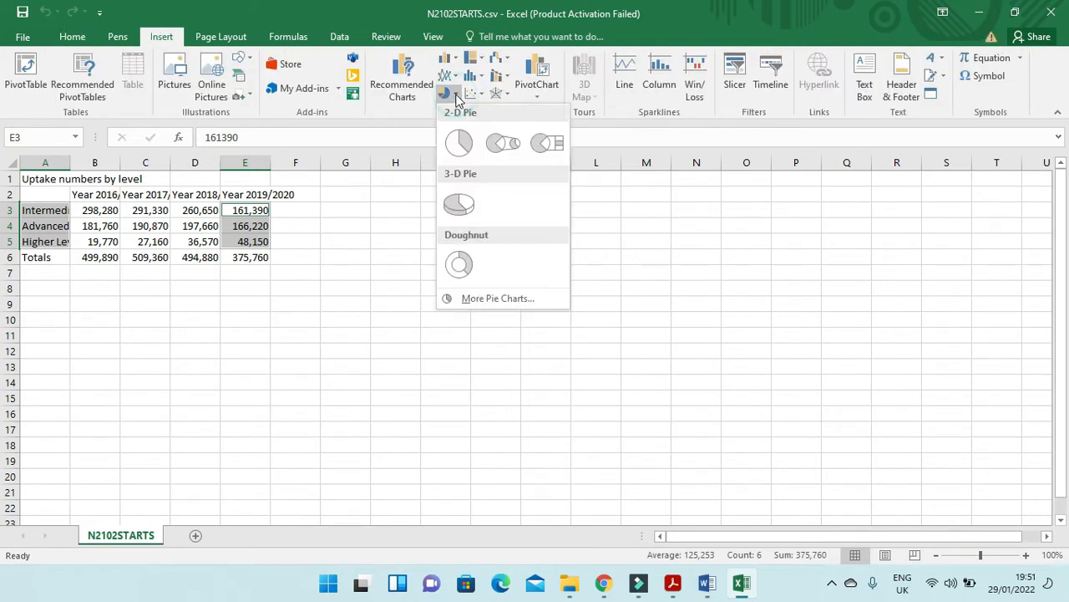
click(466, 142)
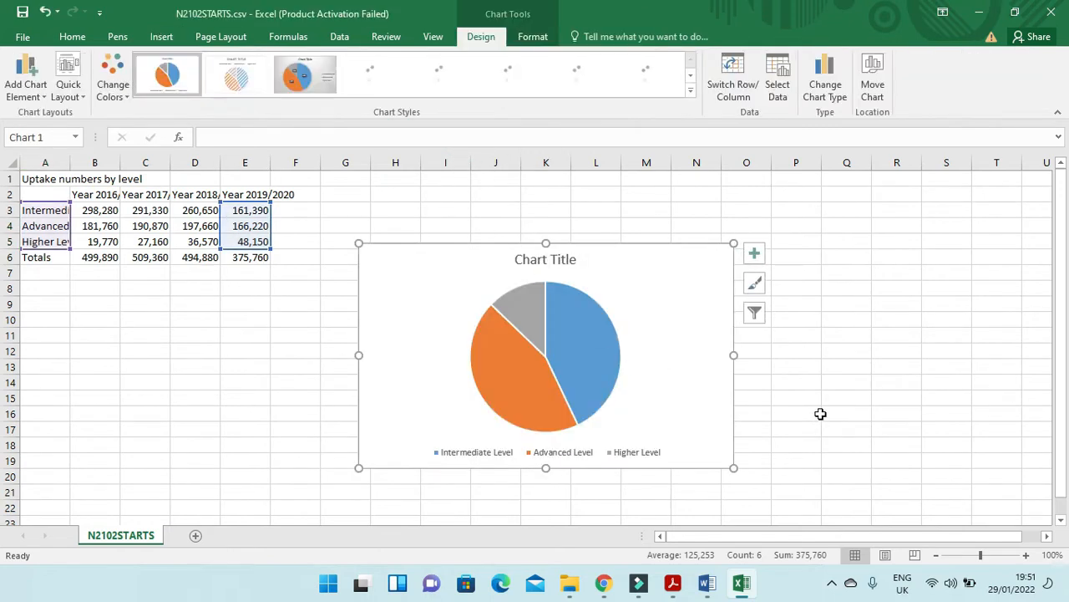
- Copy the title "Apprenticeship Starts 2019/2020" from step 12 of the question paper in Adobe Acrobat Reader and make it the pie chart's title in Excel
click(674, 591)
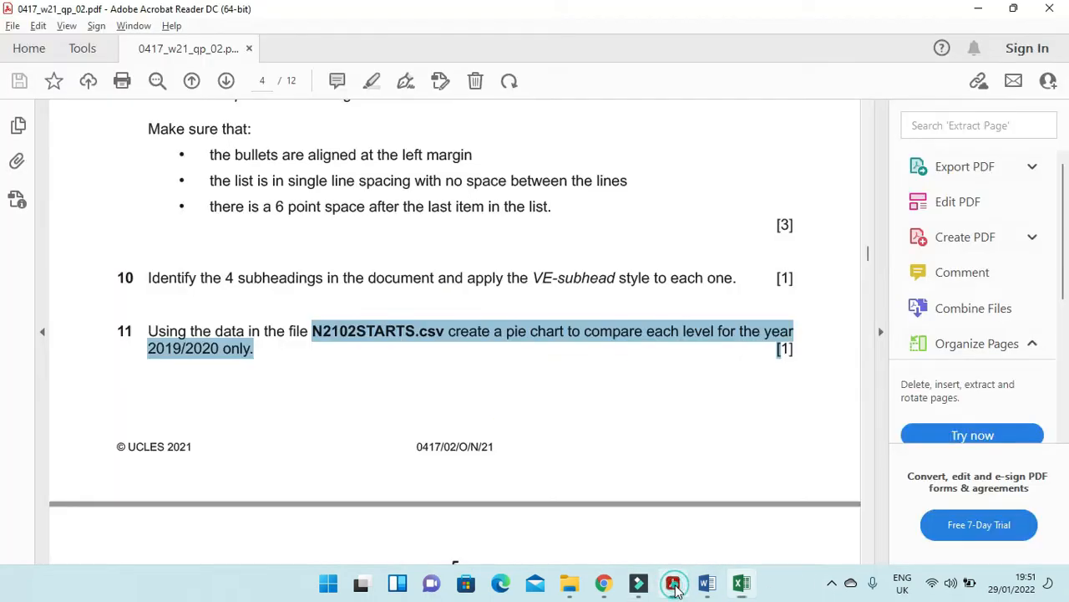
scroll(437, 386, down, 8)
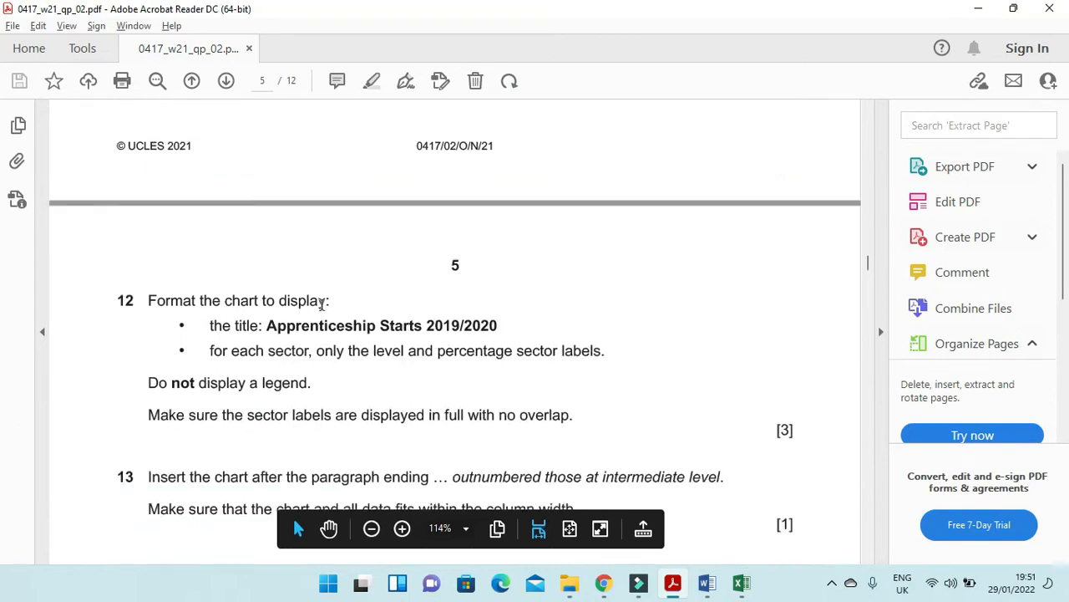
scroll(321, 304, down, 1)
drag(500, 287, 266, 288)
key(ctrl+c)
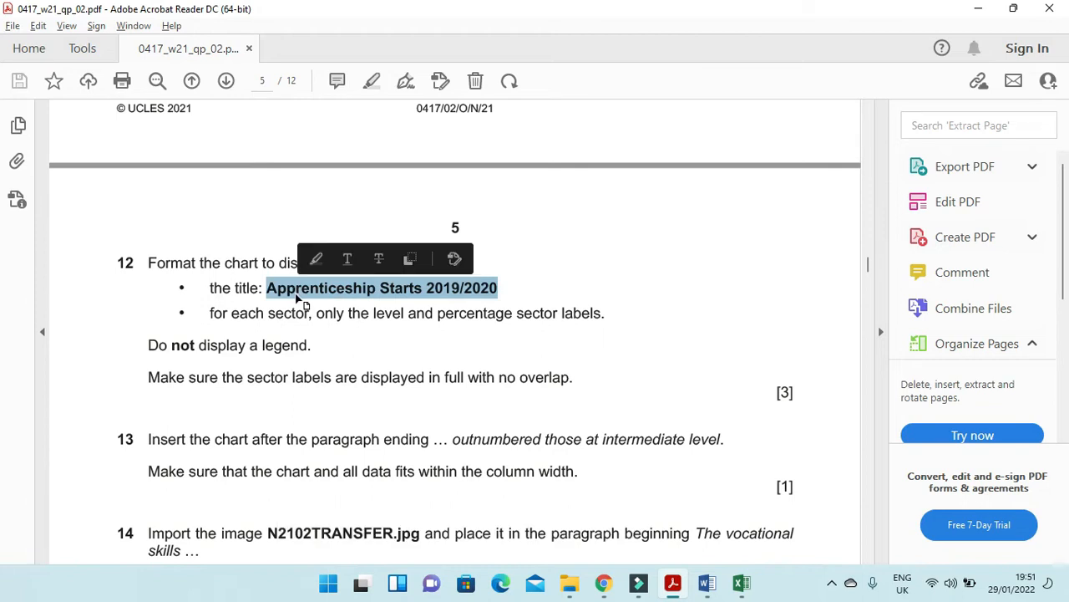
key(alt+Tab)
click(561, 261)
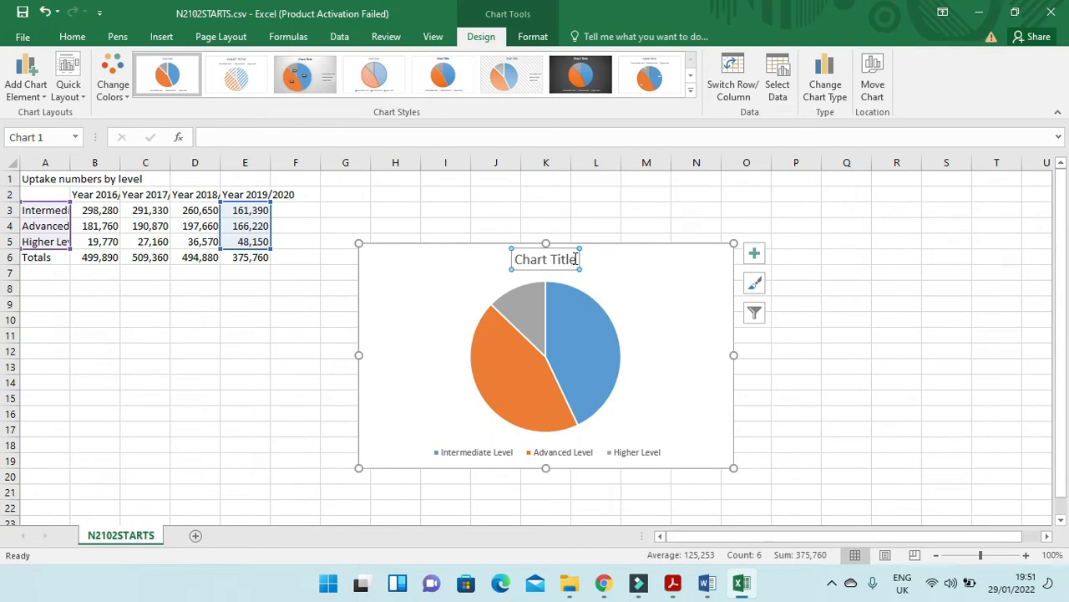
click(575, 259)
drag(576, 259, 516, 261)
key(ctrl+v)
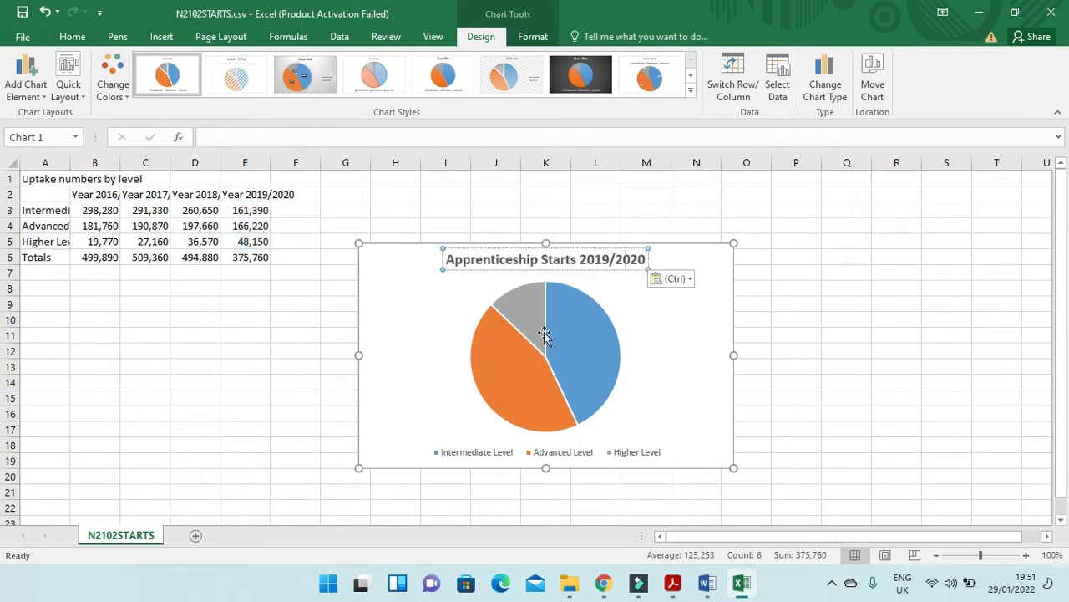
key(alt+Tab)
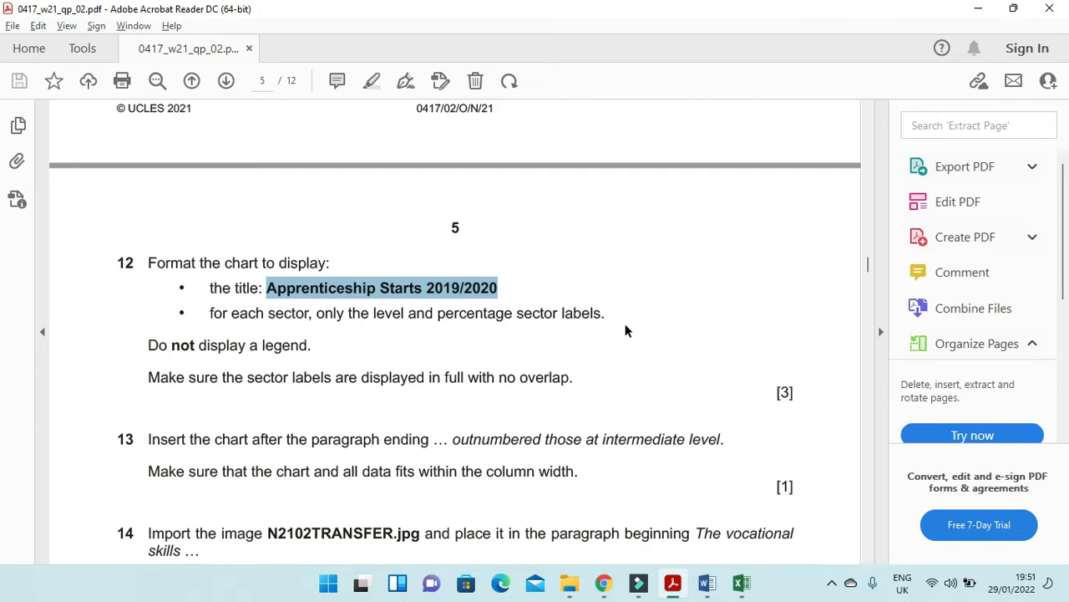
key(alt+Tab)
key(ctrl+v)
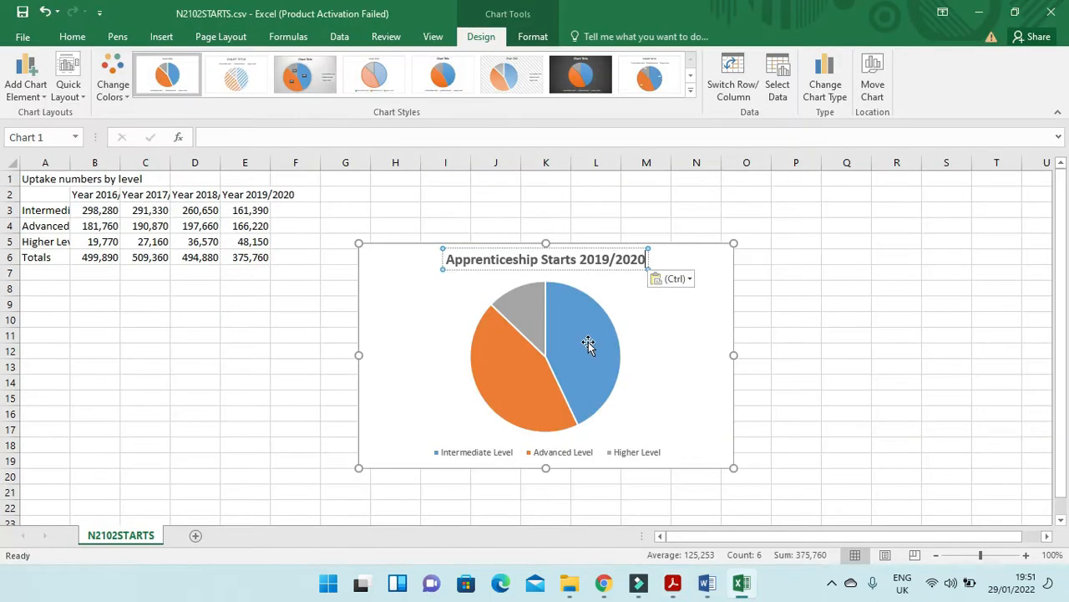
- Check step 12's sector label requirement in Adobe Acrobat Reader and apply an Excel chart style with level and percentage labels and no legend
mouse_move(584, 344)
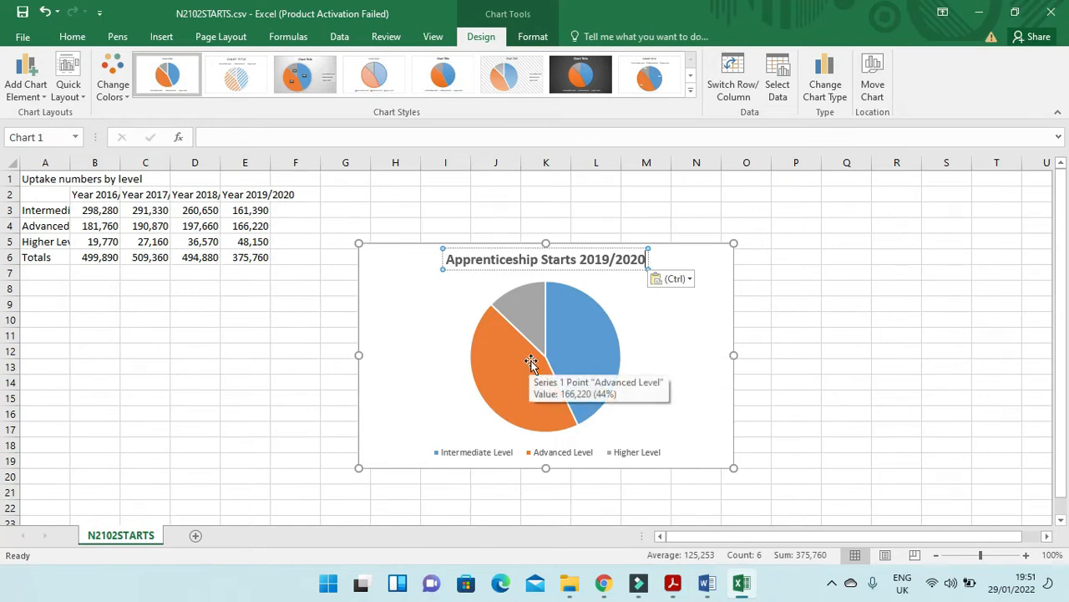
click(658, 83)
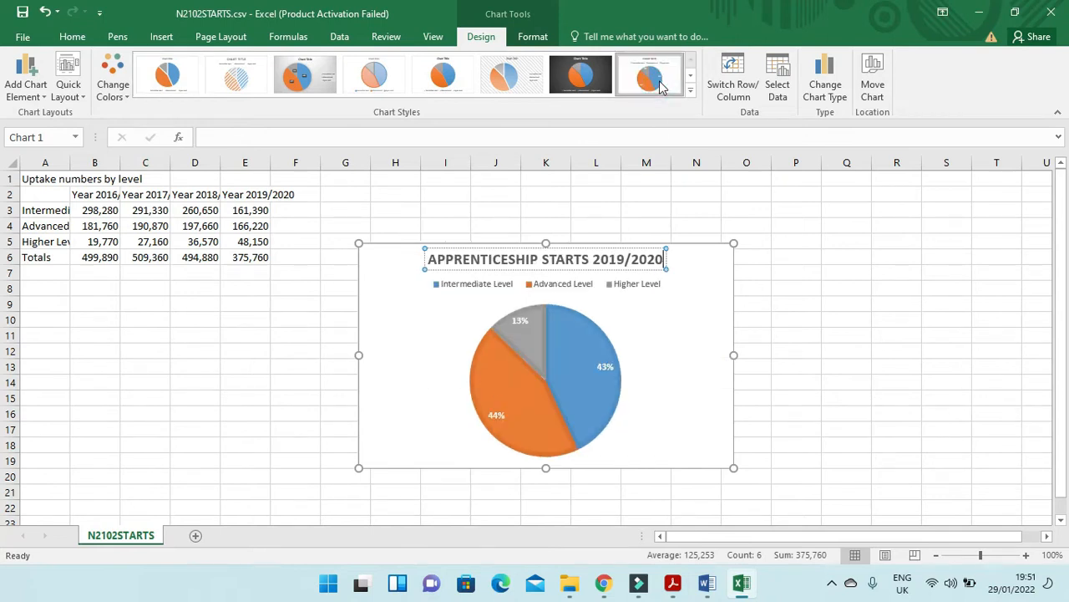
key(alt+Tab)
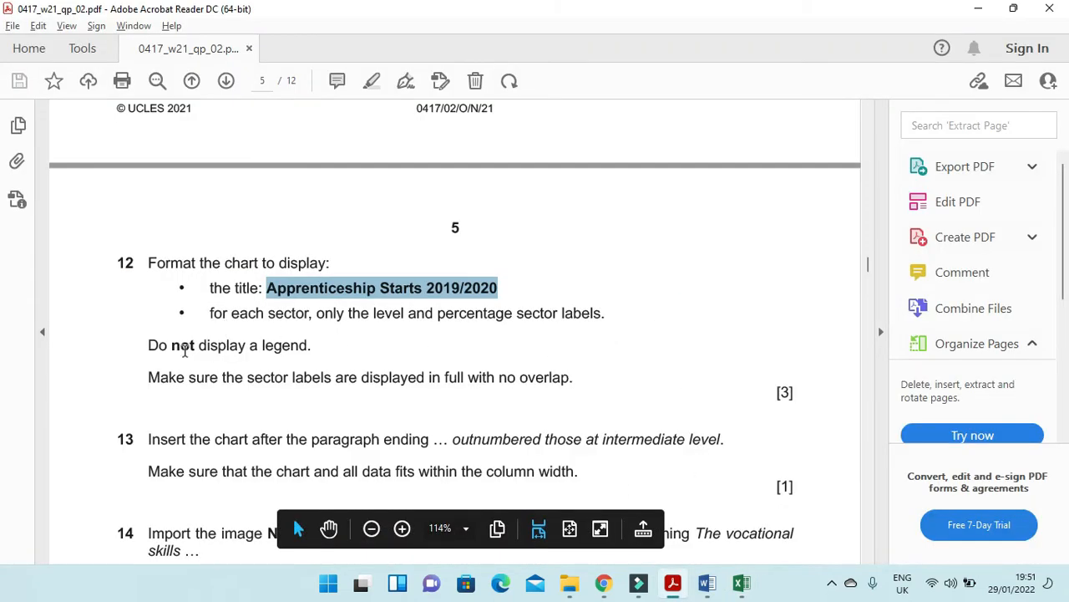
drag(210, 313, 597, 325)
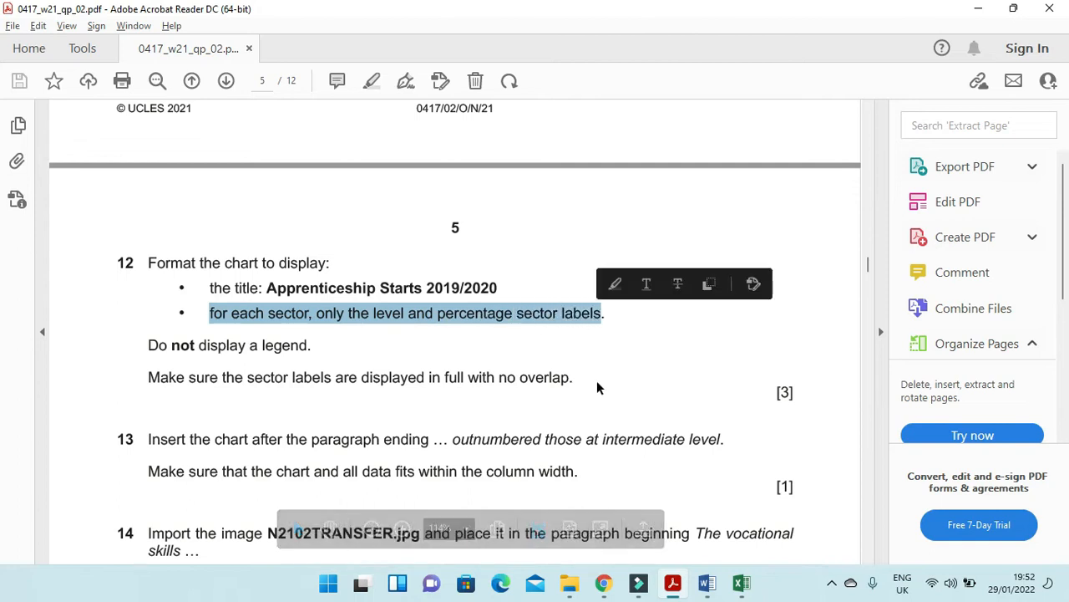
key(alt+Tab)
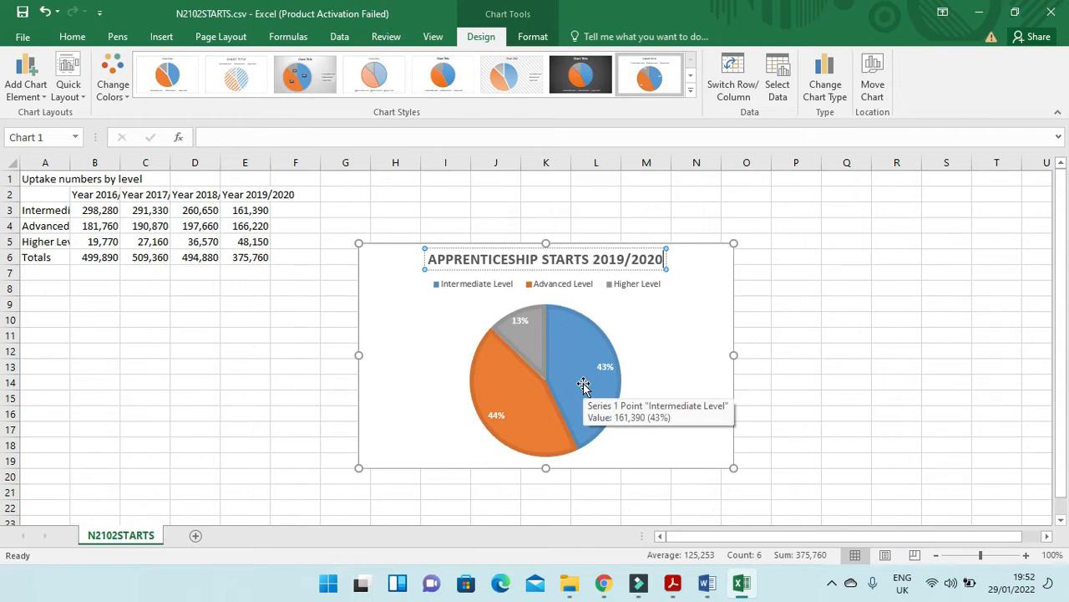
click(691, 79)
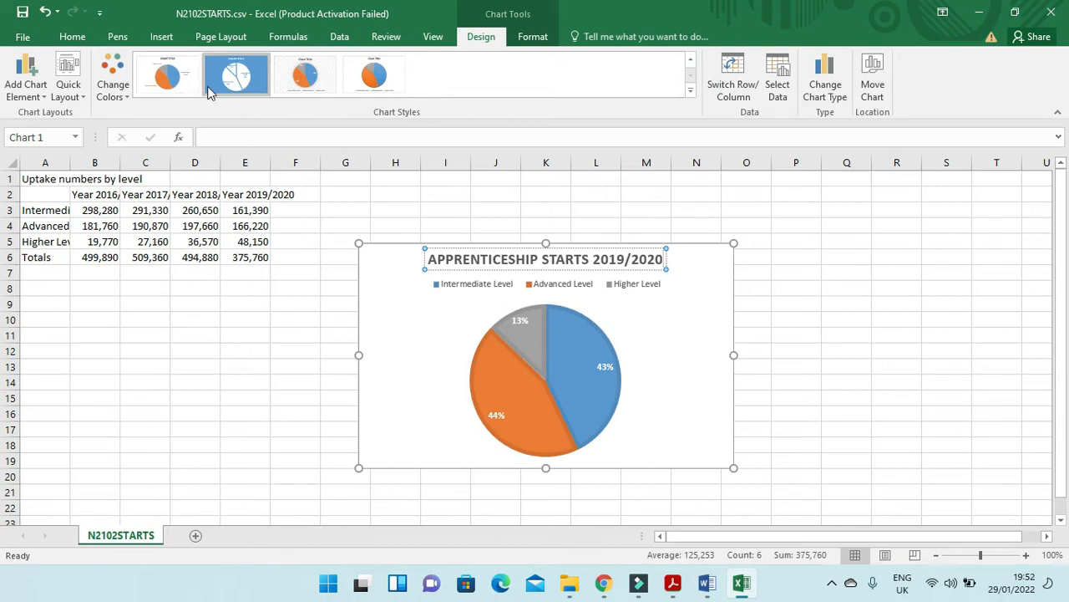
click(171, 81)
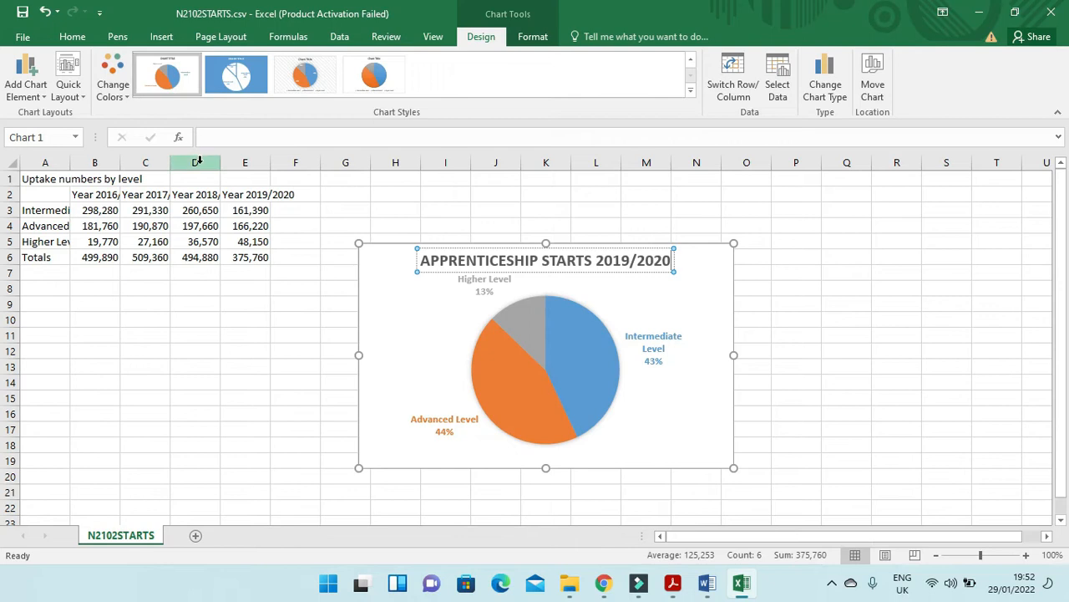
- Move the Intermediate Level data label inside the blue sector and set its font colour to white
click(651, 345)
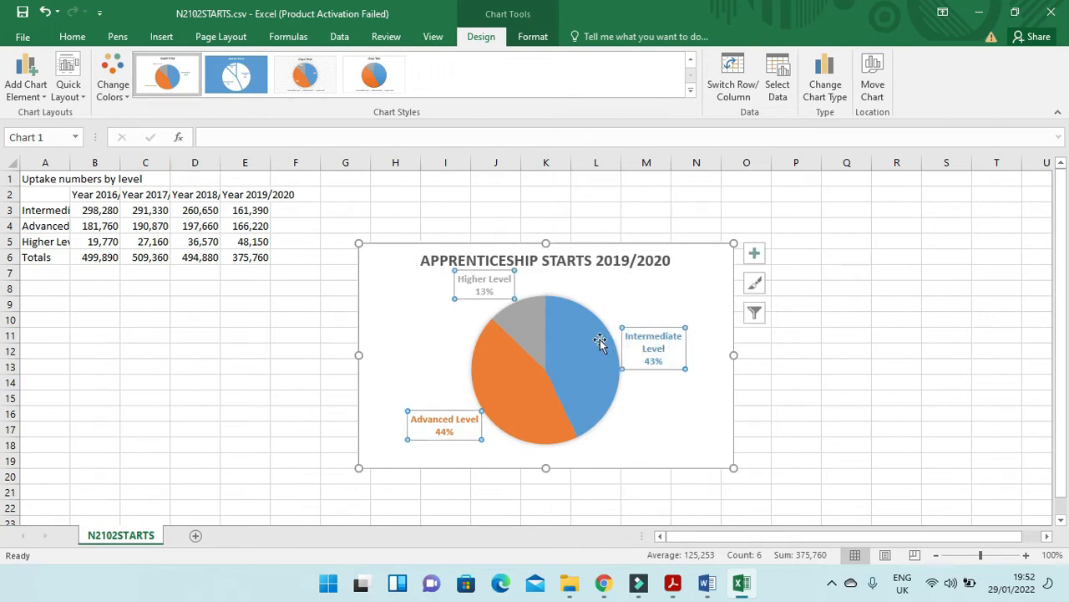
drag(635, 329, 562, 334)
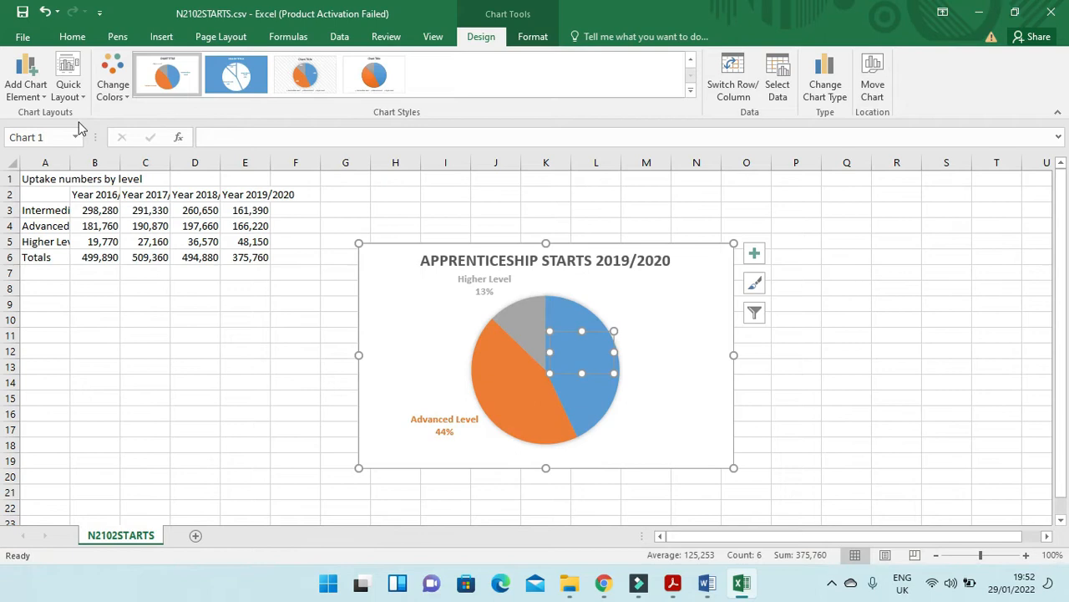
click(74, 37)
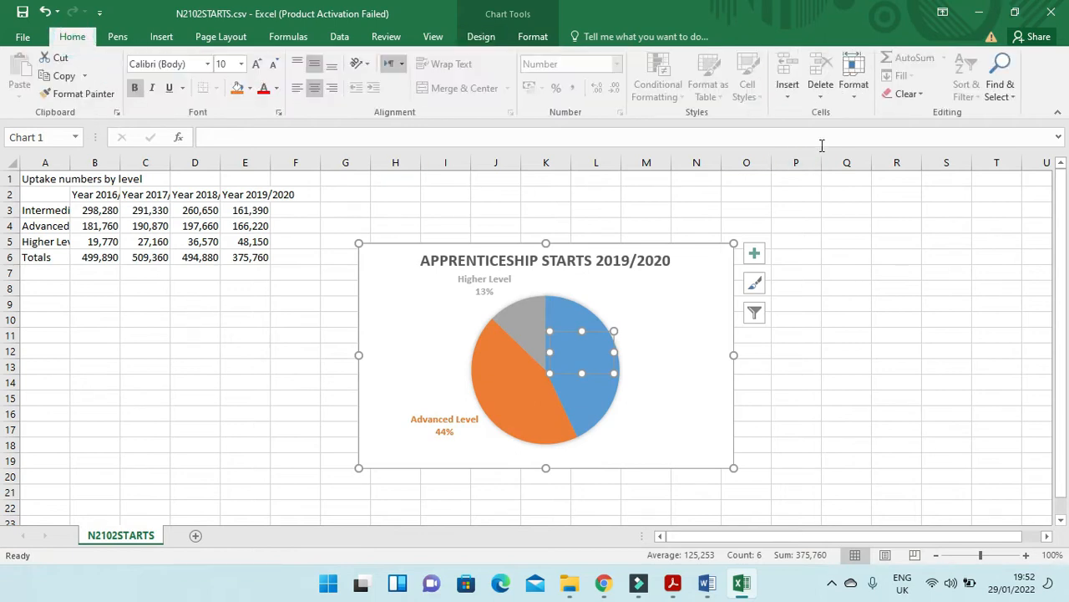
click(278, 90)
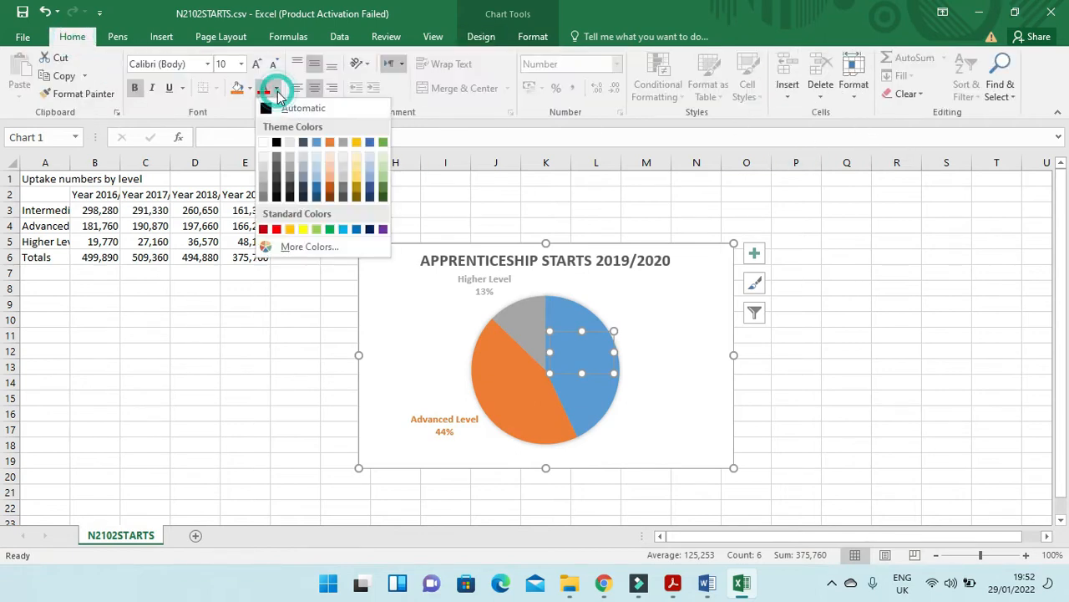
click(264, 144)
- Move the Higher Level data label inside the grey sector, set its font colour to white and widen the label slightly
click(475, 283)
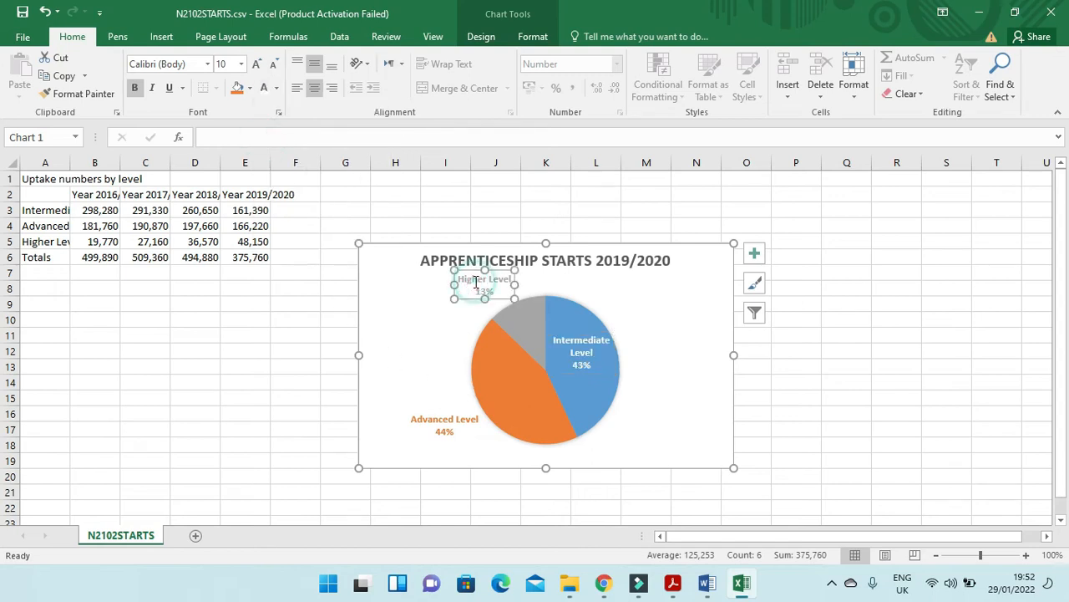
drag(462, 278, 525, 308)
drag(504, 272, 542, 307)
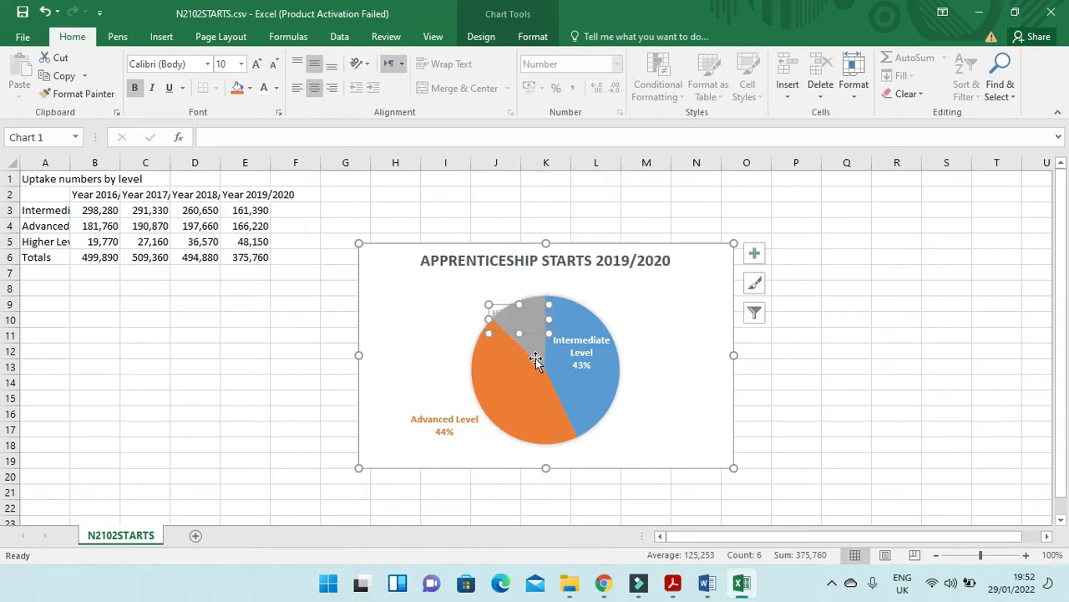
click(264, 89)
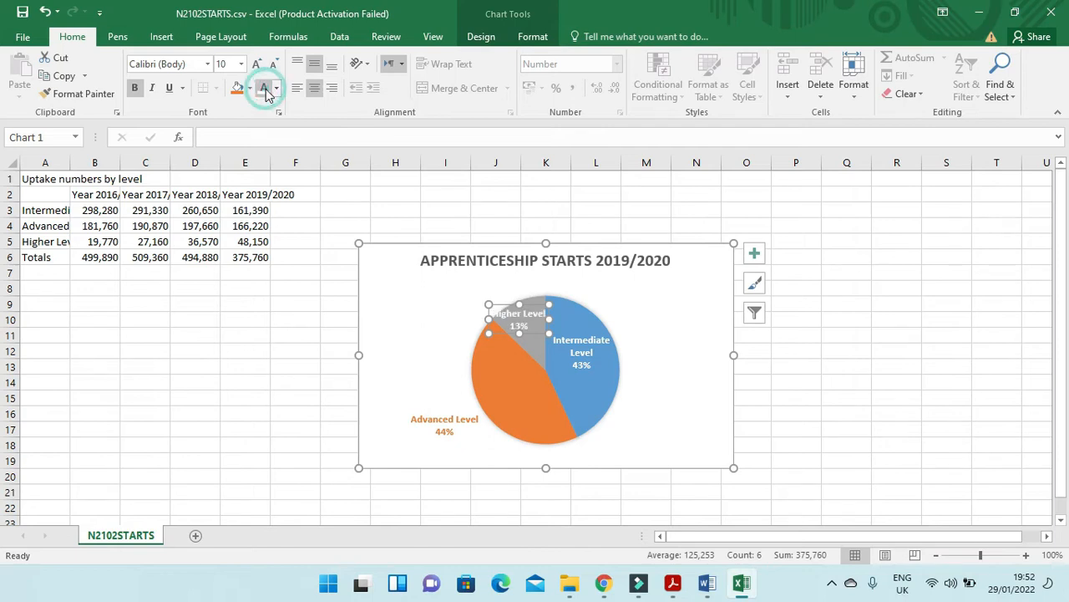
drag(488, 320, 487, 318)
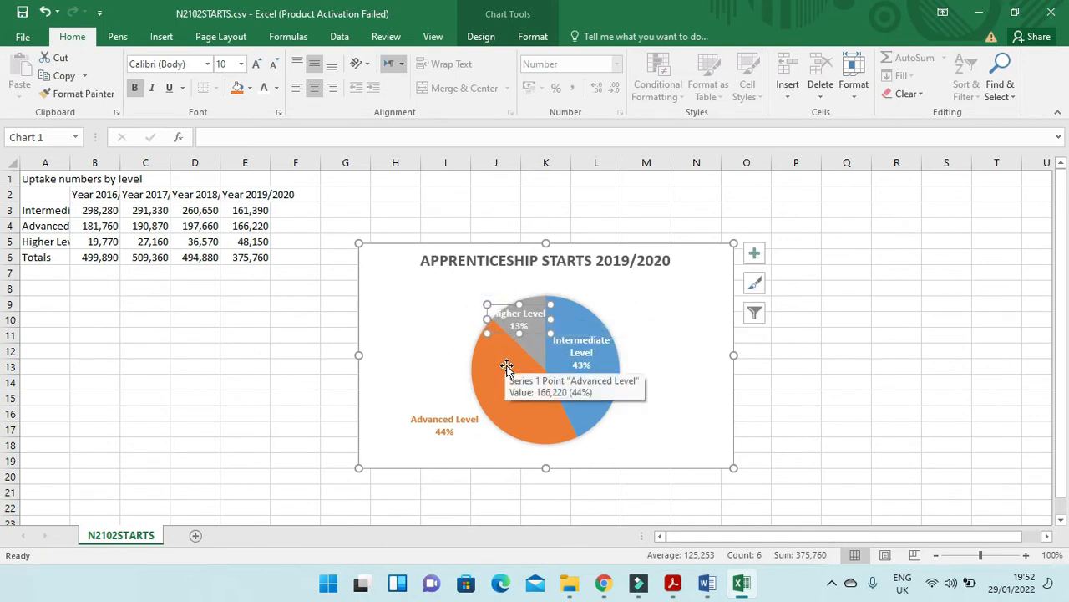
- Try to move the Advanced Level data label onto the orange sector
click(505, 364)
click(505, 399)
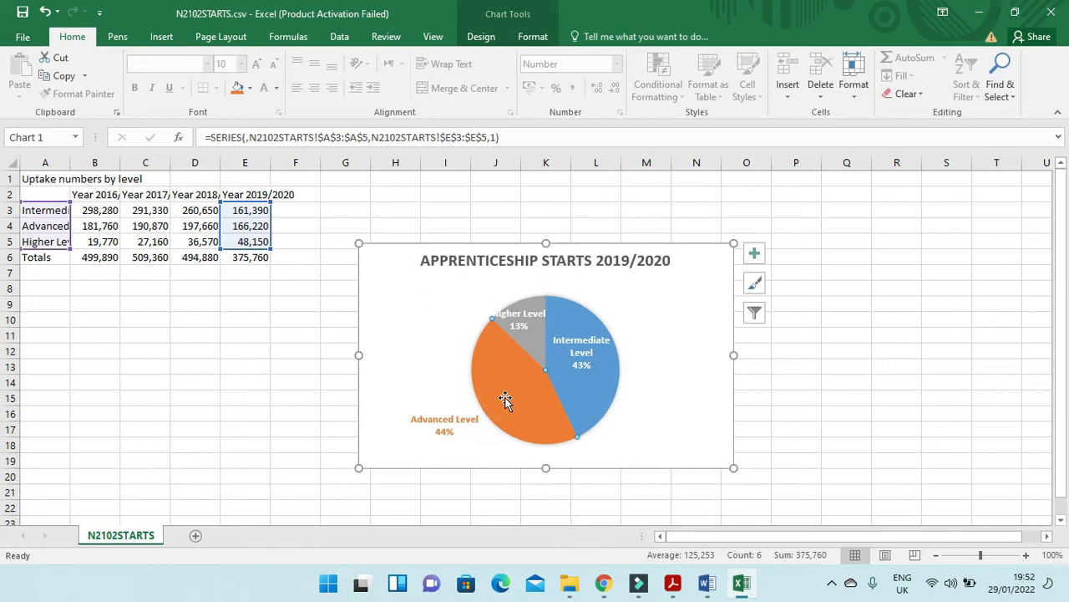
drag(431, 422, 494, 385)
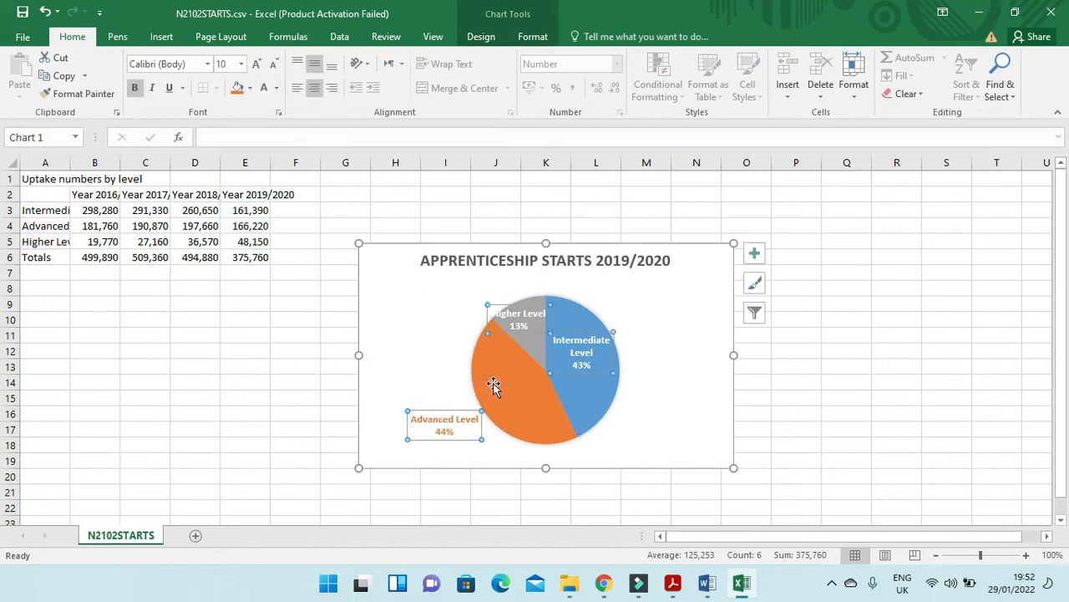
click(437, 428)
drag(440, 419, 504, 393)
click(435, 340)
click(505, 305)
click(581, 356)
click(402, 334)
drag(444, 422, 508, 397)
click(474, 416)
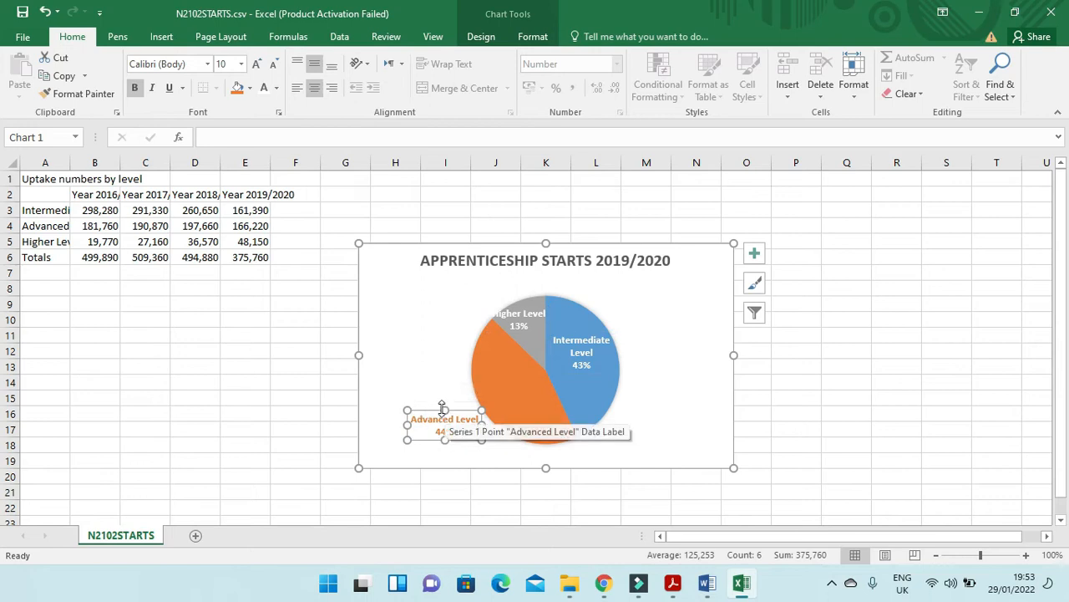
click(437, 409)
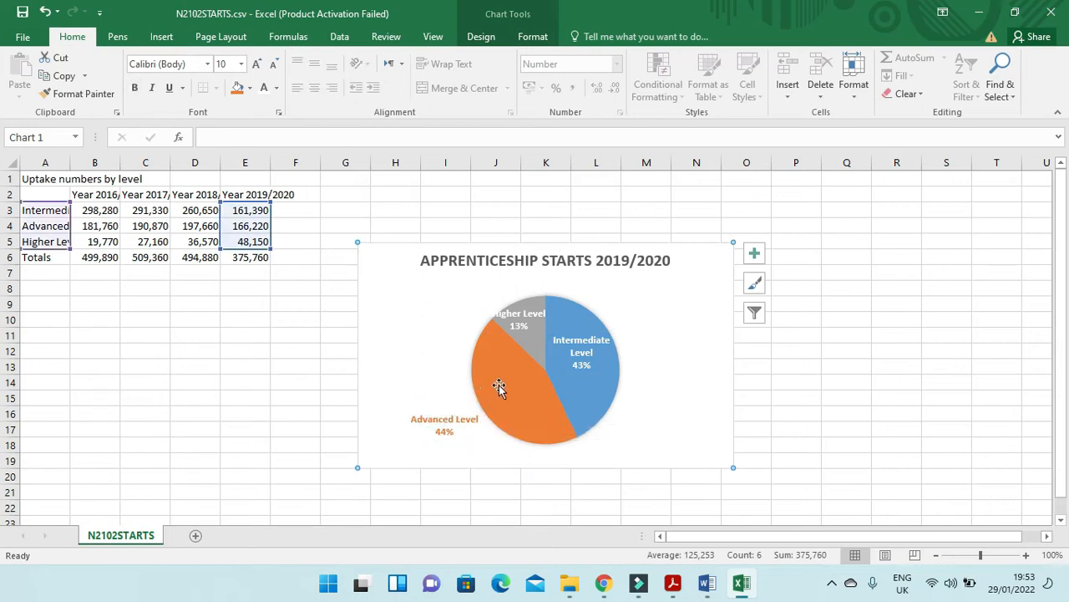
click(408, 371)
click(439, 423)
drag(439, 423, 505, 393)
click(416, 327)
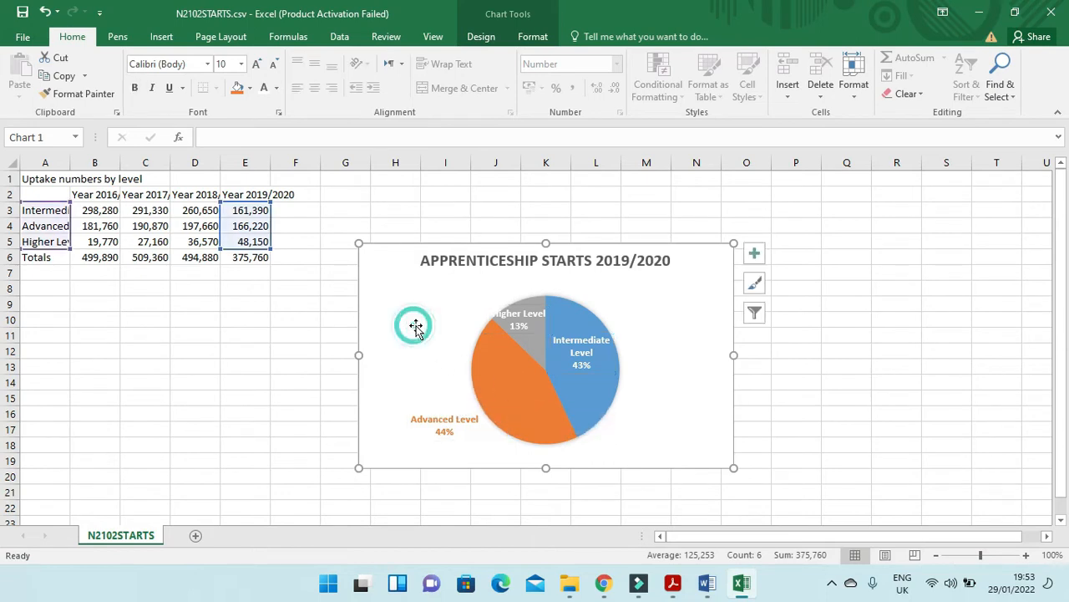
click(431, 420)
drag(431, 421, 485, 392)
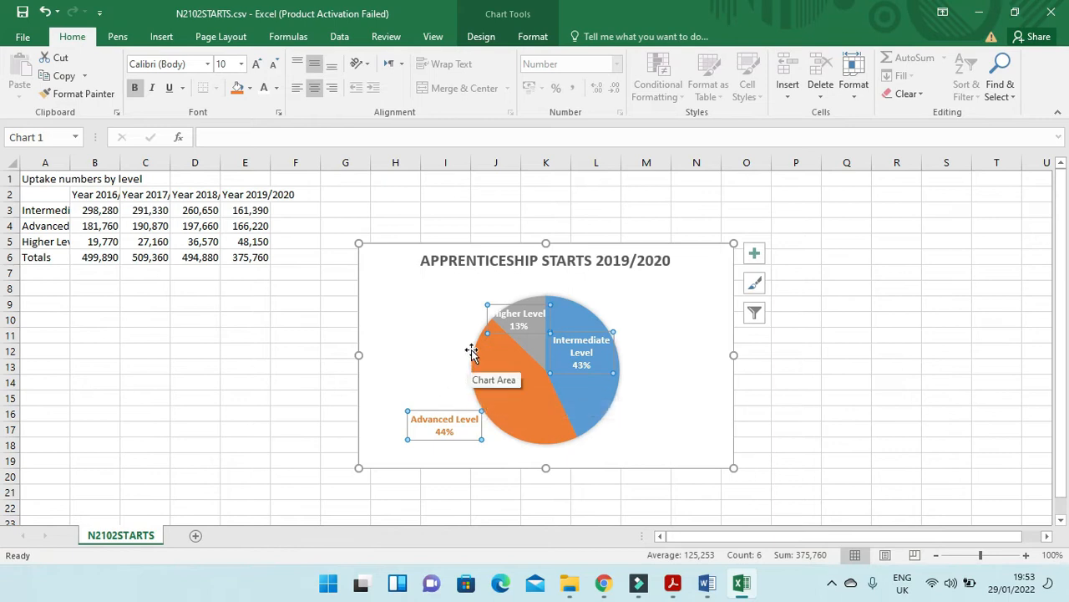
click(495, 303)
click(449, 417)
click(450, 422)
click(449, 421)
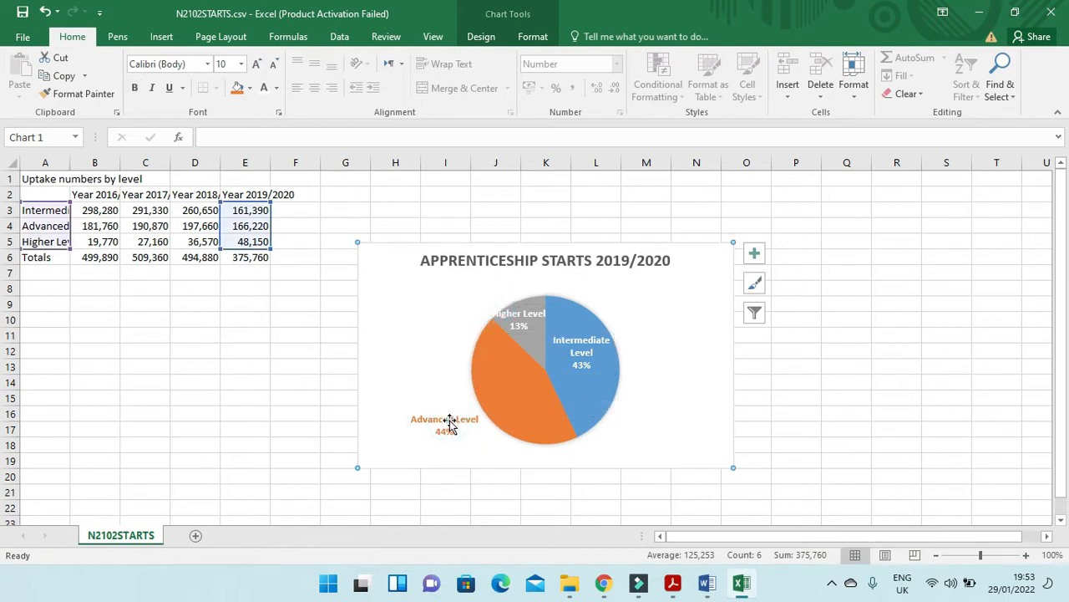
- Select only the Advanced Level data label, place it inside the orange sector and set its font colour to white
click(444, 425)
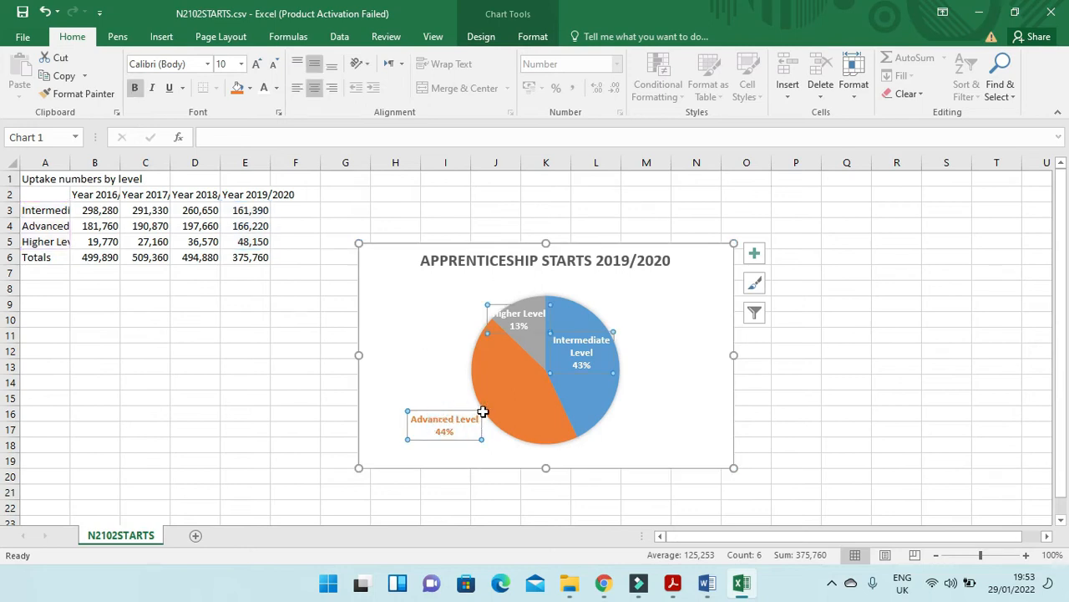
click(454, 410)
drag(456, 410, 516, 378)
click(506, 378)
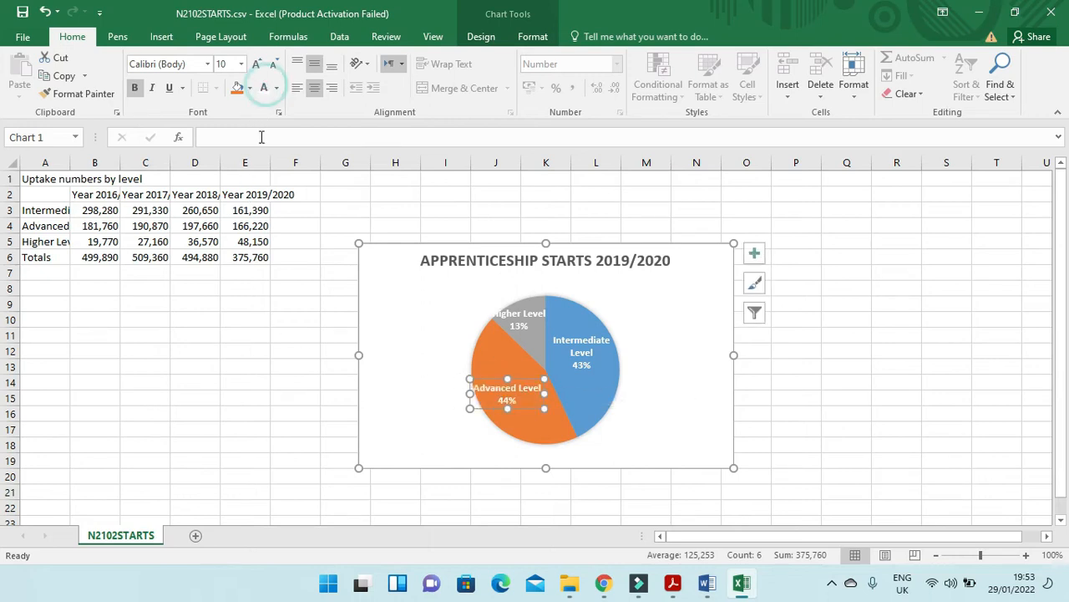
click(226, 395)
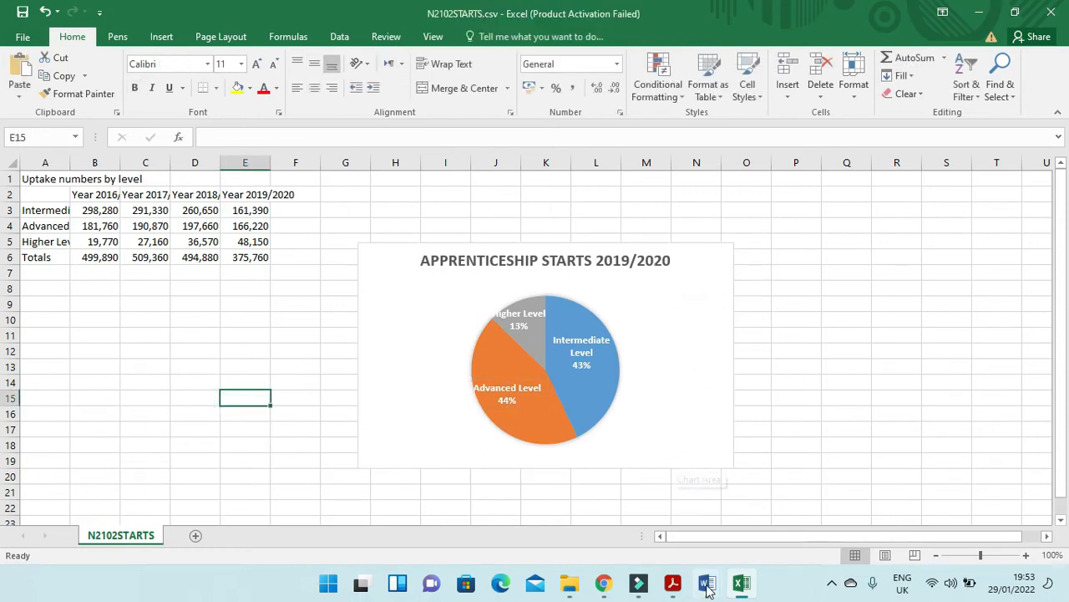
- Read the no-overlap requirement of step 12 and all of step 13 in Adobe Acrobat Reader, and select the whole pie chart in Excel
click(673, 582)
drag(151, 377, 567, 390)
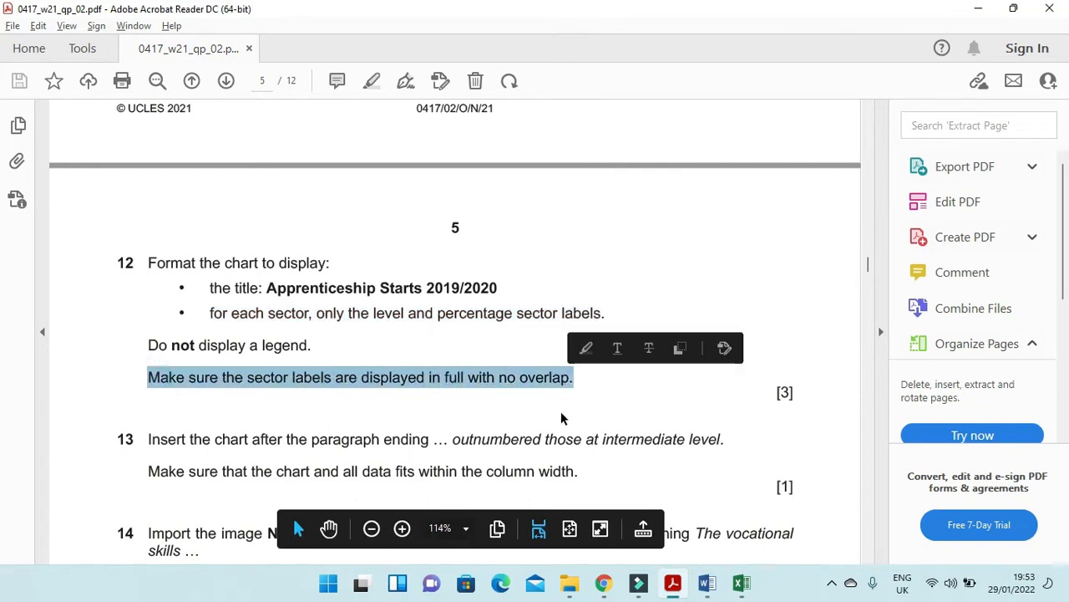
scroll(562, 417, down, 2)
drag(140, 366, 704, 373)
key(alt+Tab)
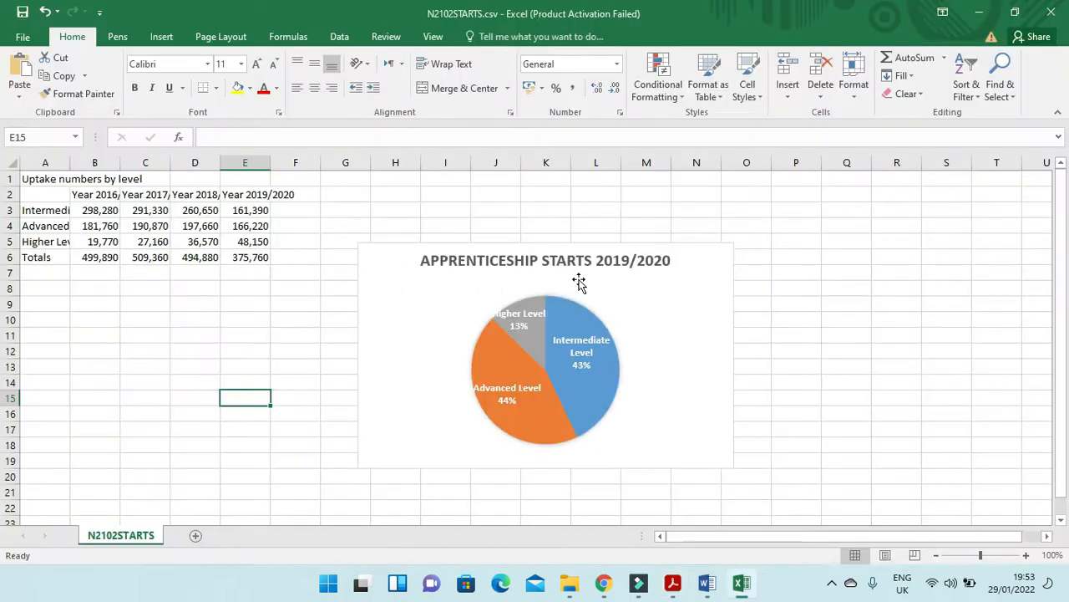
click(579, 244)
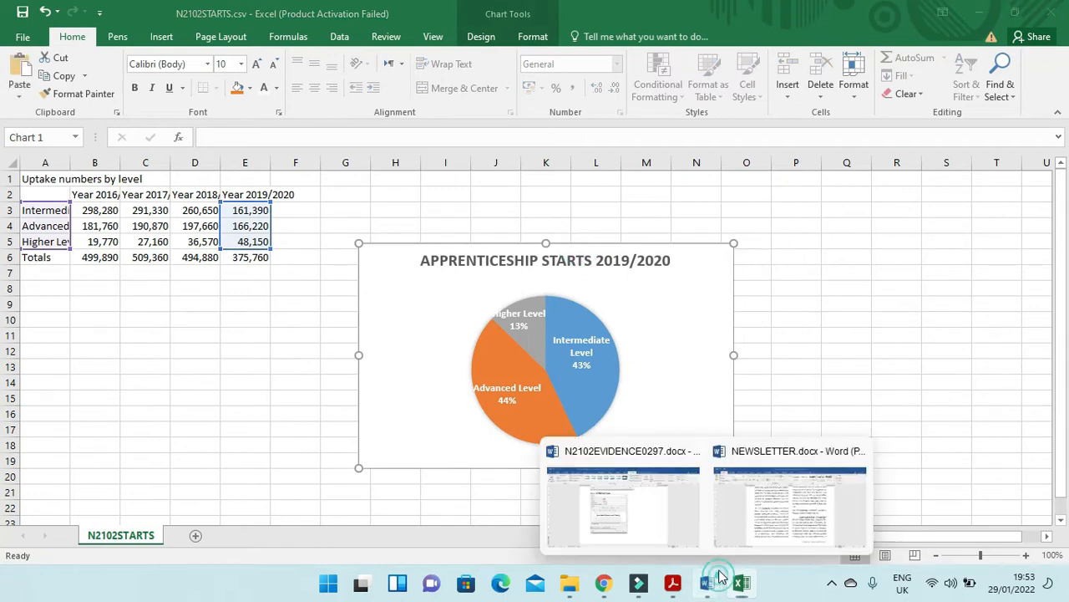
- Switch to NEWSLETTER.docx in Word and paste the pie chart after the paragraph ending "outnumbered those at intermediate level."
click(802, 489)
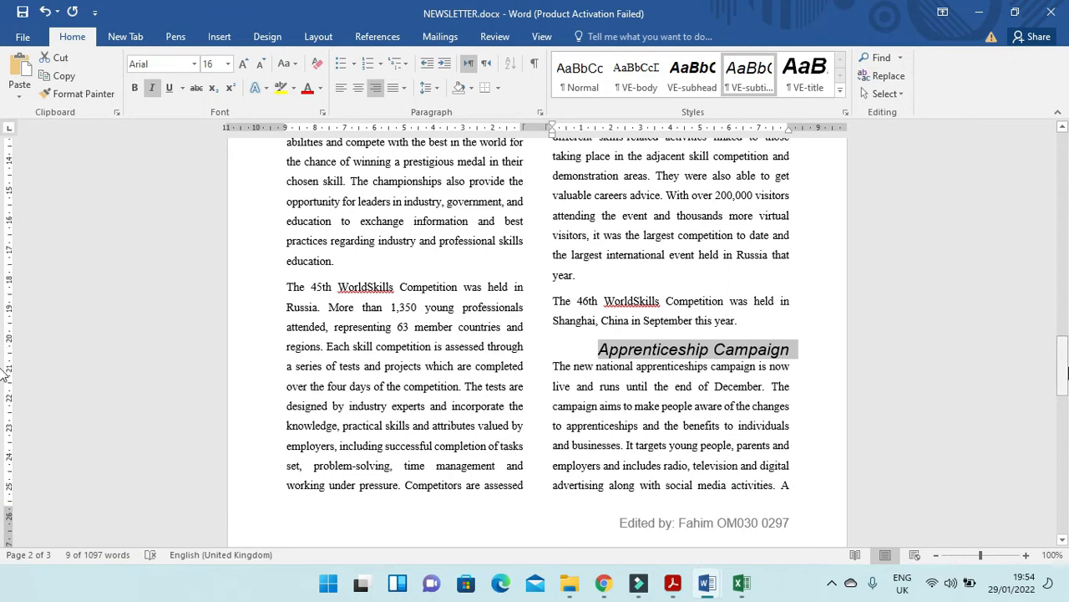
click(1067, 390)
drag(1067, 373, 1067, 239)
drag(2, 241, 3, 228)
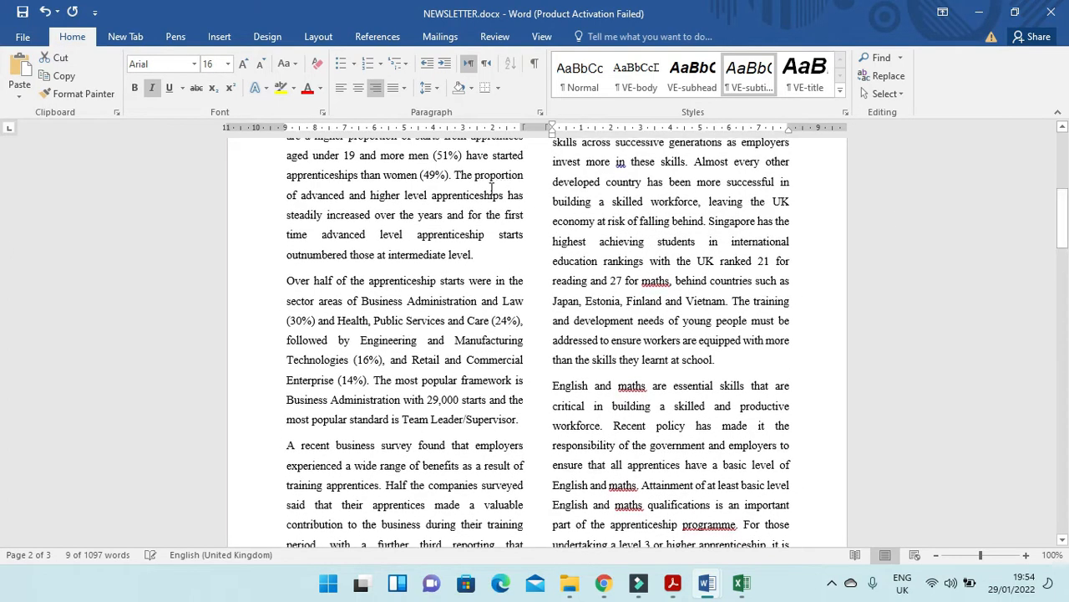
click(479, 254)
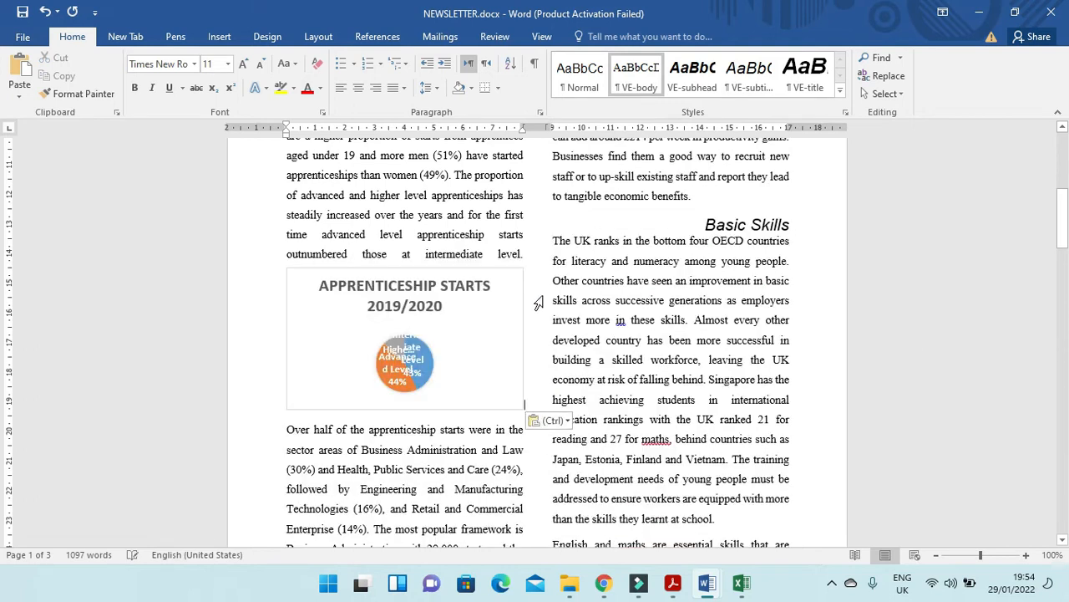
- Examine the pasted pie chart's sectors and data labels for overlapping text
click(452, 348)
click(399, 366)
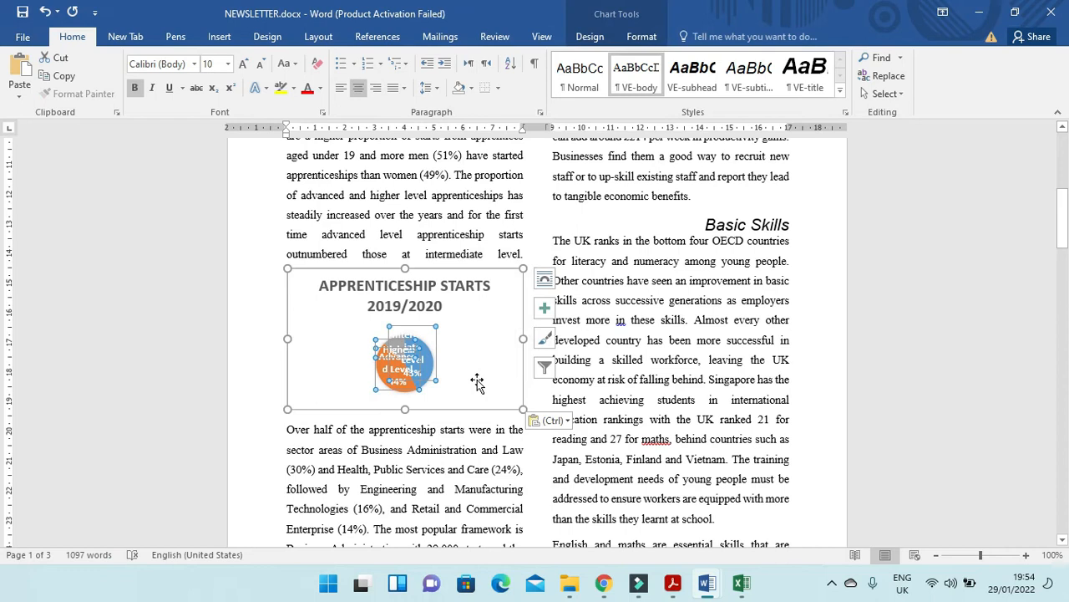
click(477, 382)
click(428, 387)
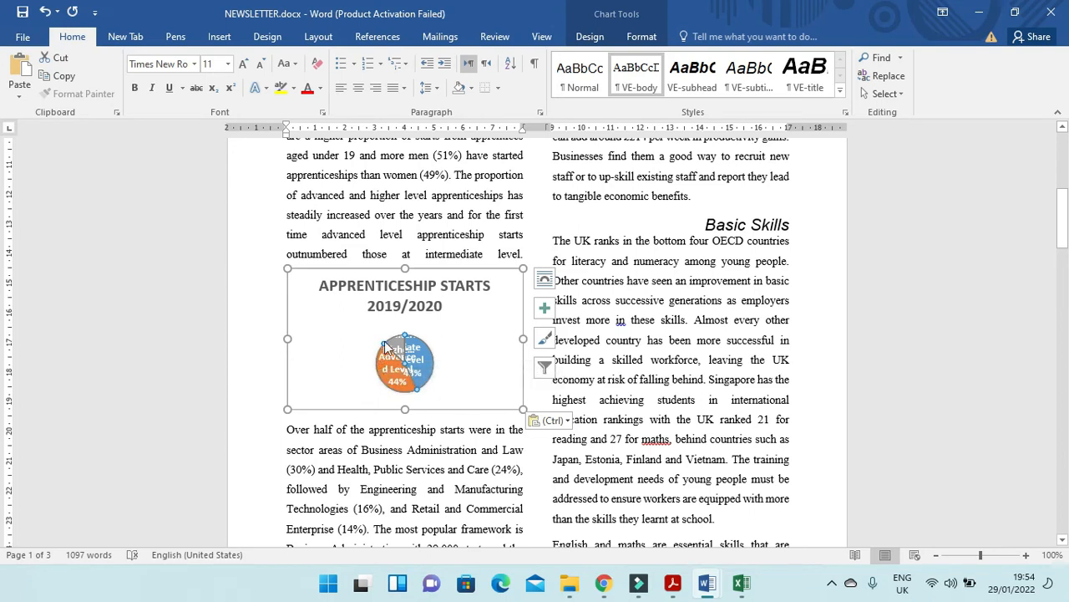
click(463, 385)
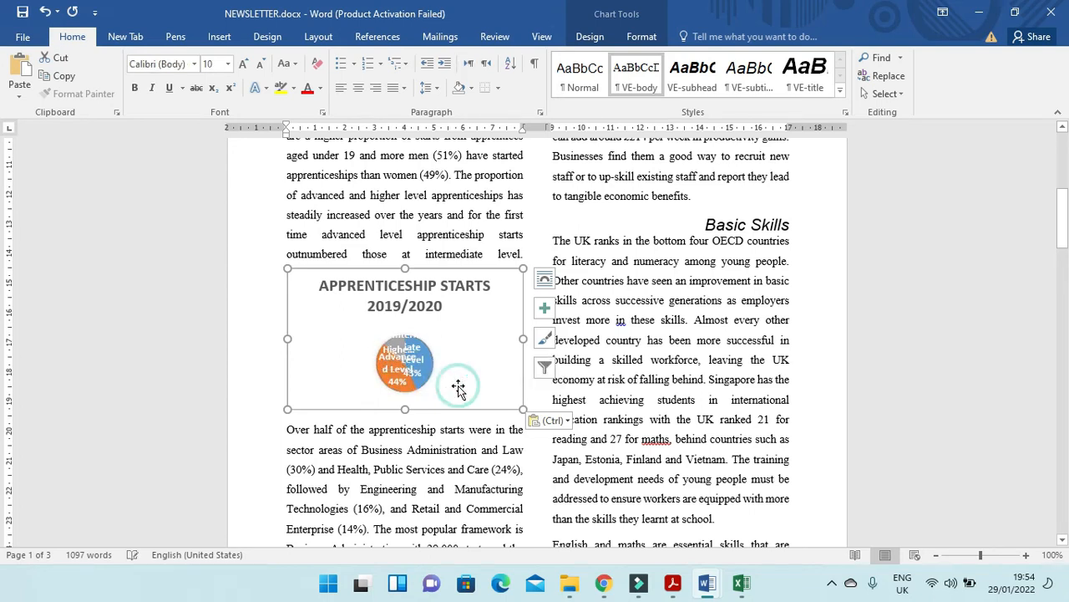
click(425, 381)
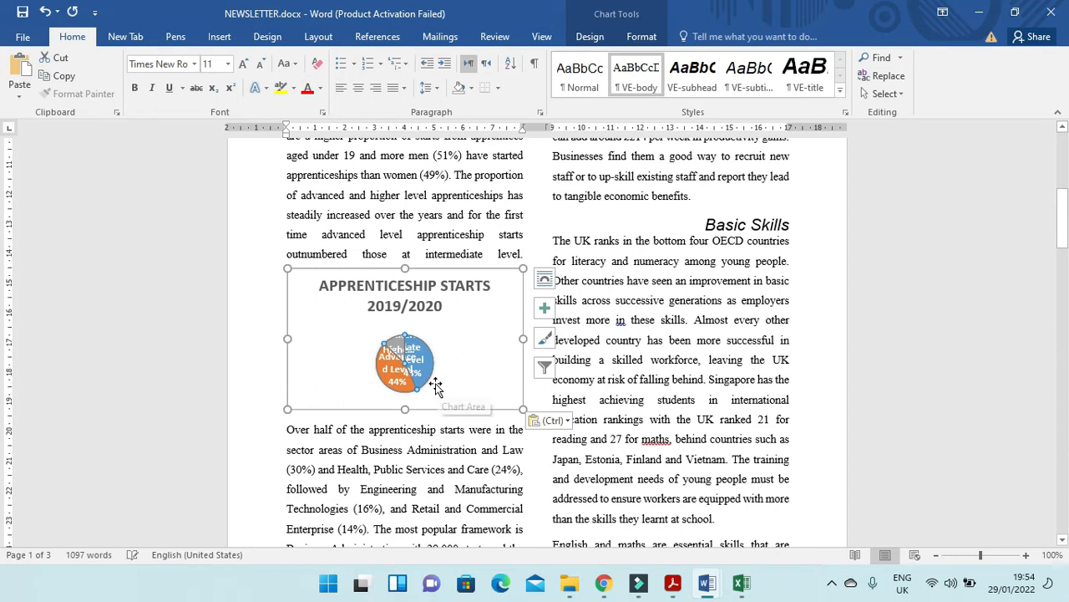
click(471, 362)
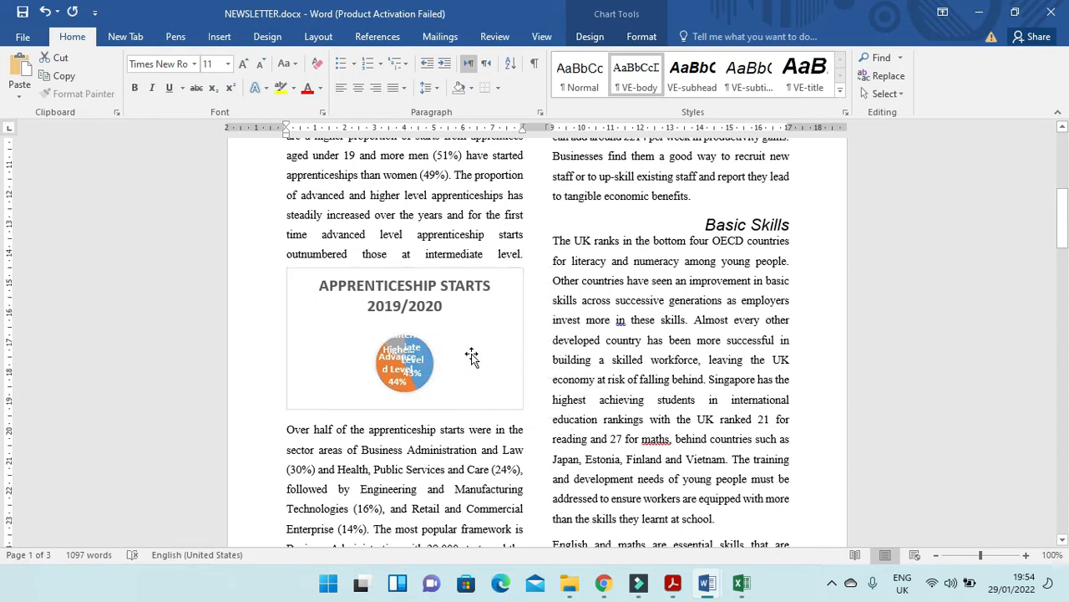
click(428, 374)
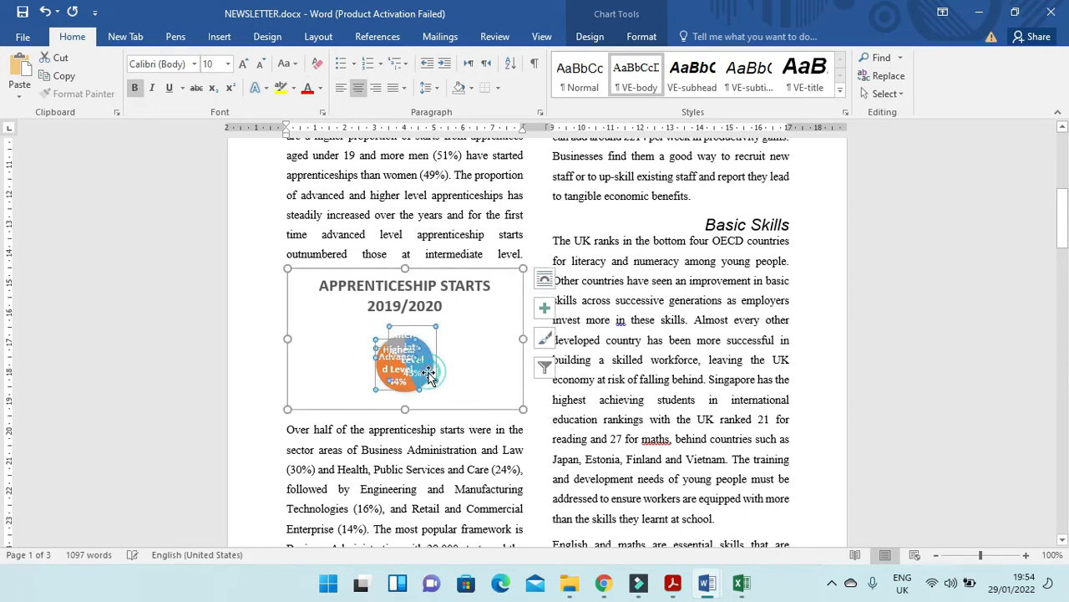
- Switch to Excel and move the Intermediate Level, Higher Level and Advanced Level data labels outside the pie, beside their sectors
click(742, 584)
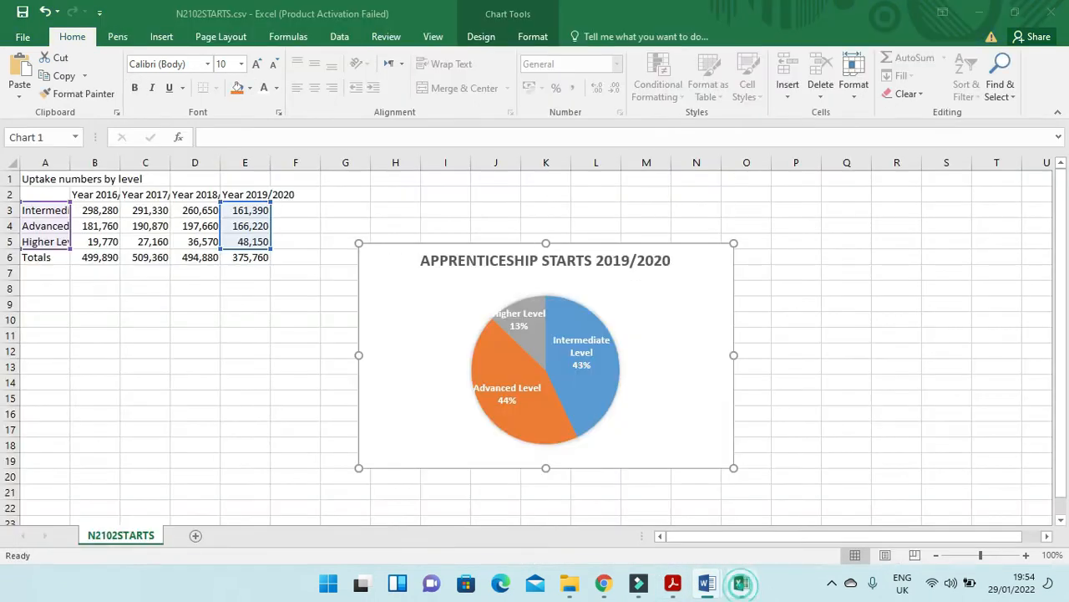
click(583, 345)
drag(583, 346, 656, 326)
drag(521, 313, 482, 296)
drag(511, 391, 434, 404)
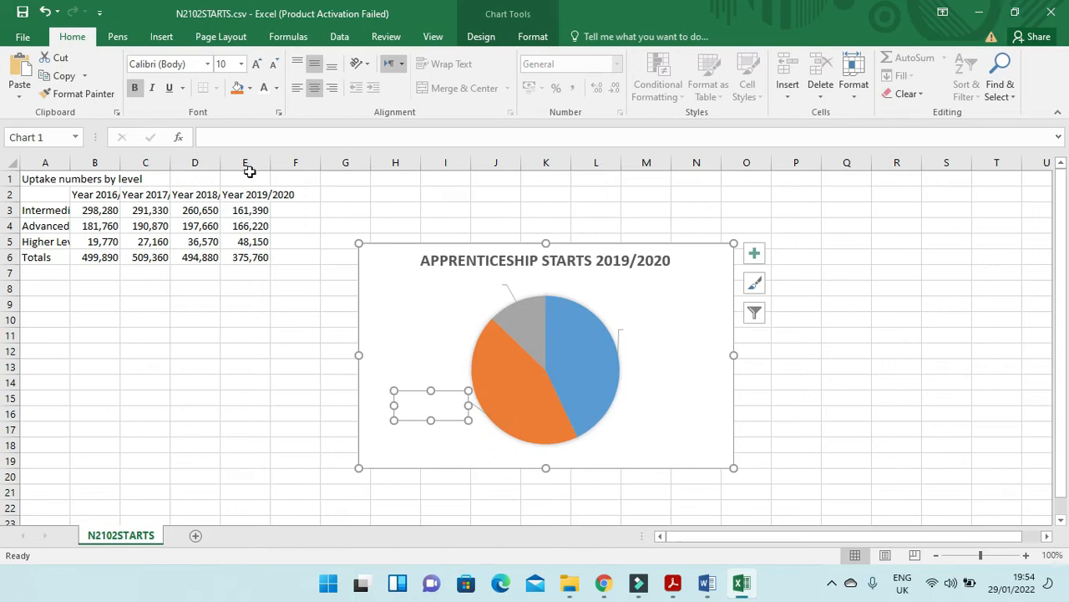
- Fill the Advanced Level data label with orange and set the Higher Level and Intermediate Level labels' font colour to black
click(239, 89)
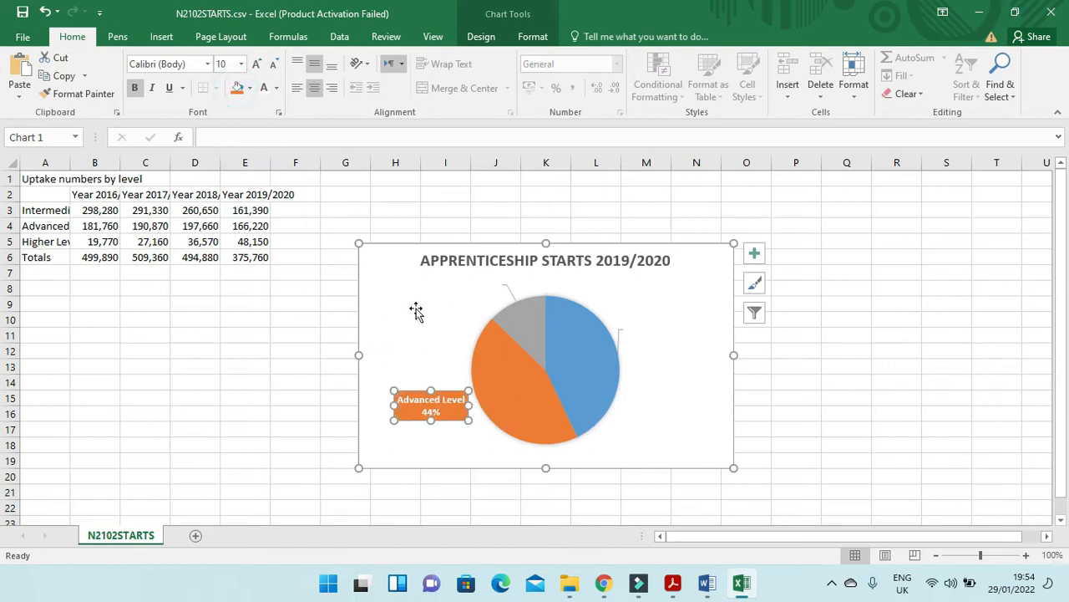
click(504, 288)
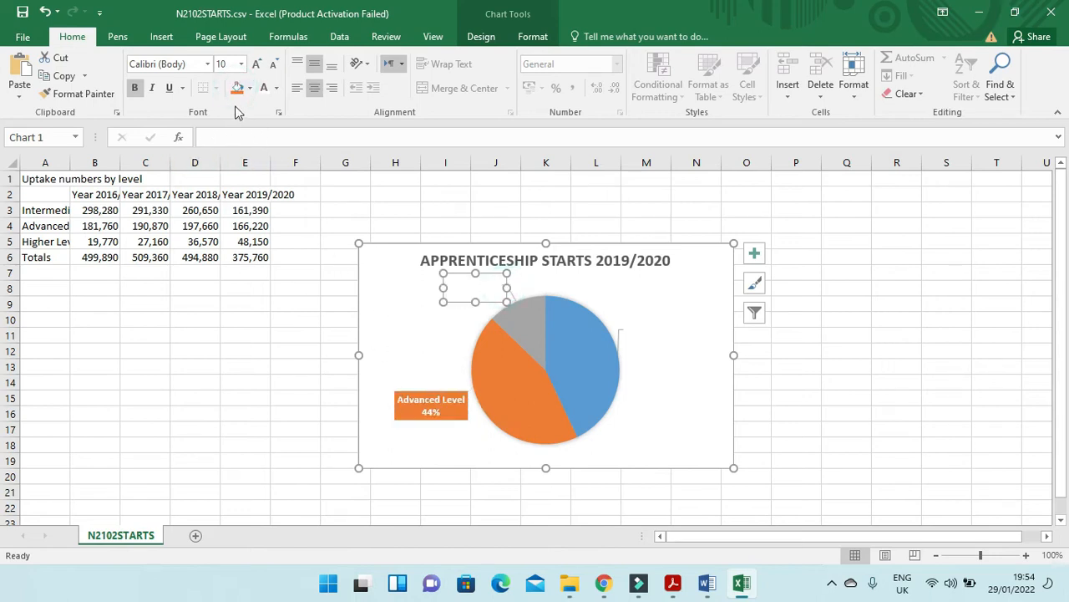
click(277, 88)
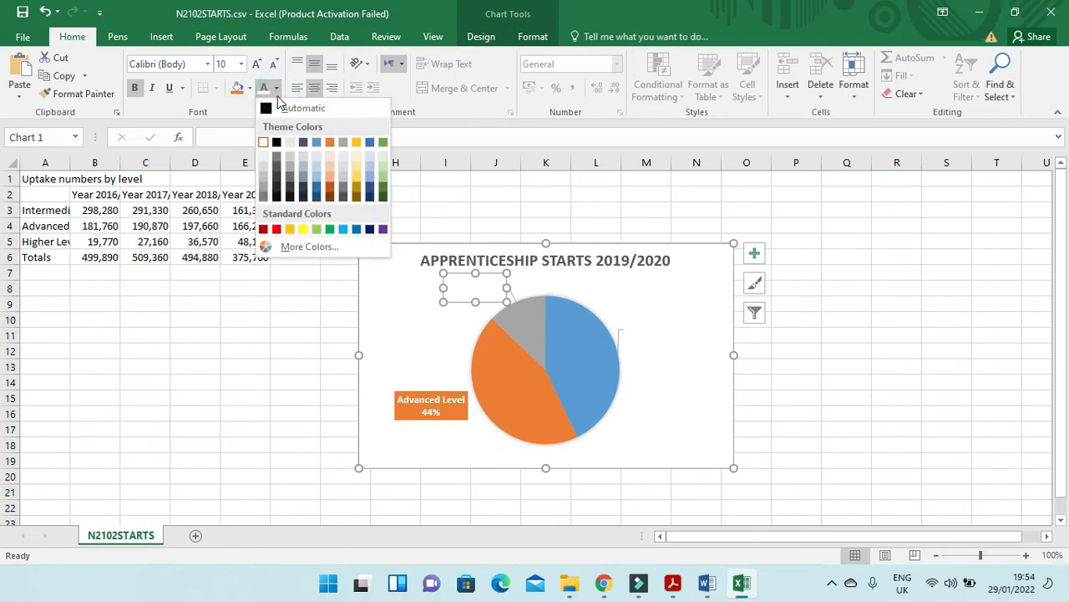
click(276, 143)
click(627, 350)
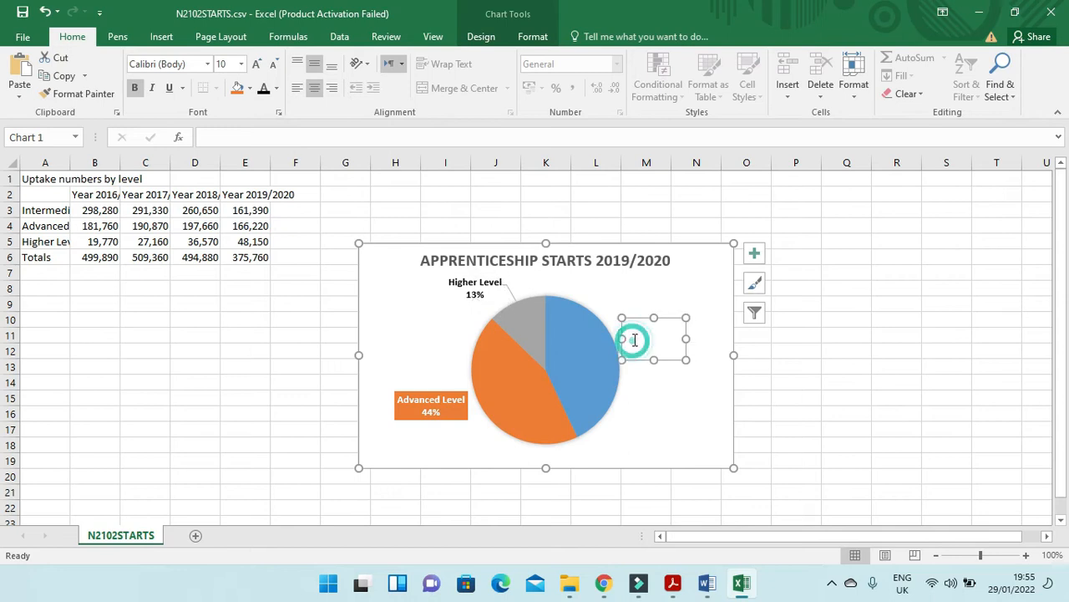
- Set the Advanced Level data label's fill to white and its font colour to black
click(432, 405)
click(251, 94)
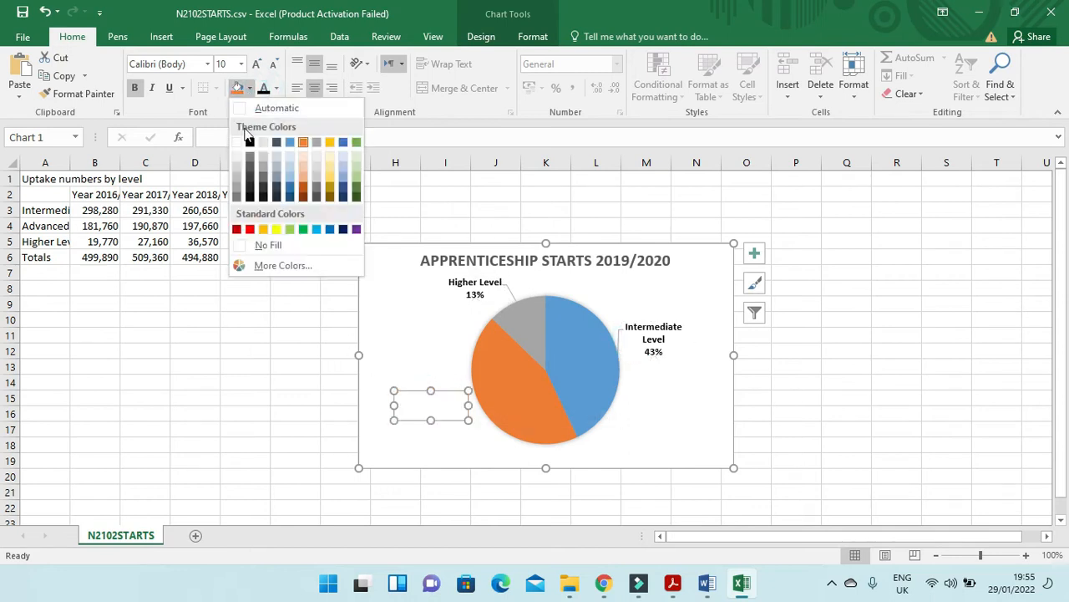
click(237, 140)
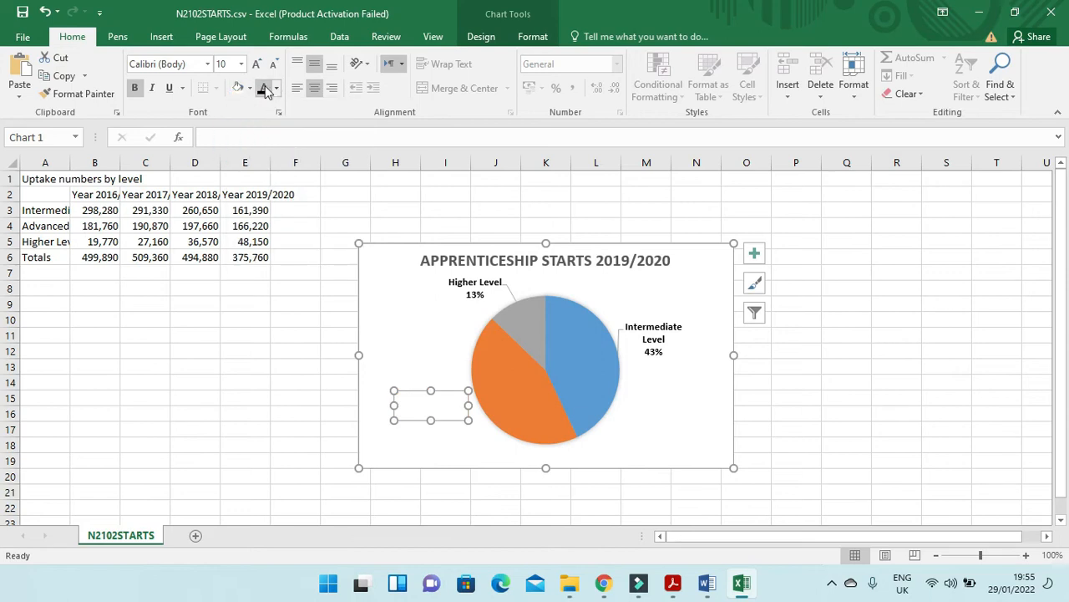
click(264, 87)
click(806, 396)
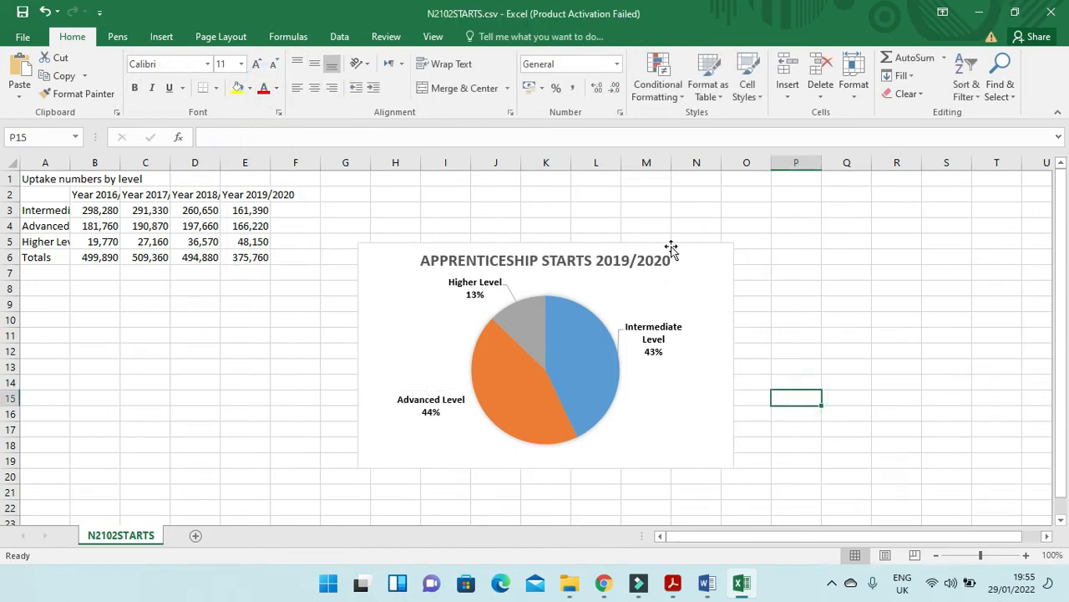
- Copy the reformatted pie chart and paste it into NEWSLETTER.docx in Word in place of the earlier chart
click(673, 249)
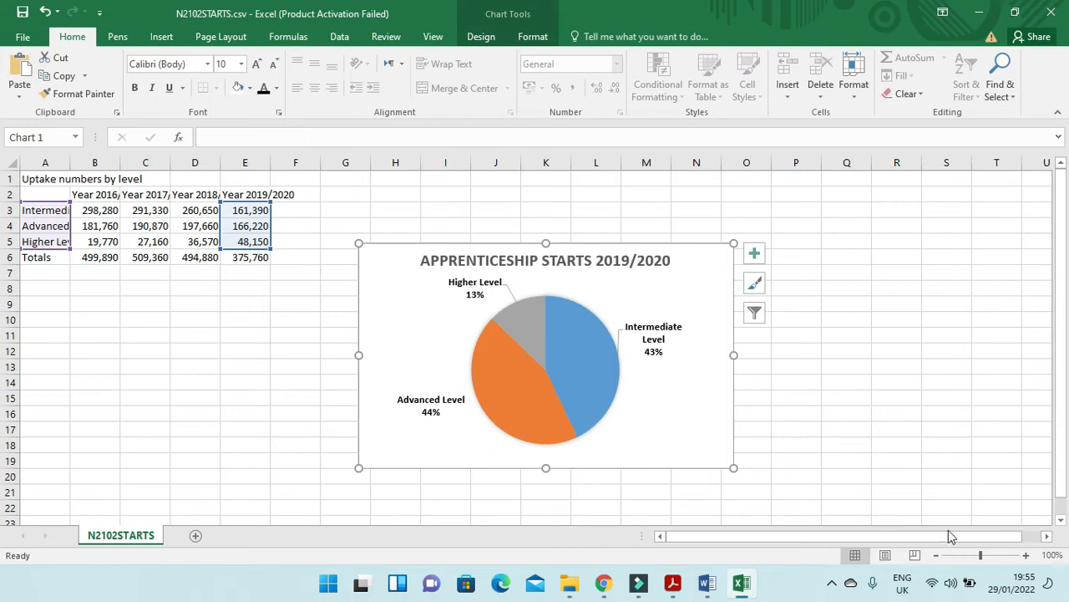
mouse_move(707, 582)
click(737, 511)
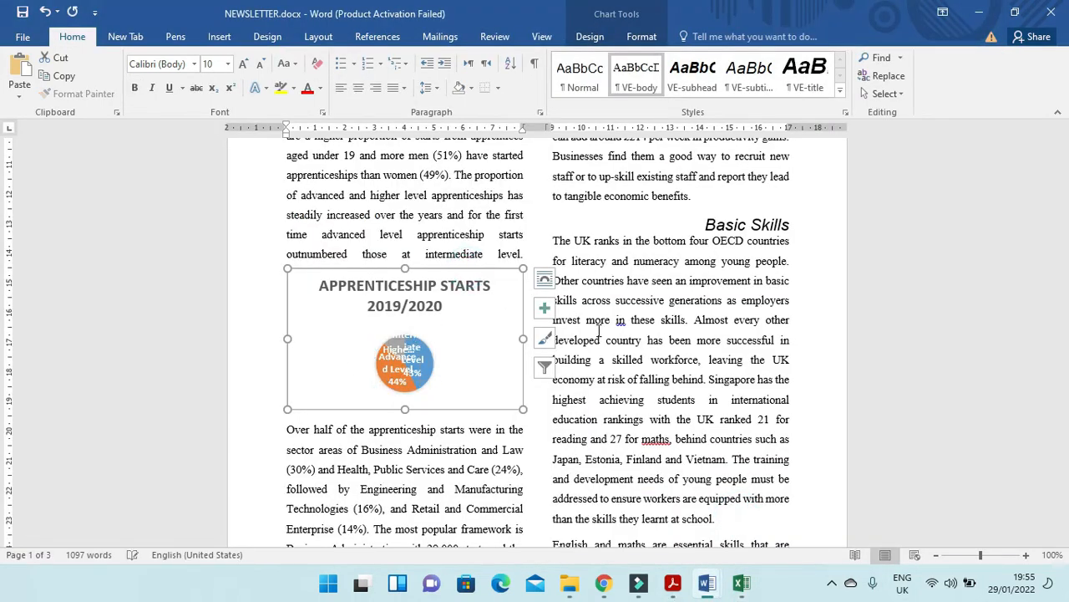
key(Delete)
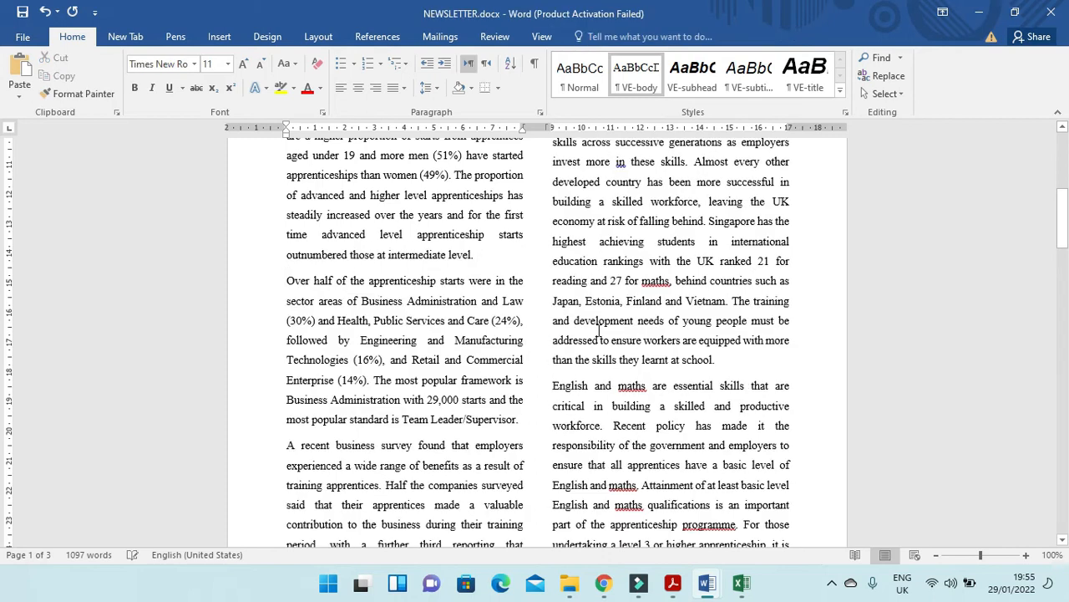
key(ctrl+v)
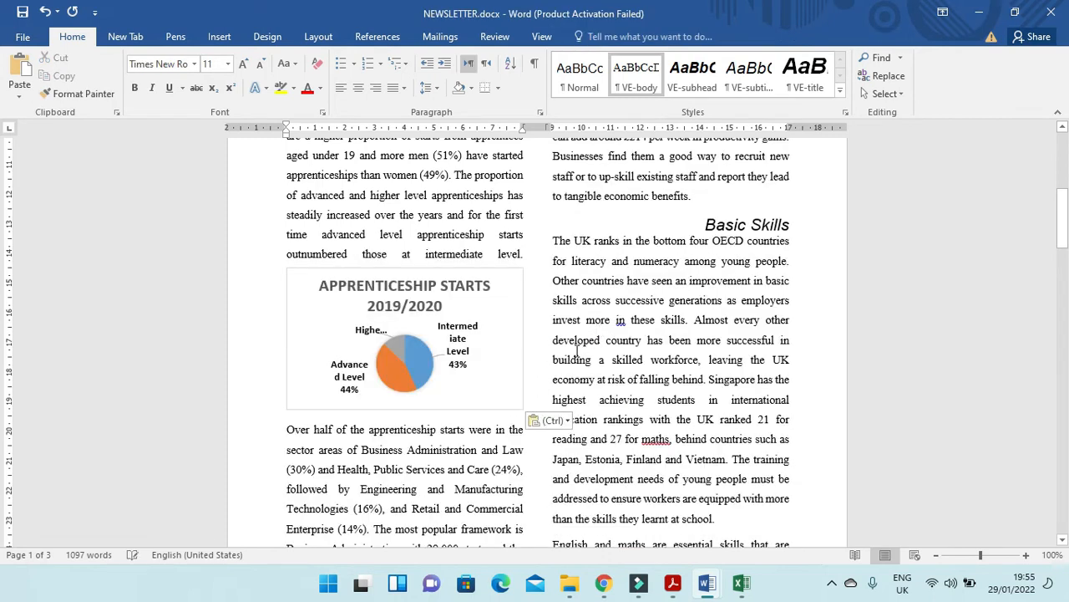
- Select only the Higher Level data label in the newsletter chart and enlarge its box
click(365, 332)
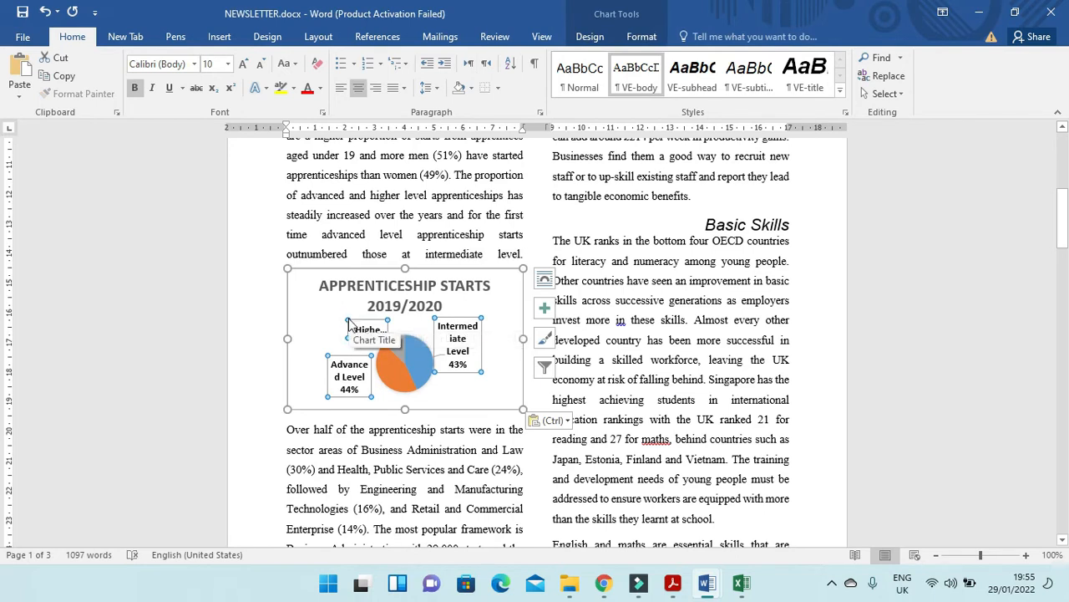
click(349, 323)
drag(345, 319, 326, 347)
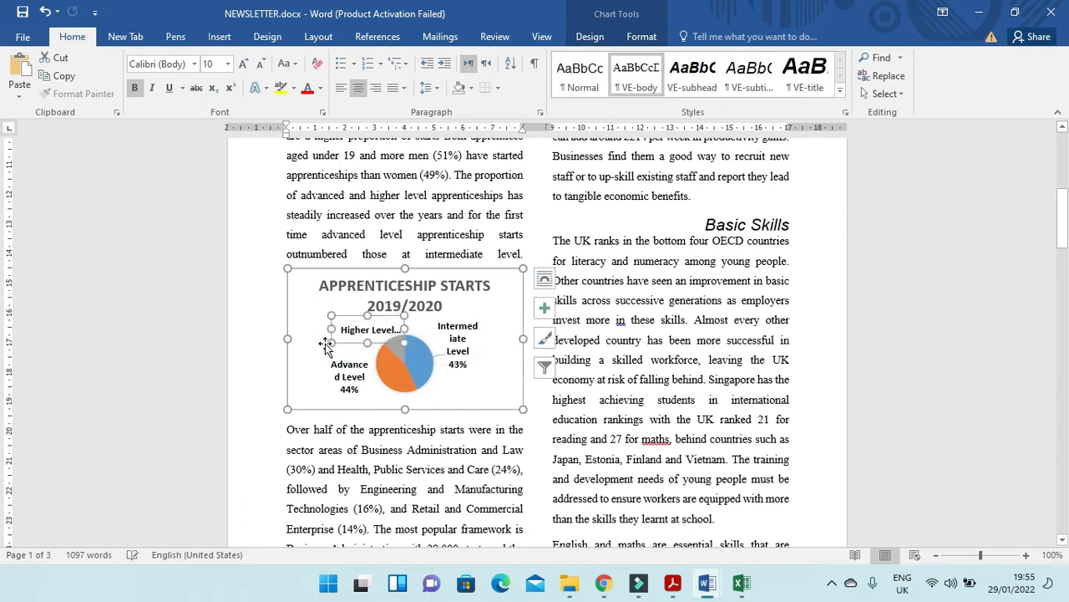
- Set the font size of the newsletter chart's title and all its data labels to 8
click(414, 289)
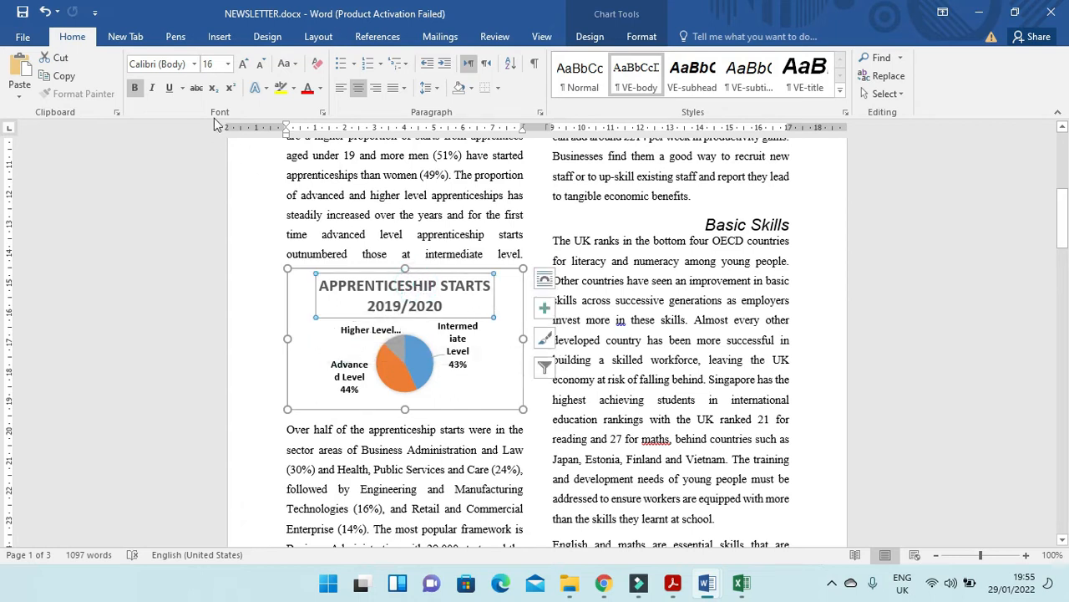
click(227, 63)
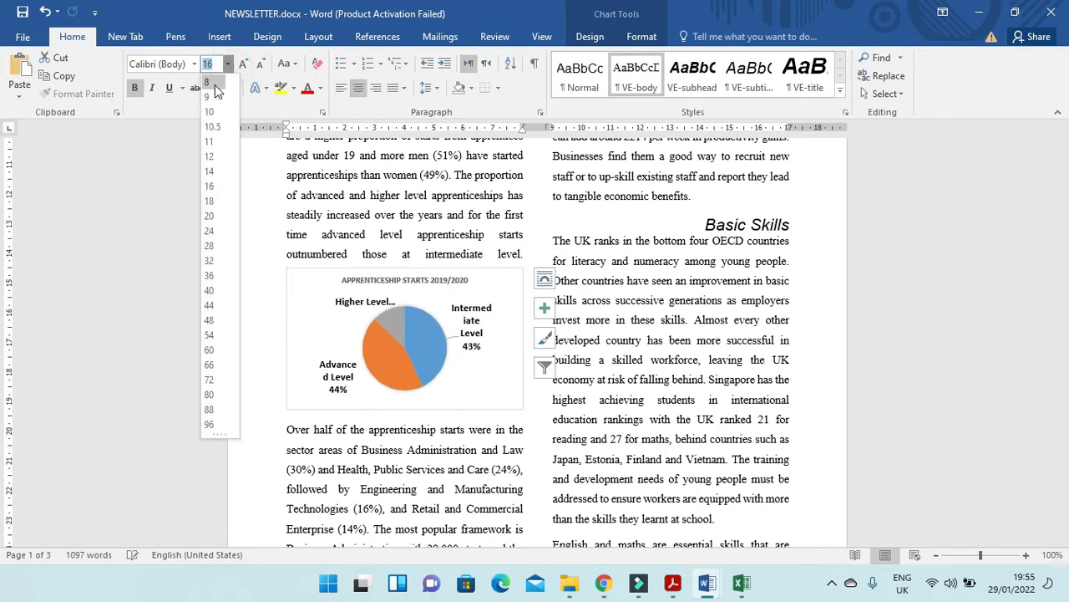
click(215, 82)
click(334, 308)
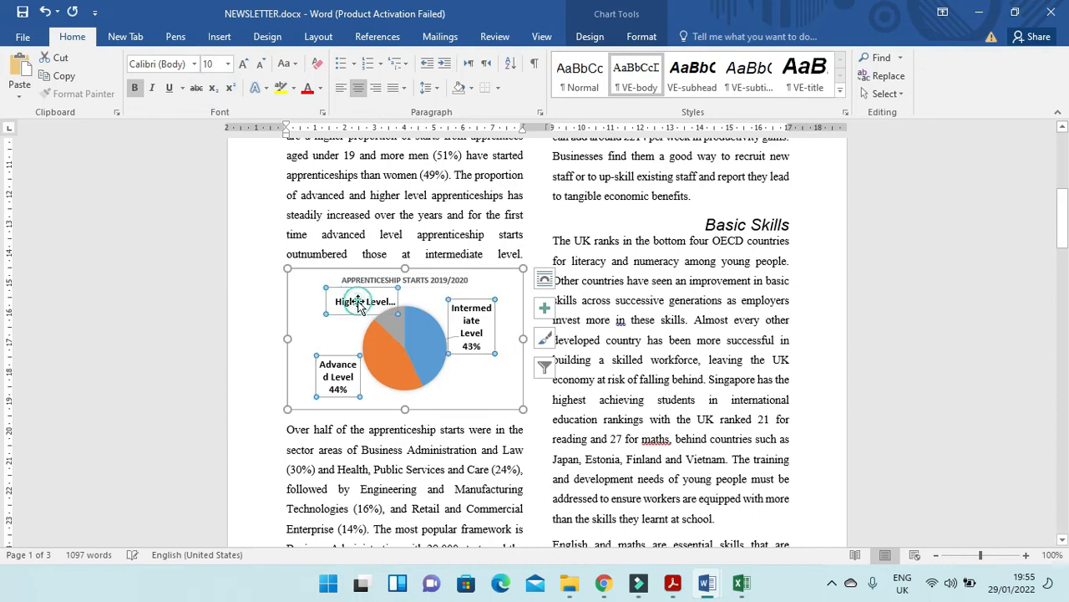
click(227, 64)
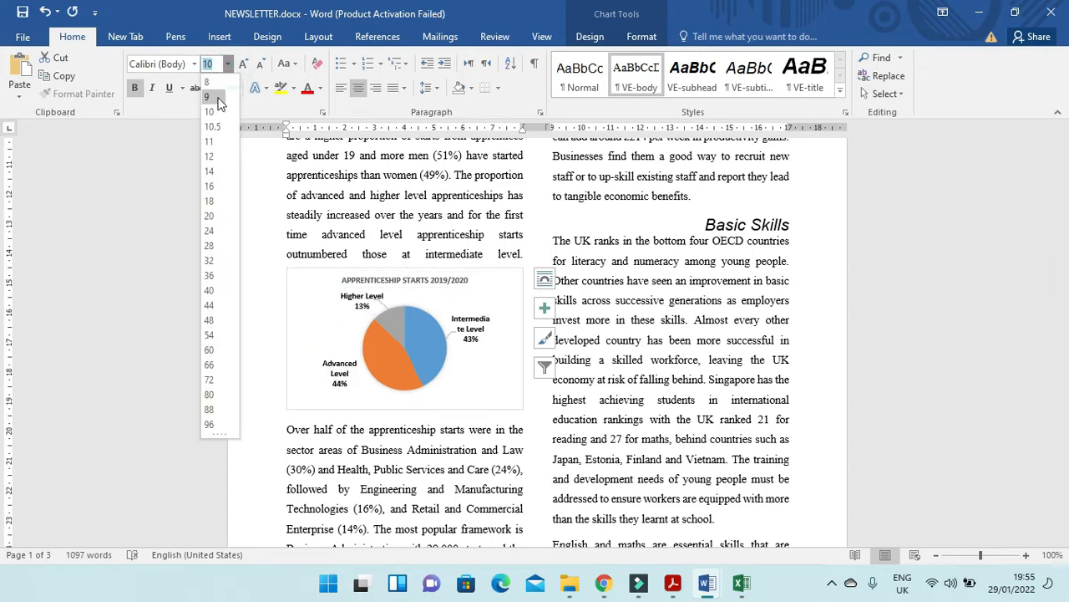
click(211, 82)
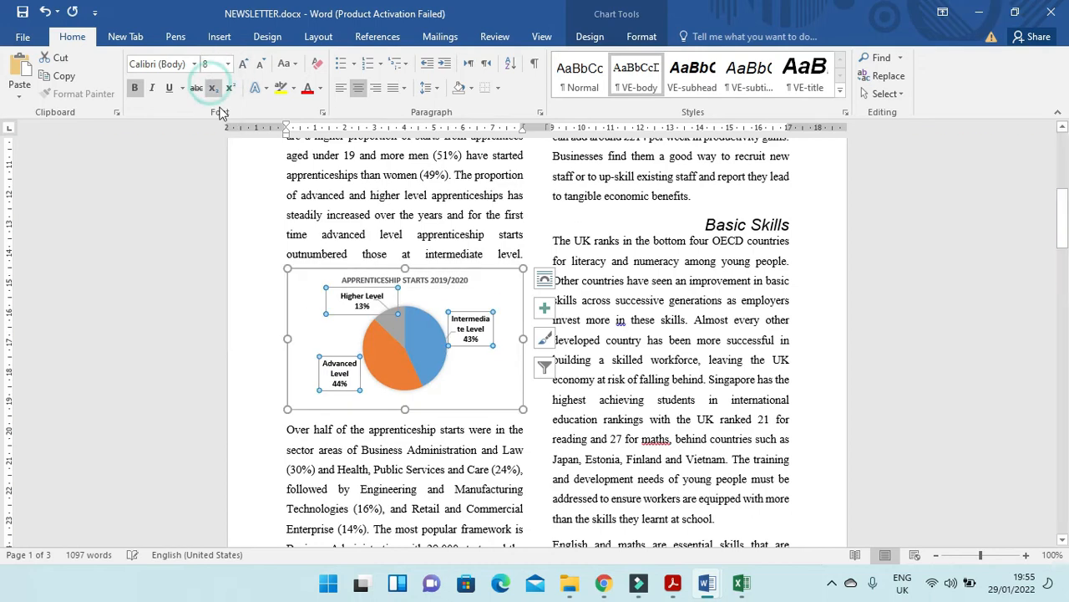
- Widen the Intermediate Level data label so that the word "Intermediate" fits on one line
click(466, 383)
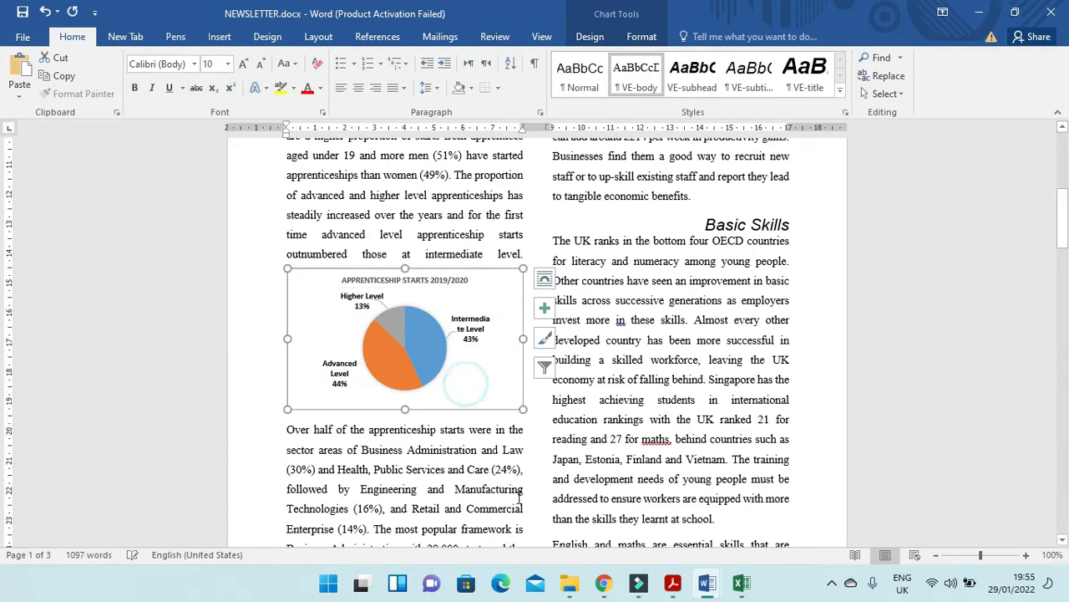
click(473, 330)
click(494, 349)
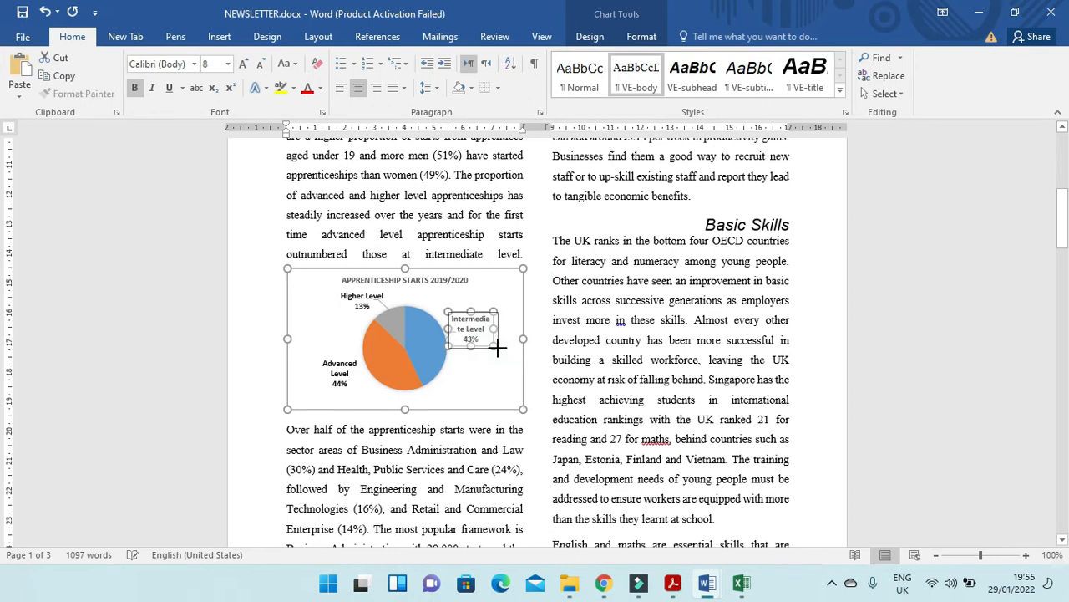
drag(500, 350, 505, 349)
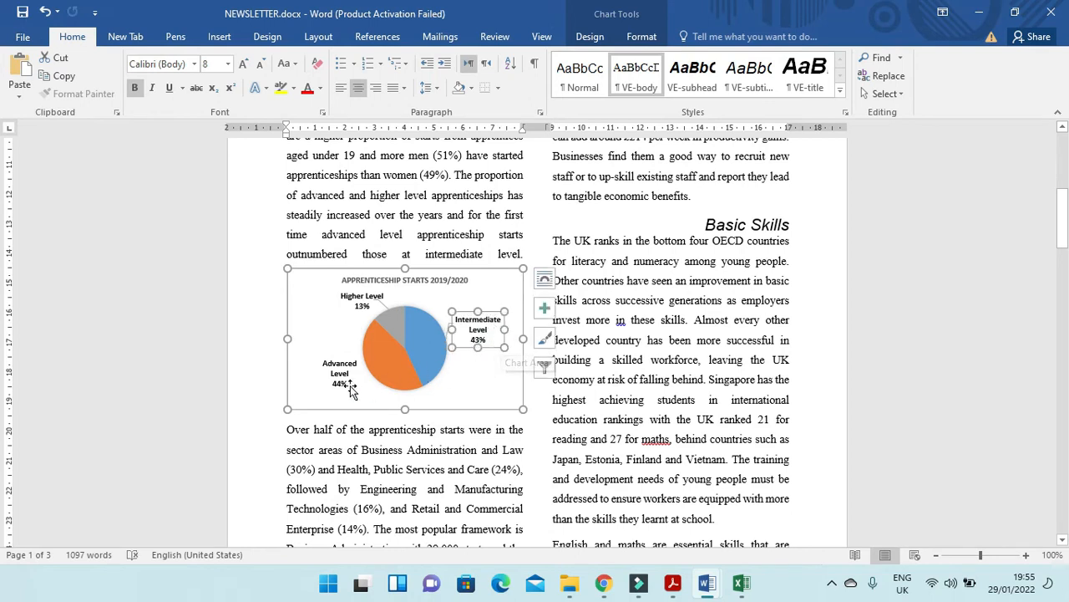
- Read step 14 on importing and placing N2102TRANSFER.jpg in Adobe Acrobat Reader, and return to Excel
key(alt+Tab)
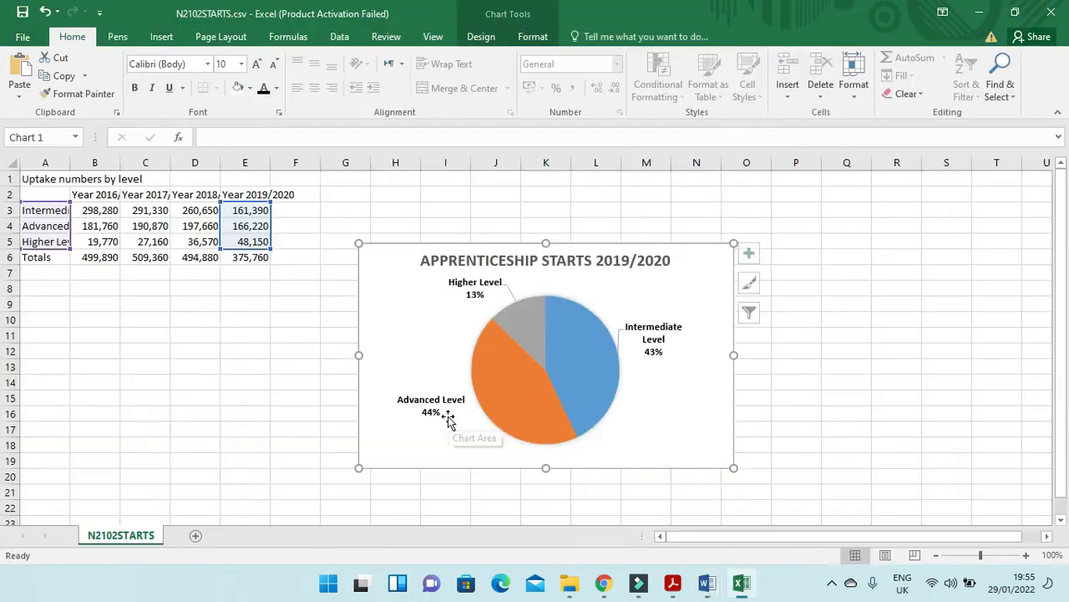
click(671, 584)
scroll(543, 461, down, 5)
drag(148, 233, 284, 237)
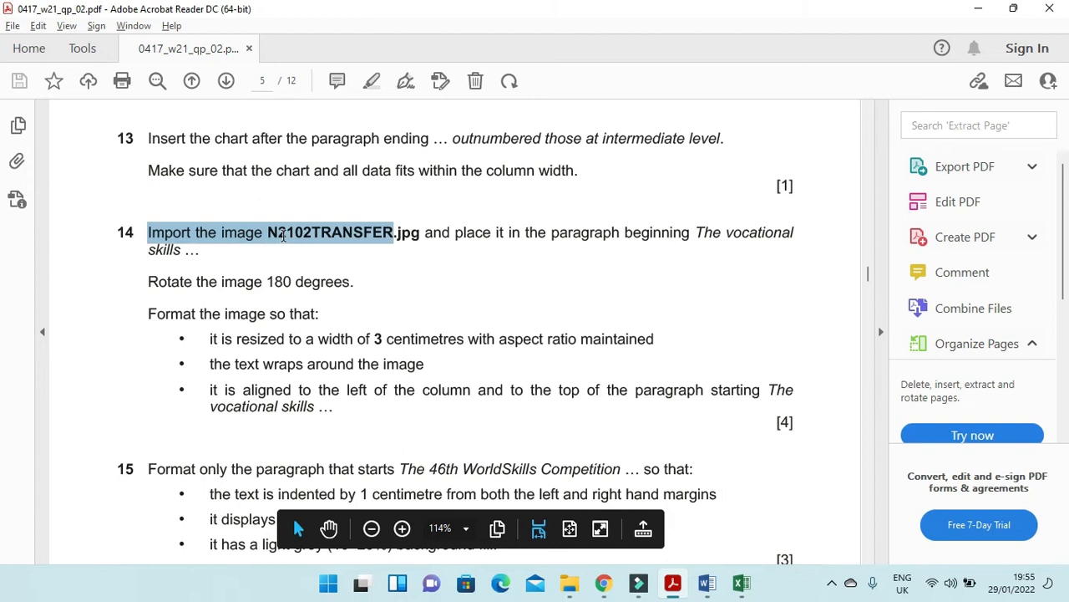
drag(379, 236, 777, 238)
key(alt+Tab)
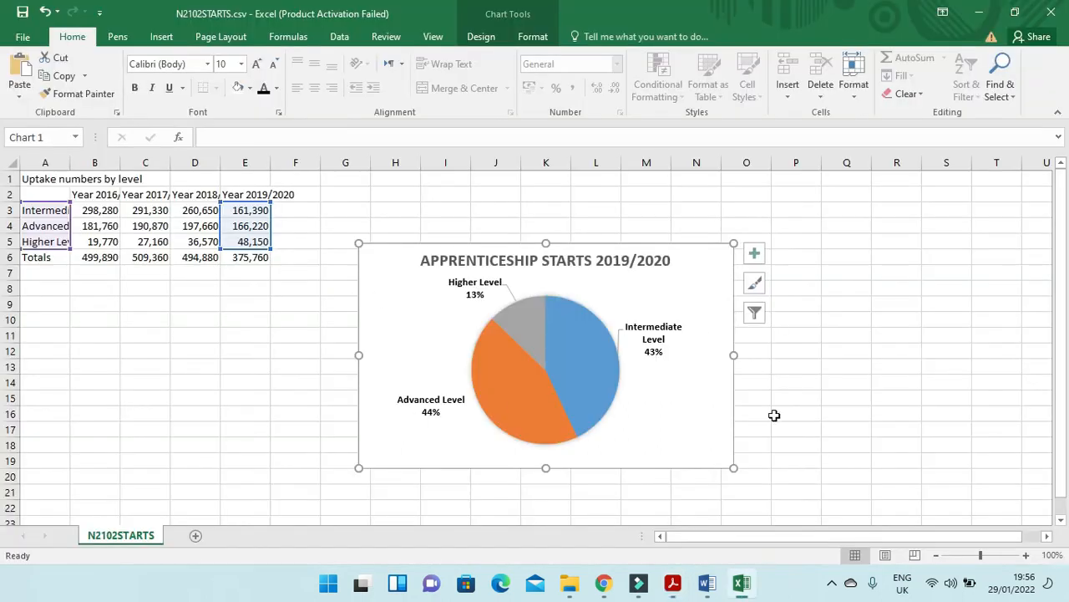
- Switch to the NEWSLETTER document in Word and place the cursor before the paragraph starting "The vocational skills world championships"
mouse_move(706, 589)
click(768, 511)
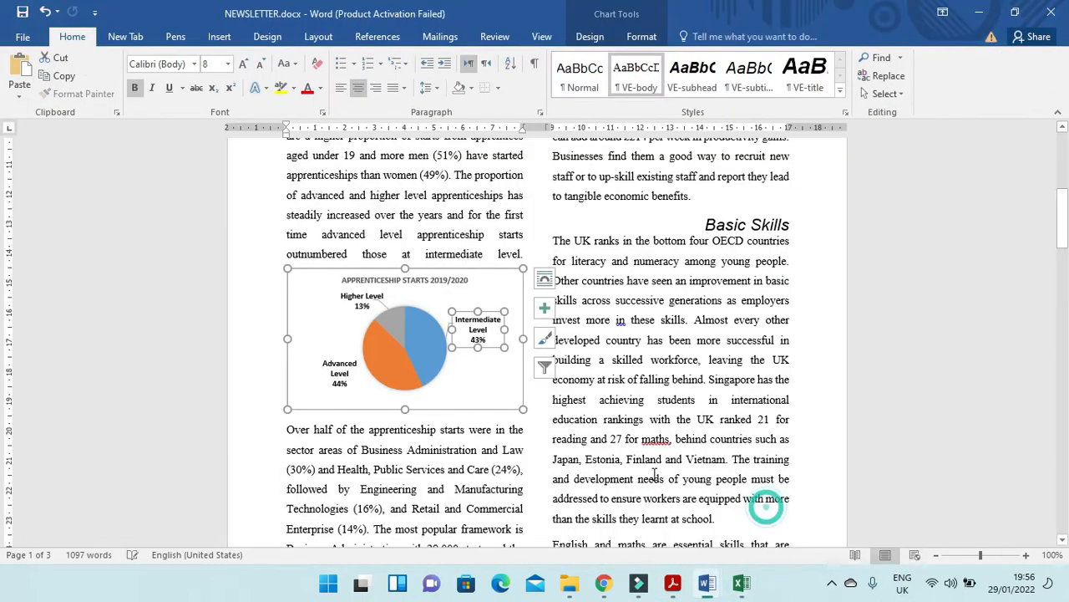
scroll(648, 461, up, 6)
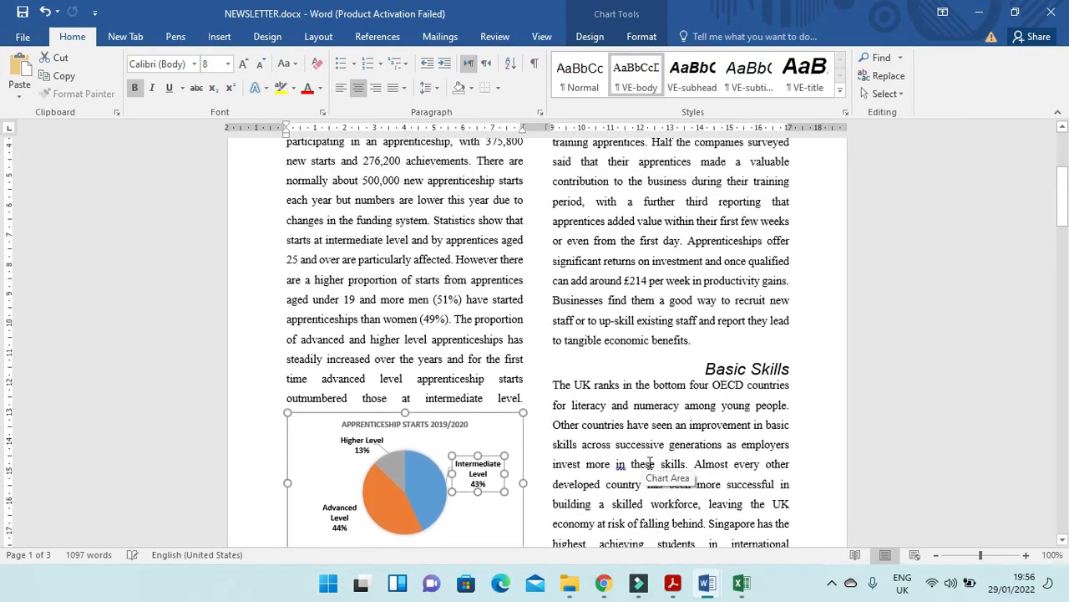
scroll(650, 464, down, 8)
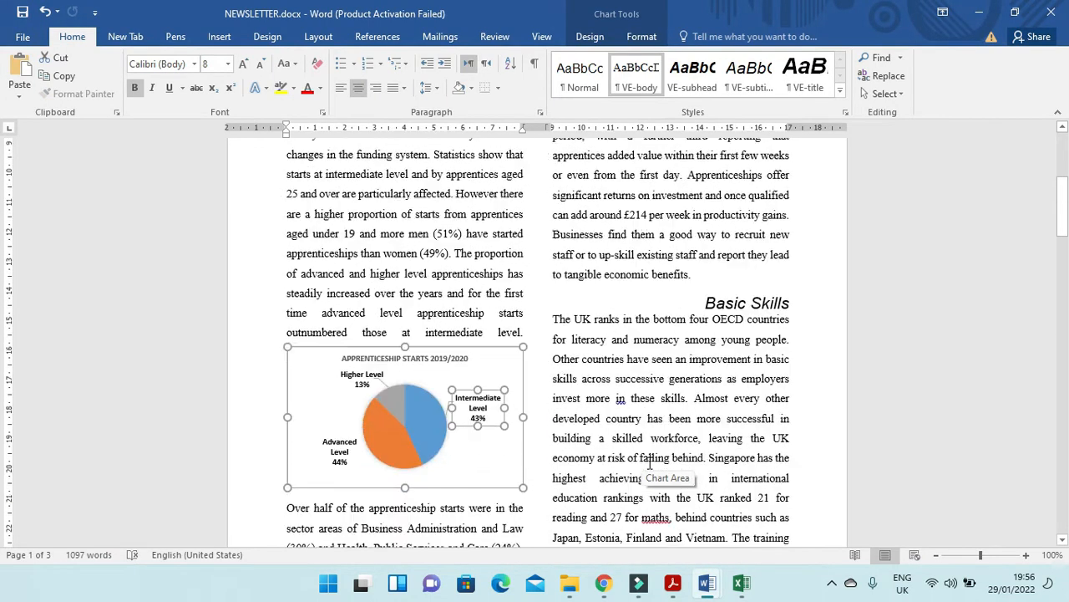
scroll(650, 468, down, 8)
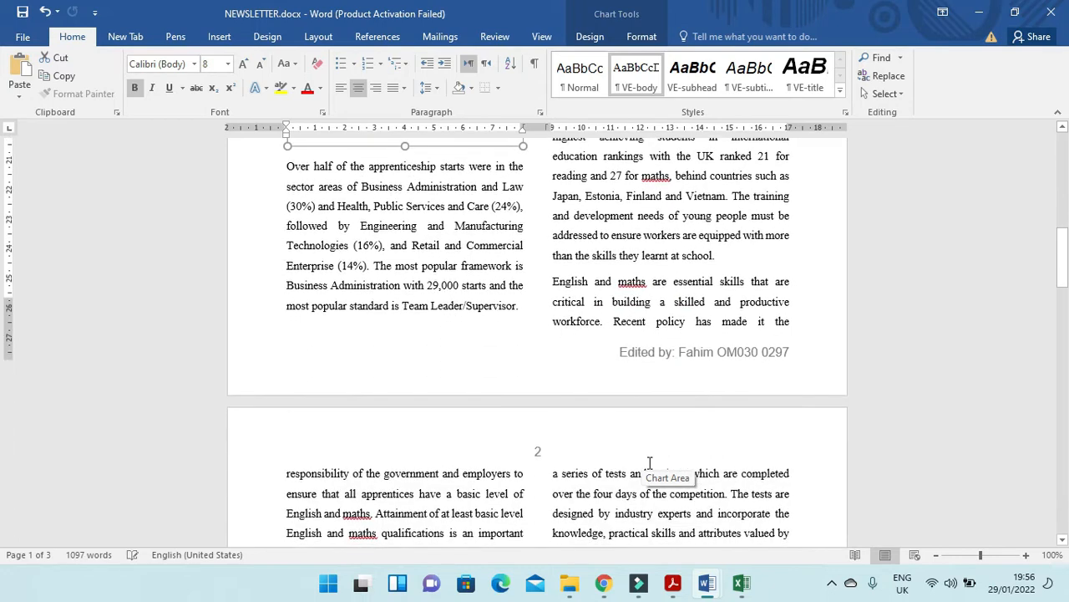
scroll(650, 465, down, 6)
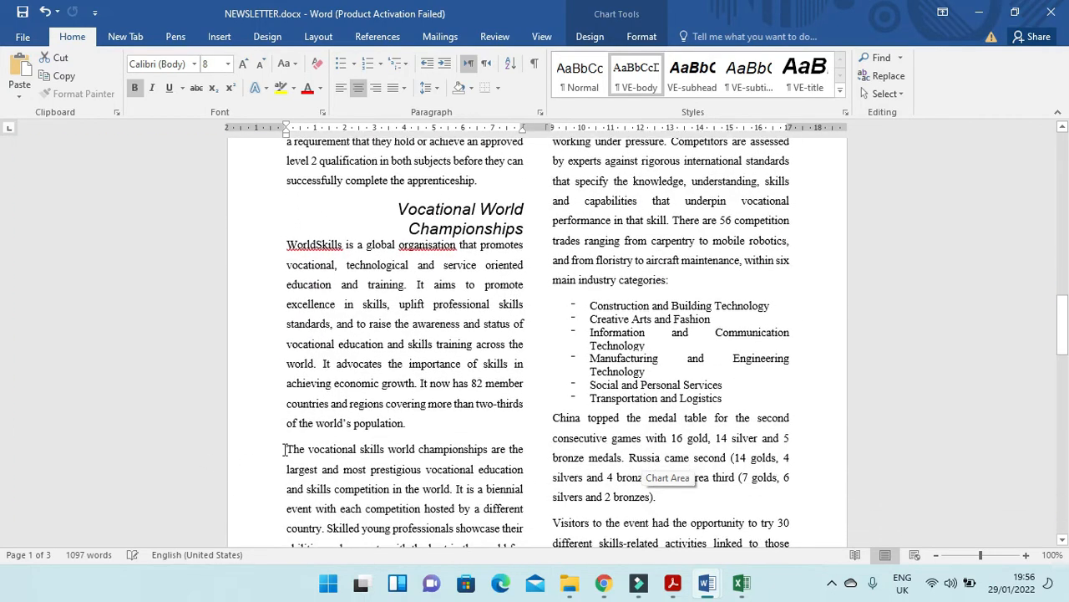
click(284, 449)
- Insert the picture N2102TRANSFER.jpg from the "2021 nov" folder on the Desktop at the cursor
click(219, 36)
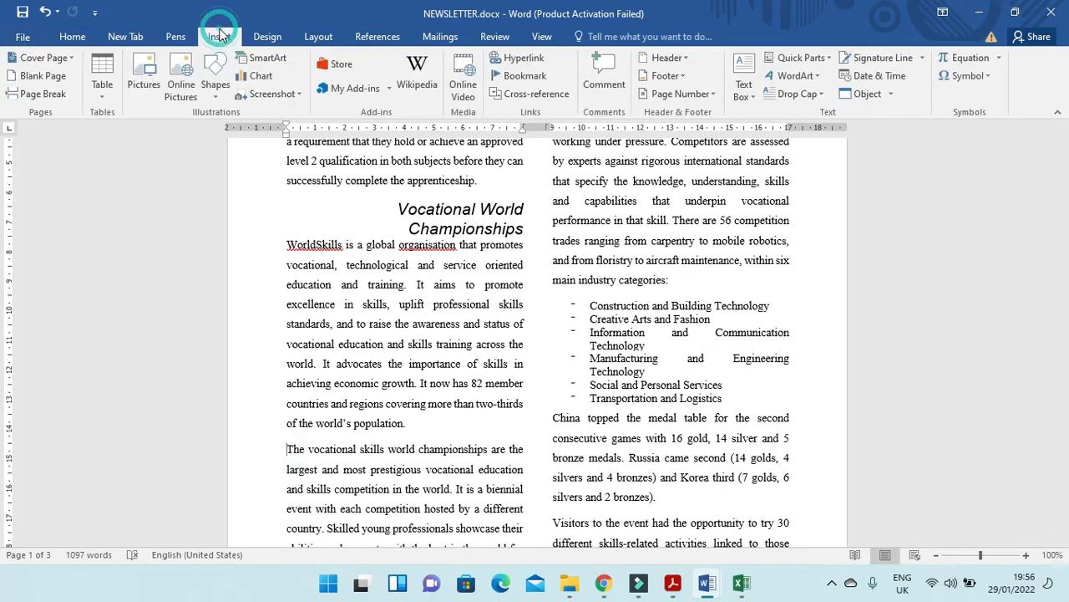
click(144, 73)
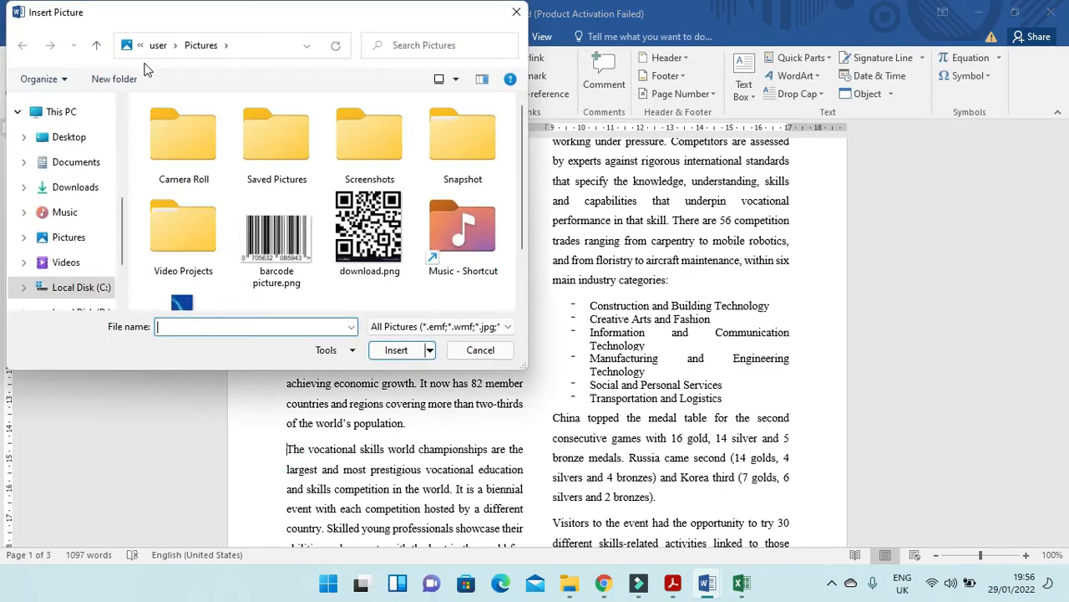
click(70, 137)
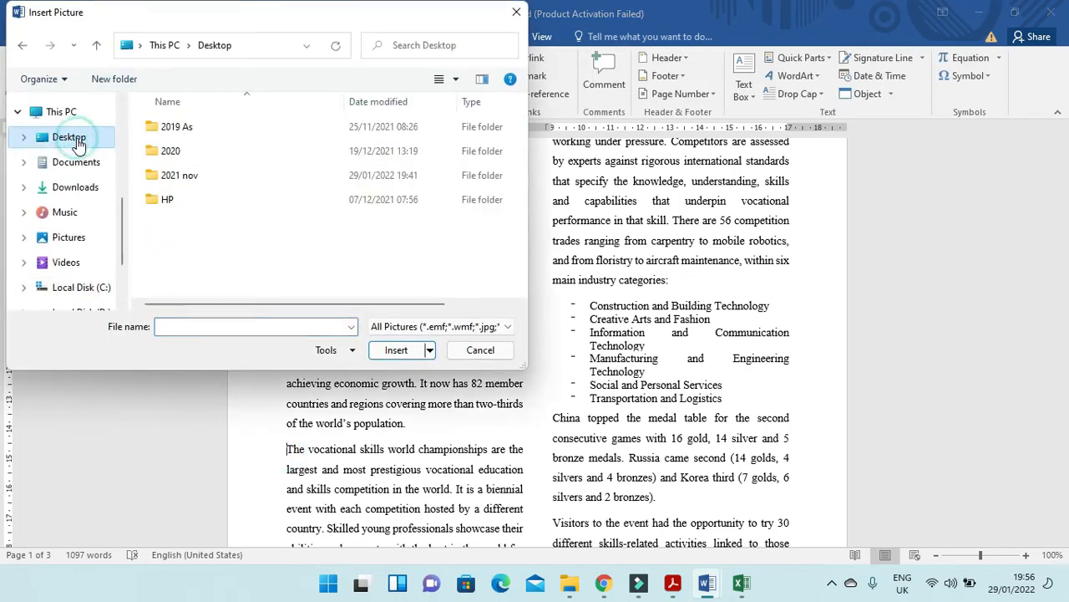
double_click(179, 177)
click(184, 138)
click(396, 351)
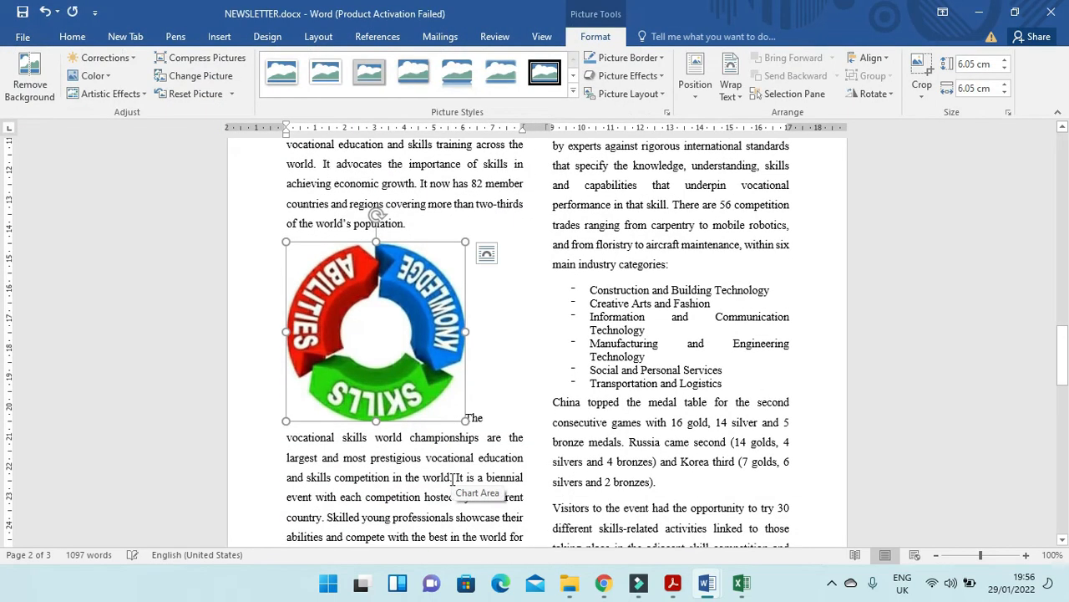
- Minimize Excel, read step 14's image rotation requirement in Adobe Acrobat Reader, and return to the newsletter in Word
key(alt+Tab)
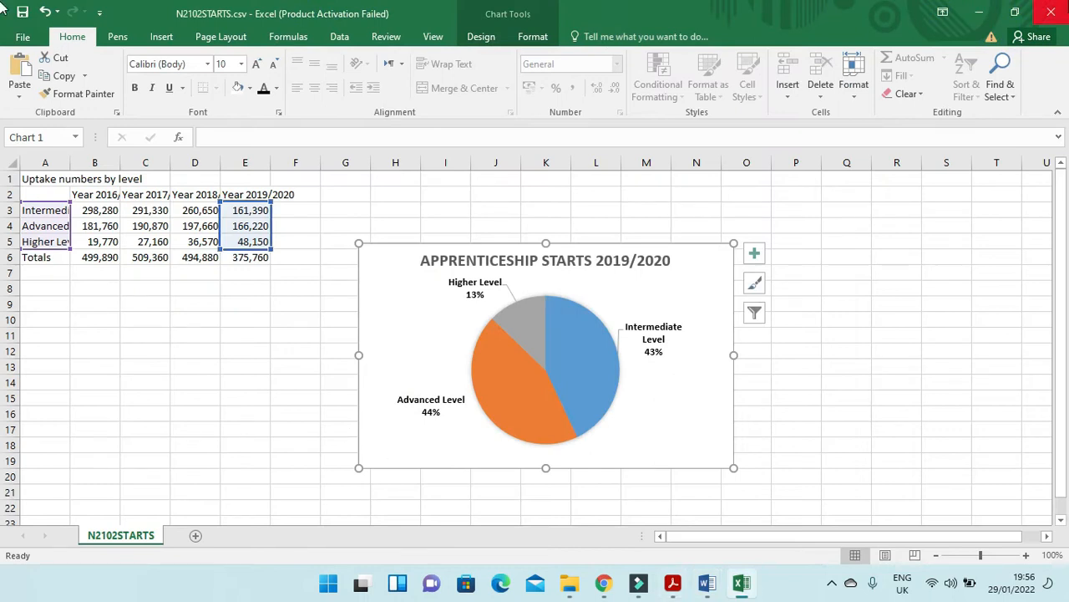
click(980, 14)
click(674, 583)
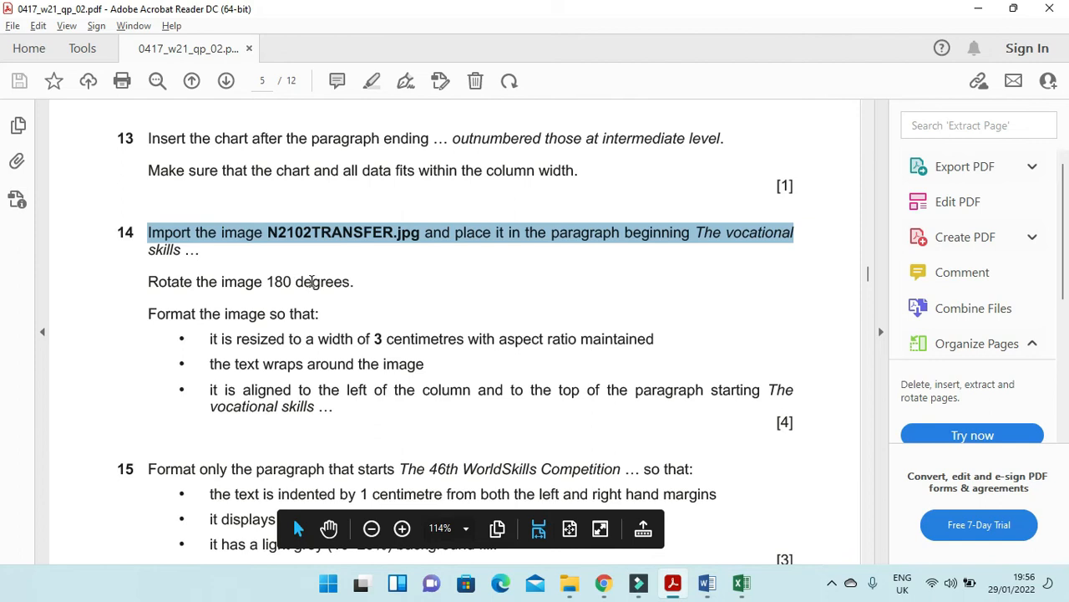
mouse_move(709, 586)
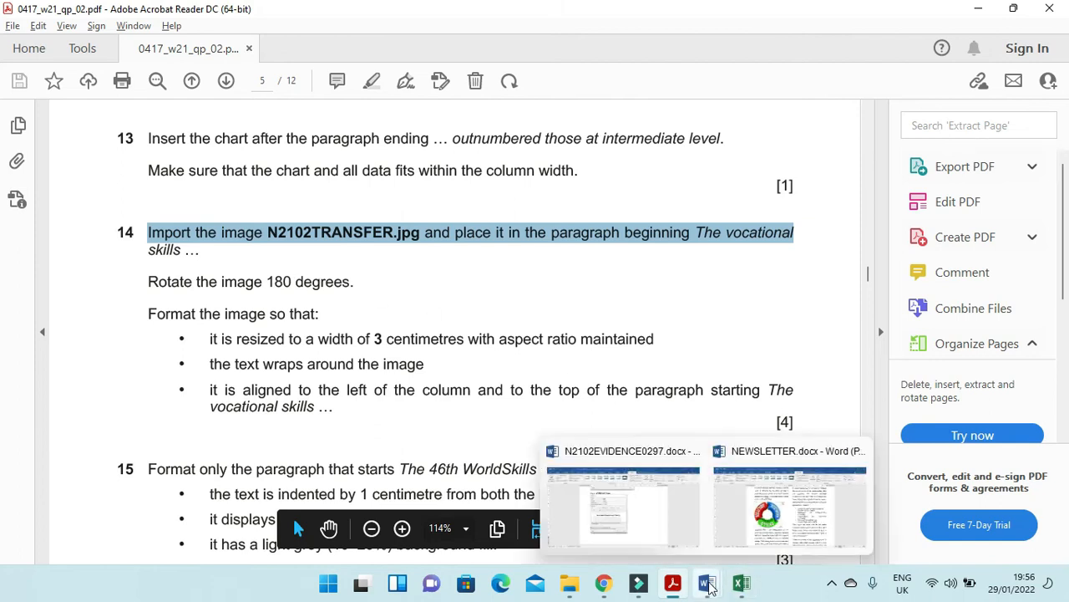
click(781, 505)
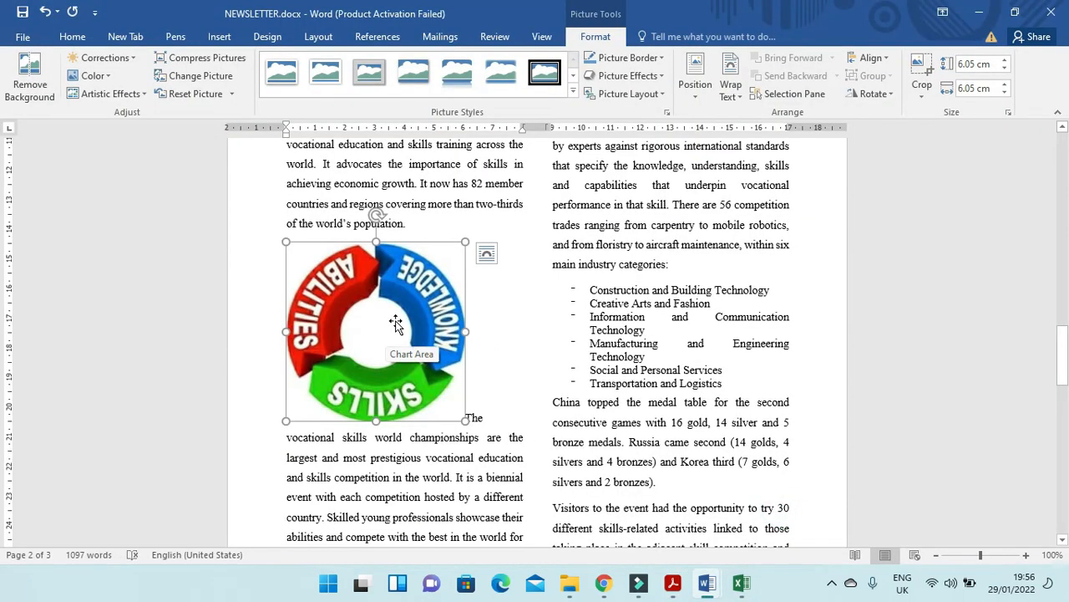
- Set the inserted image's rotation to 180 degrees
click(890, 95)
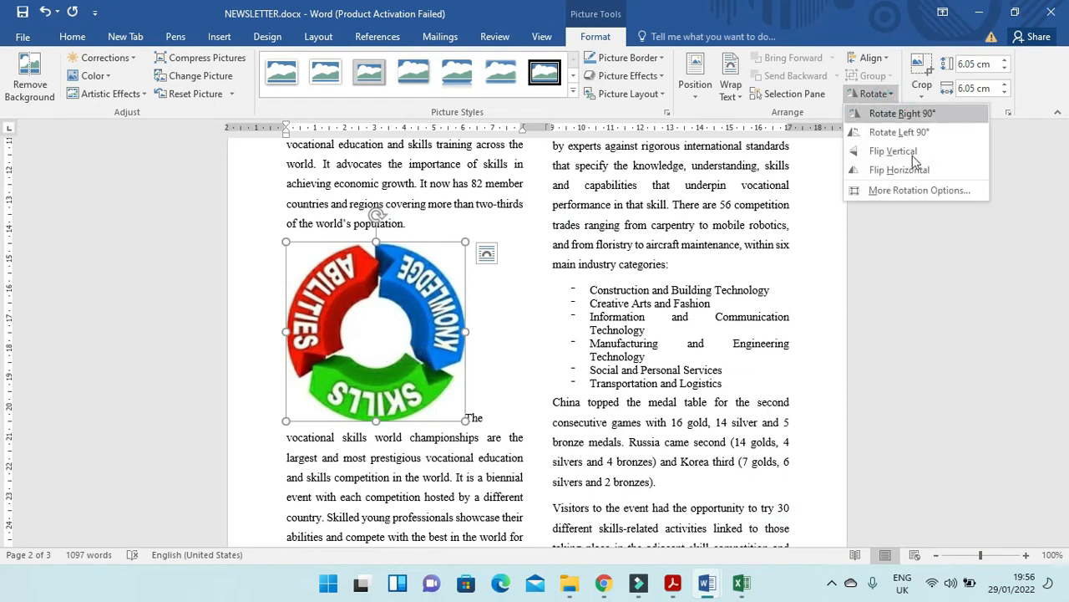
click(919, 191)
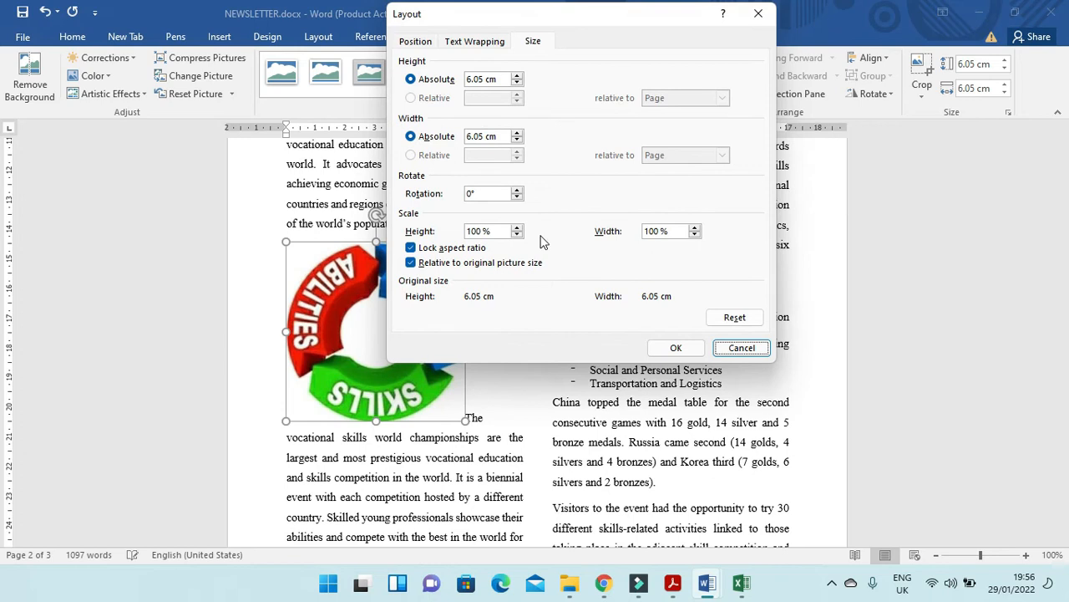
double_click(493, 193)
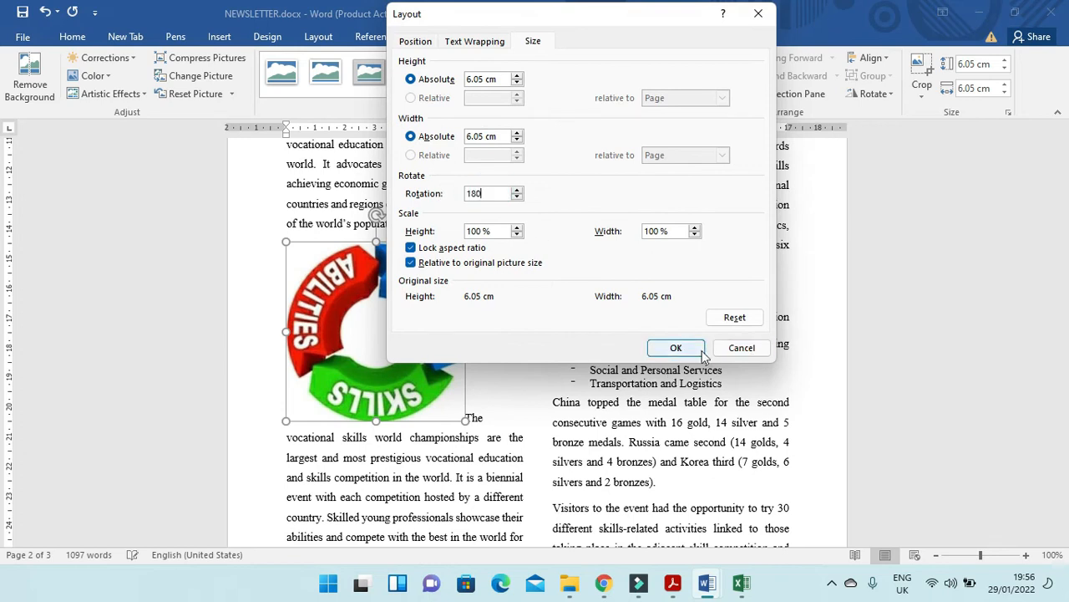
click(675, 347)
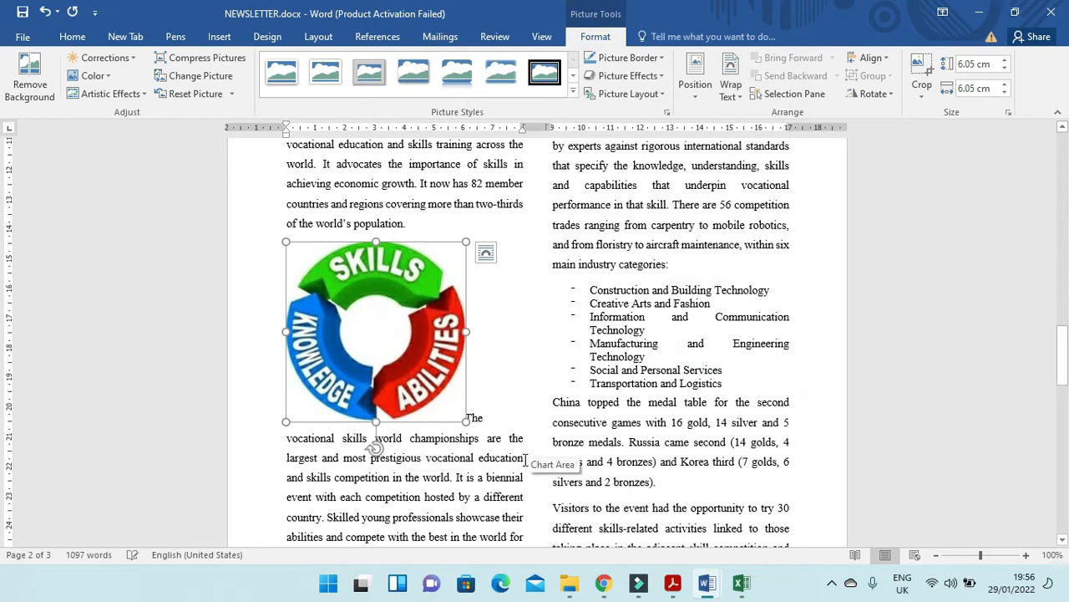
- Check the image size requirement in Adobe Acrobat Reader, and set the image's width to 3 cm in Word with its aspect ratio kept
key(alt+Tab)
drag(210, 342, 393, 338)
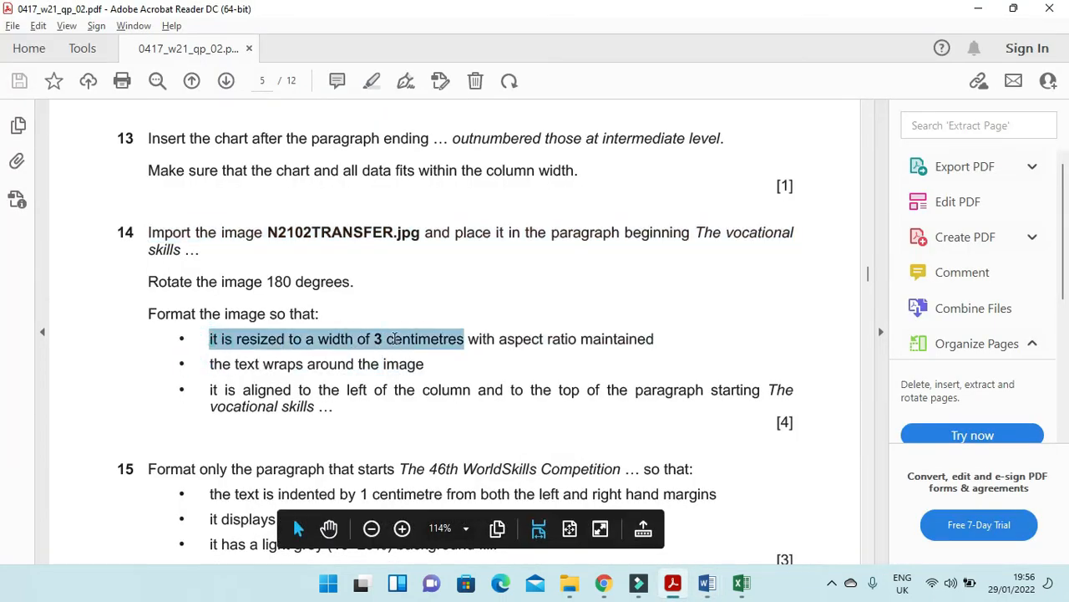
drag(474, 344, 648, 343)
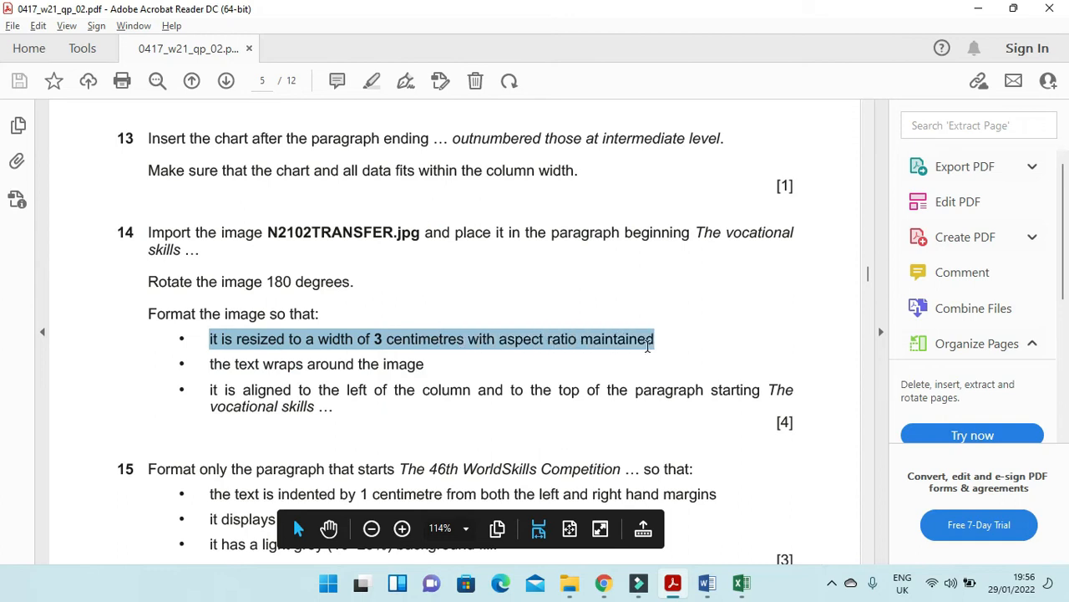
key(alt+Tab)
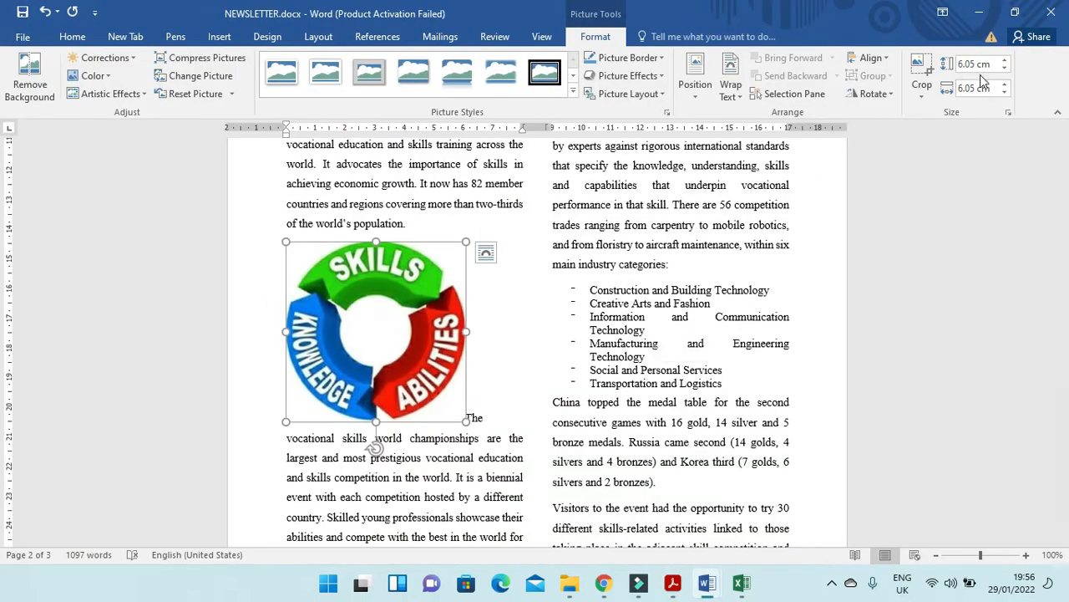
double_click(975, 88)
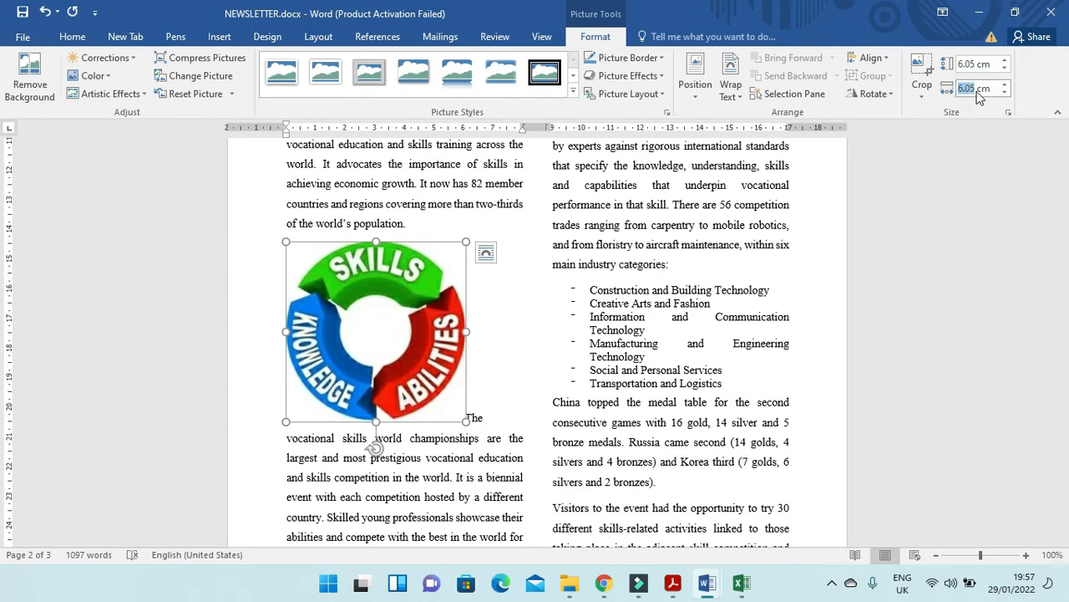
text(3)
key(Return)
- Wrap the text around the image and align it with the column's left edge and the top of the "The vocational skills" paragraph
key(alt+Tab)
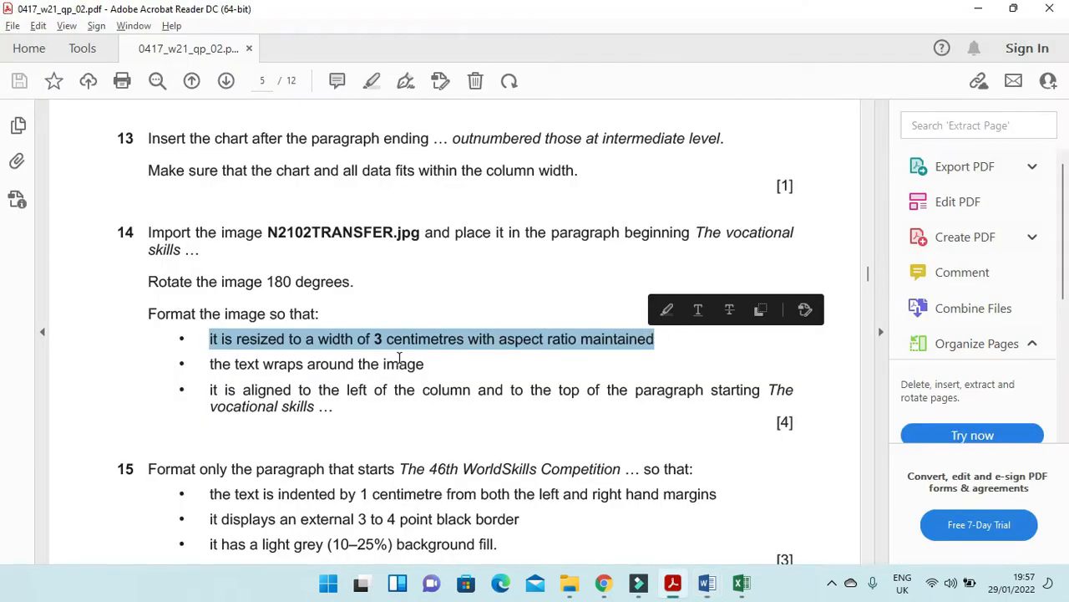
key(alt+Tab)
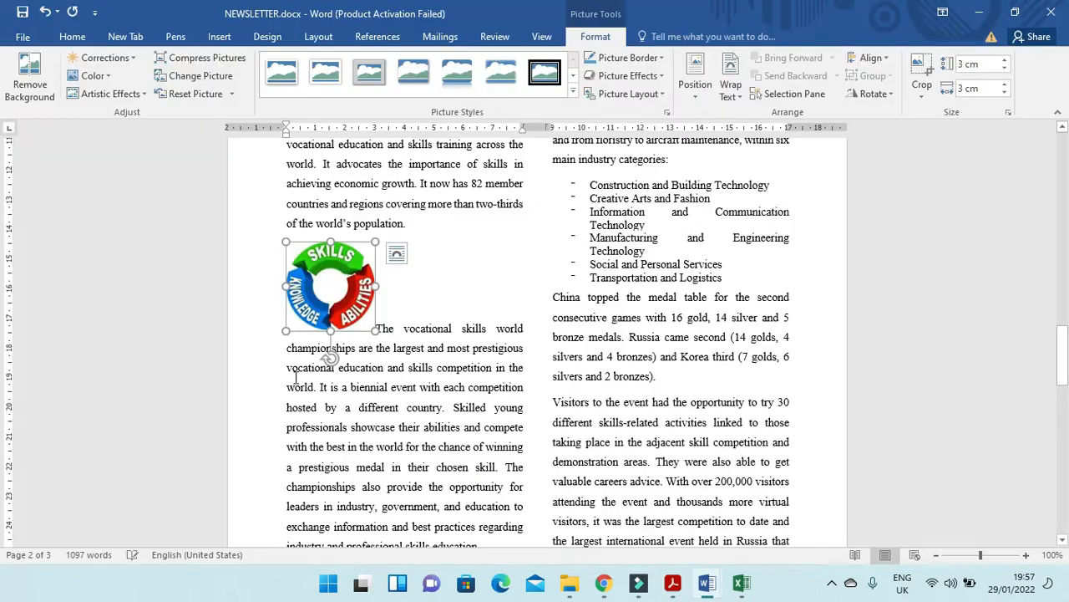
click(730, 86)
click(756, 134)
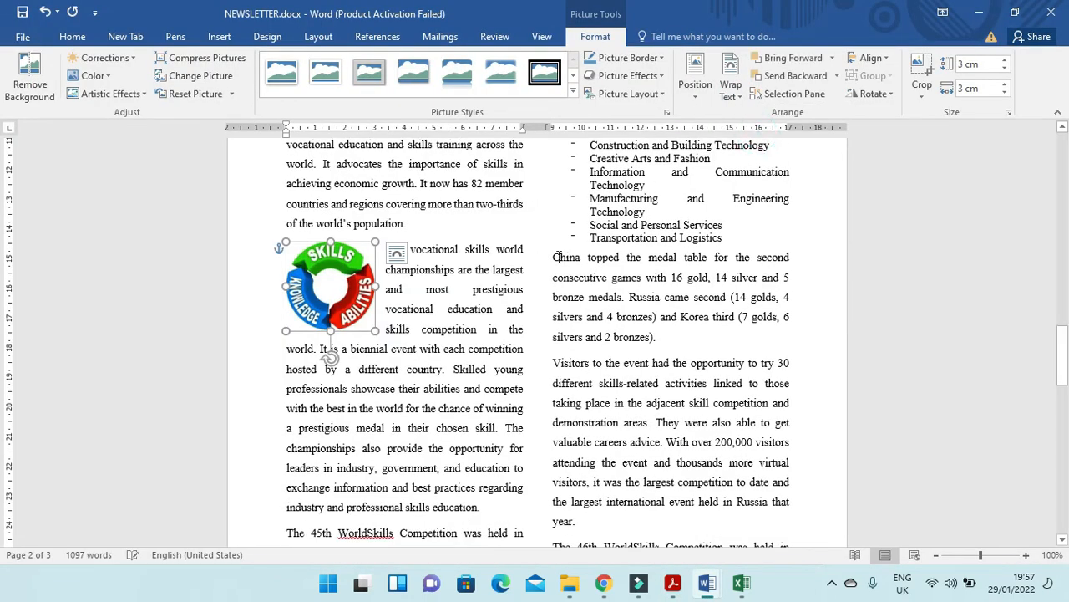
click(437, 344)
click(328, 303)
drag(342, 287, 341, 290)
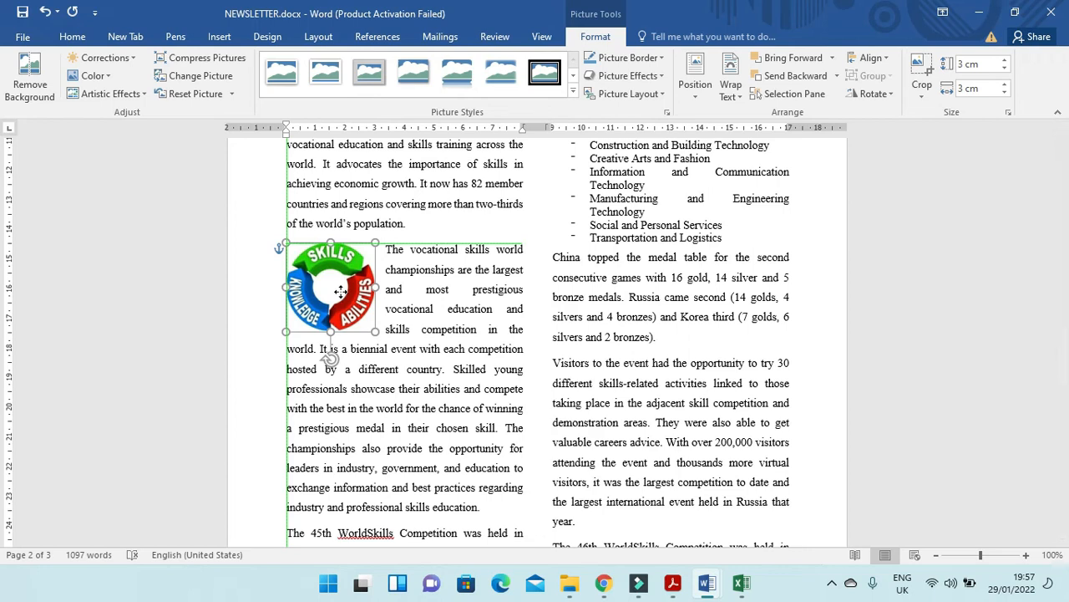
- Read step 15 on formatting the "The 46th WorldSkills Competition" paragraph in Adobe Acrobat Reader, and return to Word
key(alt+Tab)
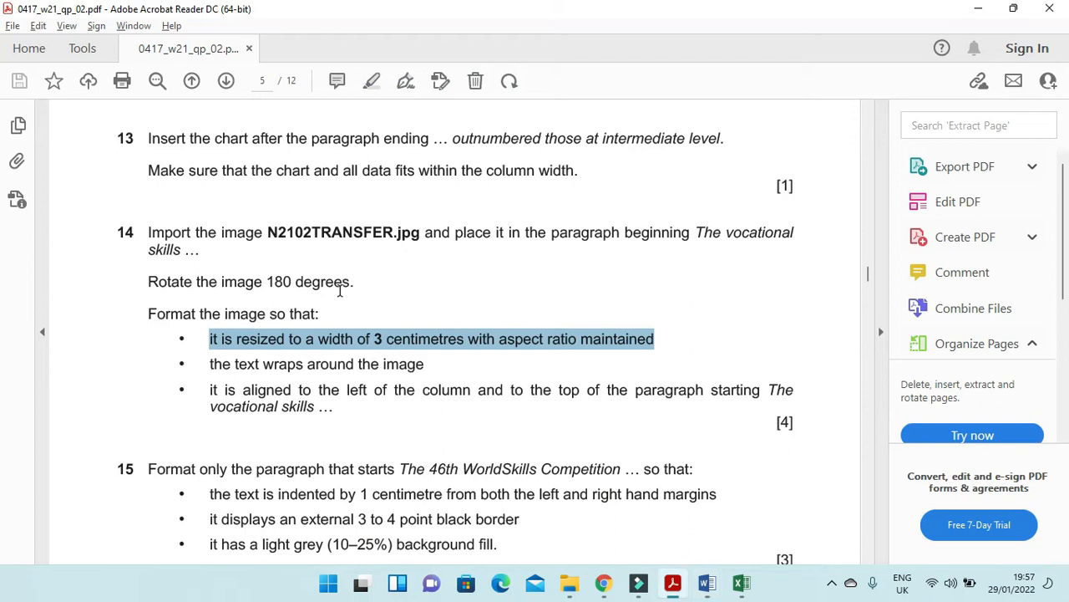
scroll(305, 390, down, 3)
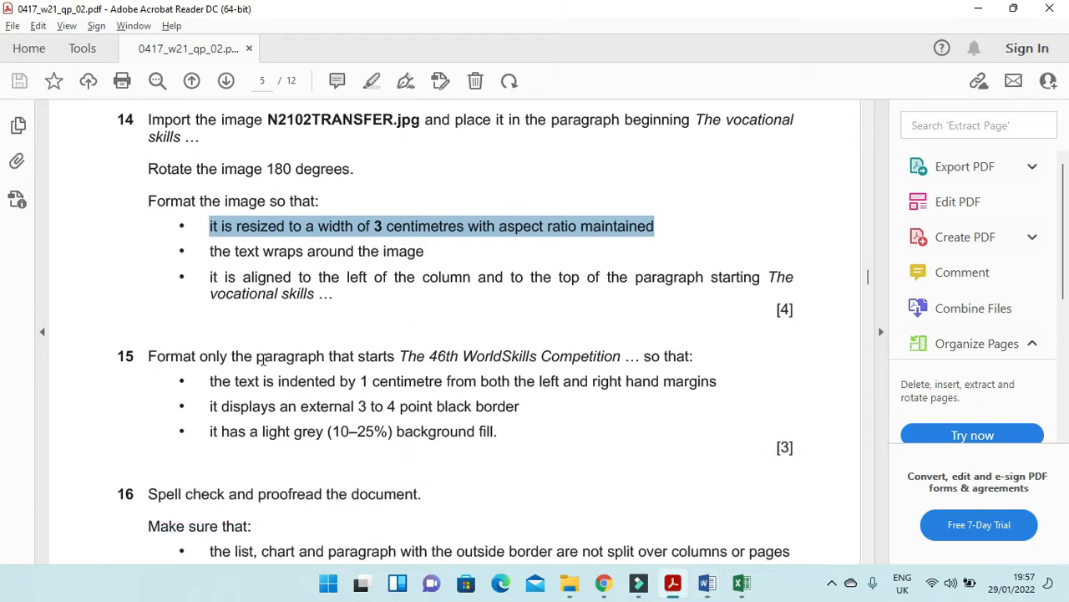
drag(145, 357, 378, 366)
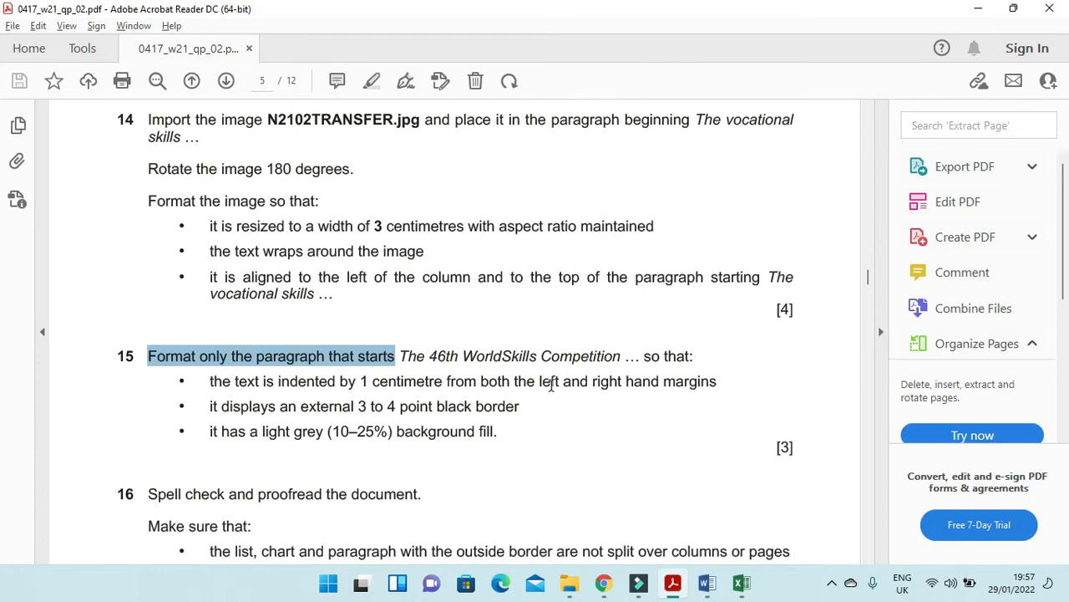
key(alt+Tab)
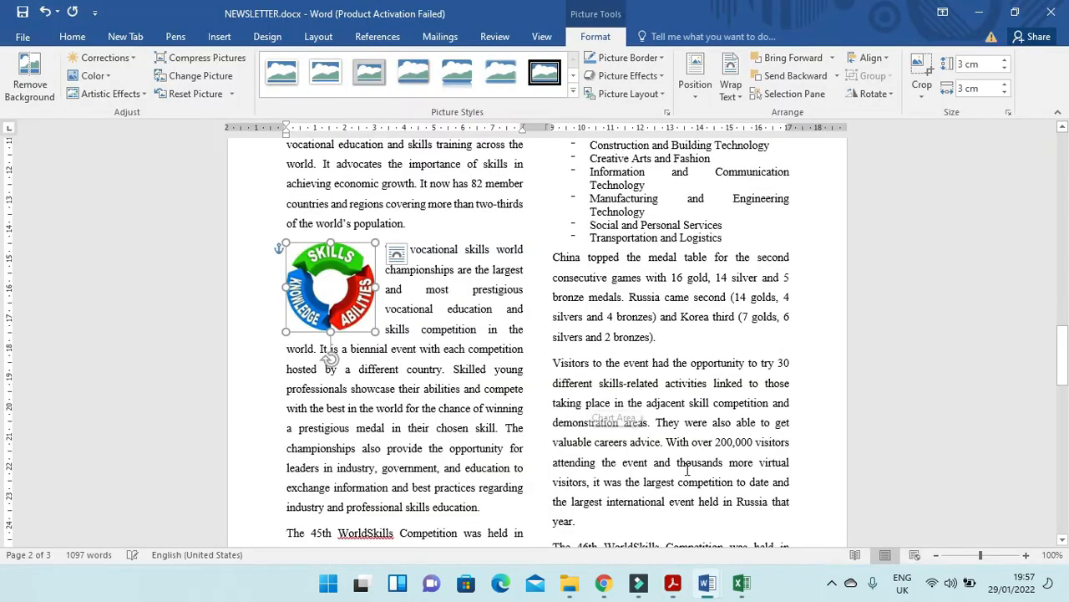
- Select the whole paragraph starting "The 46th WorldSkills Competition" at the end of page 2 of the newsletter
scroll(723, 443, down, 1)
scroll(723, 443, down, 1)
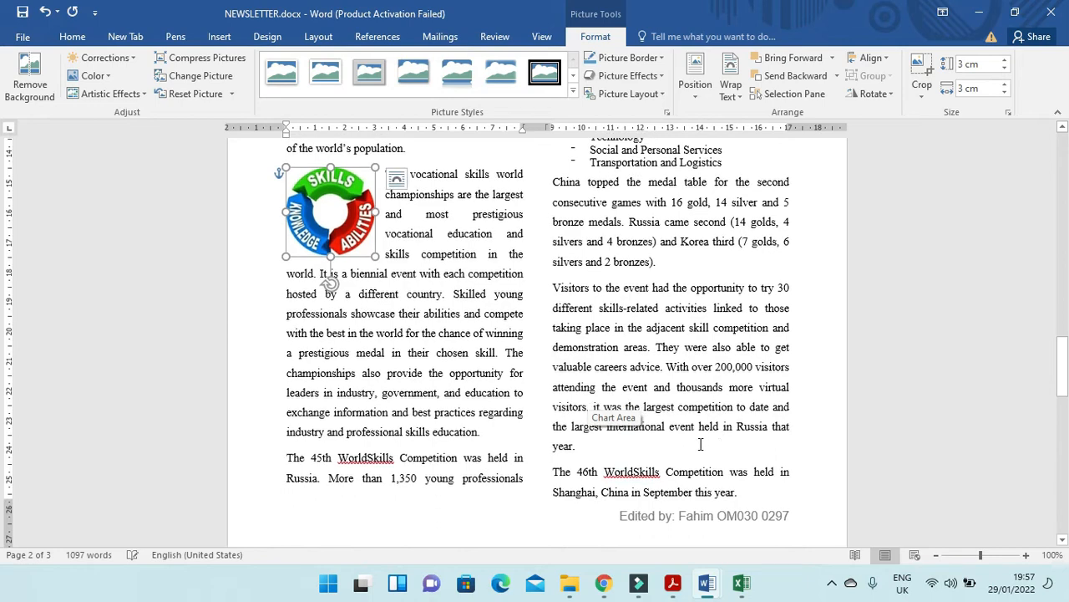
scroll(520, 477, down, 2)
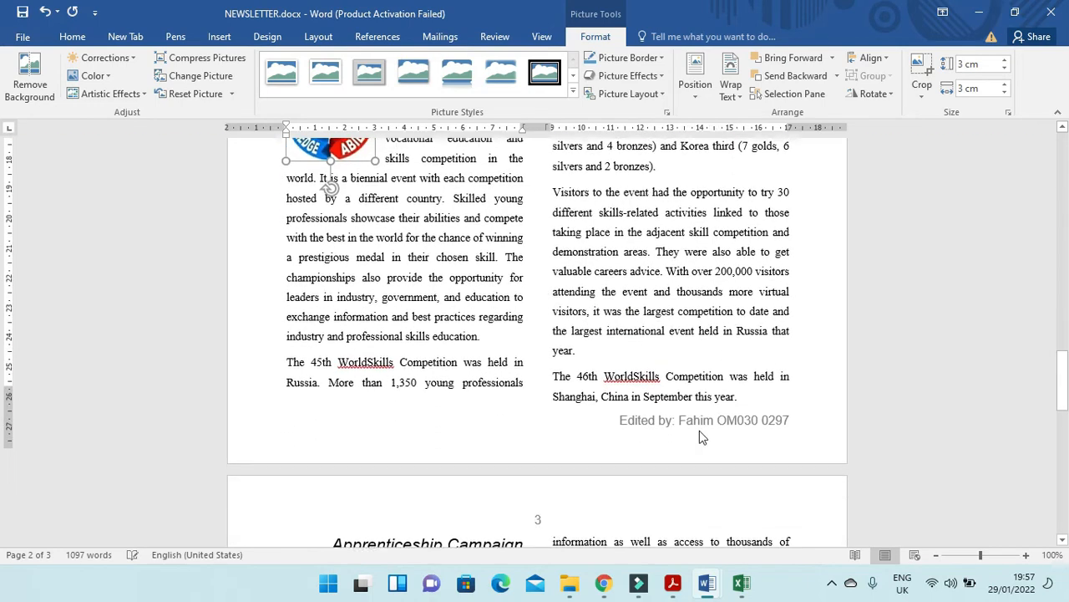
drag(553, 360, 741, 379)
scroll(533, 452, down, 3)
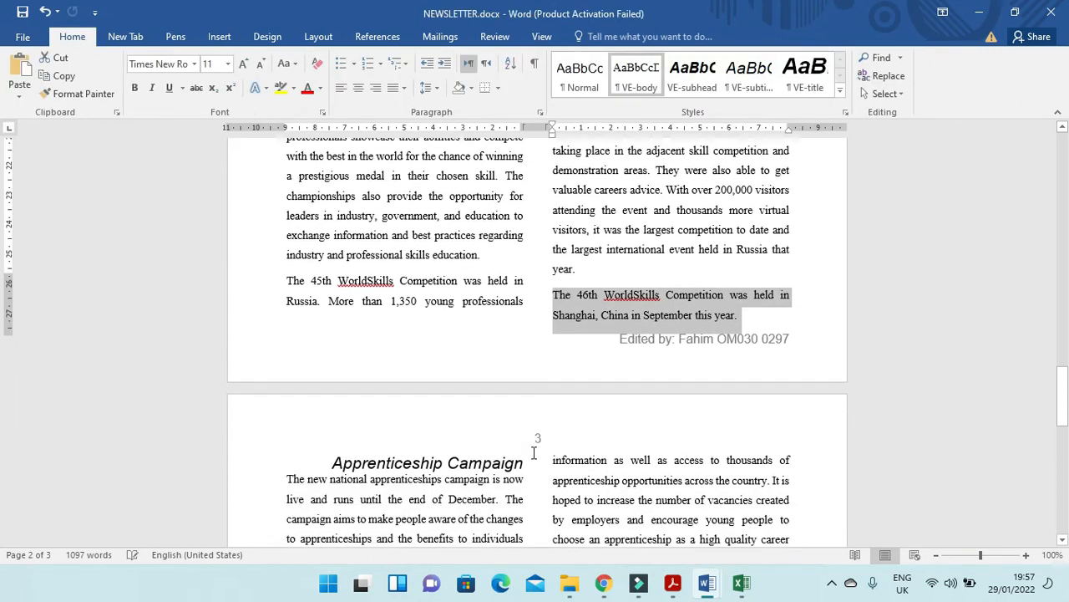
scroll(533, 452, up, 1)
- Recheck the indent requirement in Adobe Acrobat Reader, and indent the selected paragraph in Word by 1 cm before and after the text
key(alt+Tab)
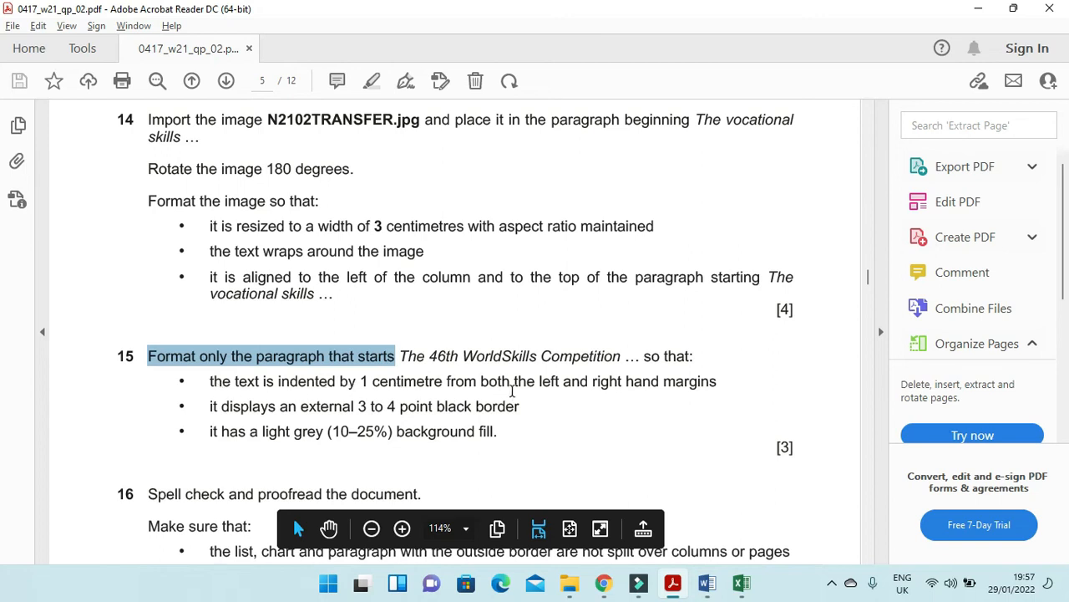
key(alt+Tab)
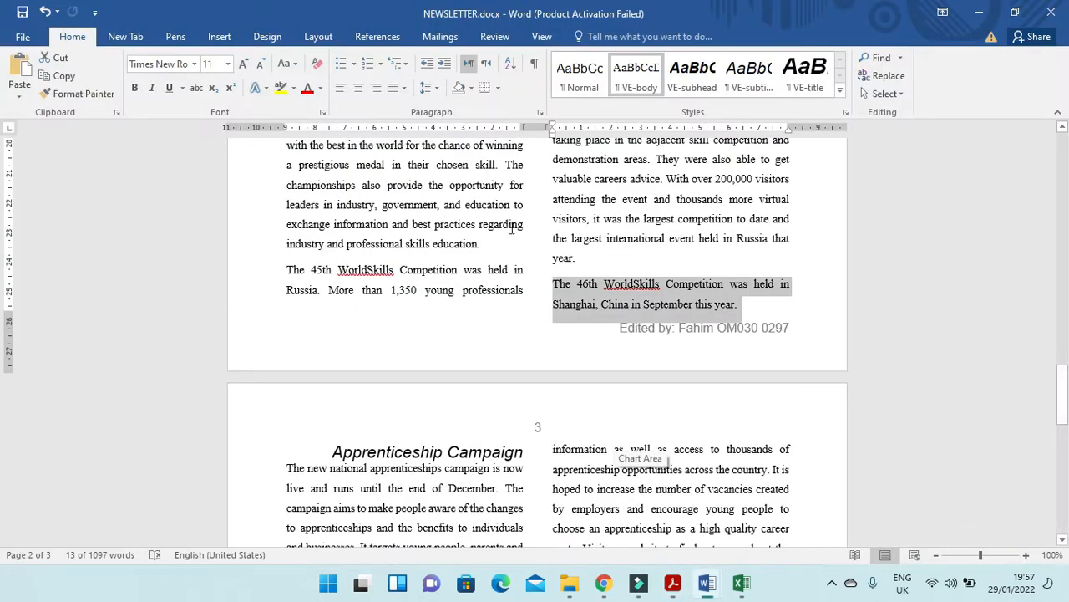
click(540, 113)
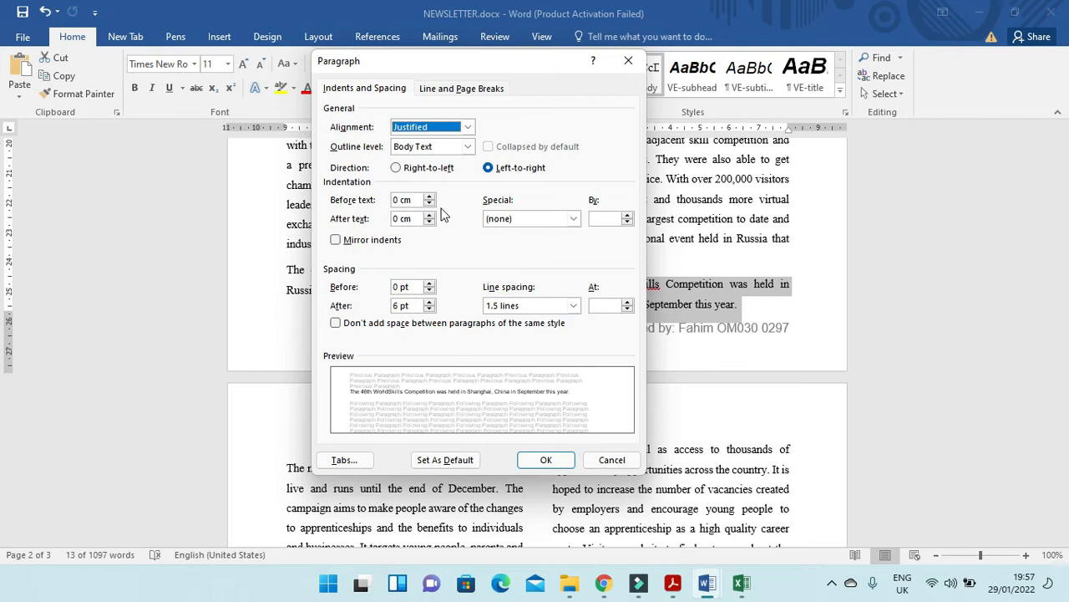
click(399, 200)
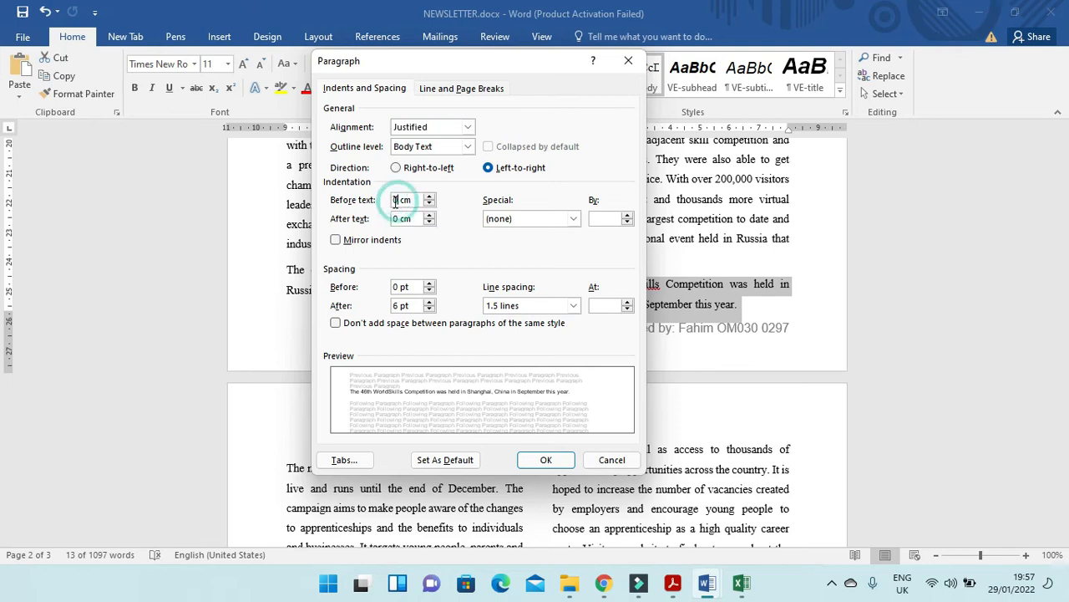
text(1)
click(396, 219)
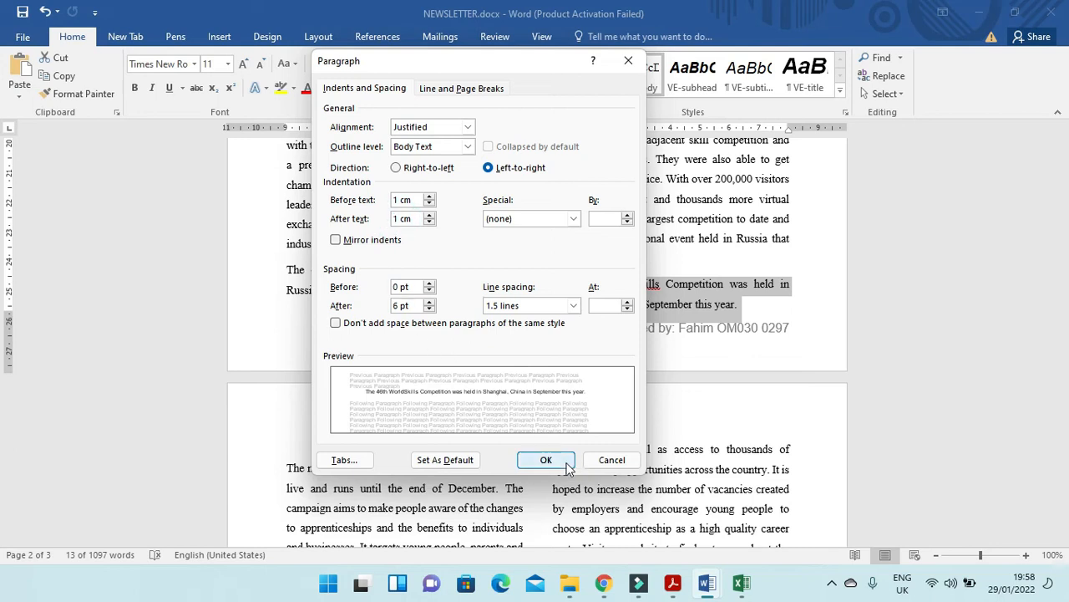
click(546, 460)
- Check the border requirement in Adobe Acrobat Reader, and set a 3 pt box border for the "The 46th WorldSkills Competition" paragraph in Word
key(alt+Tab)
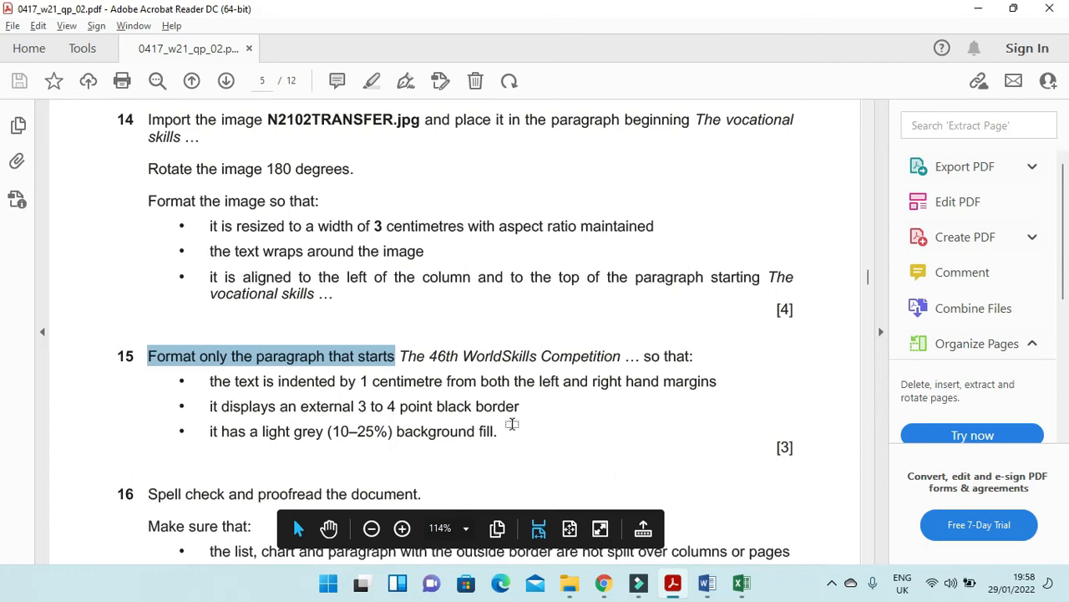
key(alt+Tab)
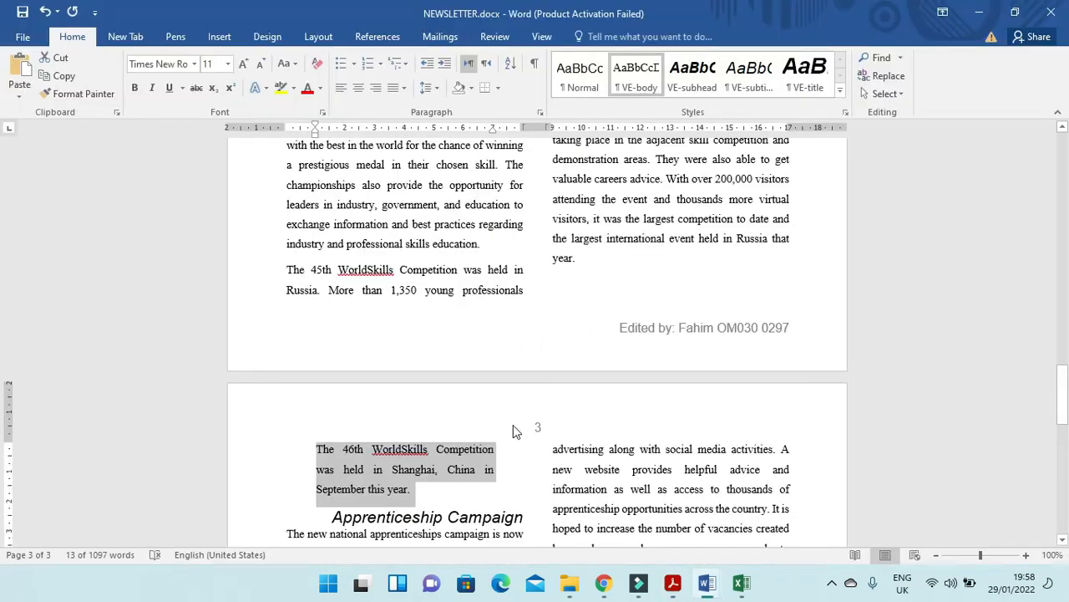
click(499, 90)
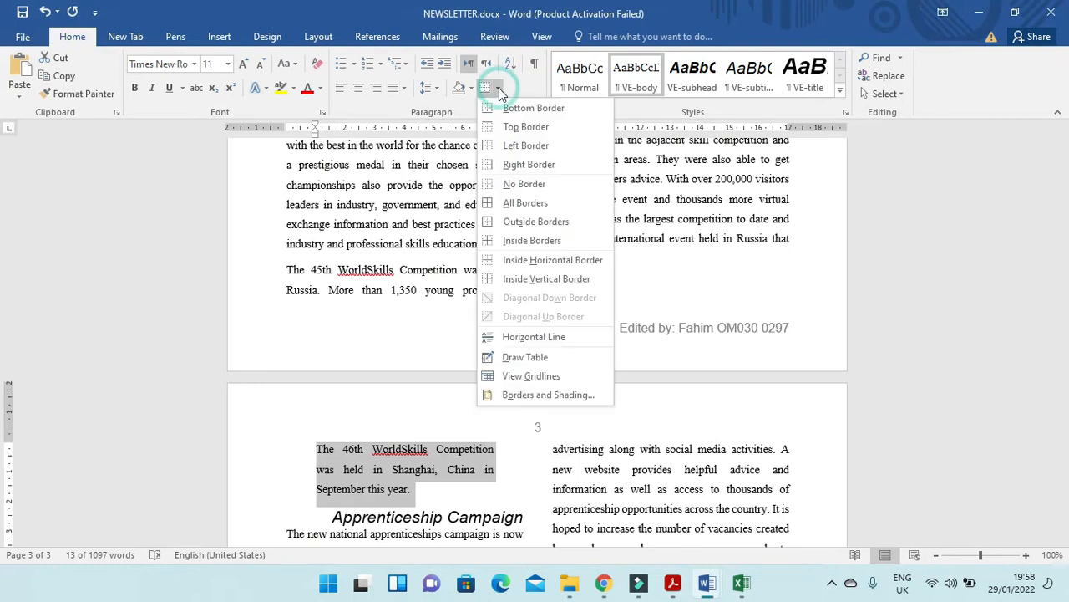
click(547, 395)
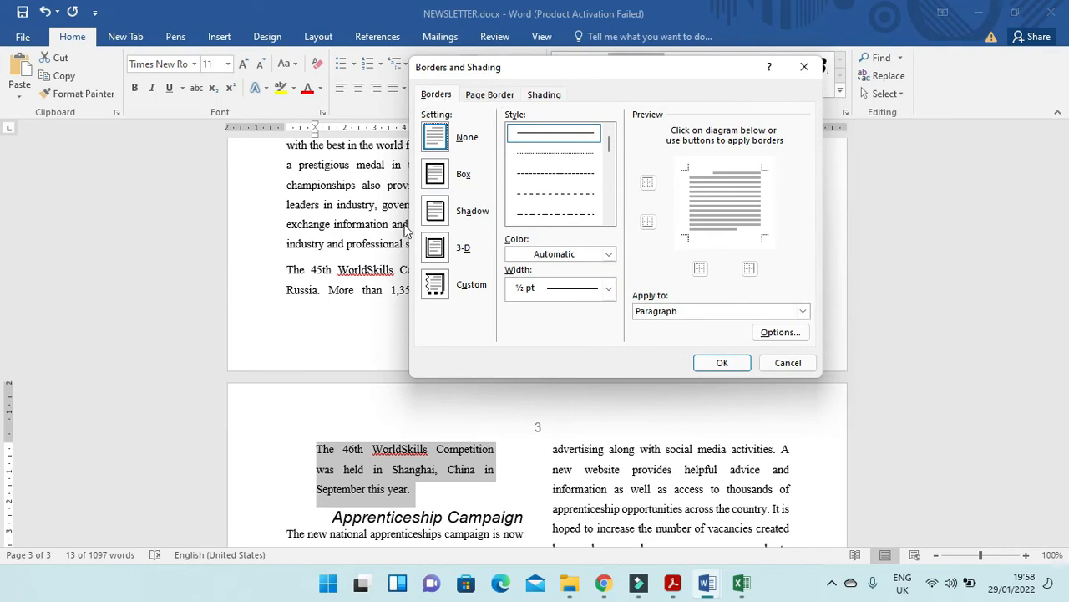
click(436, 173)
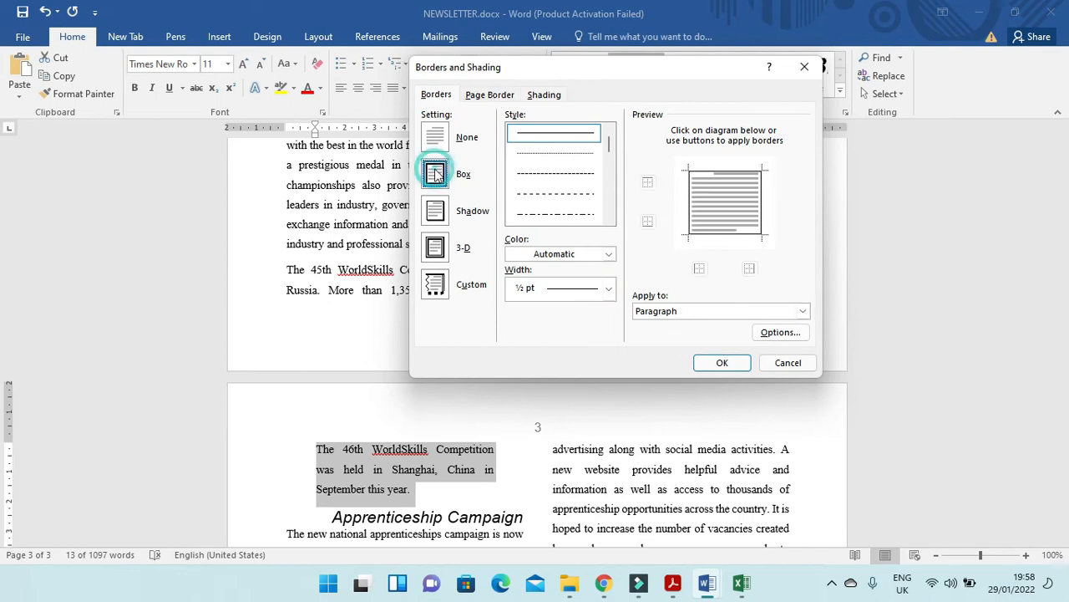
click(609, 288)
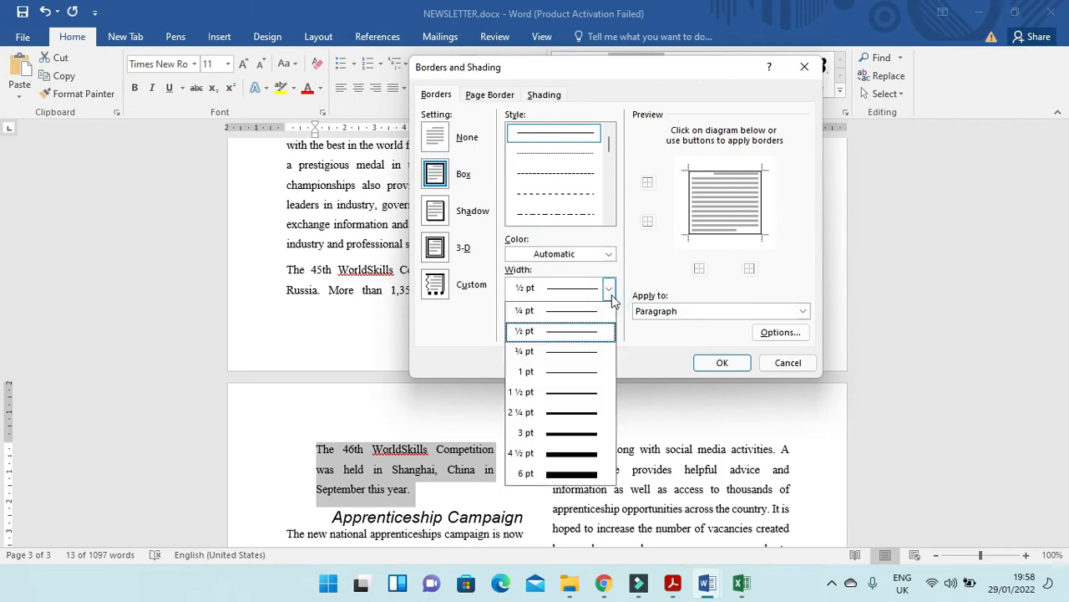
click(576, 432)
- Check the fill requirement in Adobe Acrobat Reader, give the bordered paragraph a light grey background fill in Word, and apply the borders and shading
key(alt+Tab)
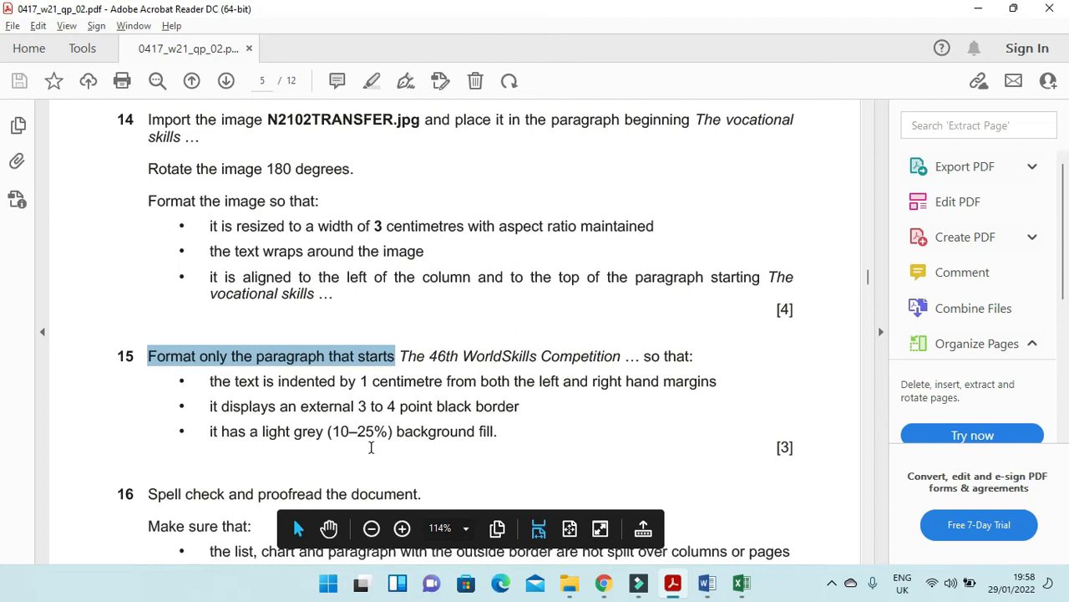
key(alt+Tab)
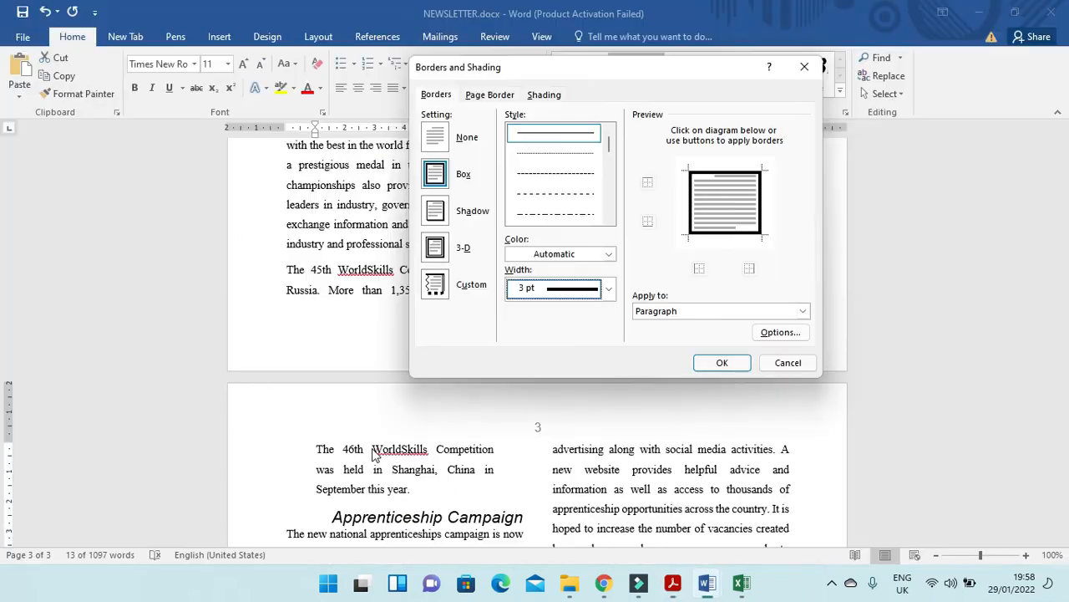
click(548, 95)
click(515, 134)
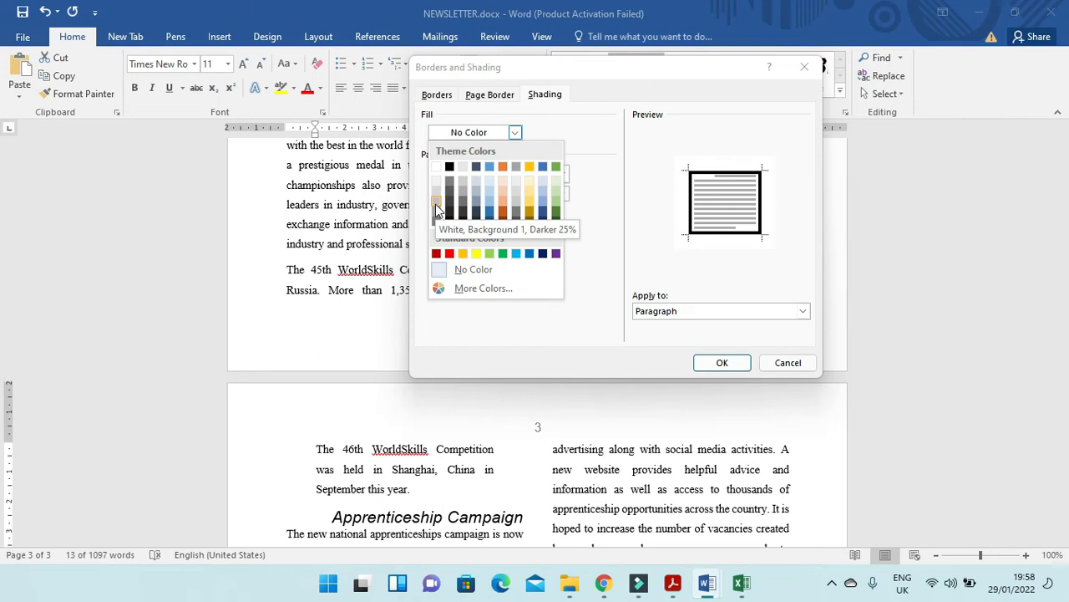
click(436, 191)
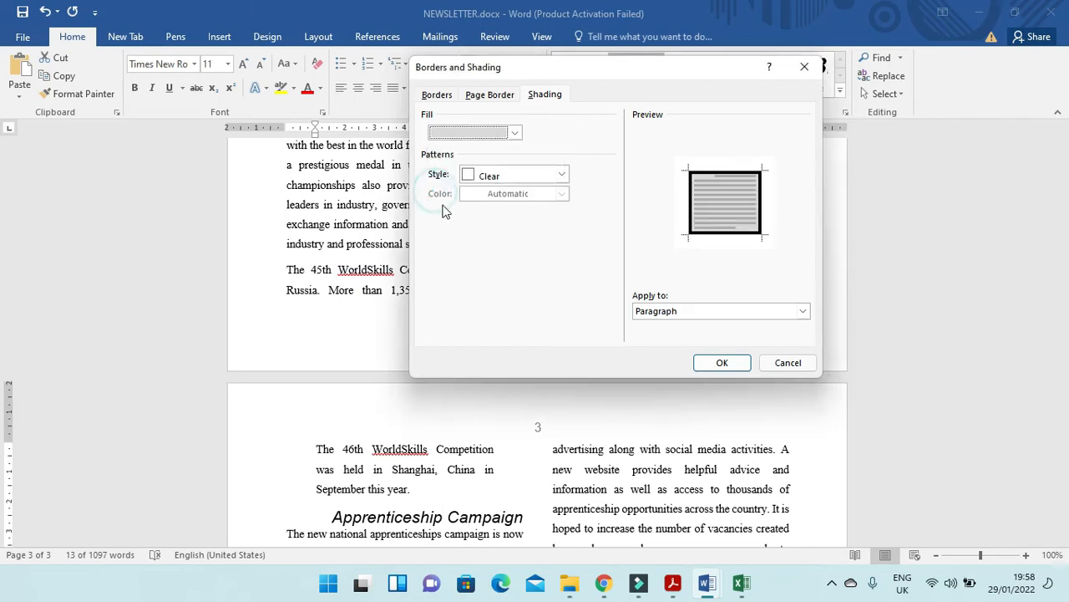
key(alt+Tab)
key(alt+Tab)
click(723, 369)
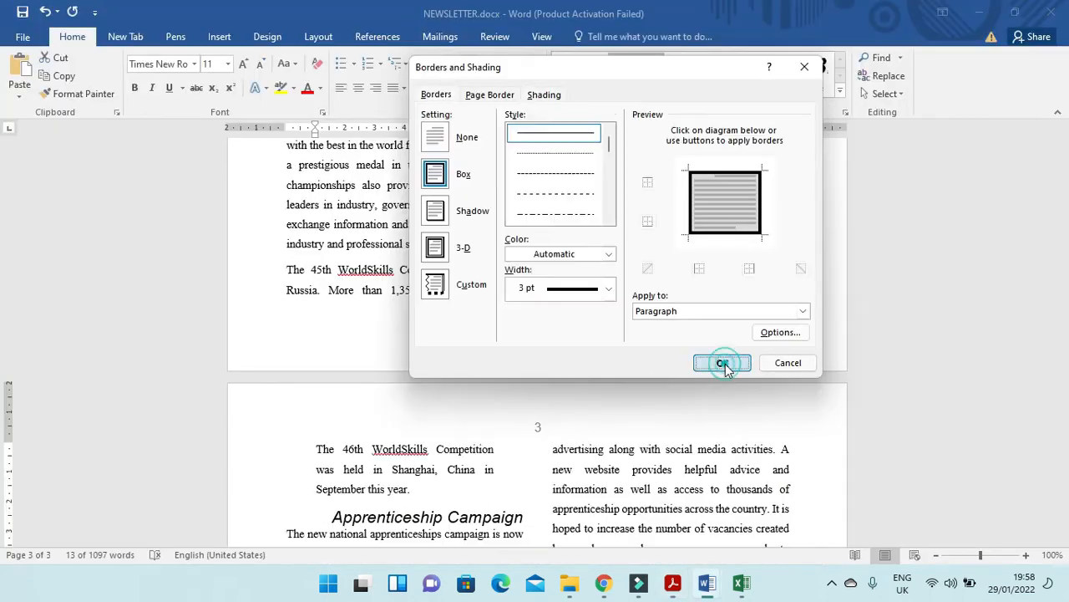
- Read step 16 on spell checking and proofreading the document in Adobe Acrobat Reader, and return to Word
key(alt+Tab)
scroll(409, 451, down, 4)
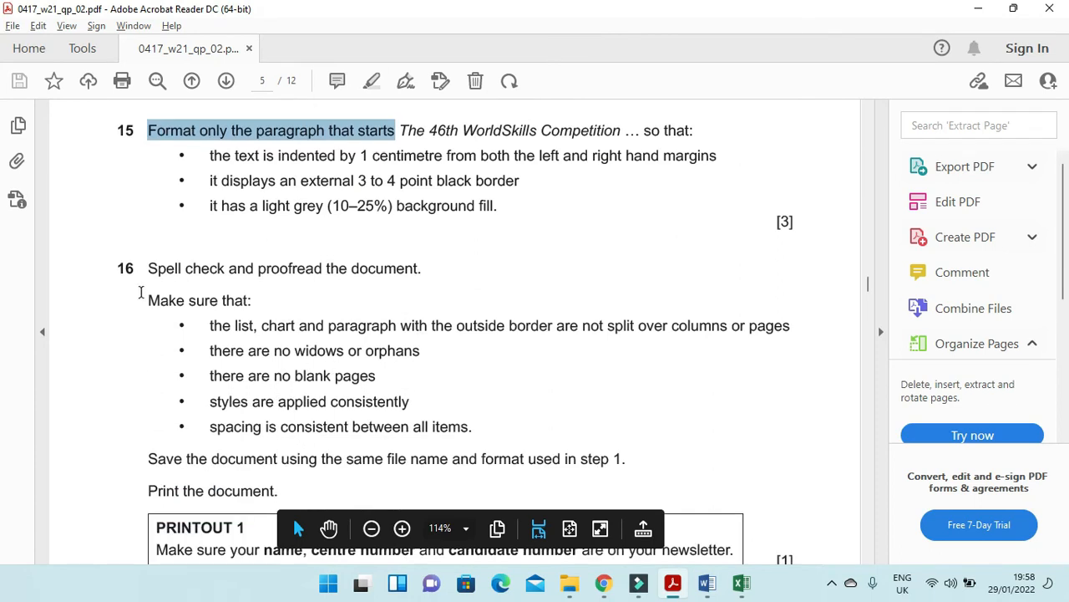
drag(147, 269, 406, 279)
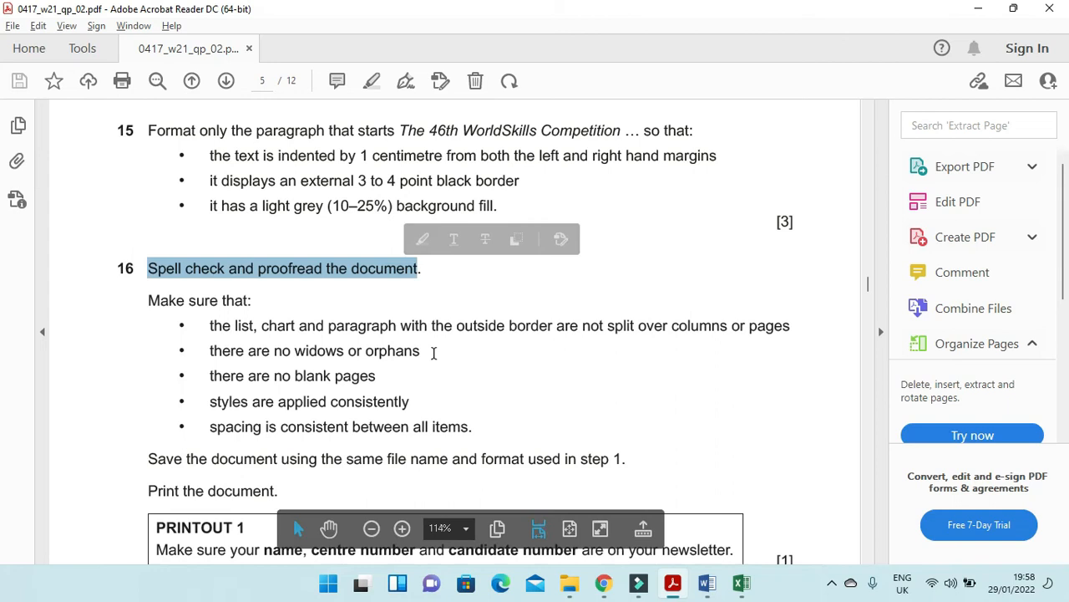
key(alt+Tab)
- Start the spelling and grammar check of the newsletter and ignore the flagged occurrences of "maths"
click(599, 457)
scroll(602, 461, down, 7)
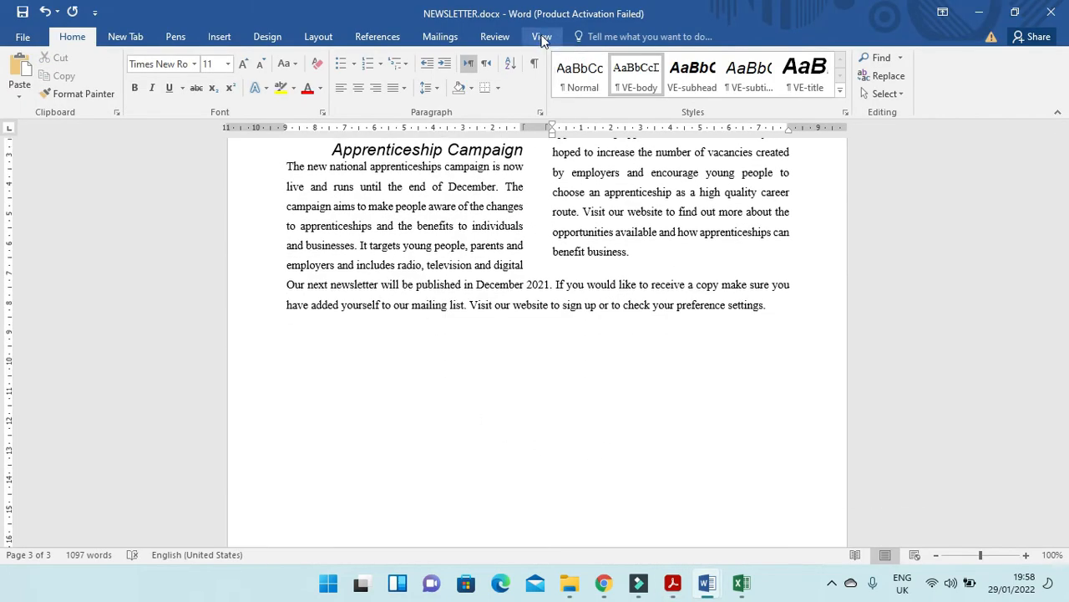
click(494, 37)
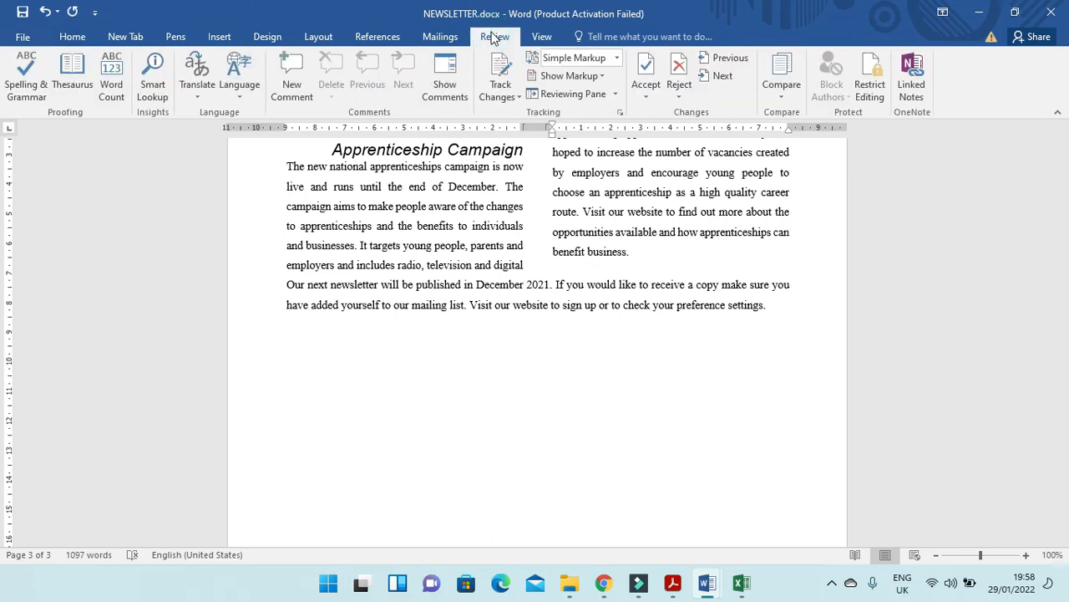
click(24, 75)
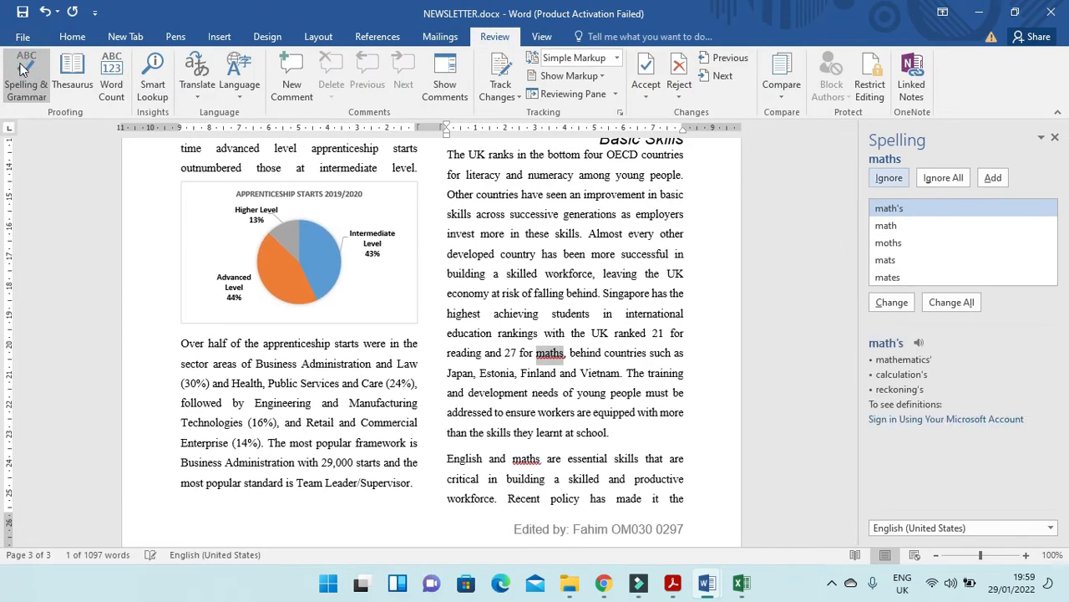
click(901, 212)
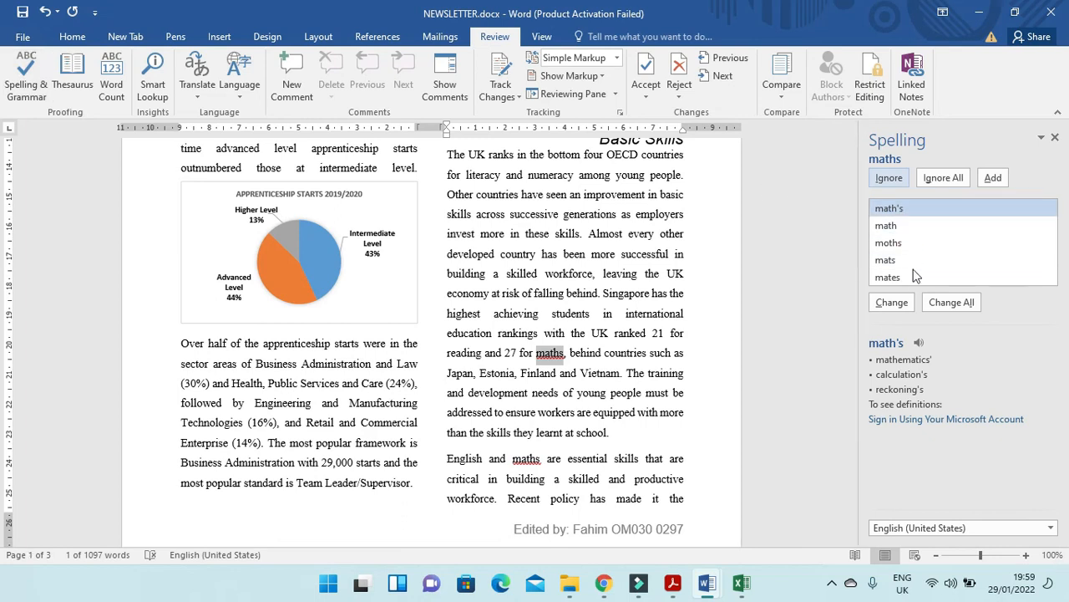
click(890, 185)
click(891, 185)
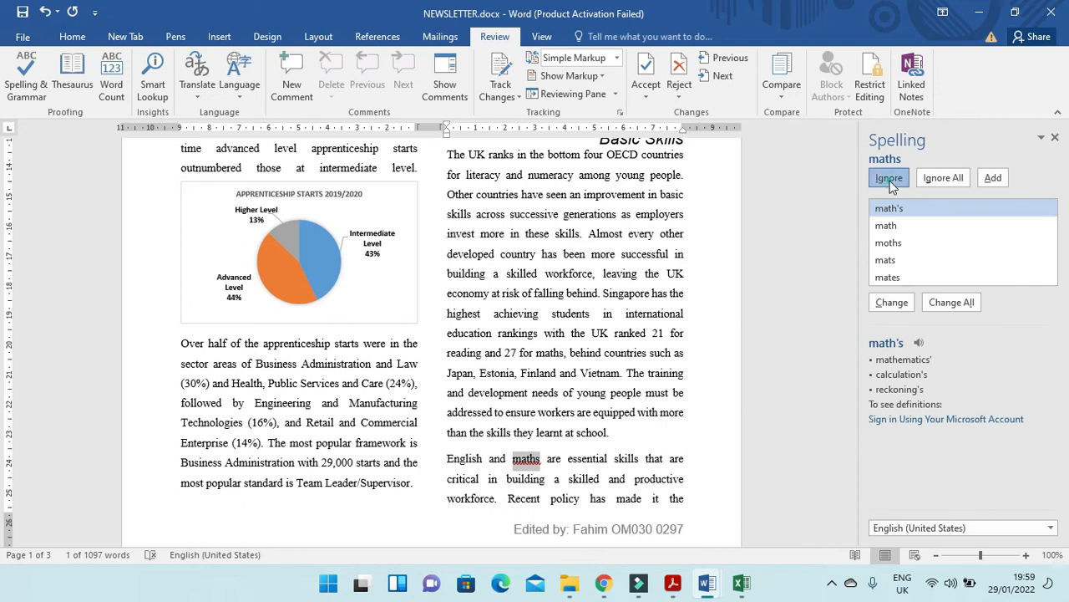
click(890, 185)
click(891, 184)
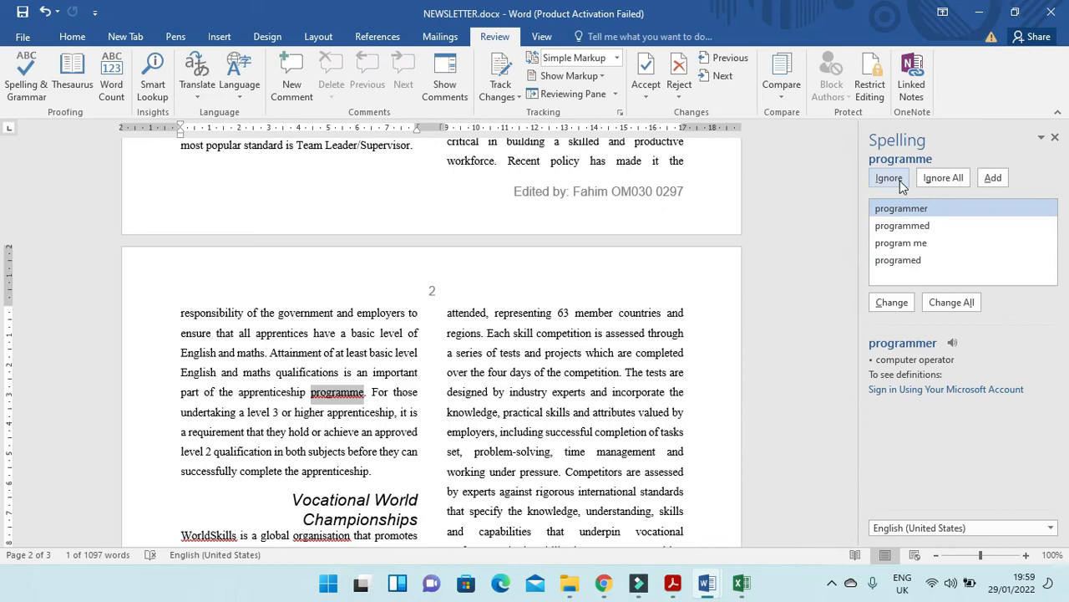
- Ignore the flagged words "programme", "organisation" and every "WorldSkills", and finish the spelling and grammar check
click(889, 178)
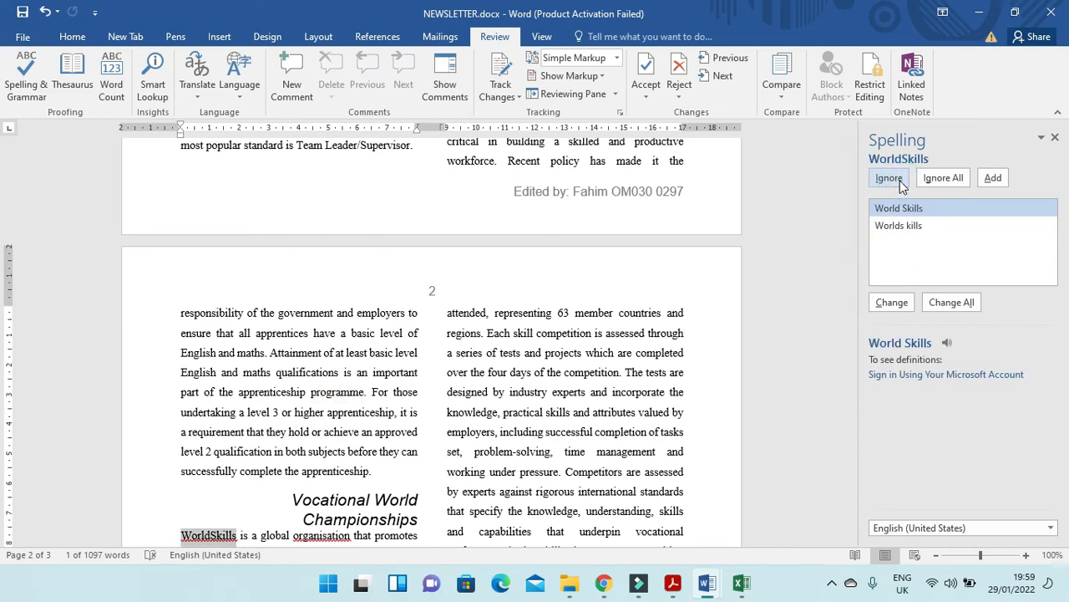
click(900, 182)
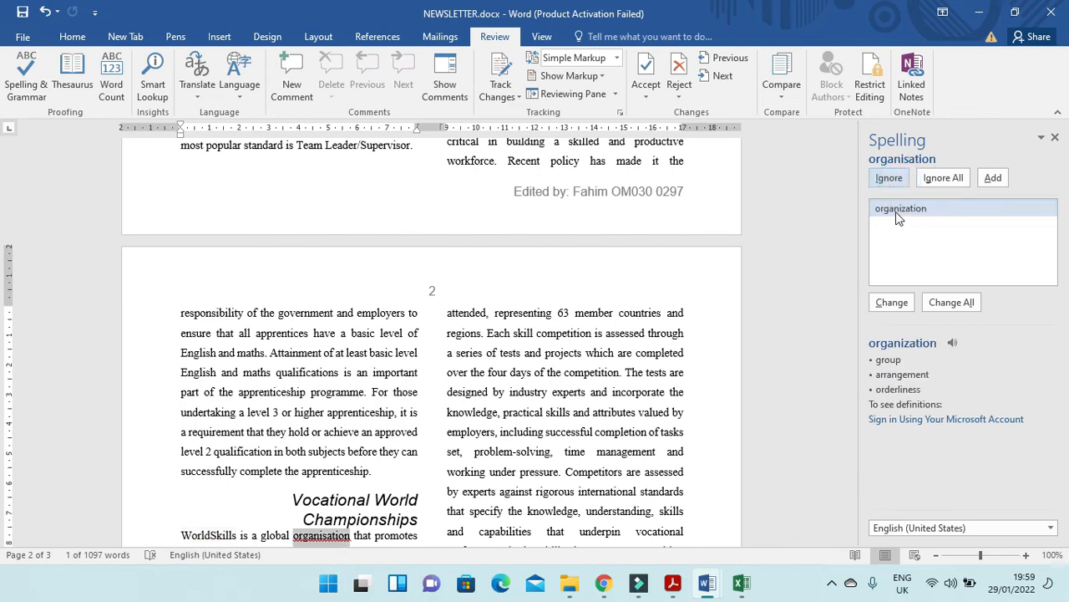
click(889, 181)
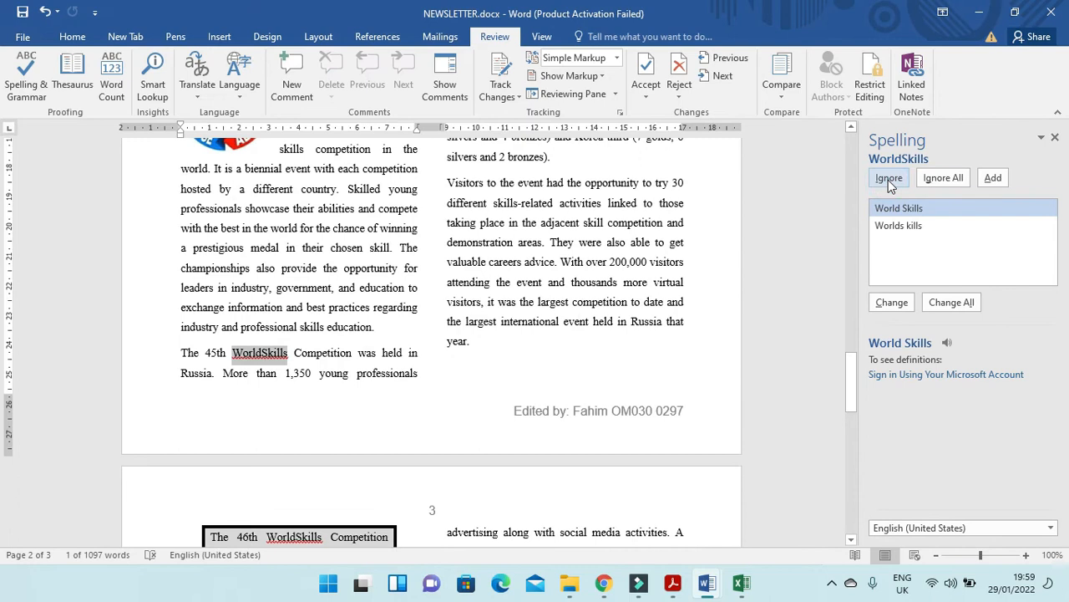
click(888, 180)
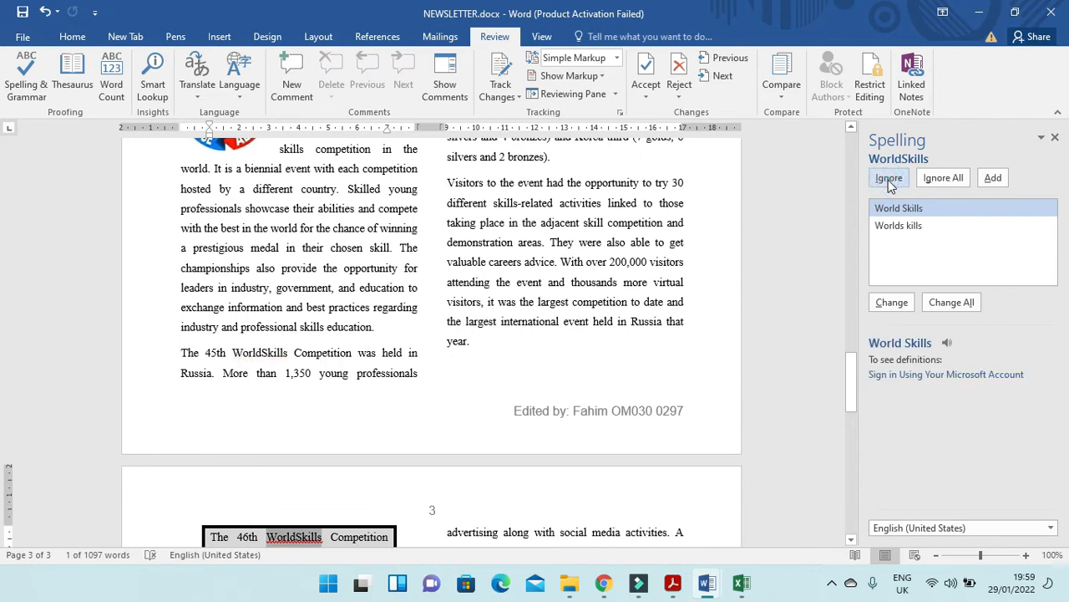
click(888, 180)
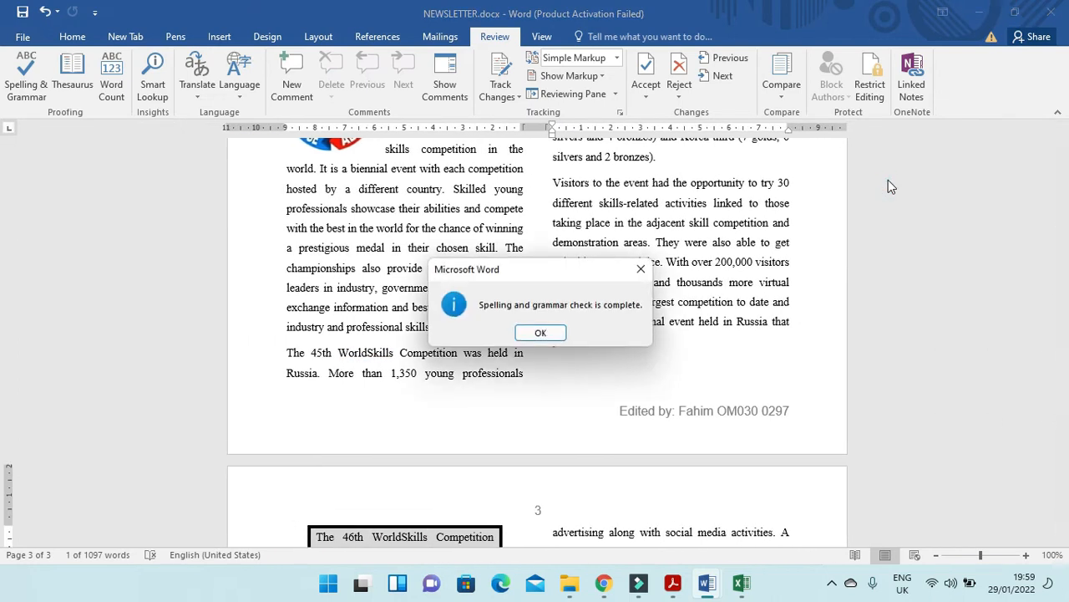
click(544, 334)
- Return to the start of the newsletter and check which style is applied to the "Apprenticeship Update" heading
mouse_move(673, 583)
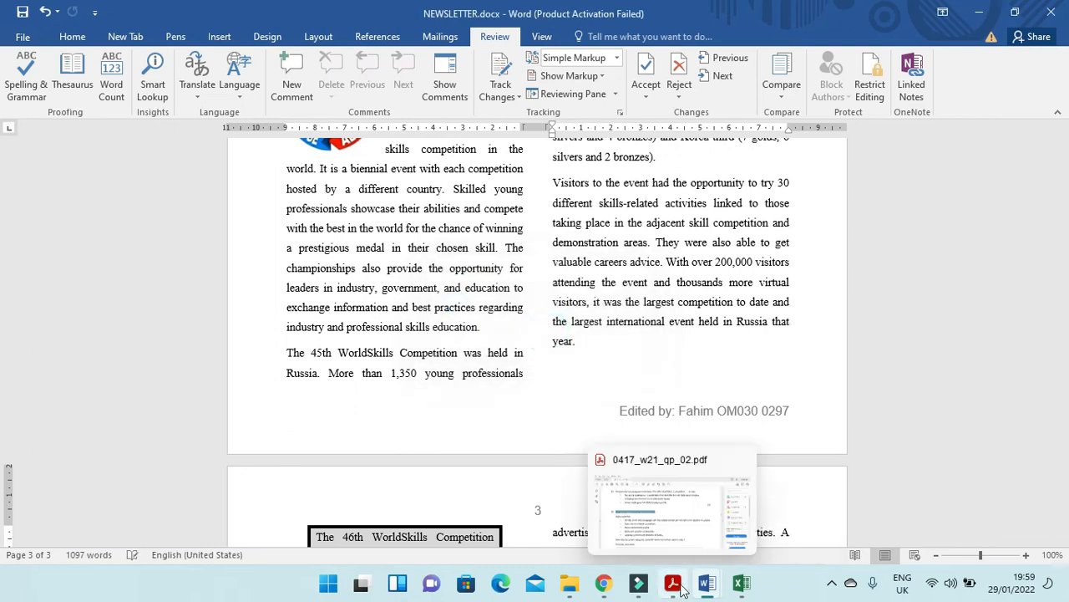
click(708, 496)
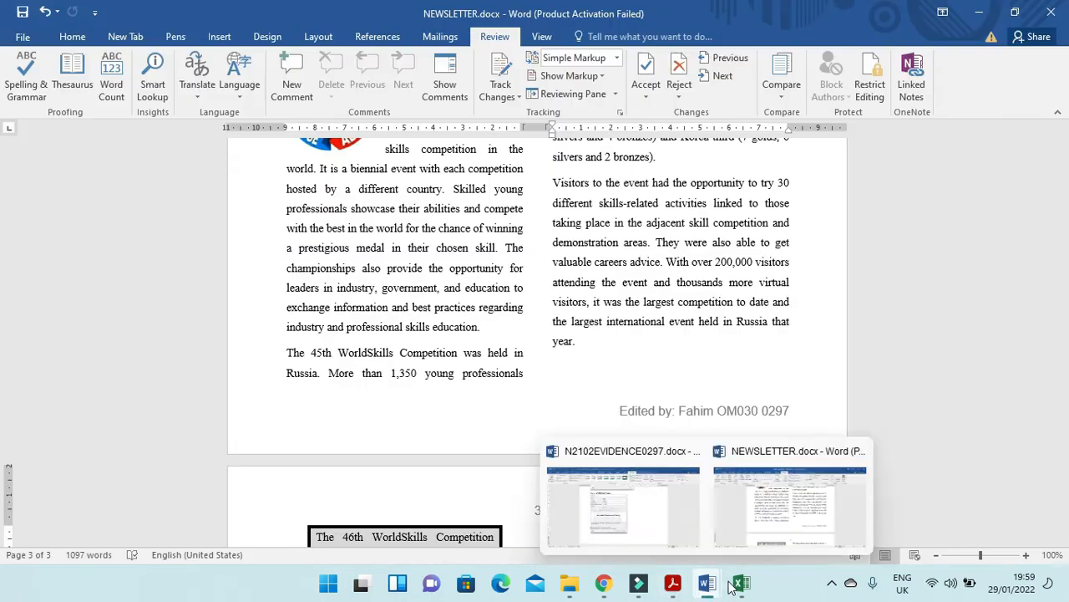
mouse_move(709, 584)
scroll(615, 425, up, 15)
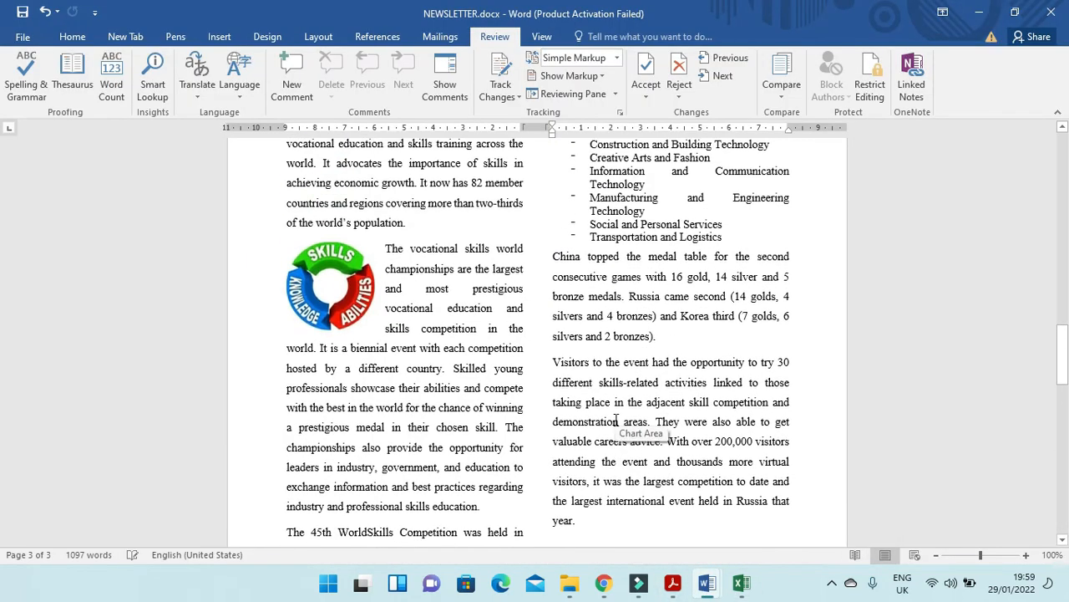
scroll(615, 424, up, 2)
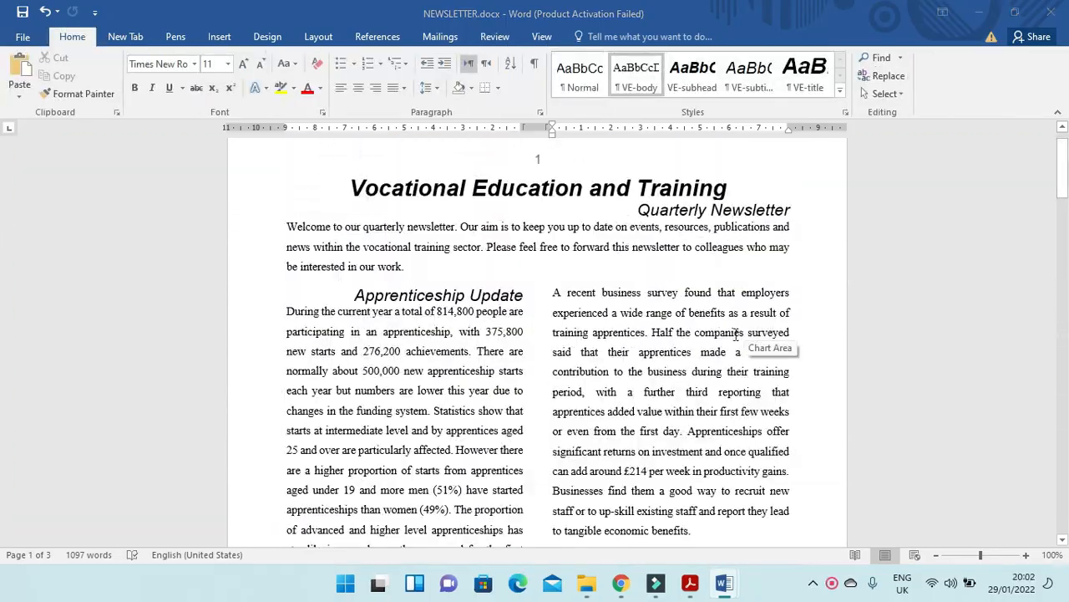
mouse_move(1064, 183)
mouse_down()
mouse_move(1064, 281)
mouse_move(1066, 183)
mouse_up()
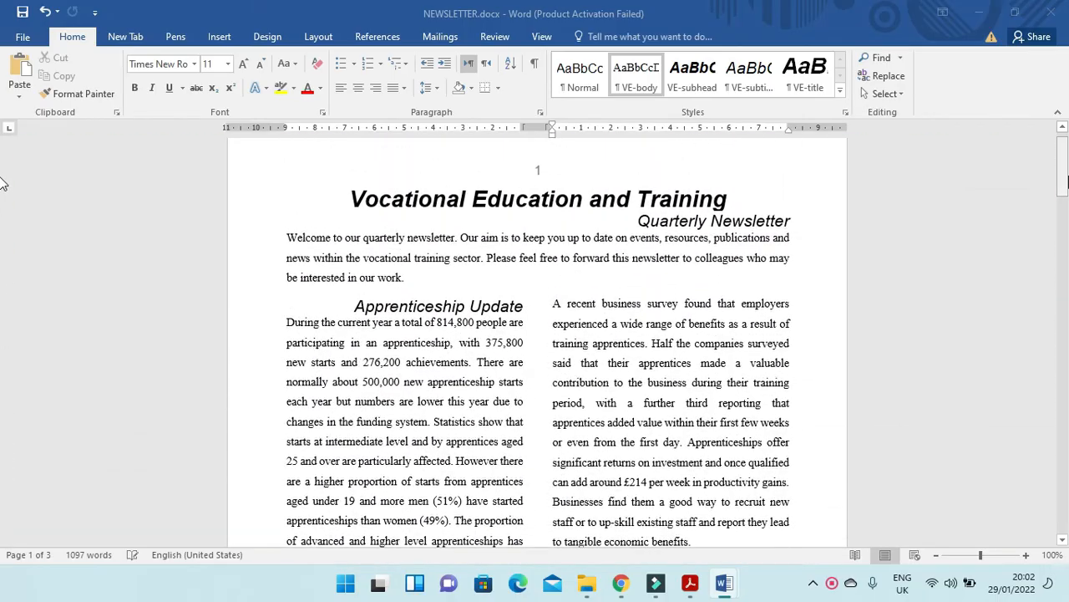
click(467, 307)
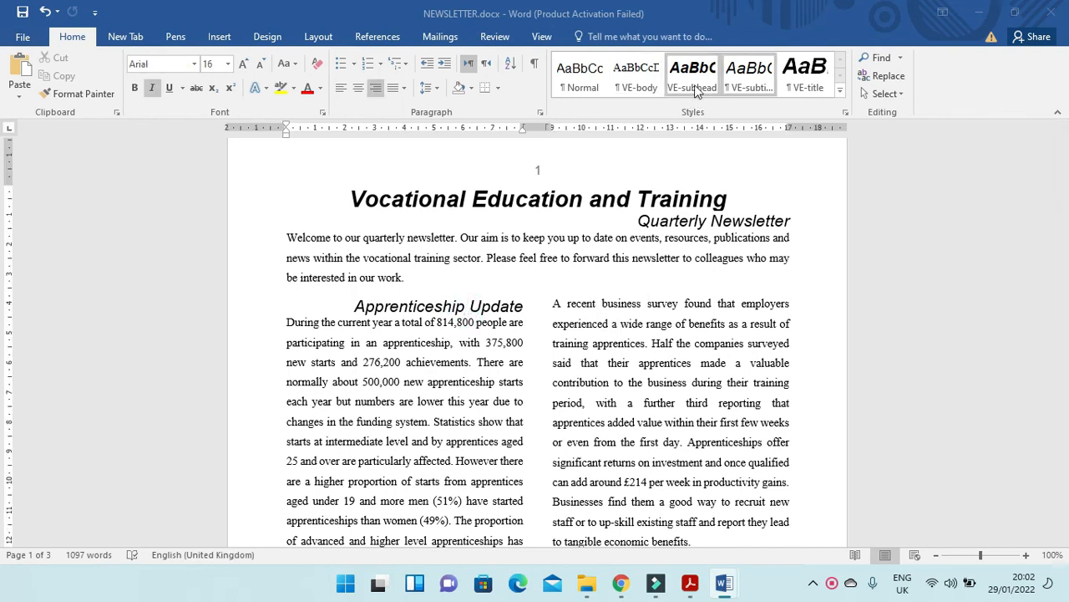
- Apply the VE-subhead style to the headings "Apprenticeship Update", "Basic Skills", "Vocational World Championships" and "Apprenticeship Campaign" together
drag(356, 306, 519, 324)
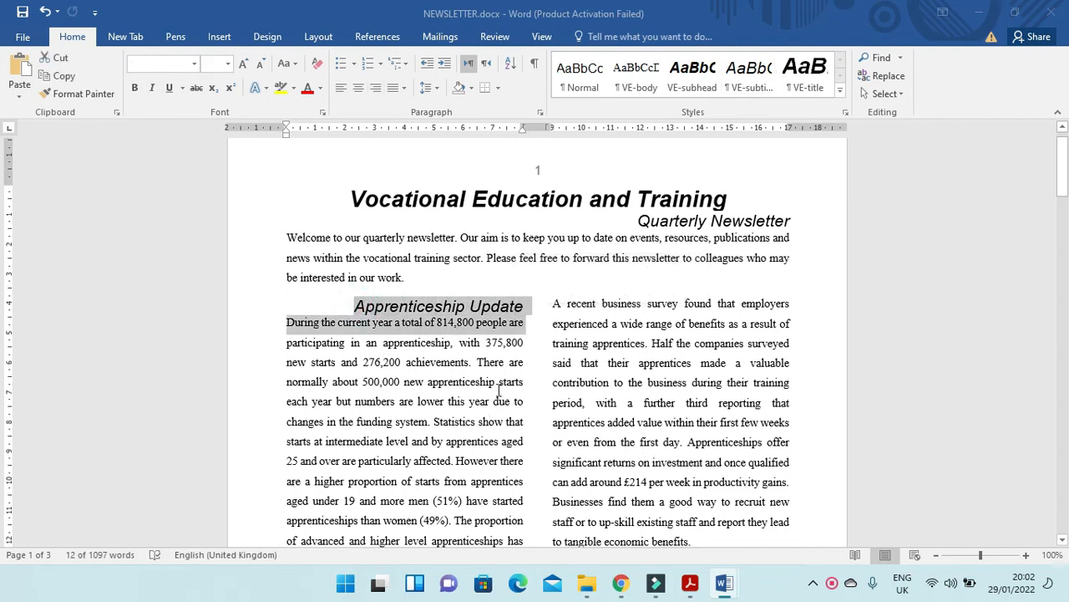
click(498, 358)
drag(354, 306, 523, 306)
scroll(502, 359, down, 5)
click(707, 308)
drag(704, 306, 792, 309)
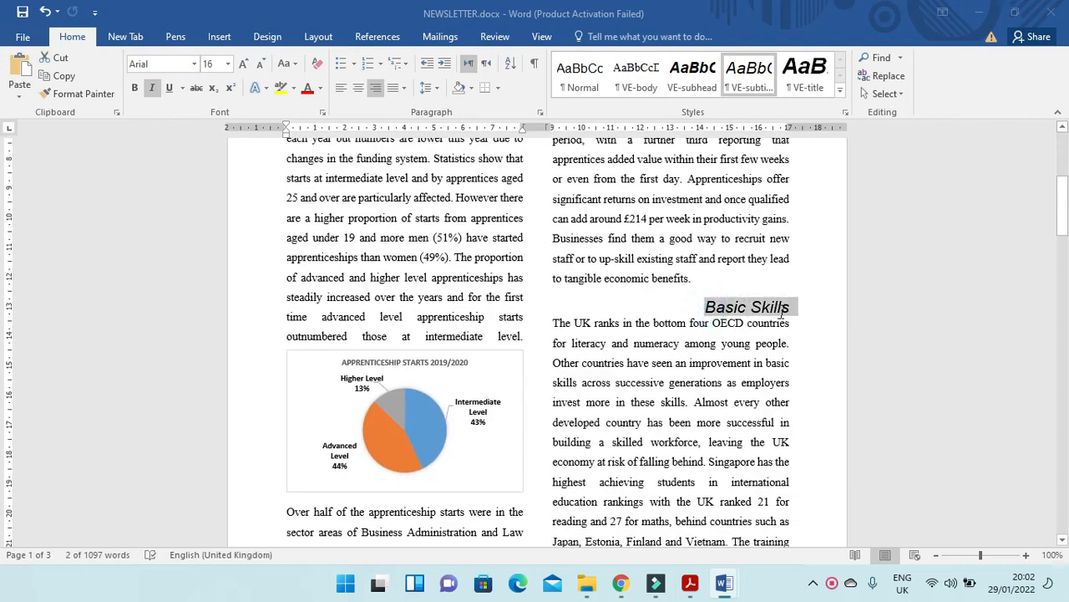
scroll(687, 388, down, 3)
scroll(688, 389, down, 13)
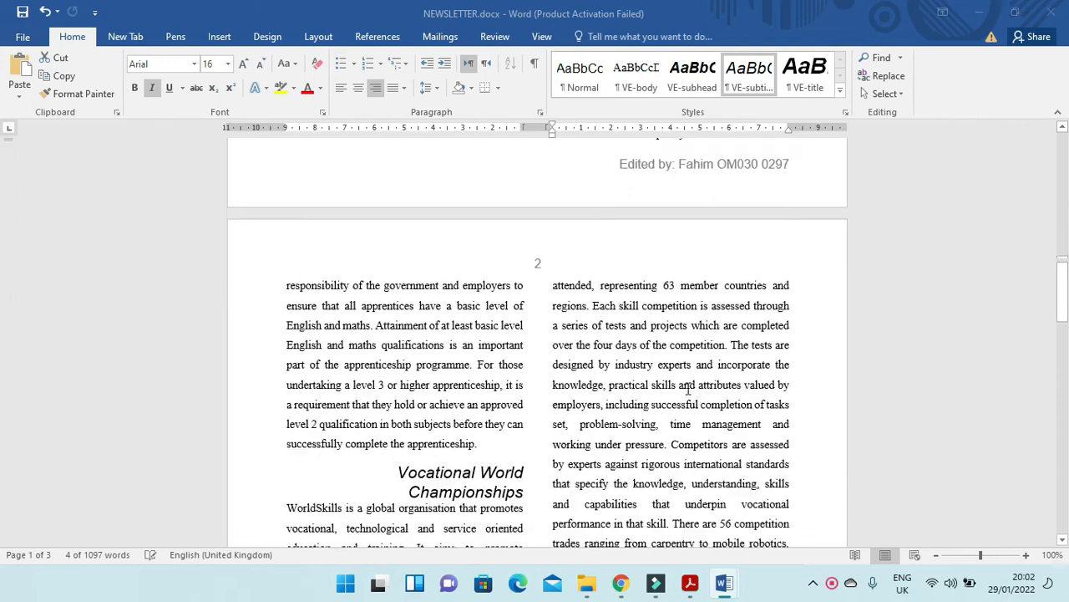
drag(400, 295, 524, 312)
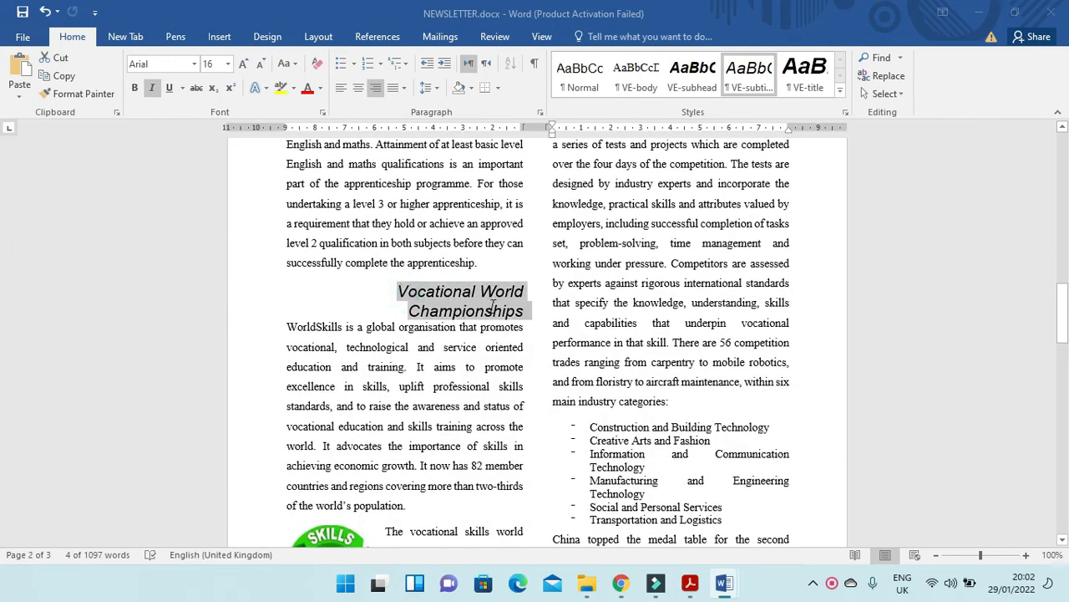
scroll(677, 416, down, 2)
scroll(676, 417, down, 17)
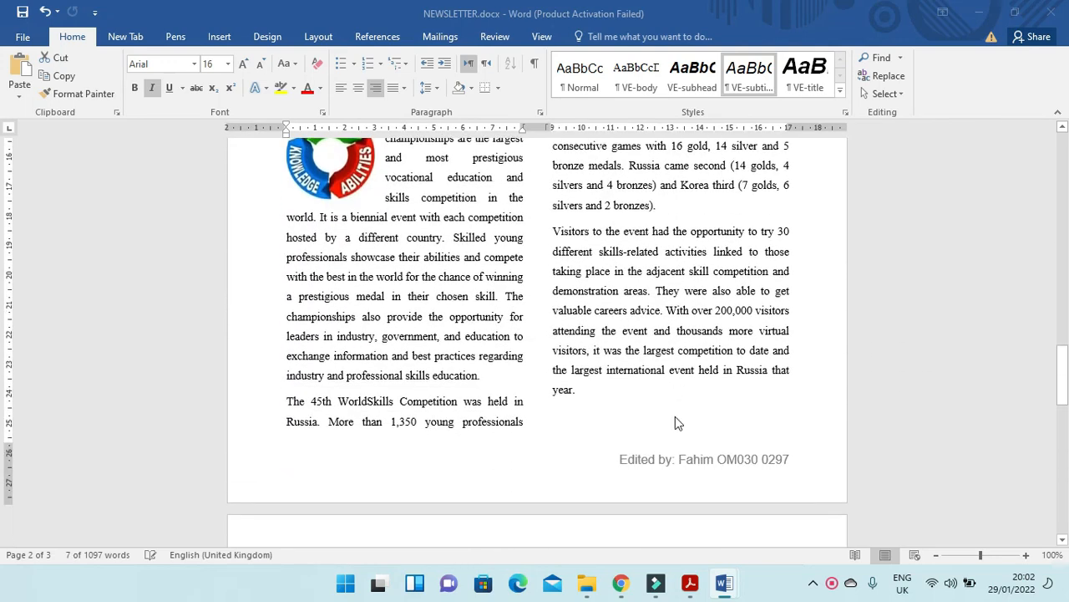
drag(334, 399, 526, 391)
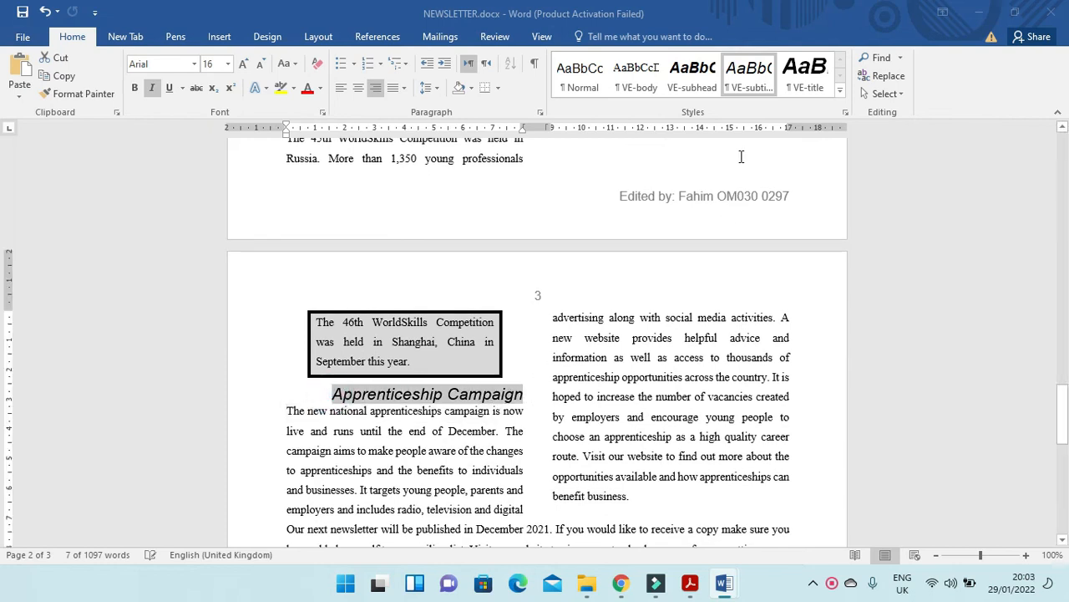
click(699, 77)
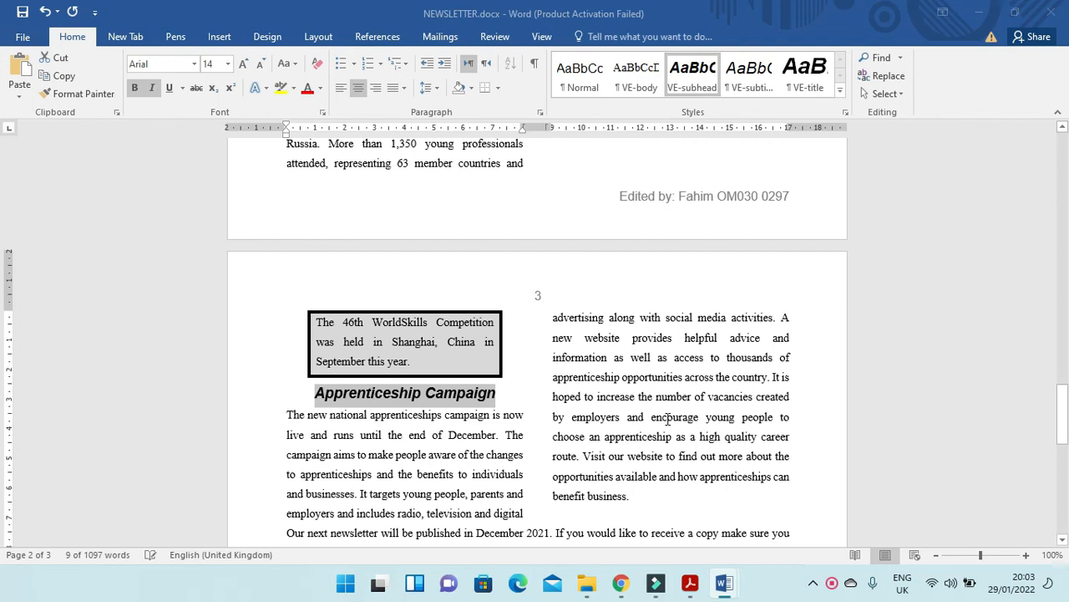
scroll(667, 419, down, 6)
scroll(667, 419, up, 9)
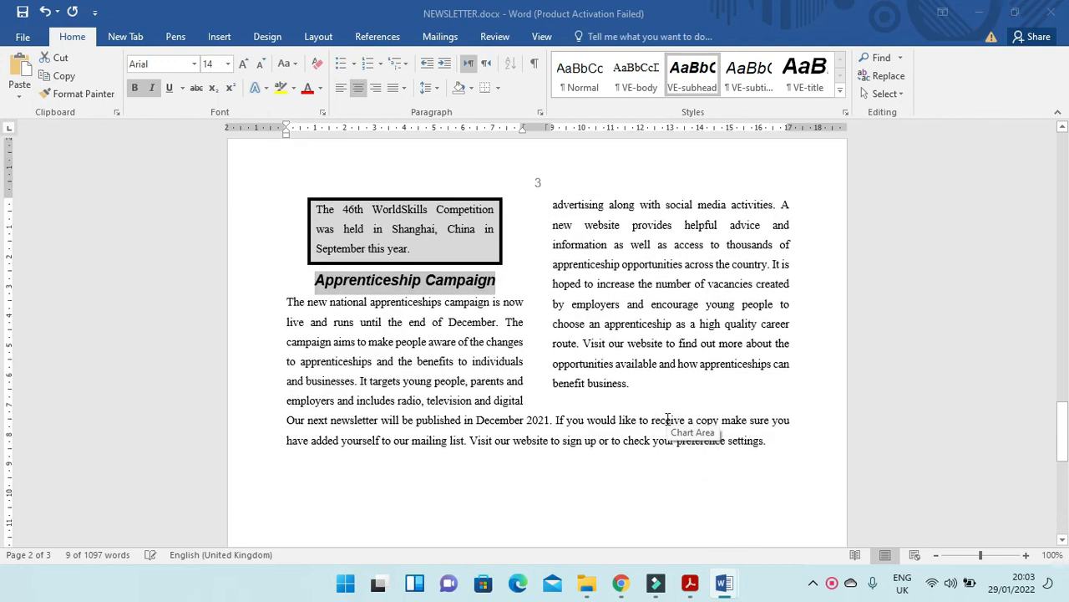